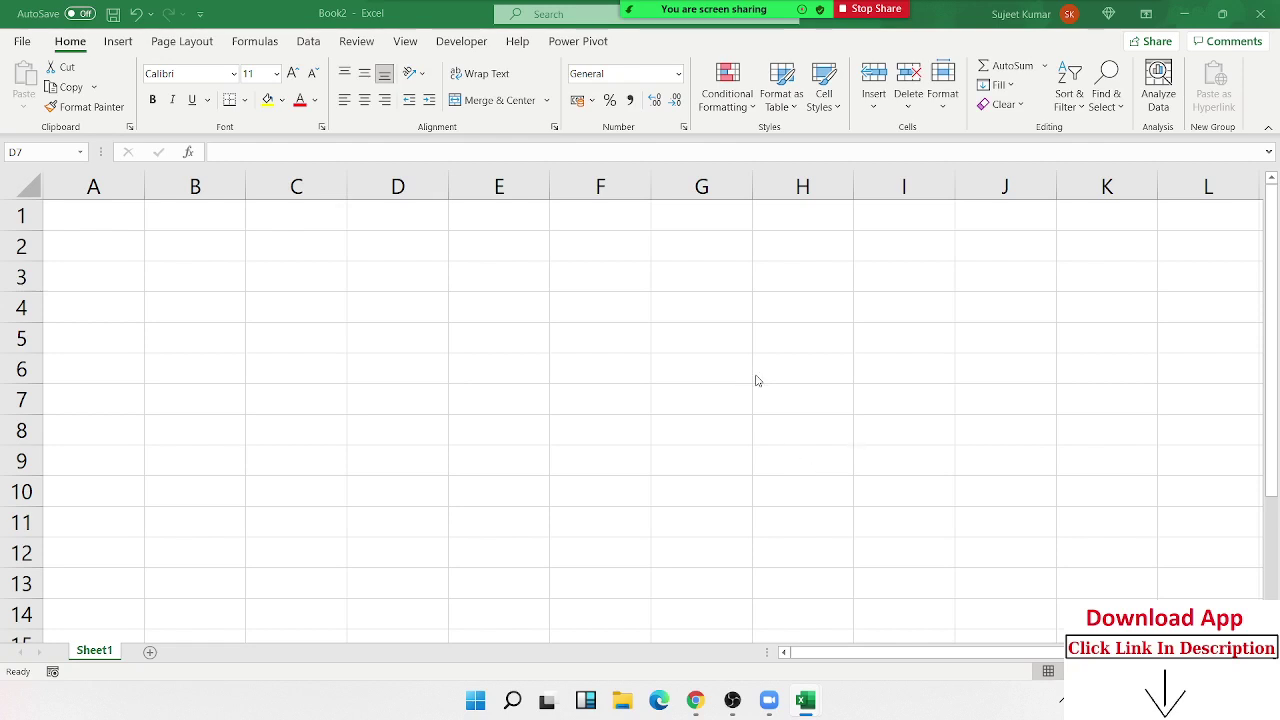
# Step: Mute and then unmute the meeting microphone
pyautogui.click(178, 293)
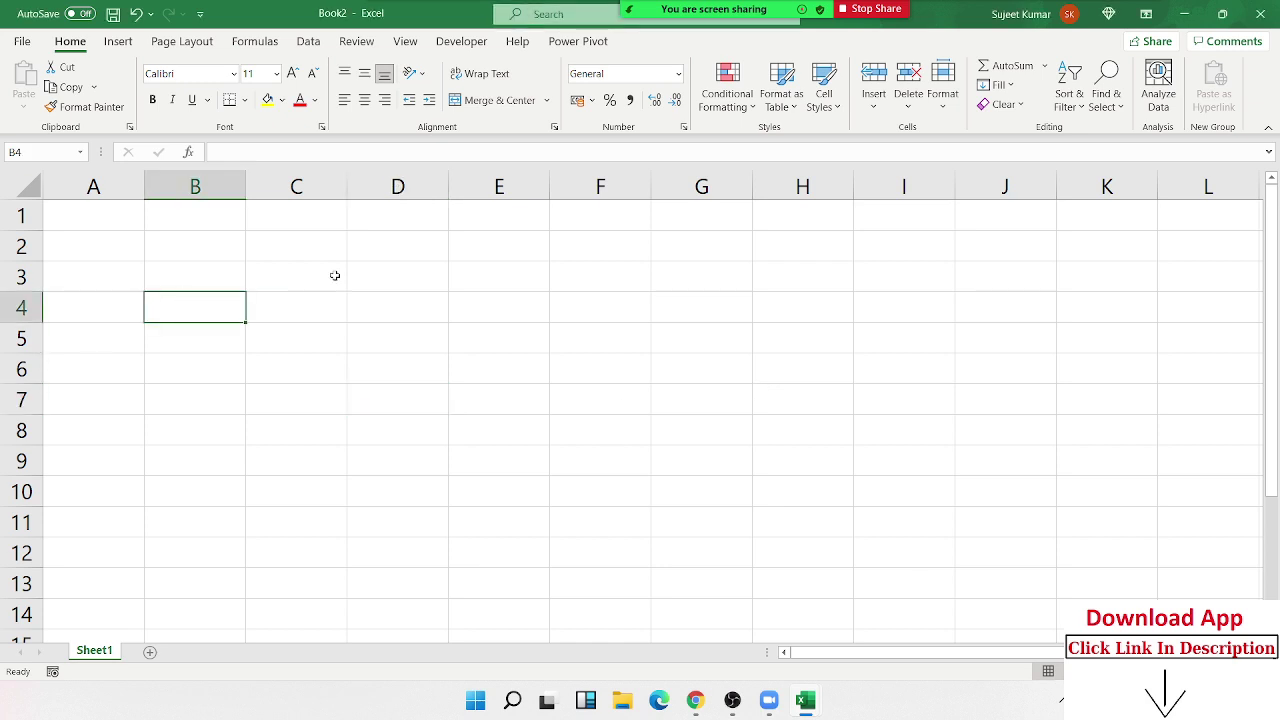
pyautogui.moveTo(714, 9)
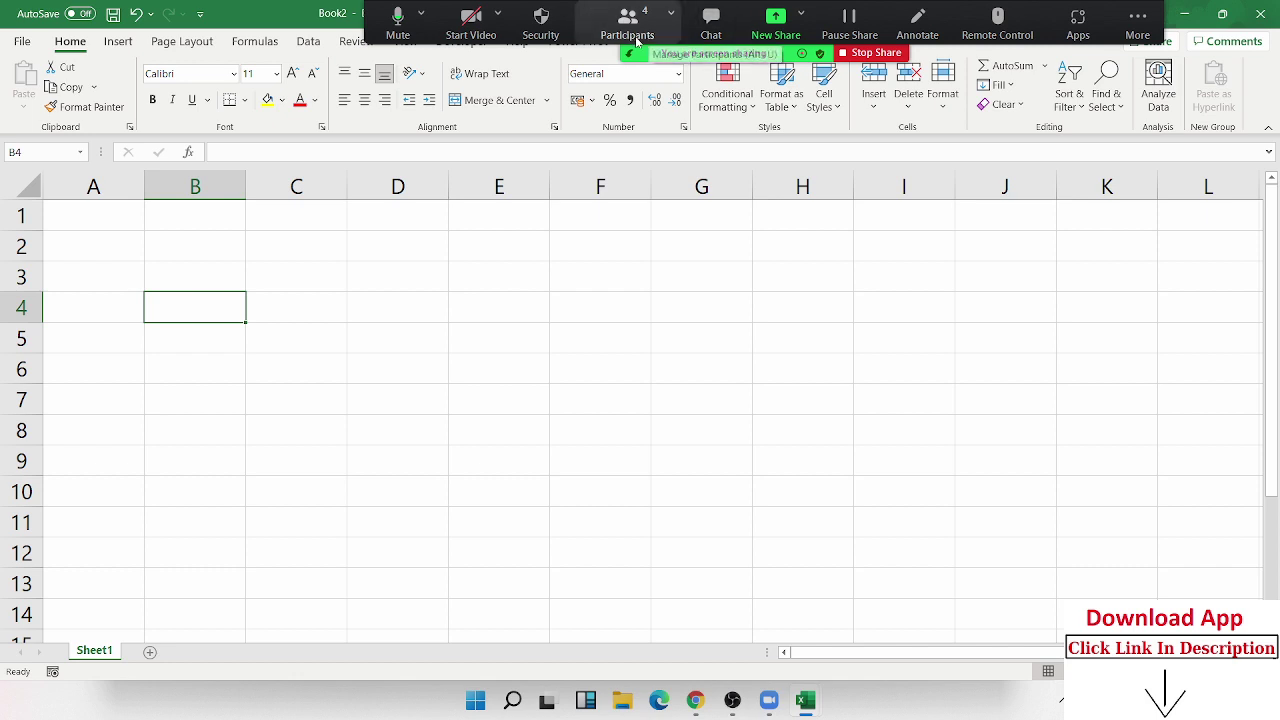
pyautogui.click(398, 20)
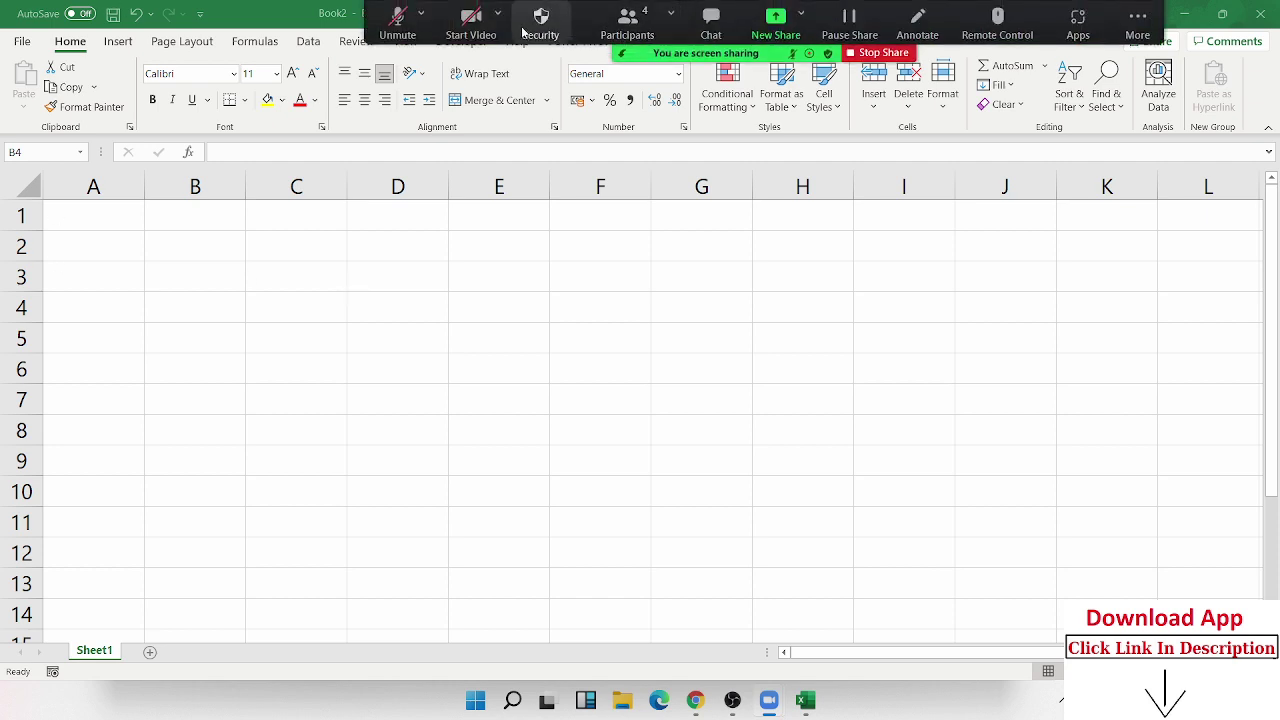
pyautogui.click(409, 18)
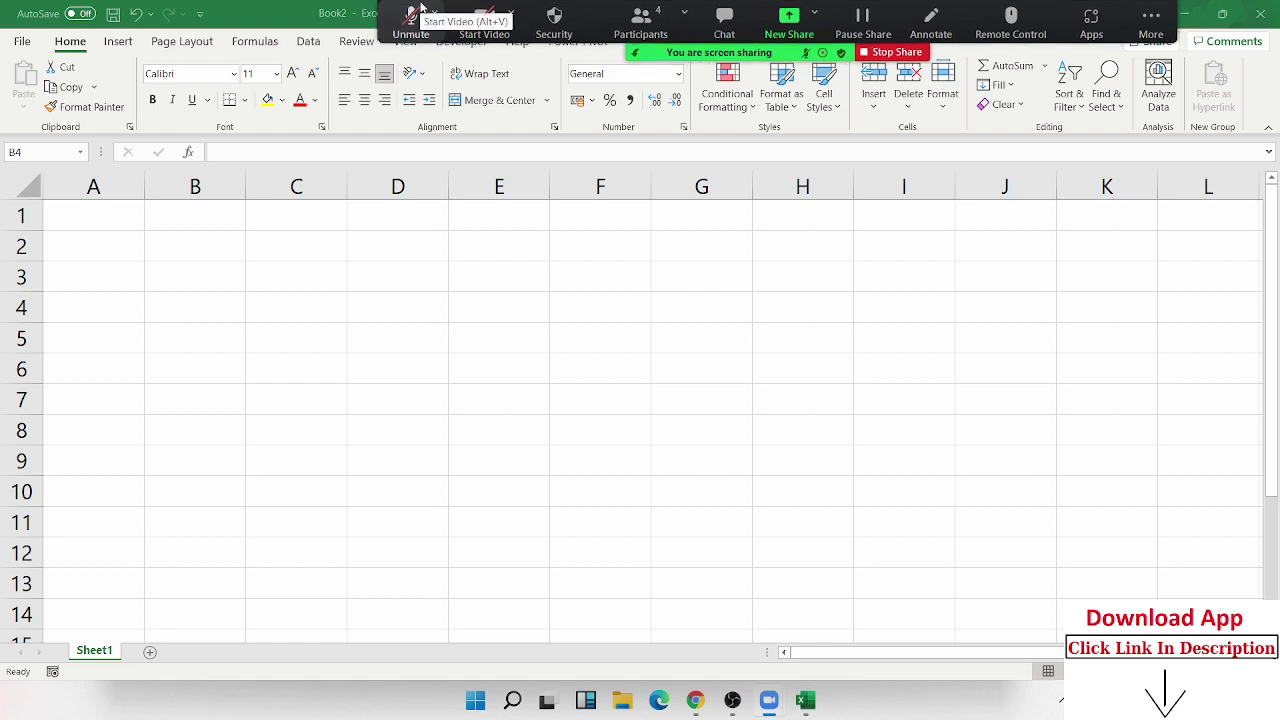
# Step: Enter test values 20 in C3 and 30 in G3
pyautogui.click(289, 287)
pyautogui.write('2')
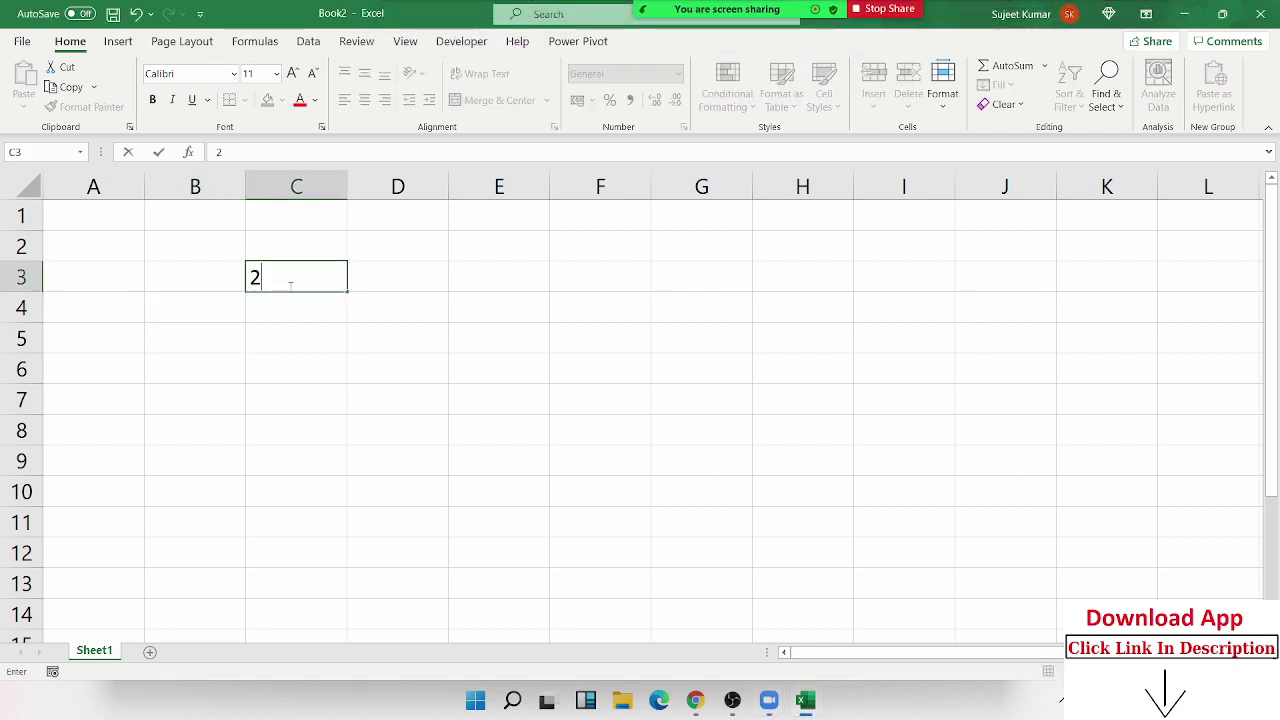
pyautogui.write('0')
pyautogui.press('Right')
pyautogui.press('Right')
pyautogui.press('Right')
pyautogui.press('Right')
pyautogui.write('30')
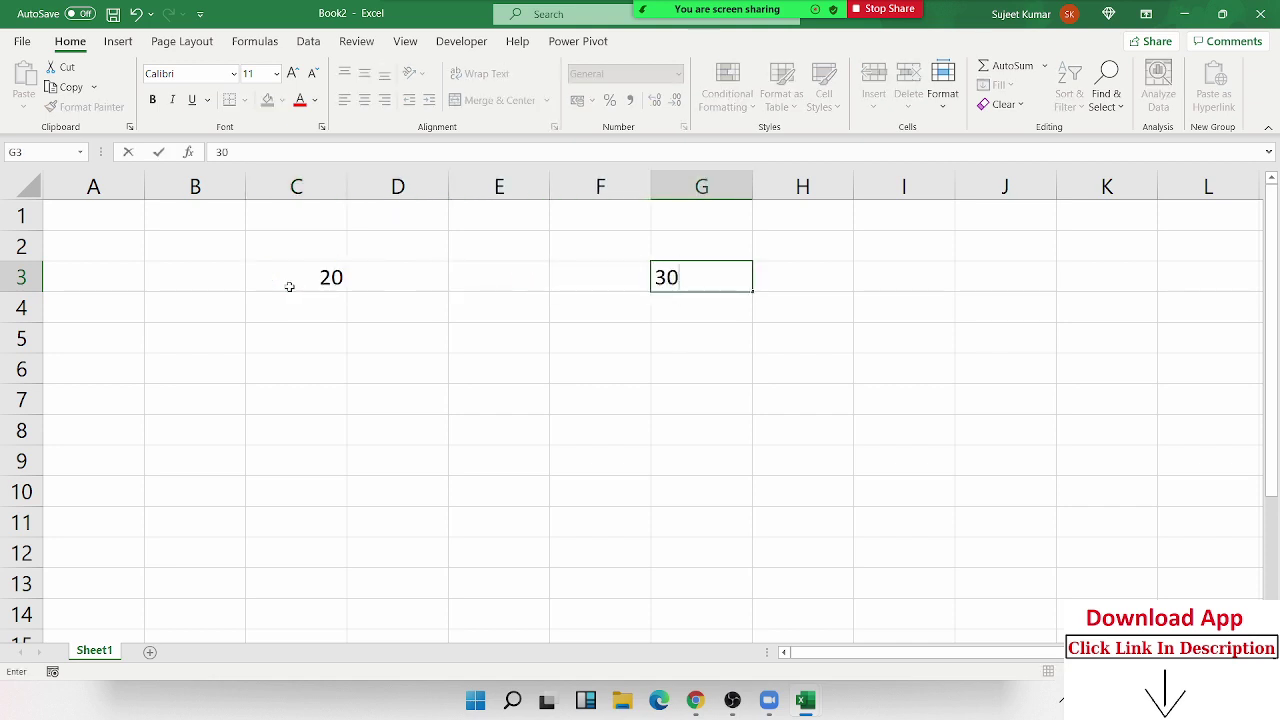
pyautogui.click(264, 308)
# Step: Copy C3 and paste it plainly over G3, then undo that paste
pyautogui.click(281, 272)
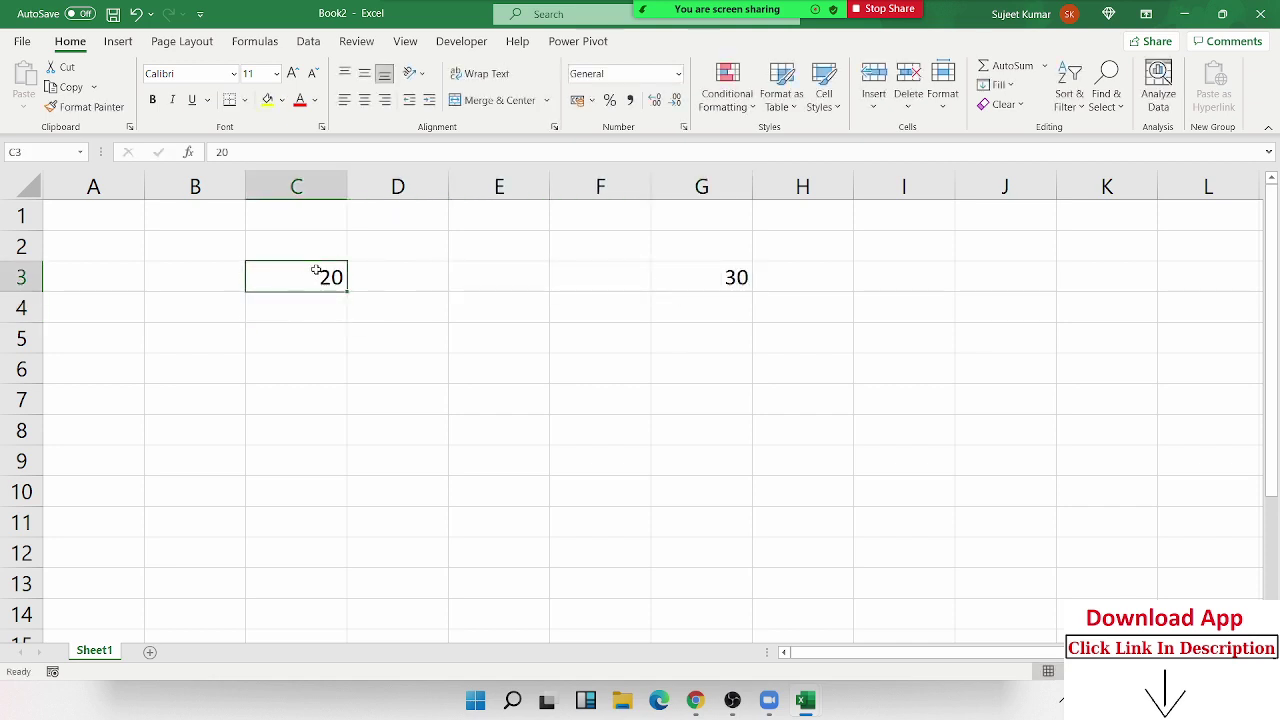
pyautogui.hotkey('ctrl', 'c')
pyautogui.click(738, 278)
pyautogui.hotkey('ctrl', 'v')
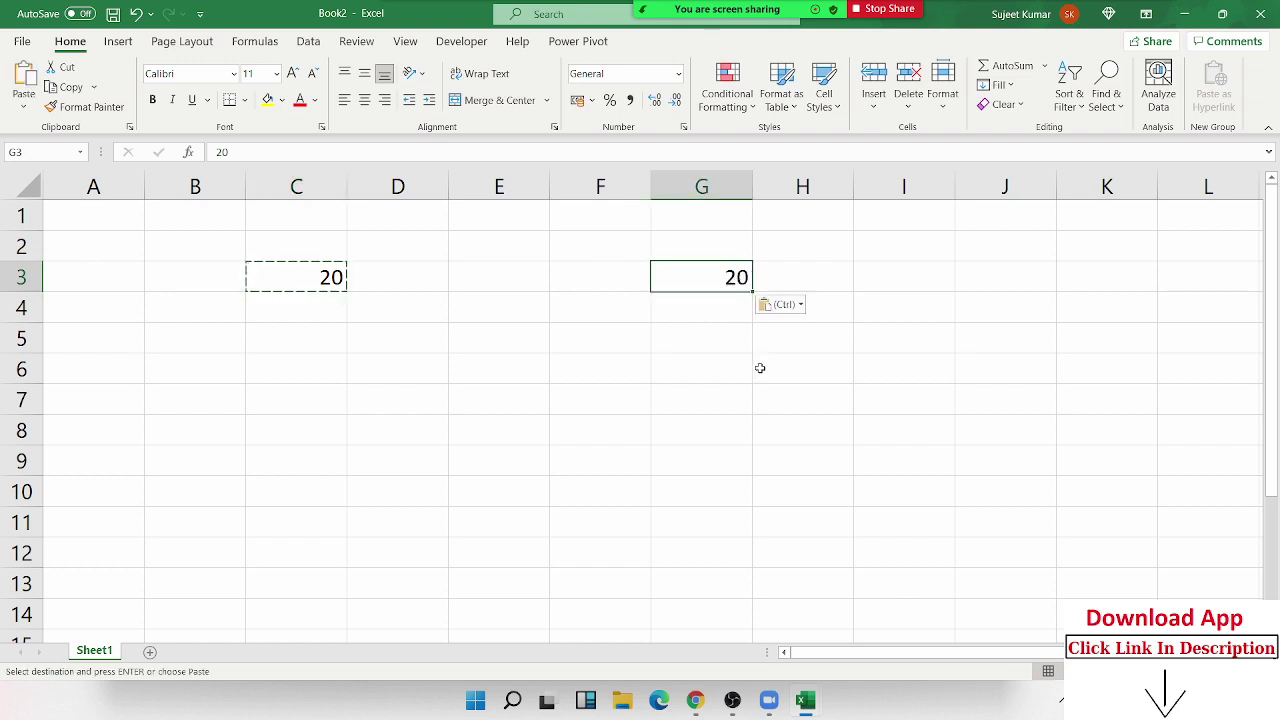
pyautogui.hotkey('ctrl', 'z')
# Step: Paste Special the copied 20 onto G3 with the Add operation, turning 30 into 50
pyautogui.rightClick(740, 285)
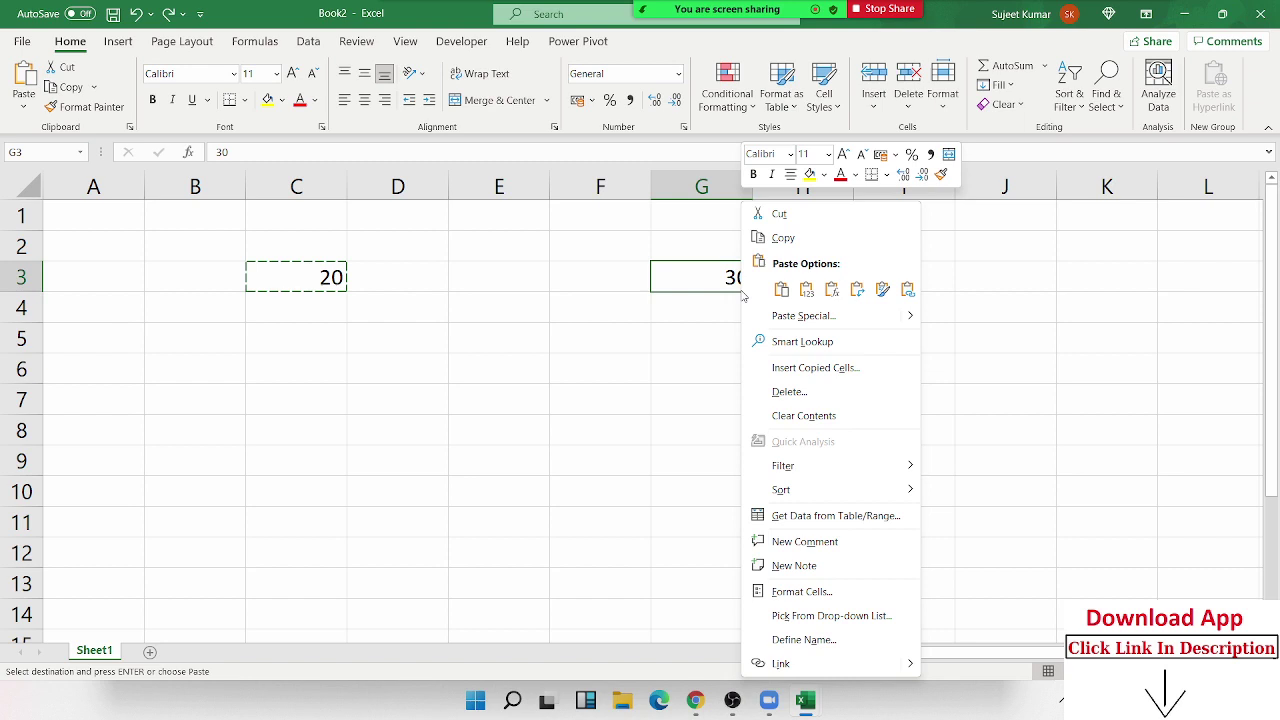
pyautogui.click(785, 318)
pyautogui.moveTo(750, 178)
pyautogui.mouseDown()
pyautogui.moveTo(440, 160)
pyautogui.moveTo(280, 134)
pyautogui.mouseUp()
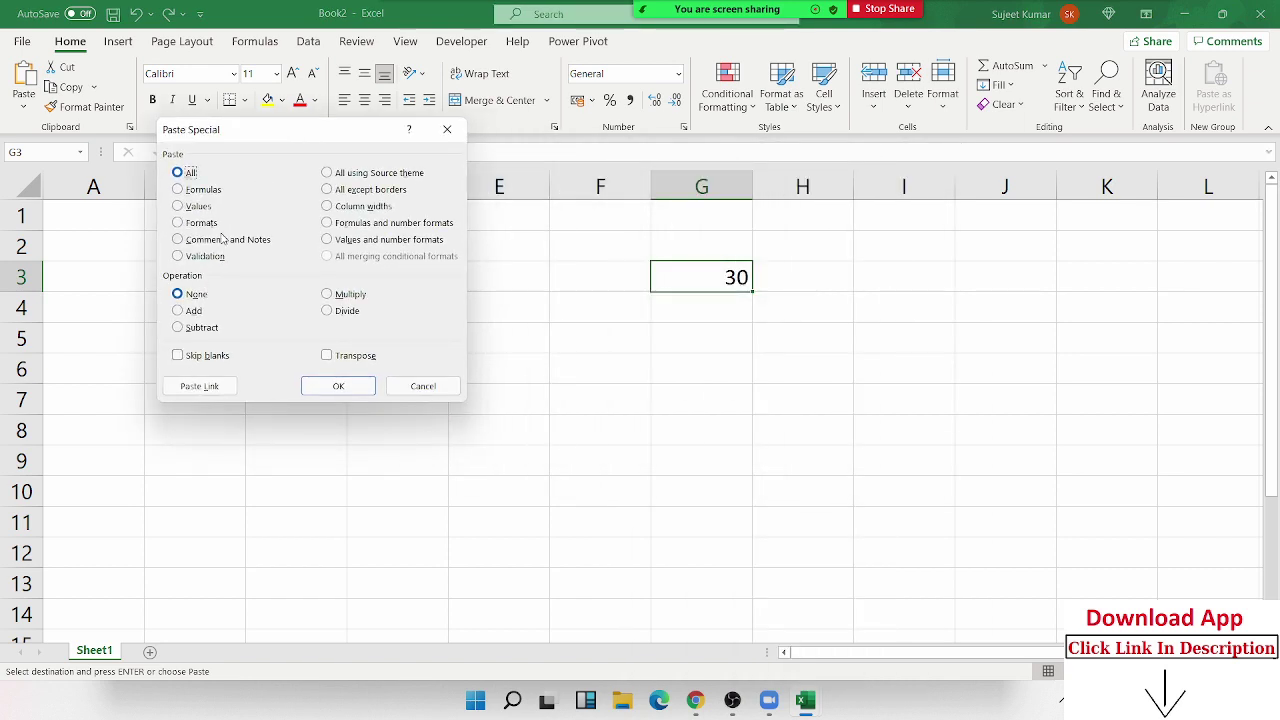
pyautogui.click(196, 311)
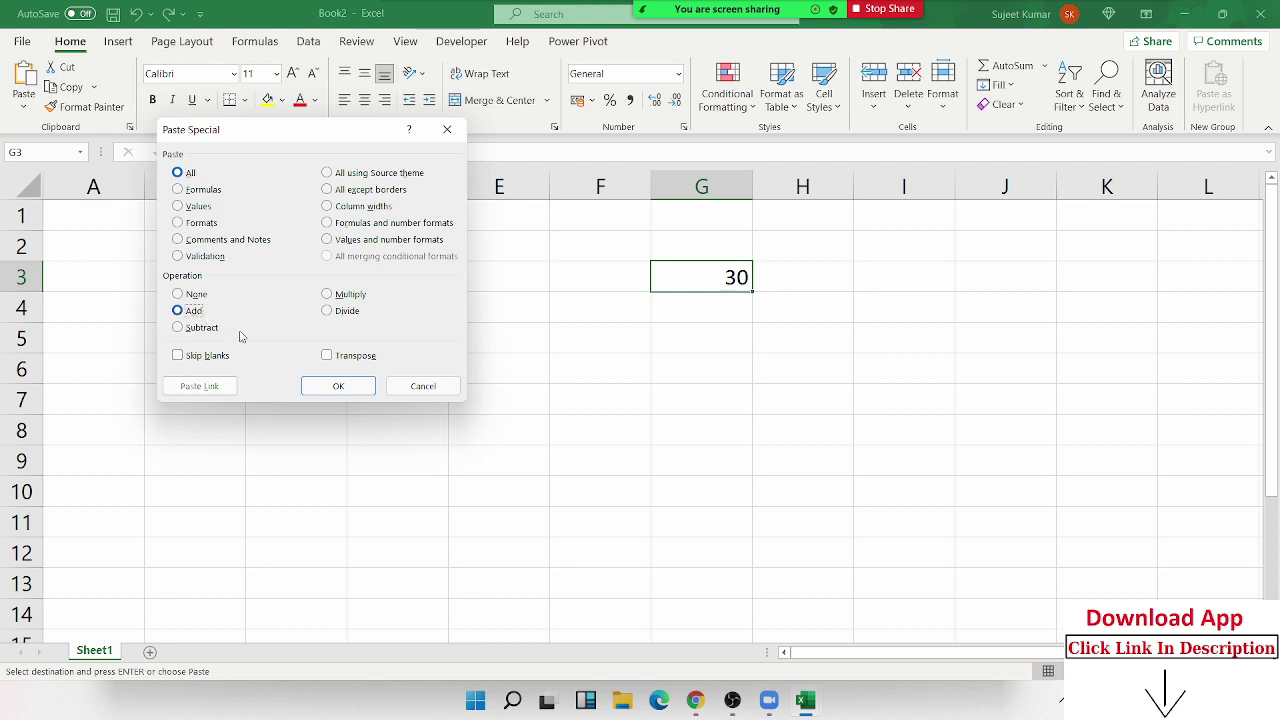
pyautogui.click(339, 387)
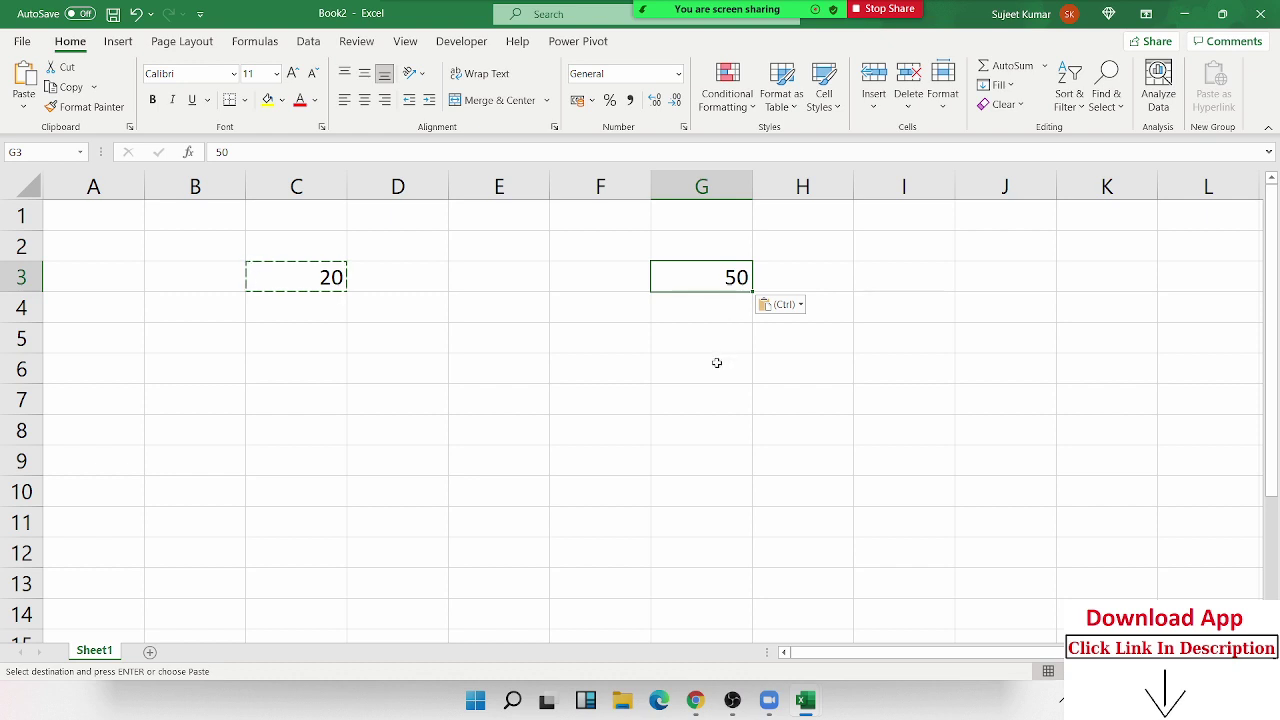
pyautogui.click(720, 364)
# Step: Clear the test values in B3:H5 and type the header 'Name' in A1
pyautogui.moveTo(763, 325); pyautogui.dragTo(217, 266)
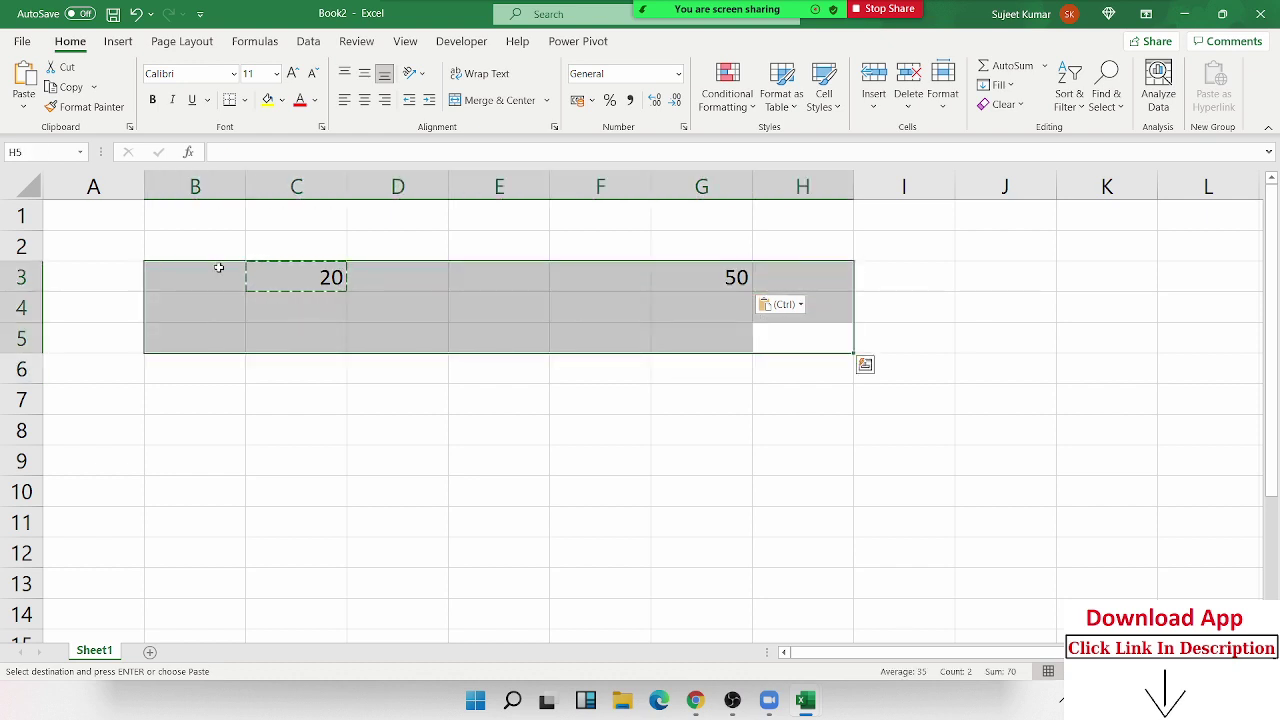
pyautogui.press('Delete')
pyautogui.hotkey('ctrl', 'Home')
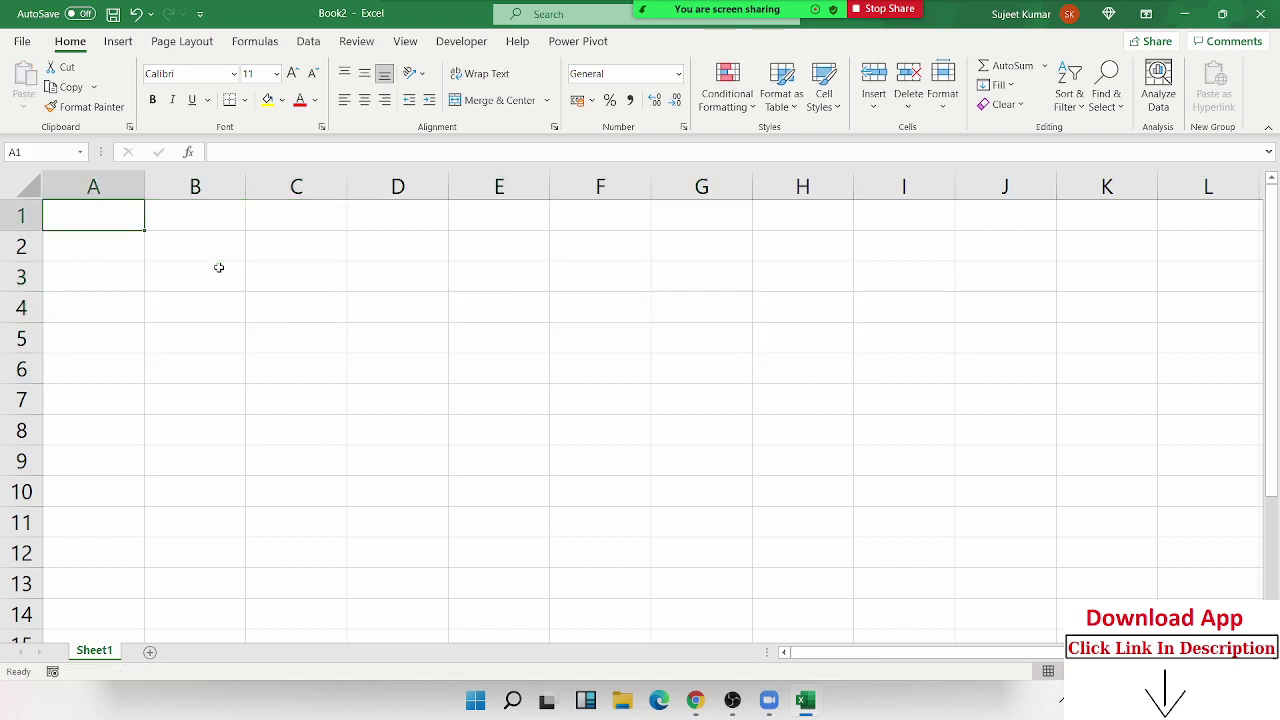
pyautogui.write('Nm')
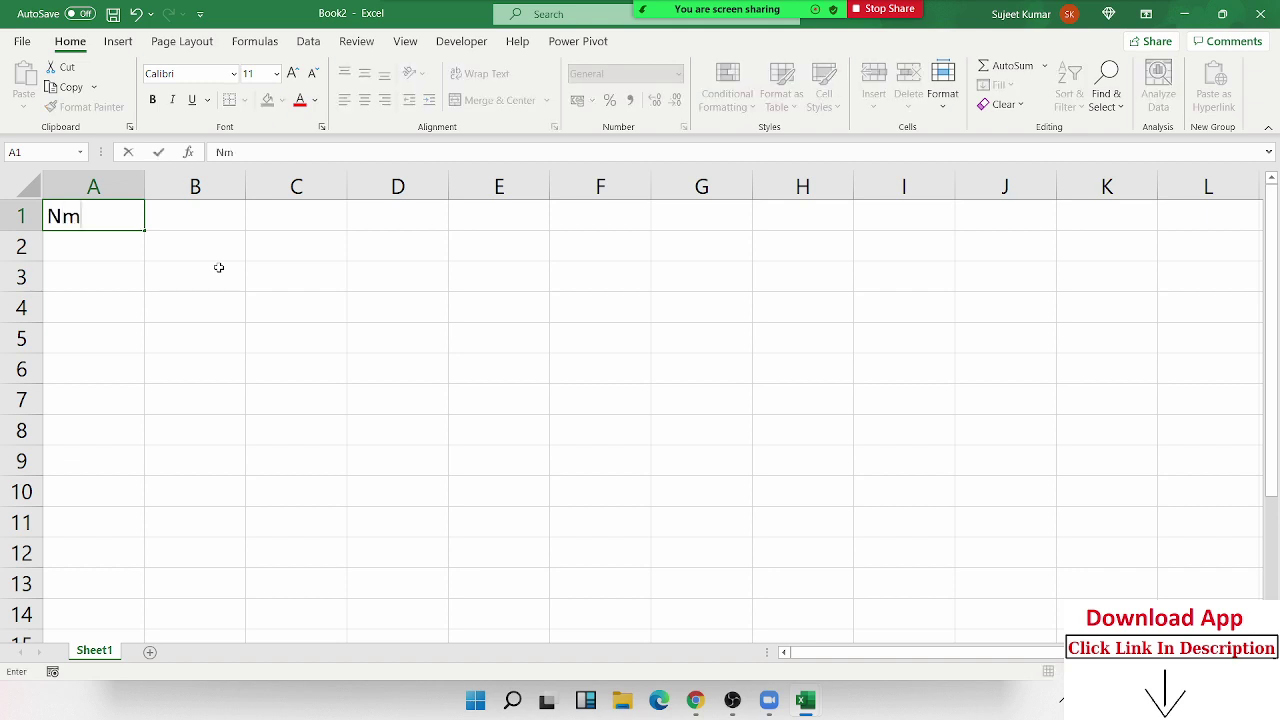
pyautogui.press('BackSpace')
pyautogui.write('ame')
pyautogui.press('Return')
# Step: Enter 'Puja' in A2 and fill the name list down to A12
pyautogui.write('P')
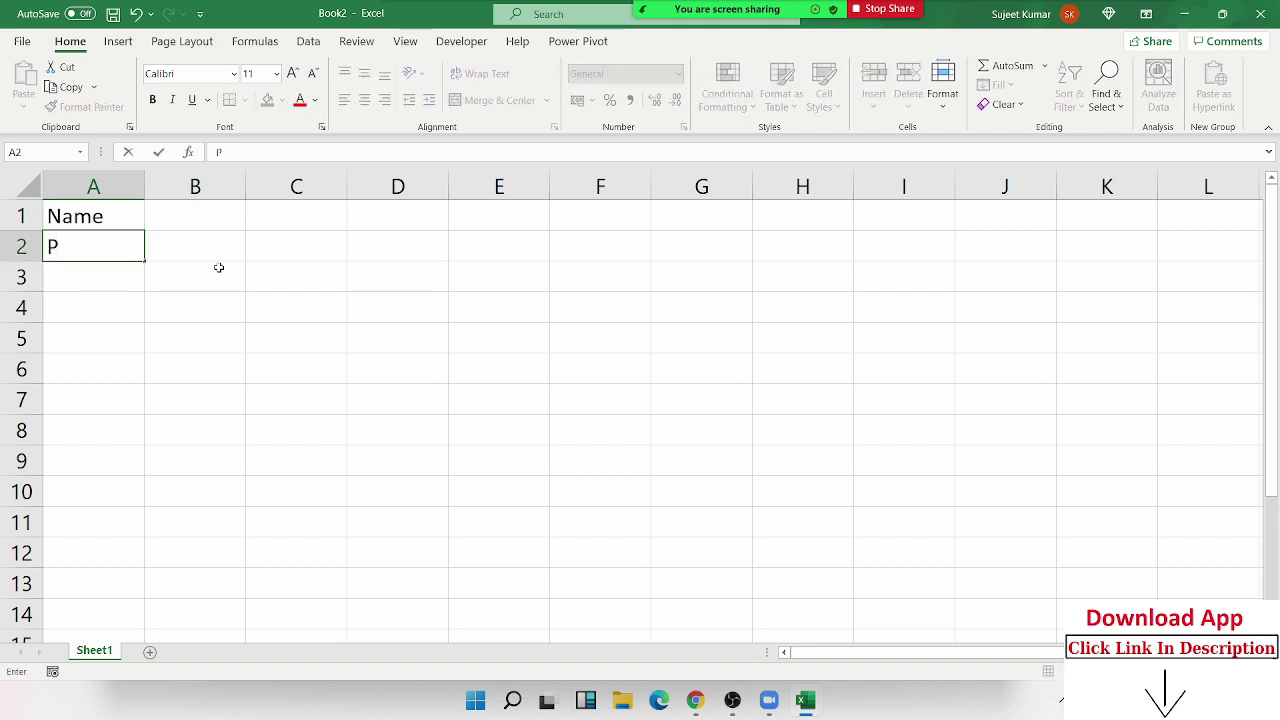
pyautogui.write('uje')
pyautogui.click(63, 309)
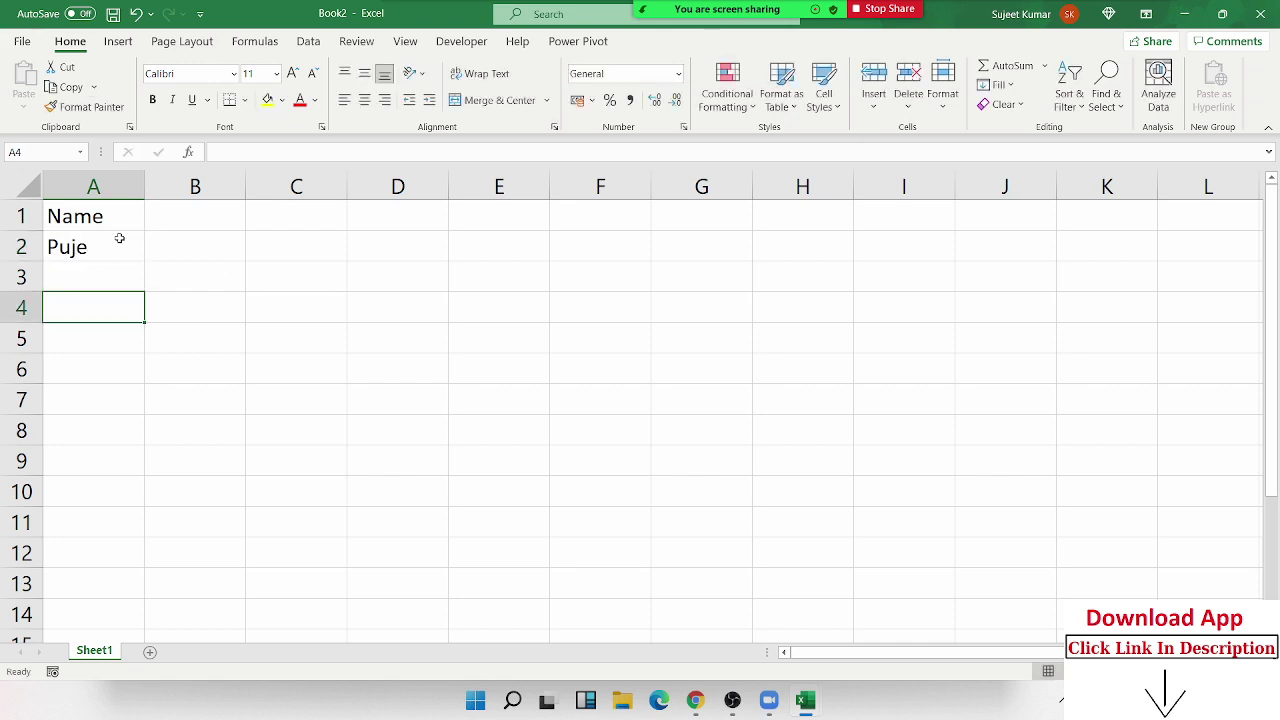
pyautogui.click(123, 249)
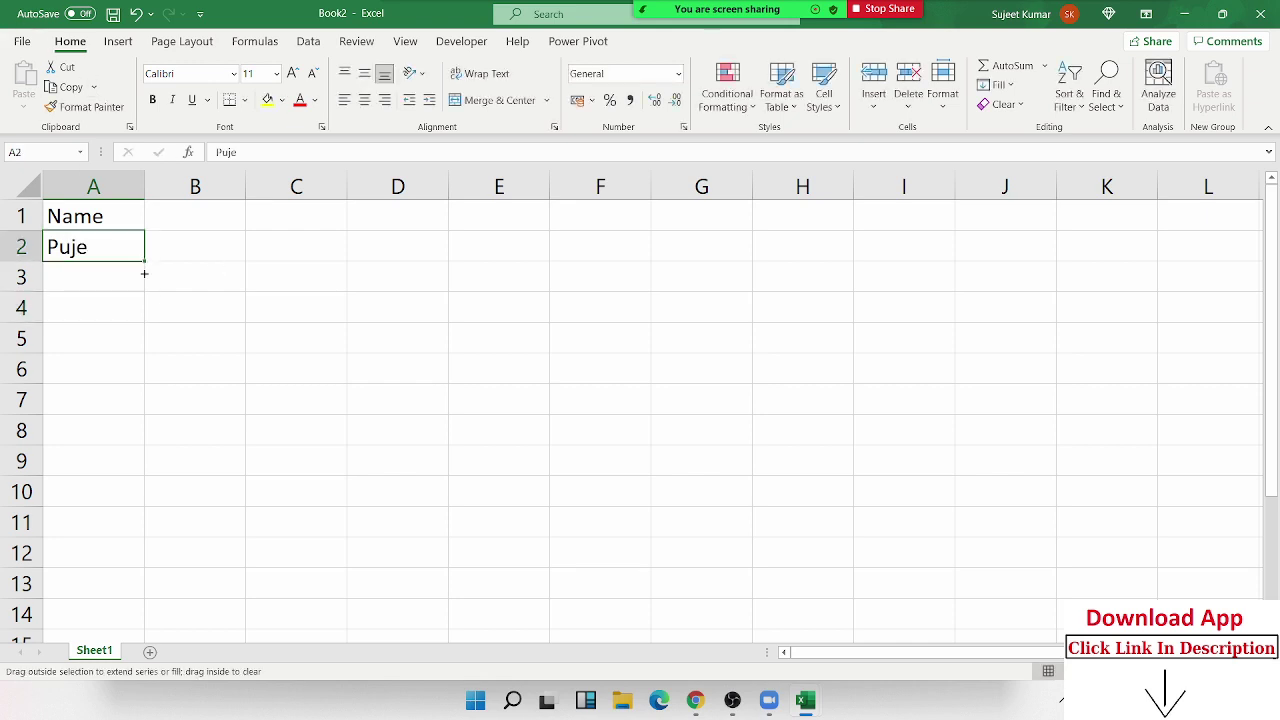
pyautogui.moveTo(143, 261); pyautogui.dragTo(125, 503)
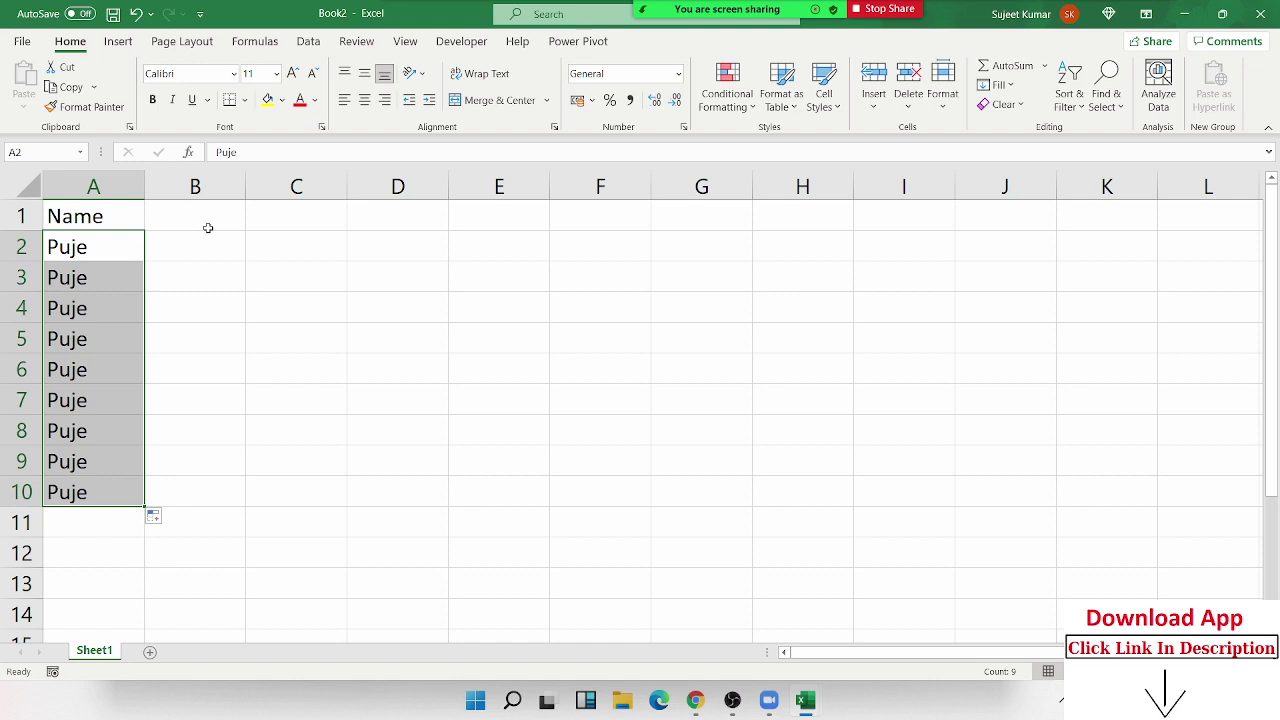
pyautogui.hotkey('ctrl', 'z')
pyautogui.hotkey('ctrl', 'z')
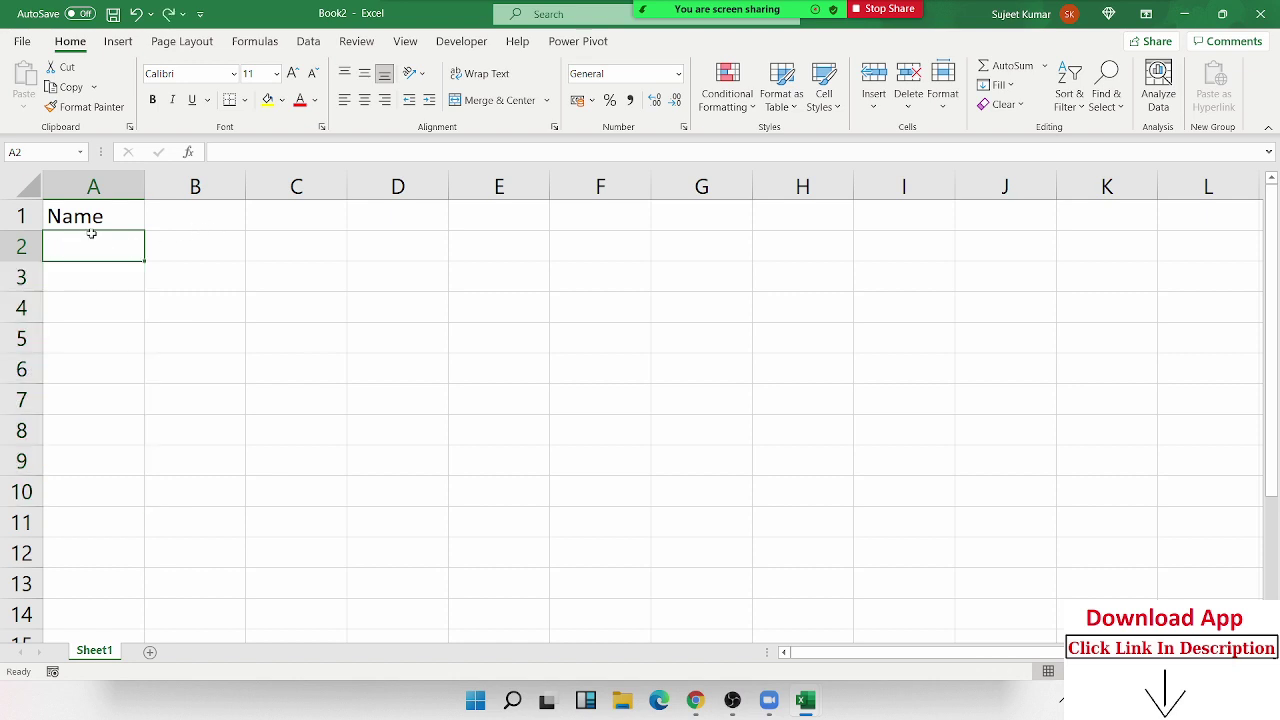
pyautogui.write('Puja')
pyautogui.moveTo(131, 333); pyautogui.dragTo(159, 346)
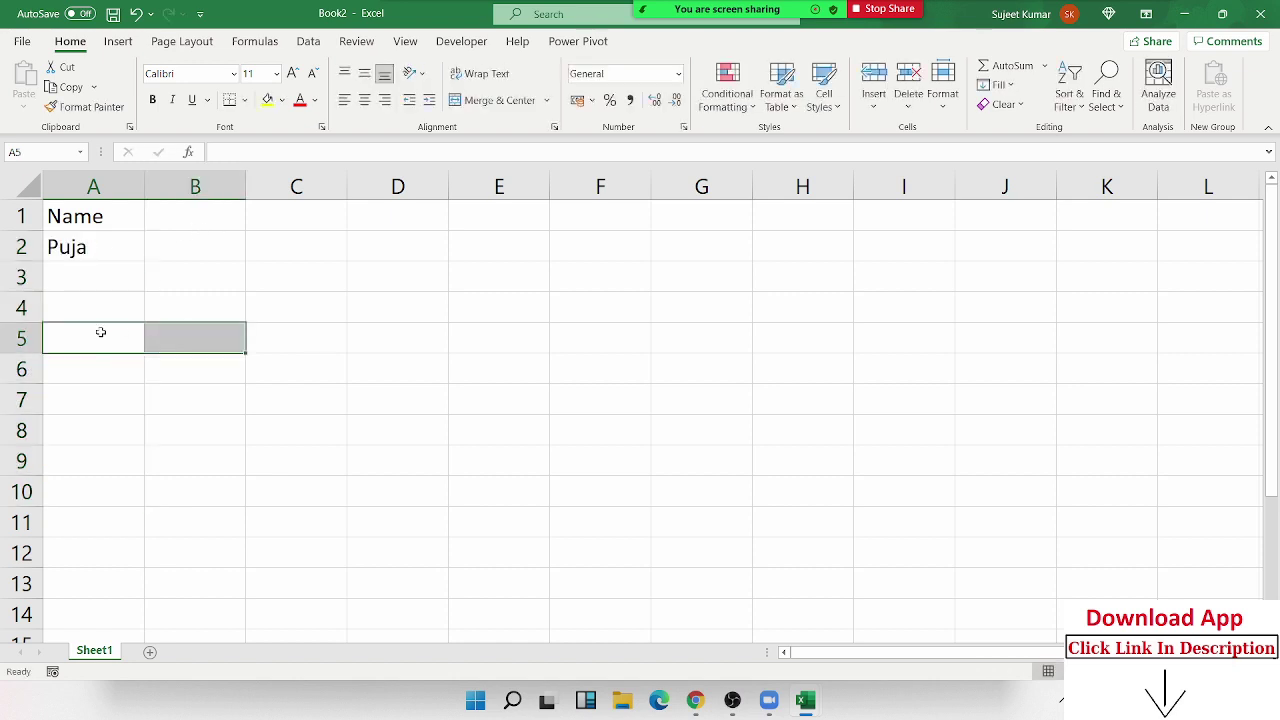
pyautogui.click(111, 251)
pyautogui.moveTo(144, 261); pyautogui.dragTo(146, 563)
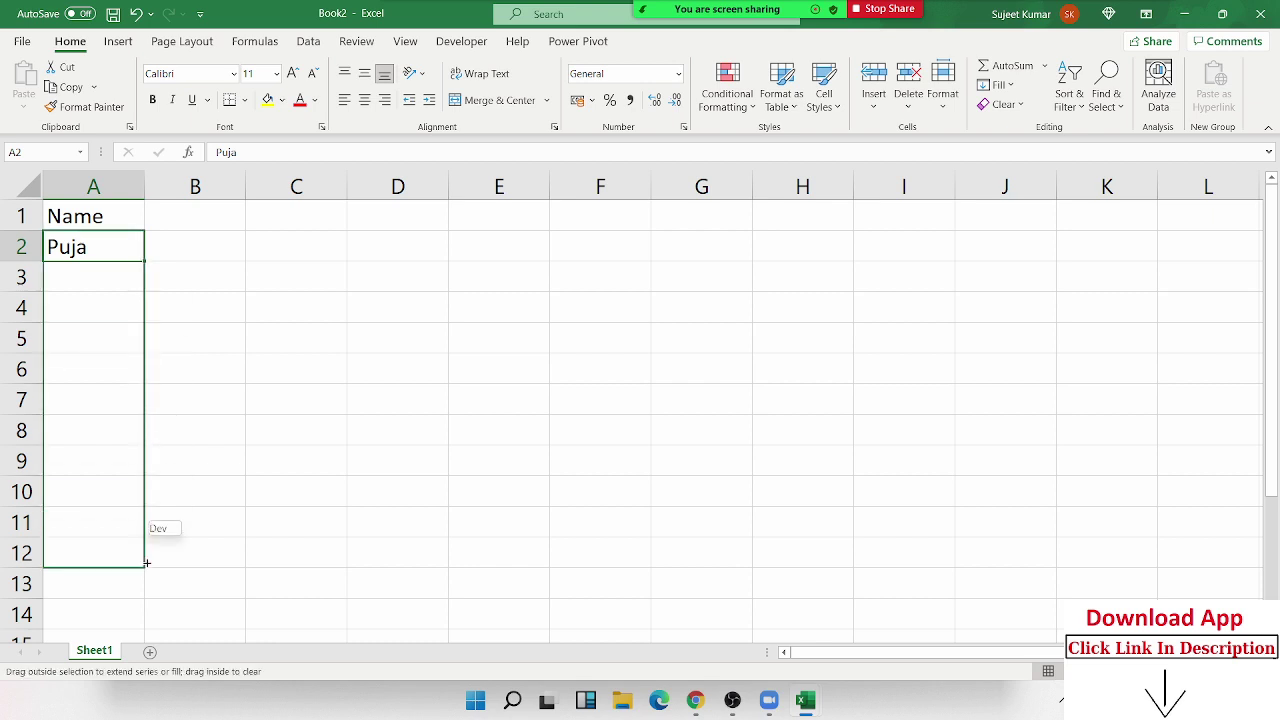
pyautogui.click(204, 219)
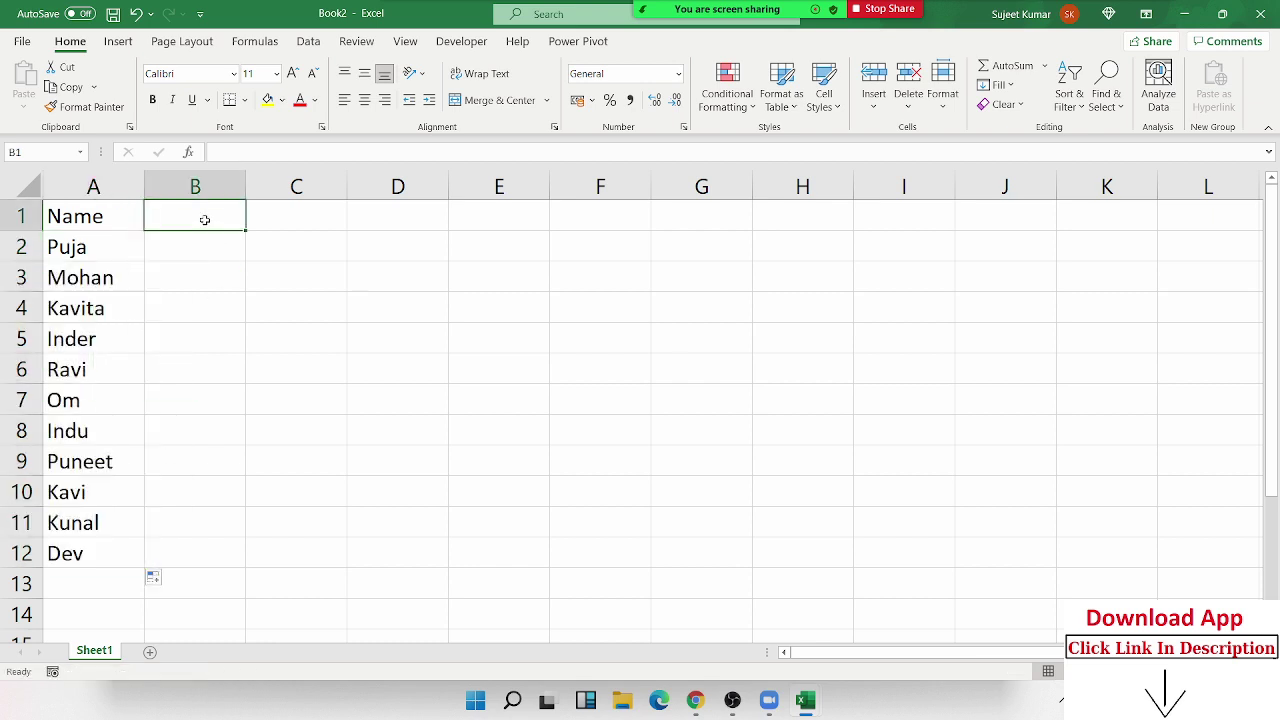
# Step: Add header P-1 in B1 and fill headers P-2 to P-4 across C1:E1
pyautogui.write('P')
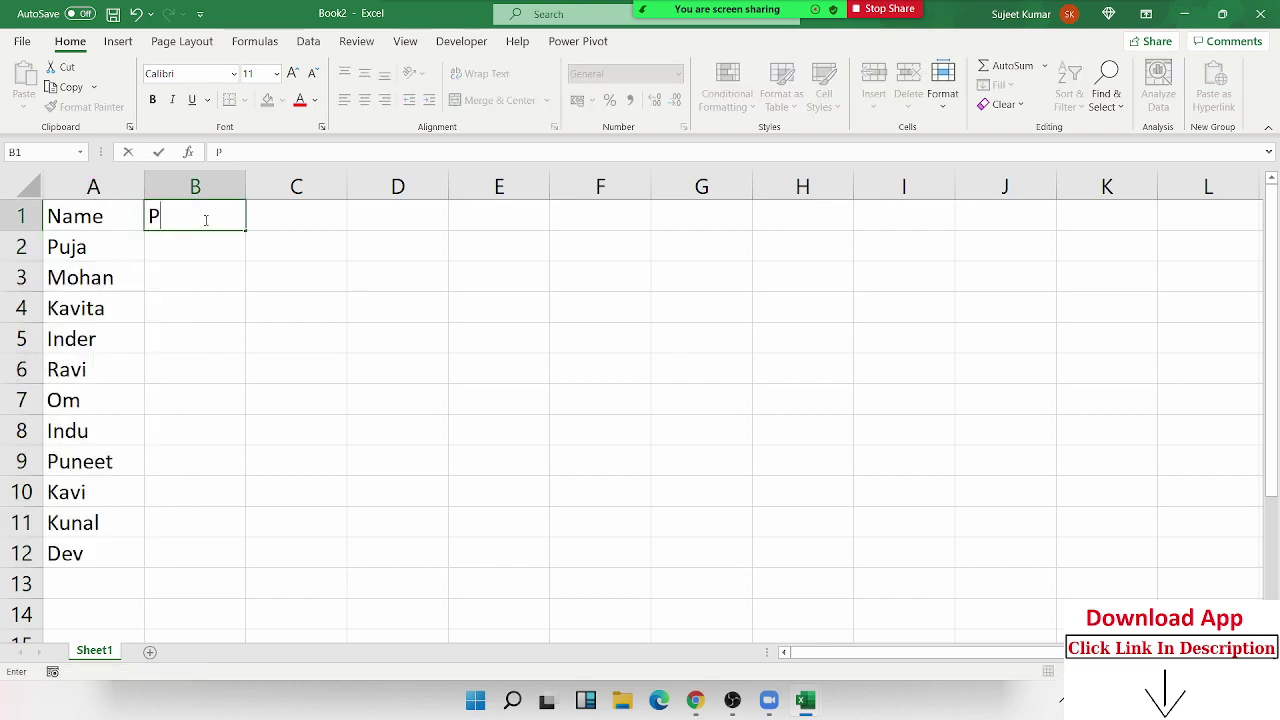
pyautogui.write('-1')
pyautogui.press('Return')
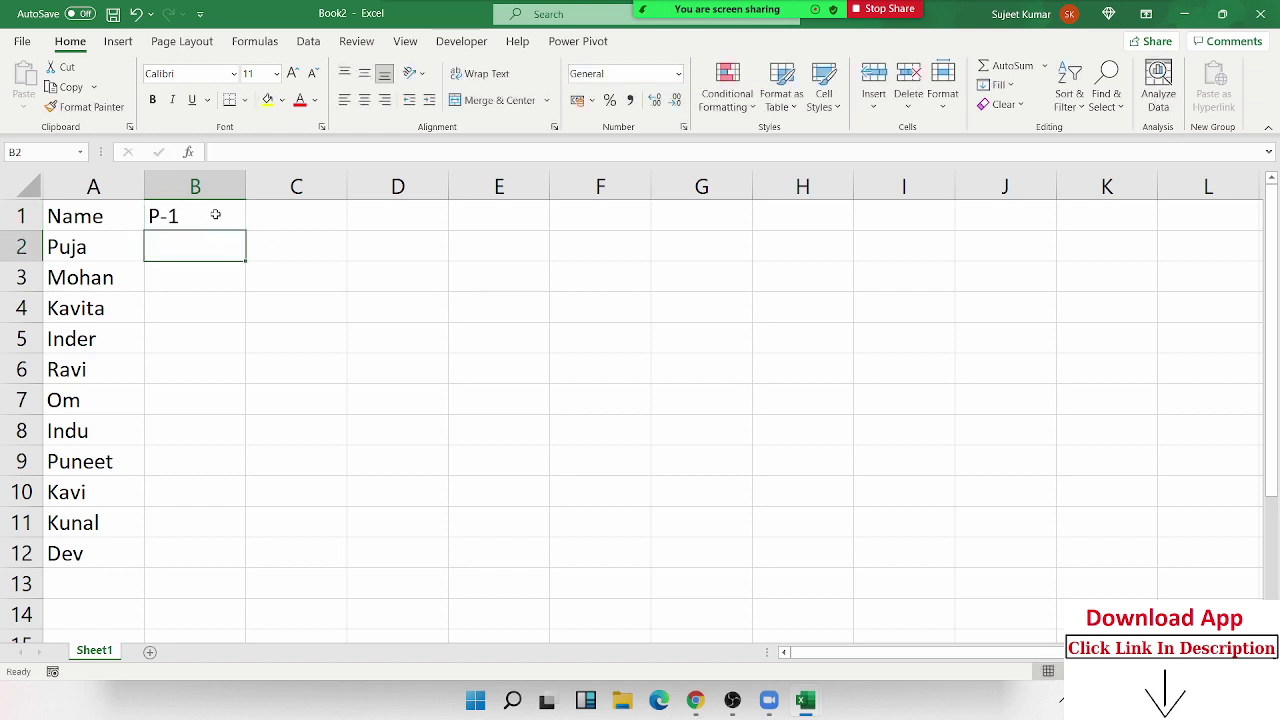
pyautogui.click(217, 210)
pyautogui.moveTo(241, 232); pyautogui.dragTo(507, 238)
pyautogui.hotkey('ctrl', 'z')
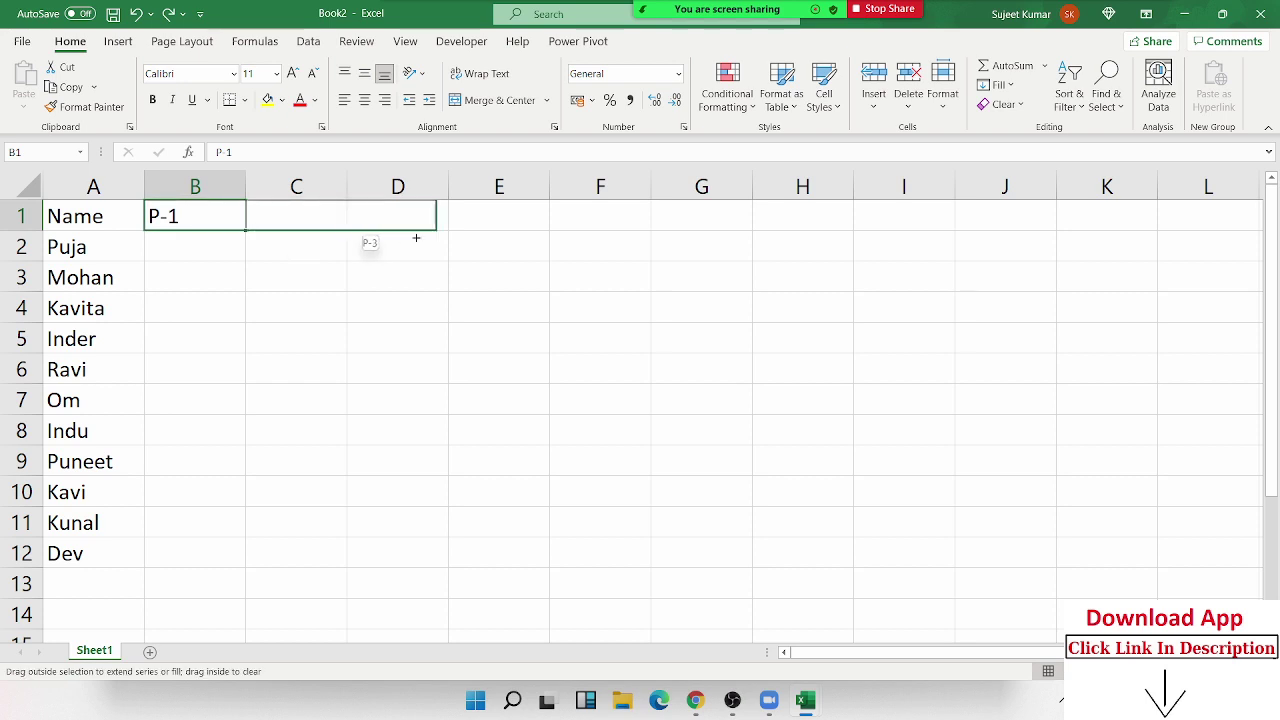
pyautogui.click(220, 247)
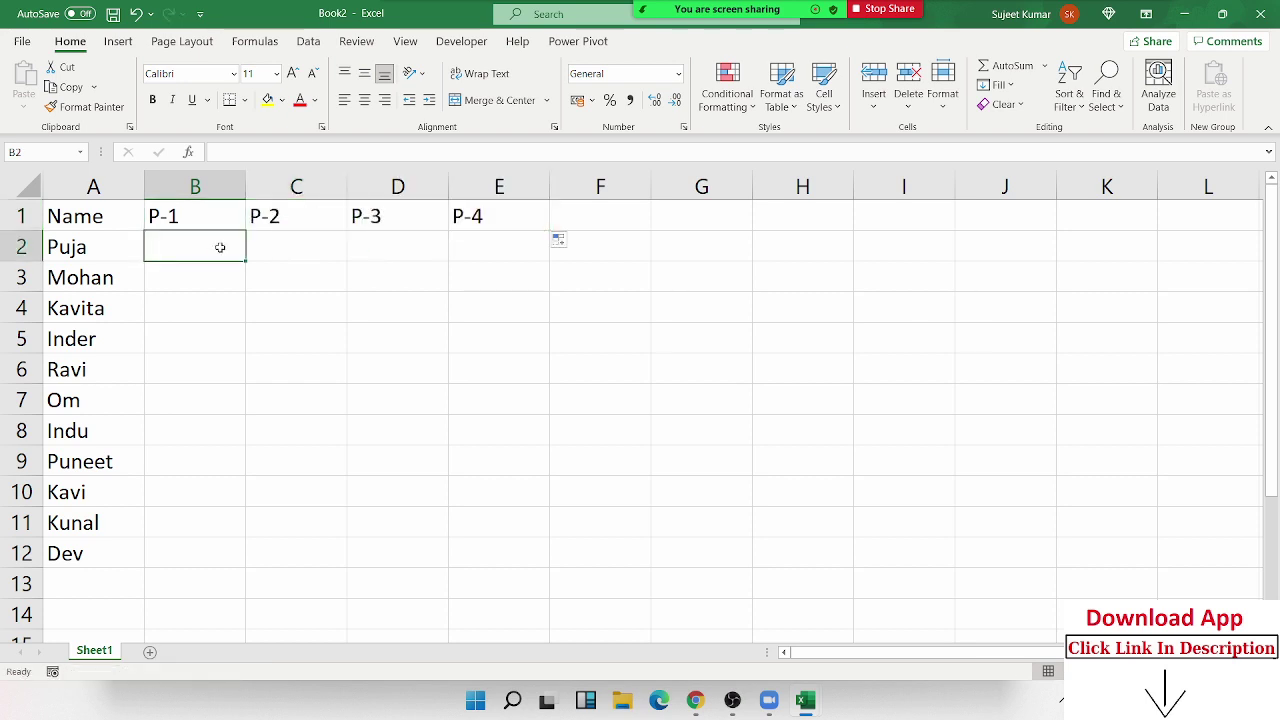
# Step: Enter =RANDBETWEEN(10,90) in B2 and fill it across B2:E12
pyautogui.write('=ra')
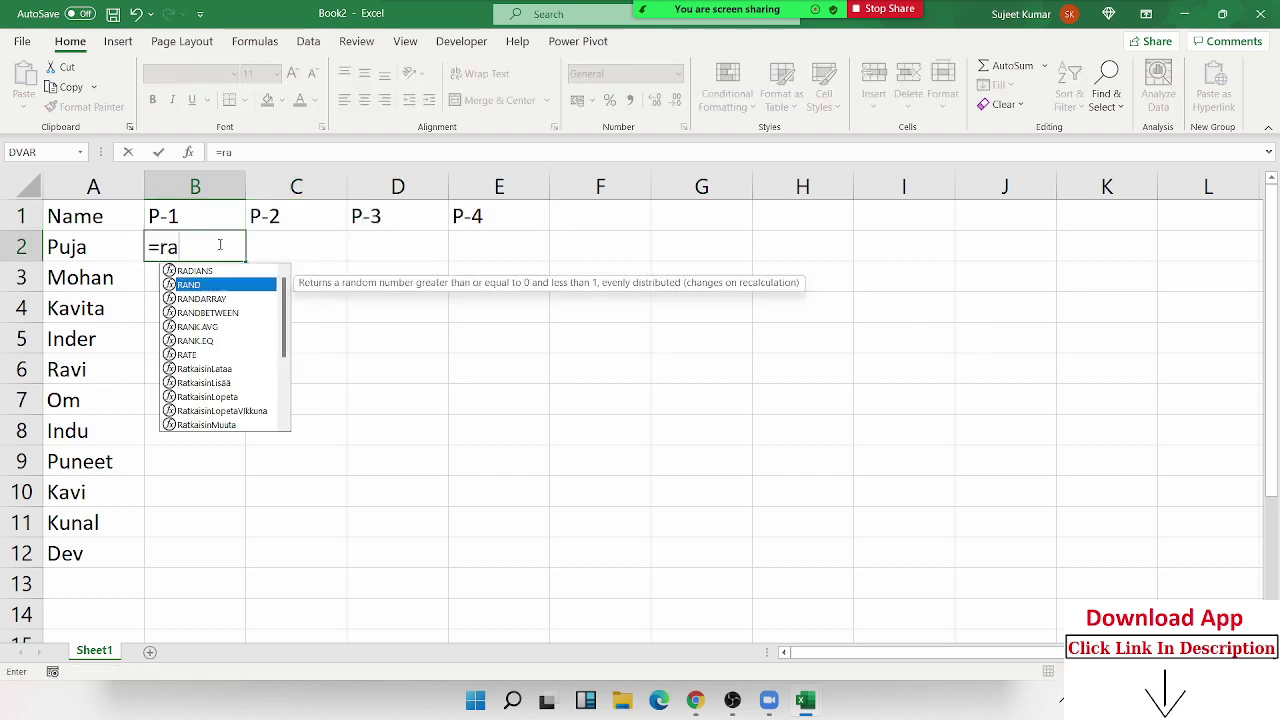
pyautogui.press('Tab')
pyautogui.write('10')
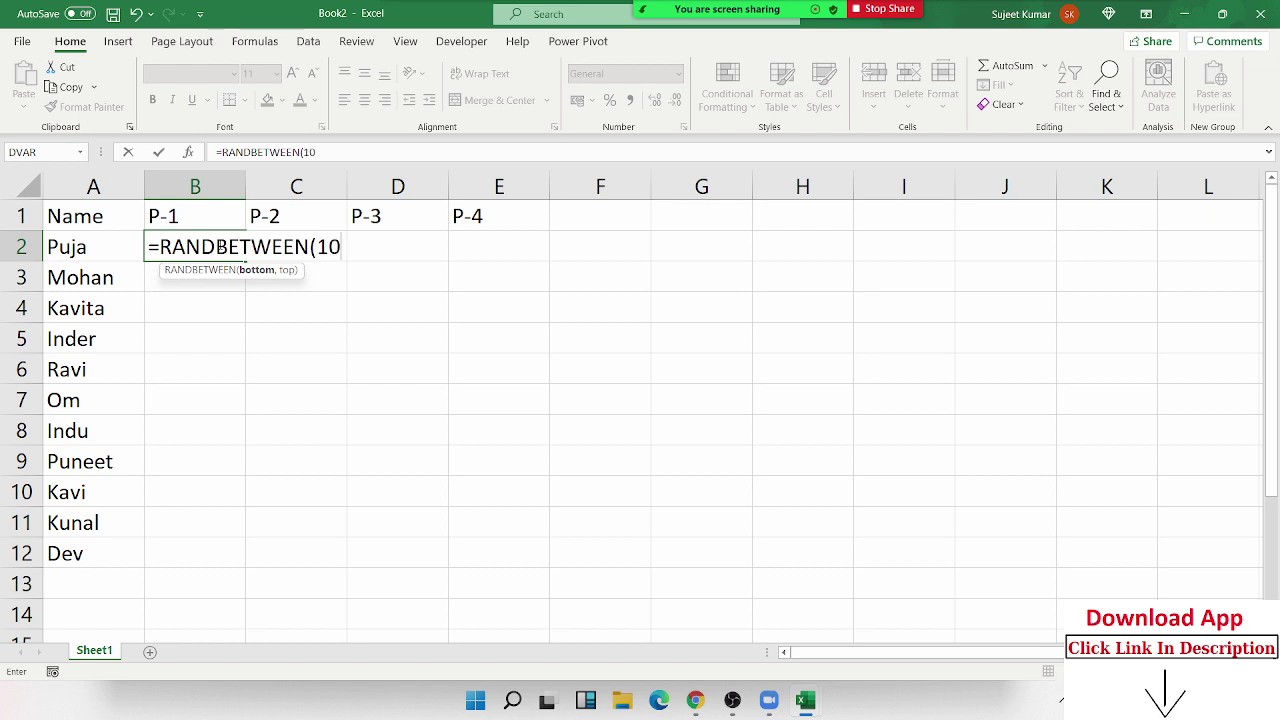
pyautogui.write(',90')
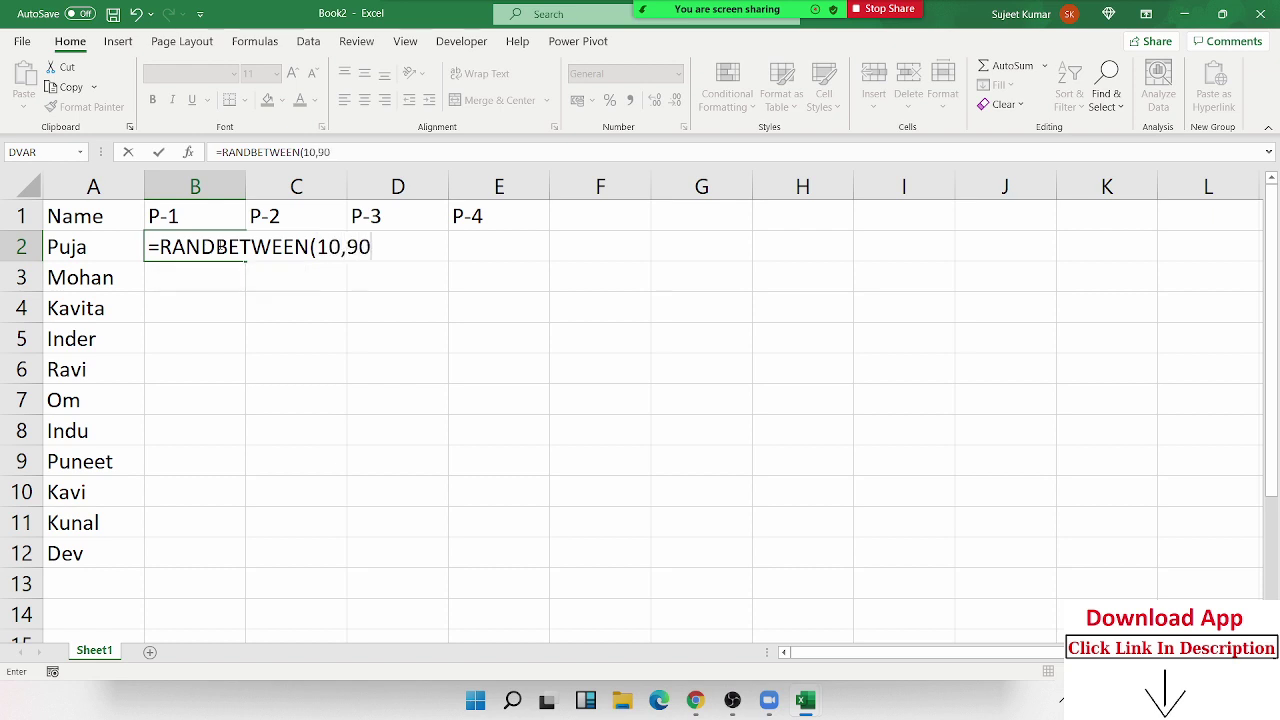
pyautogui.press('Return')
pyautogui.moveTo(213, 243); pyautogui.dragTo(499, 545)
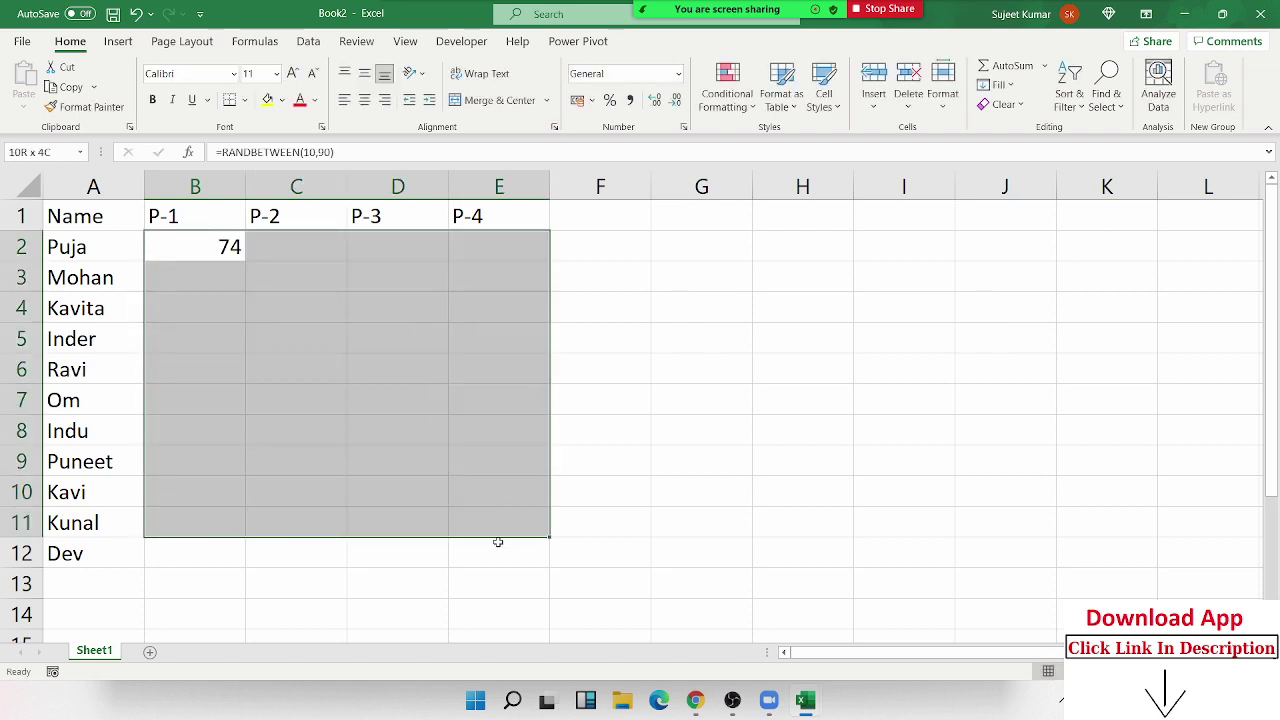
pyautogui.press('F2')
pyautogui.hotkey('ctrl', 'Return')
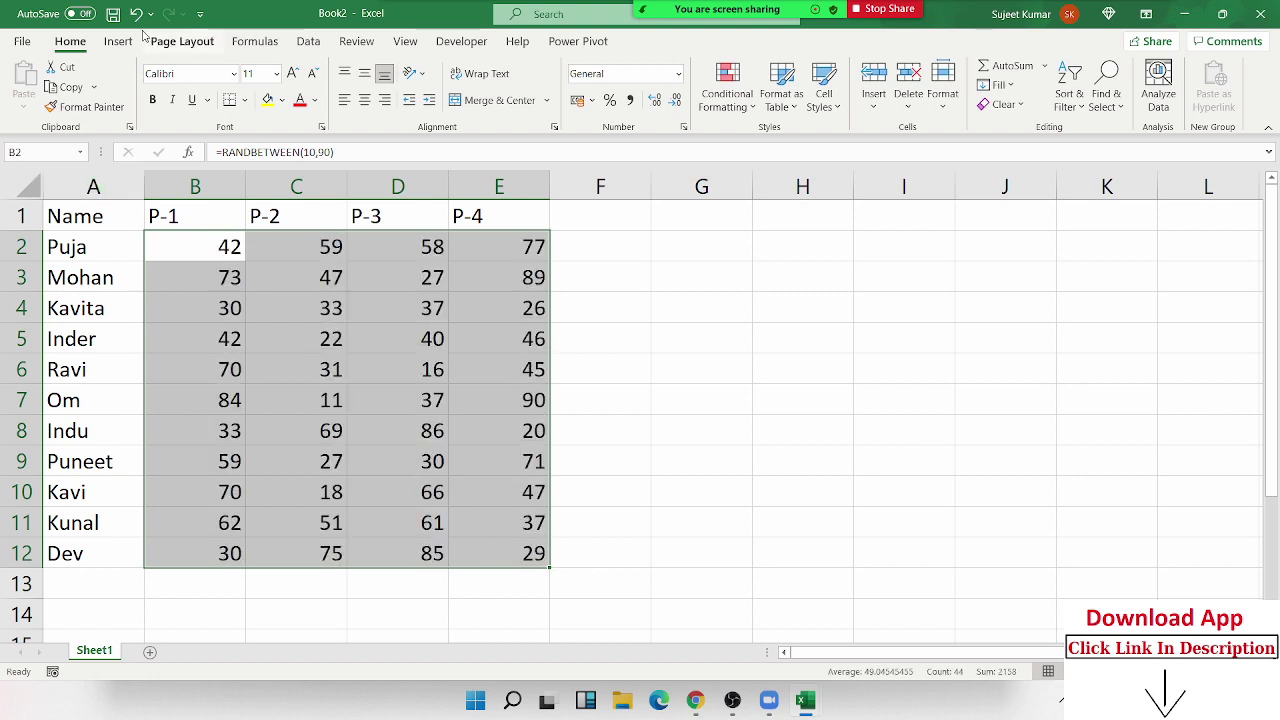
# Step: Copy the score table B1:E12 and paste a duplicate starting at G1
pyautogui.hotkey('ctrl', 'c')
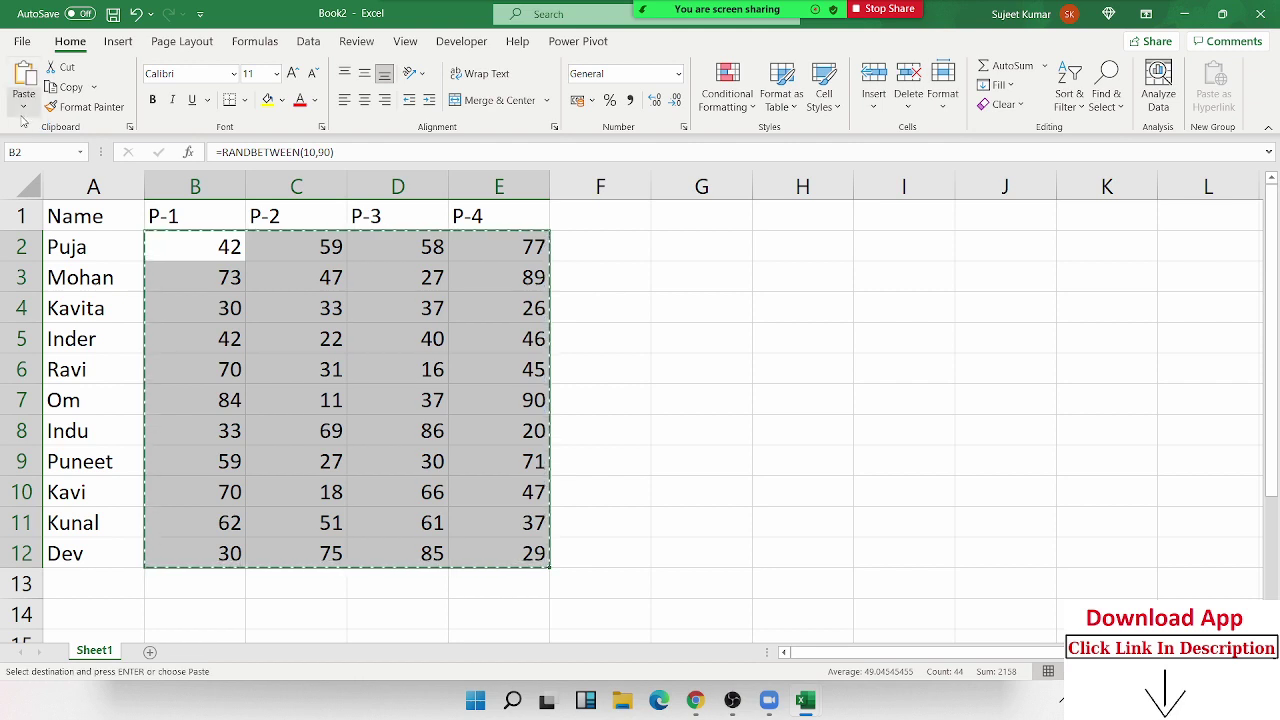
pyautogui.click(23, 105)
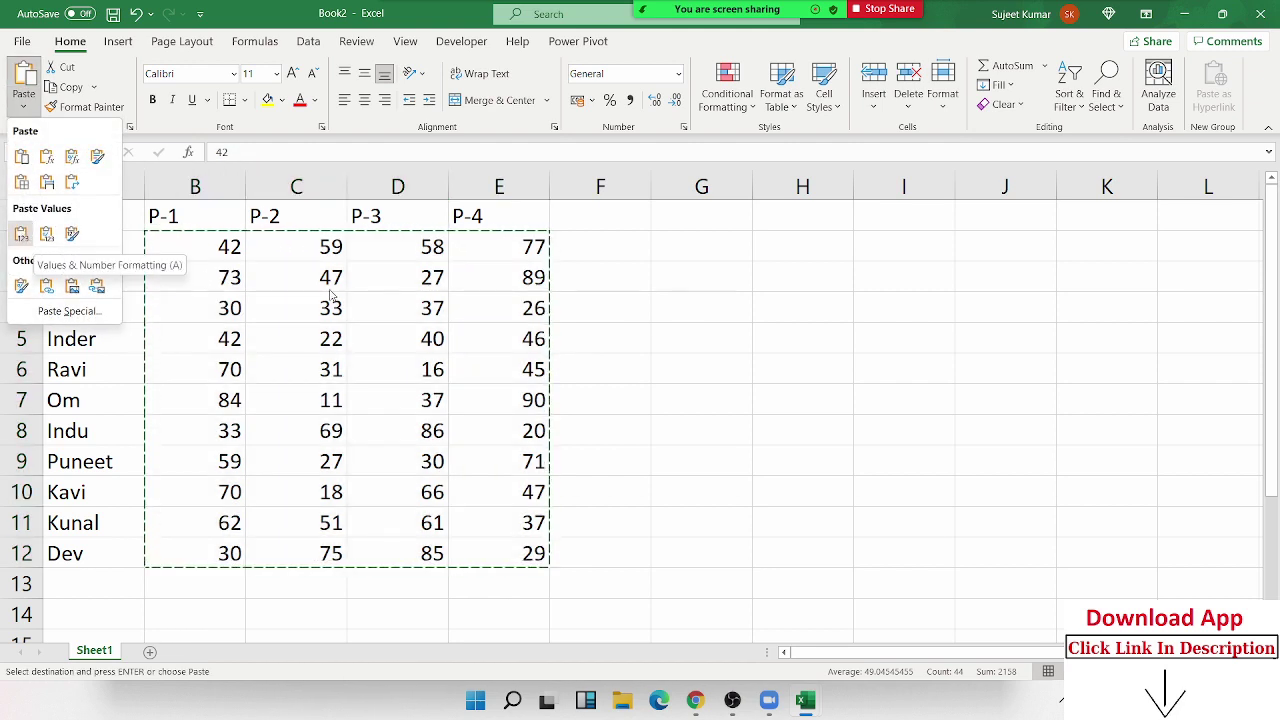
pyautogui.click(398, 301)
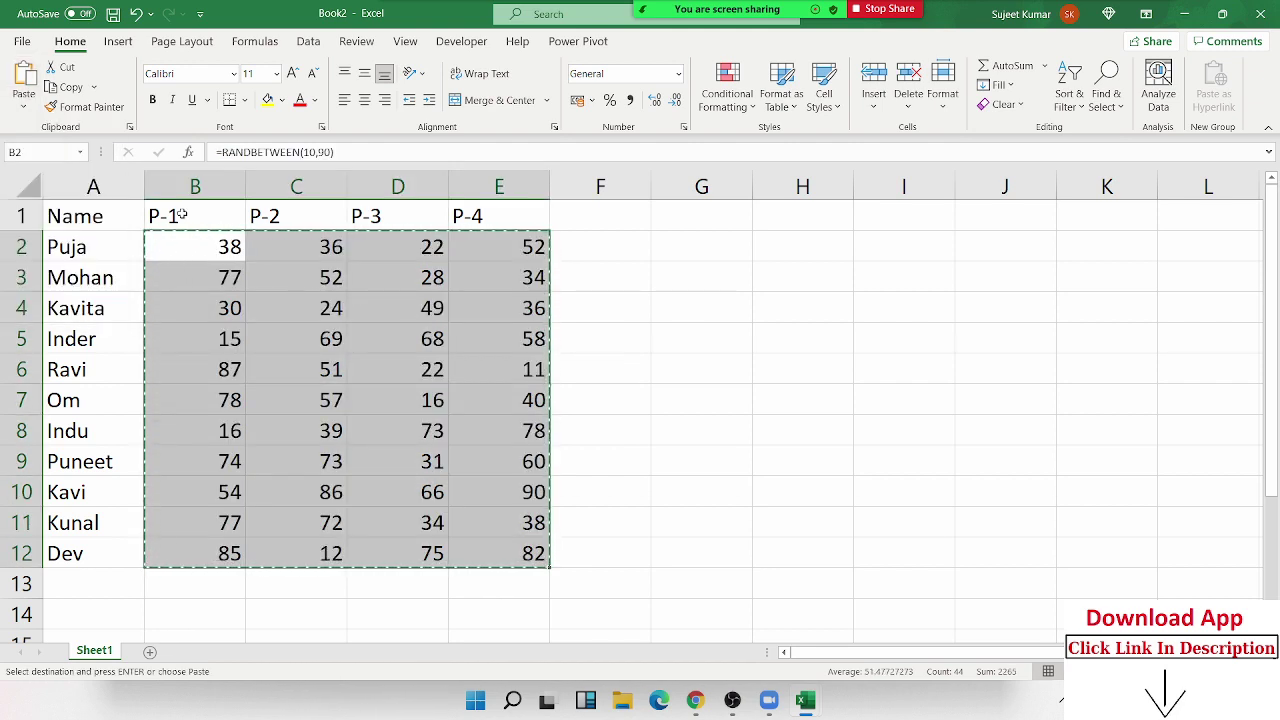
pyautogui.moveTo(177, 214)
pyautogui.mouseDown()
pyautogui.moveTo(437, 437)
pyautogui.moveTo(540, 558)
pyautogui.mouseUp()
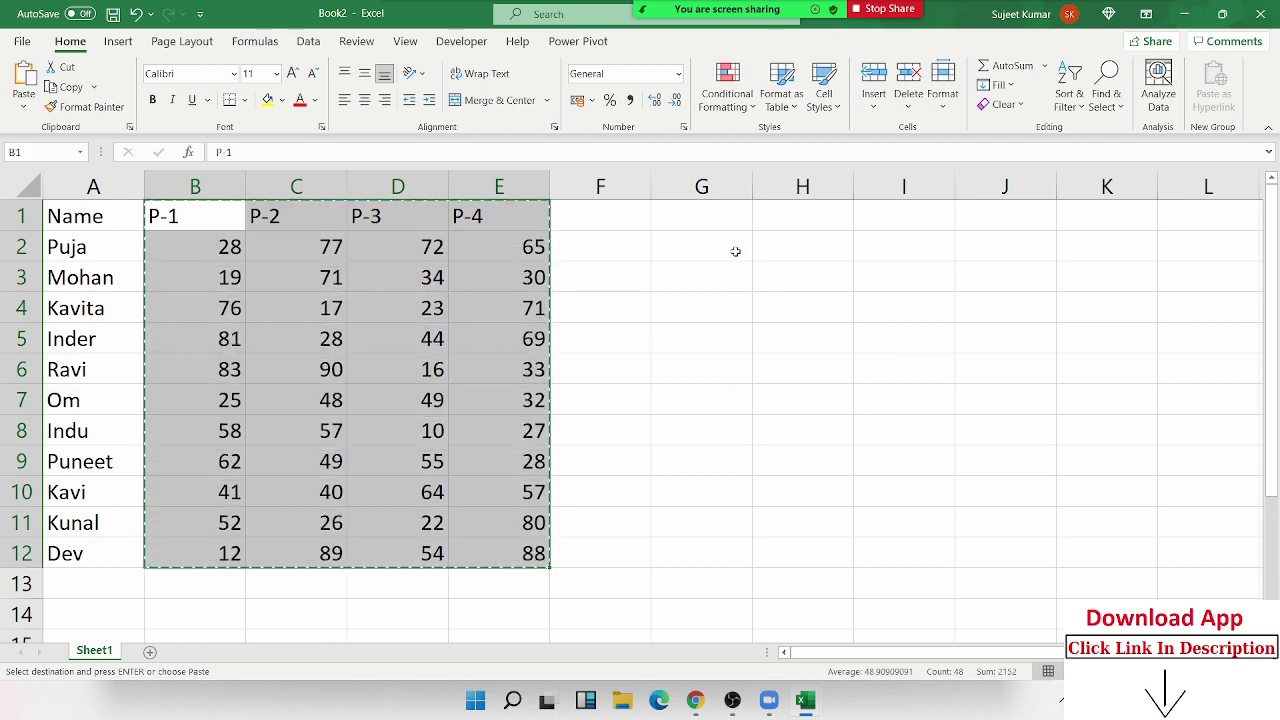
pyautogui.click(737, 218)
pyautogui.hotkey('ctrl', 'v')
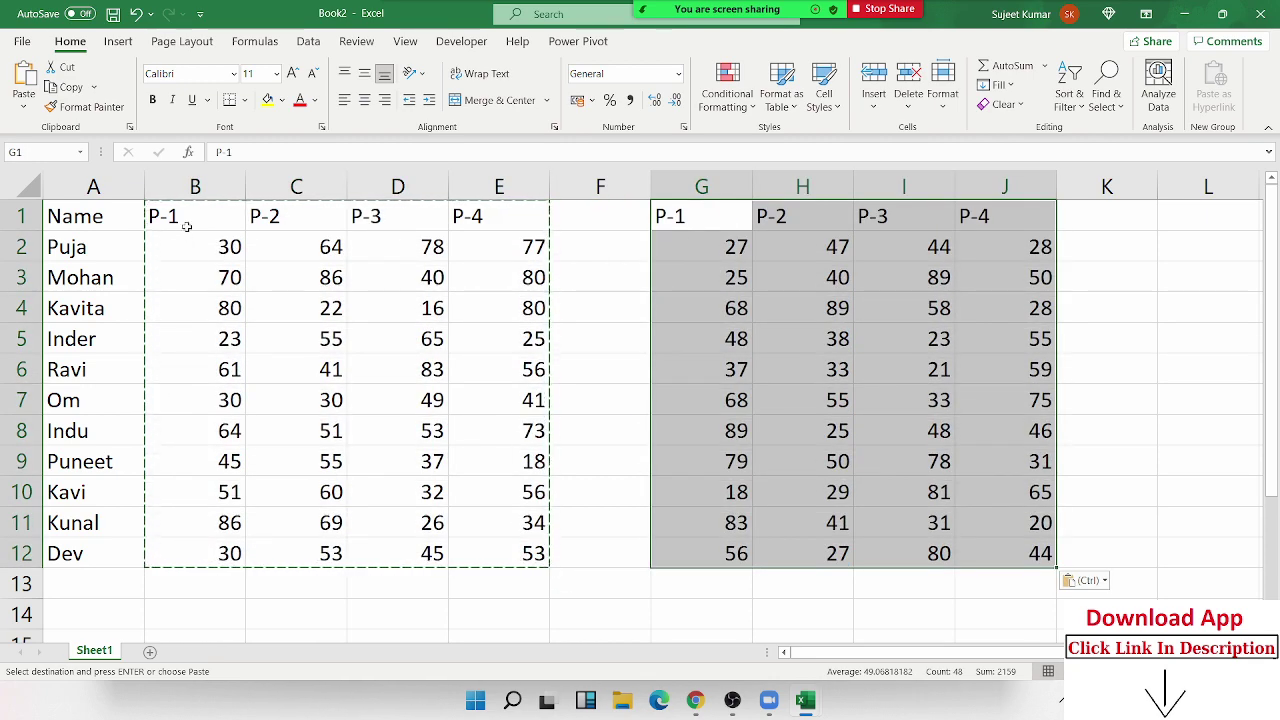
# Step: Copy both tables B1:J12 and paste them back as fixed values
pyautogui.click(183, 215)
pyautogui.moveTo(170, 216); pyautogui.dragTo(1040, 553)
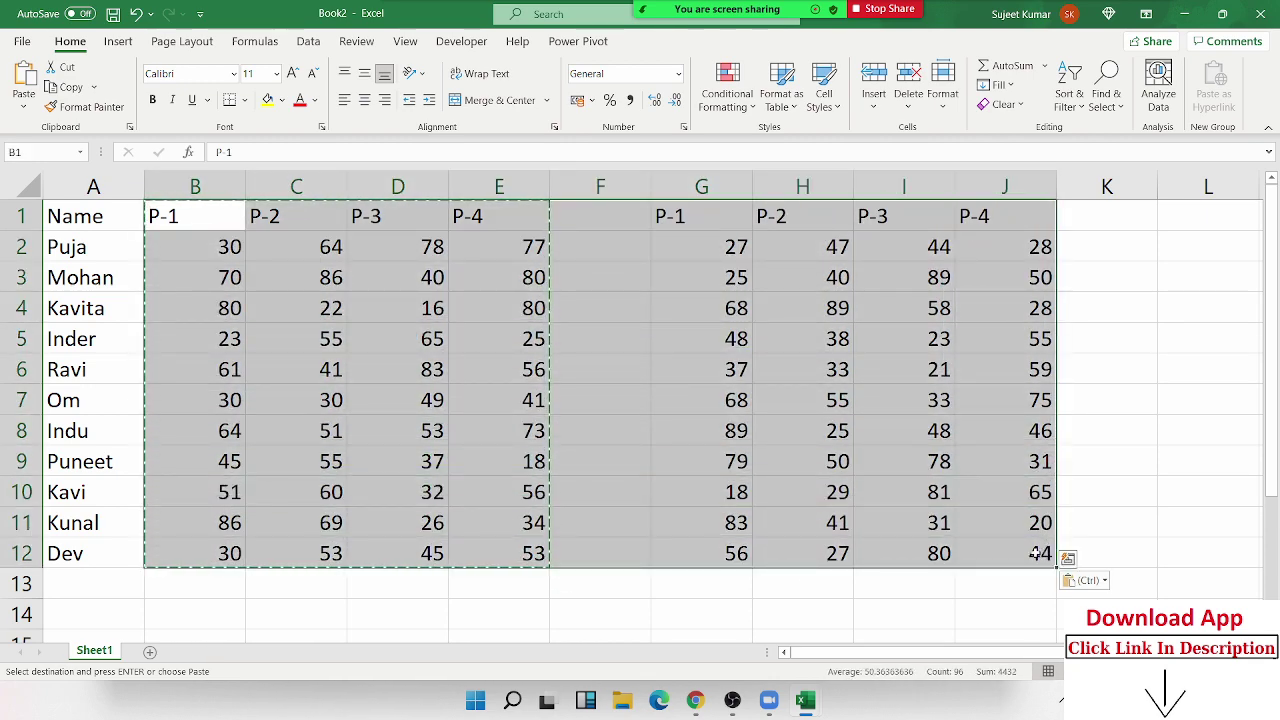
pyautogui.hotkey('ctrl', 'c')
pyautogui.click(23, 104)
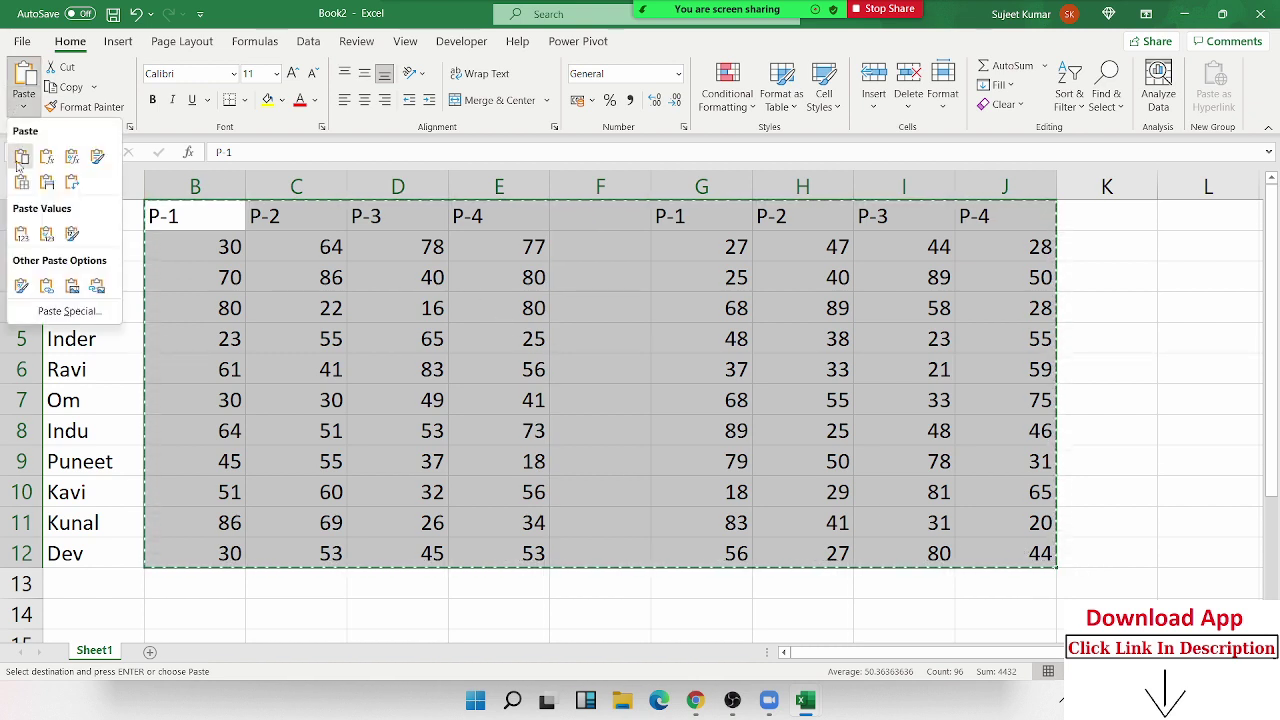
pyautogui.press('Escape')
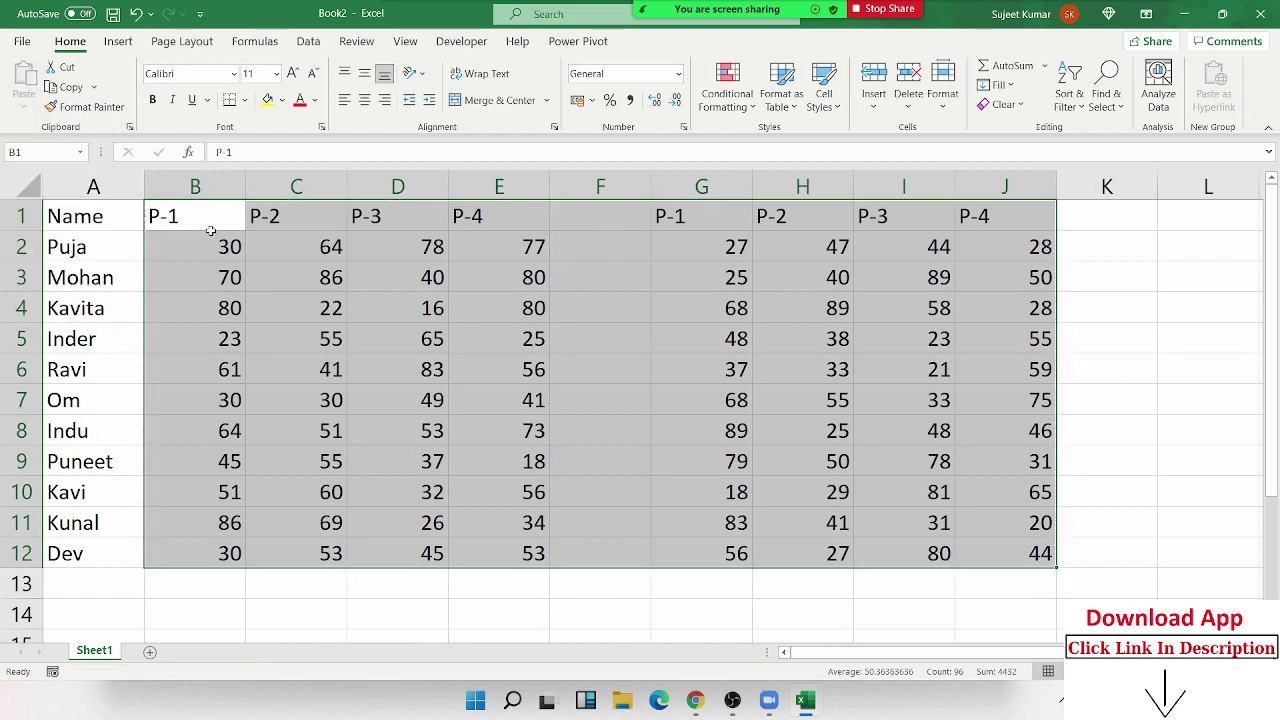
# Step: Review scores in both tables and select Puja's P-1 score in B2
pyautogui.moveTo(208, 240)
pyautogui.mouseDown()
pyautogui.moveTo(295, 315)
pyautogui.moveTo(480, 523)
pyautogui.mouseUp()
pyautogui.moveTo(700, 277); pyautogui.dragTo(922, 510)
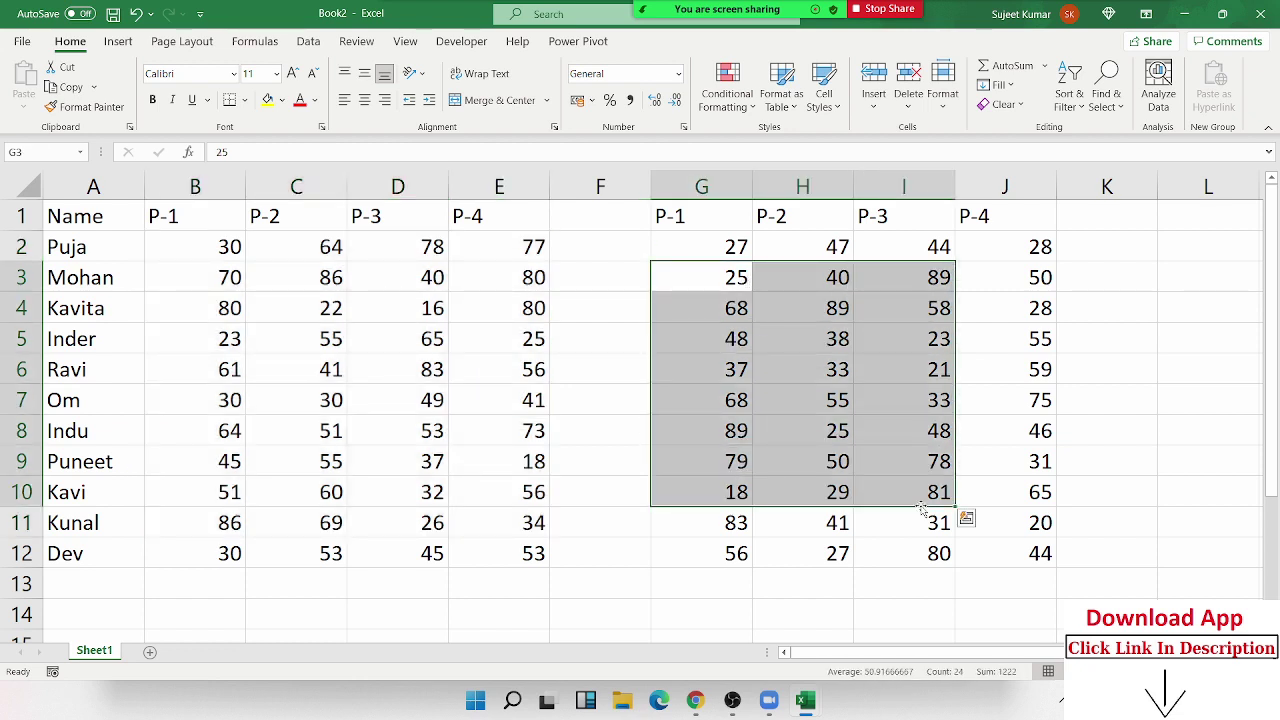
pyautogui.click(66, 250)
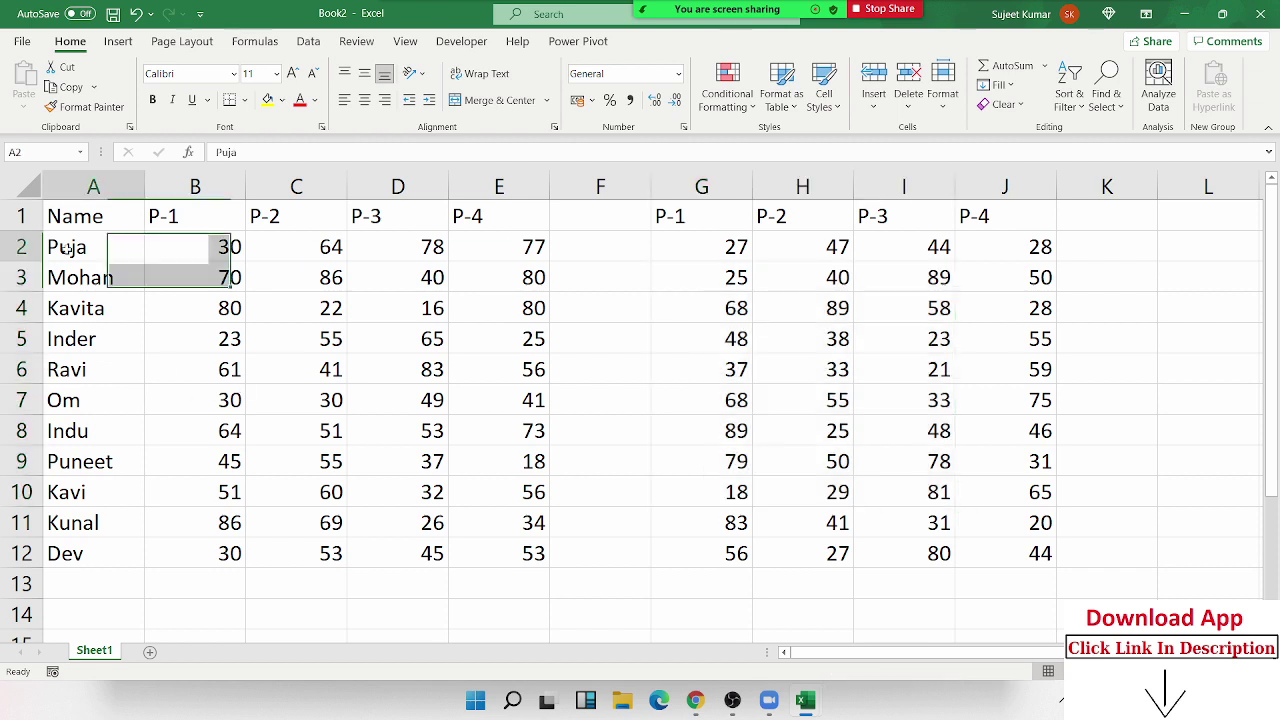
pyautogui.click(225, 216)
pyautogui.click(201, 257)
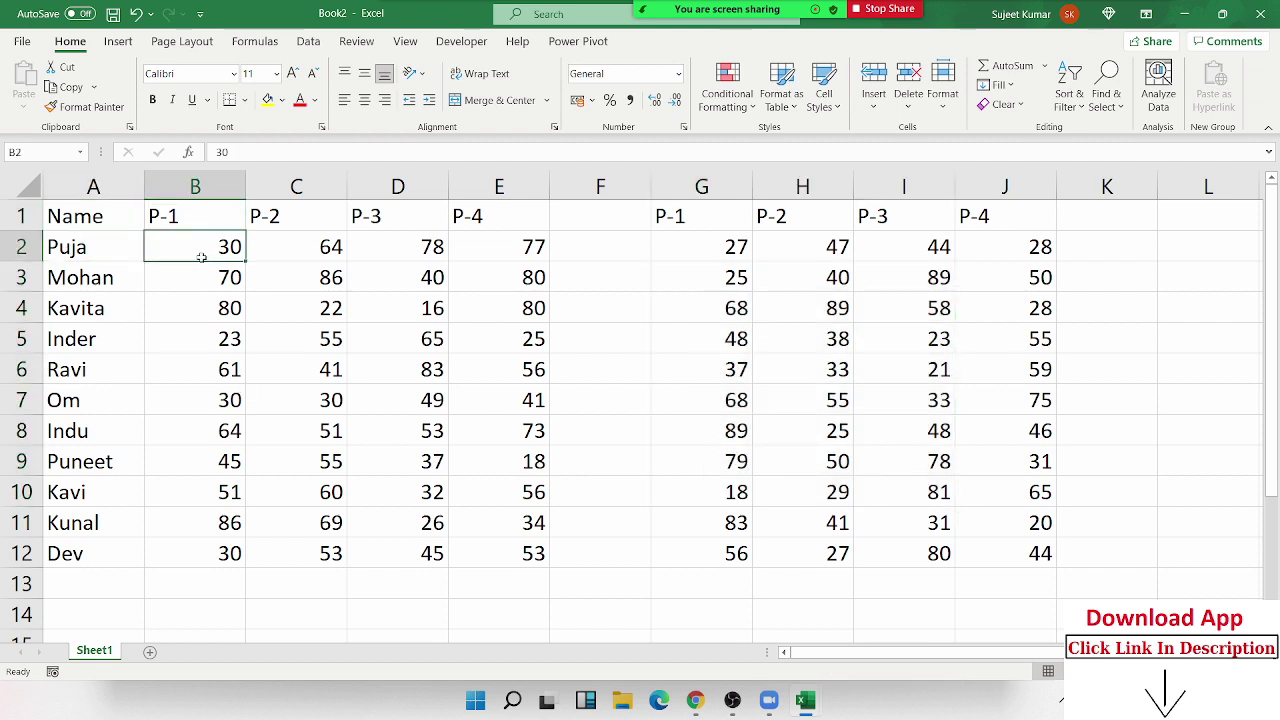
pyautogui.click(730, 252)
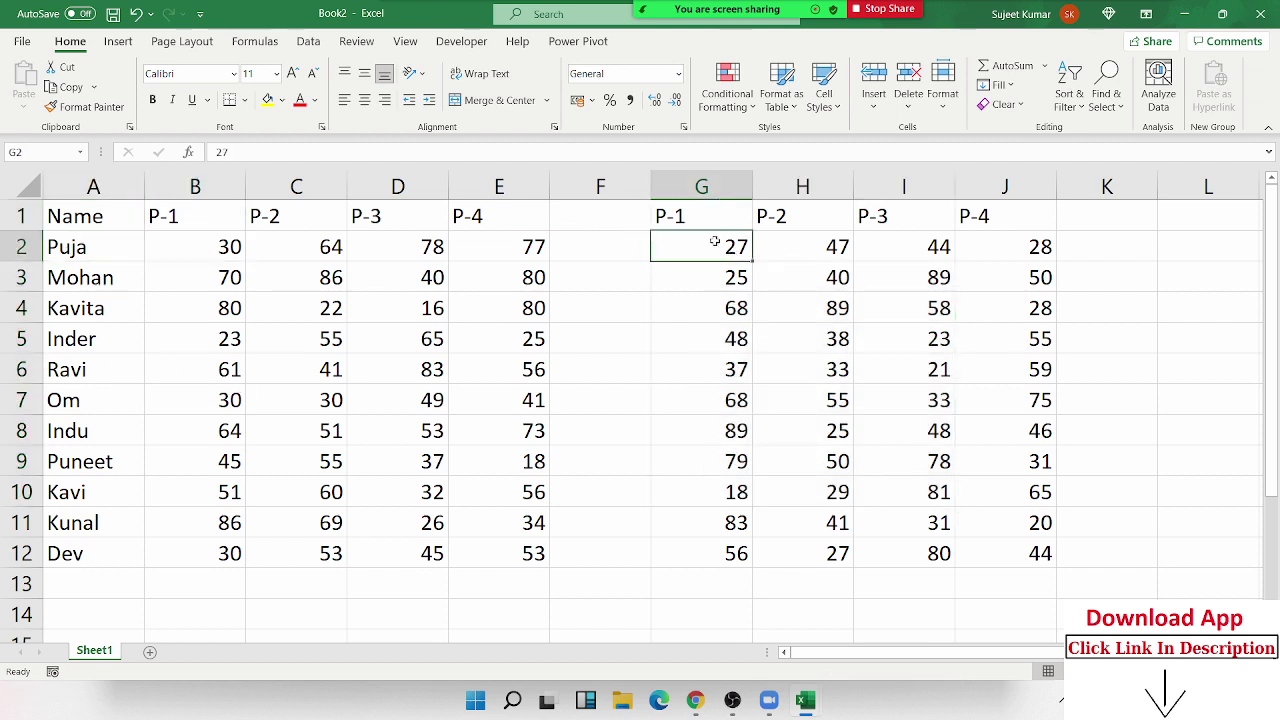
pyautogui.click(207, 270)
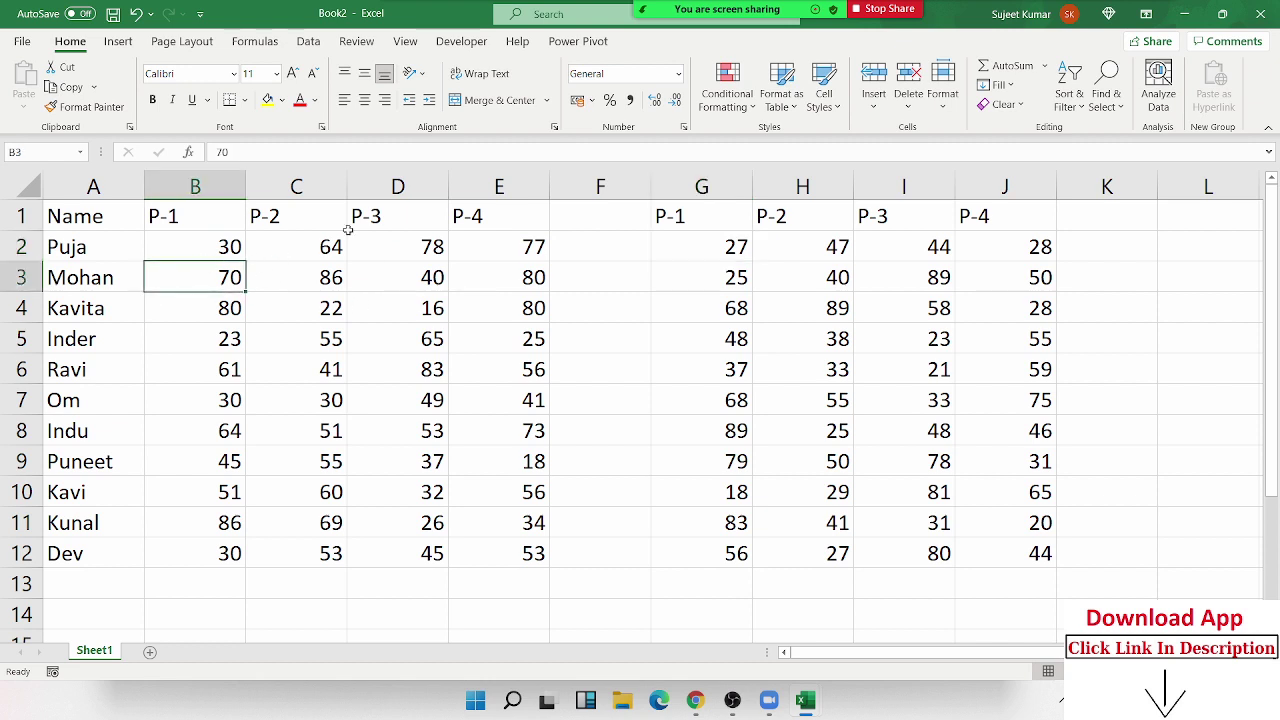
pyautogui.click(804, 249)
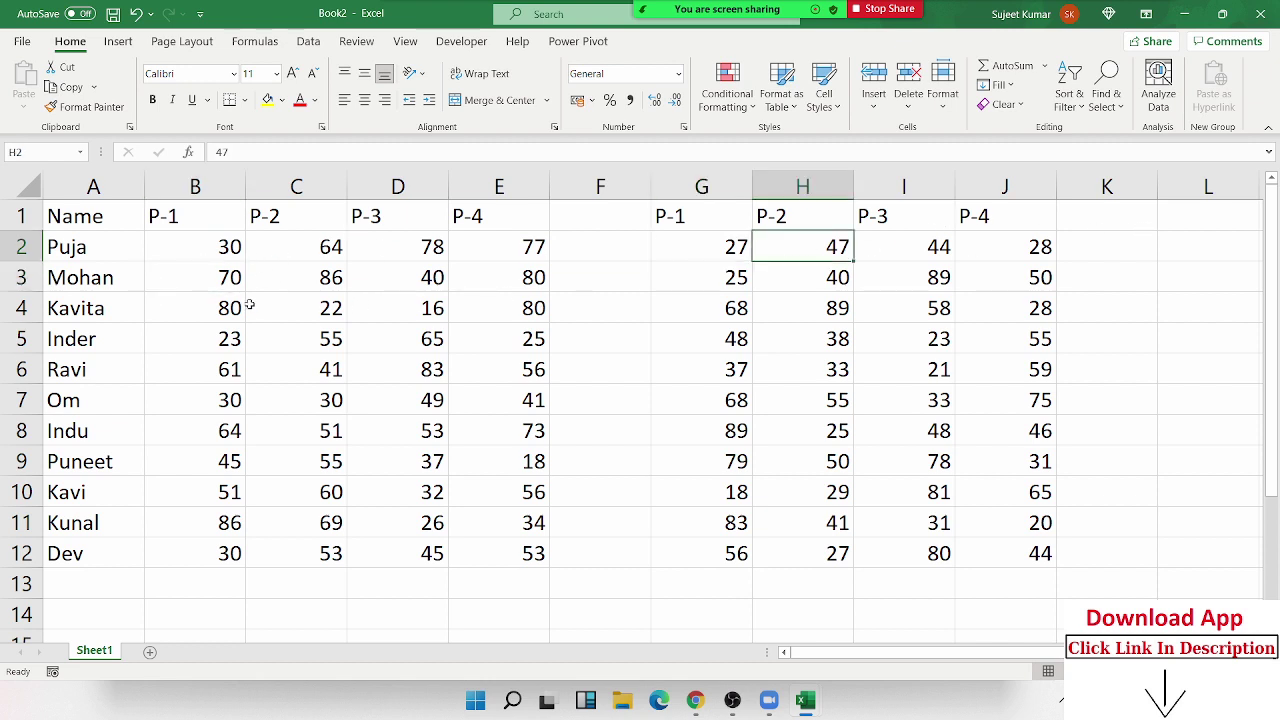
pyautogui.click(271, 258)
pyautogui.click(900, 248)
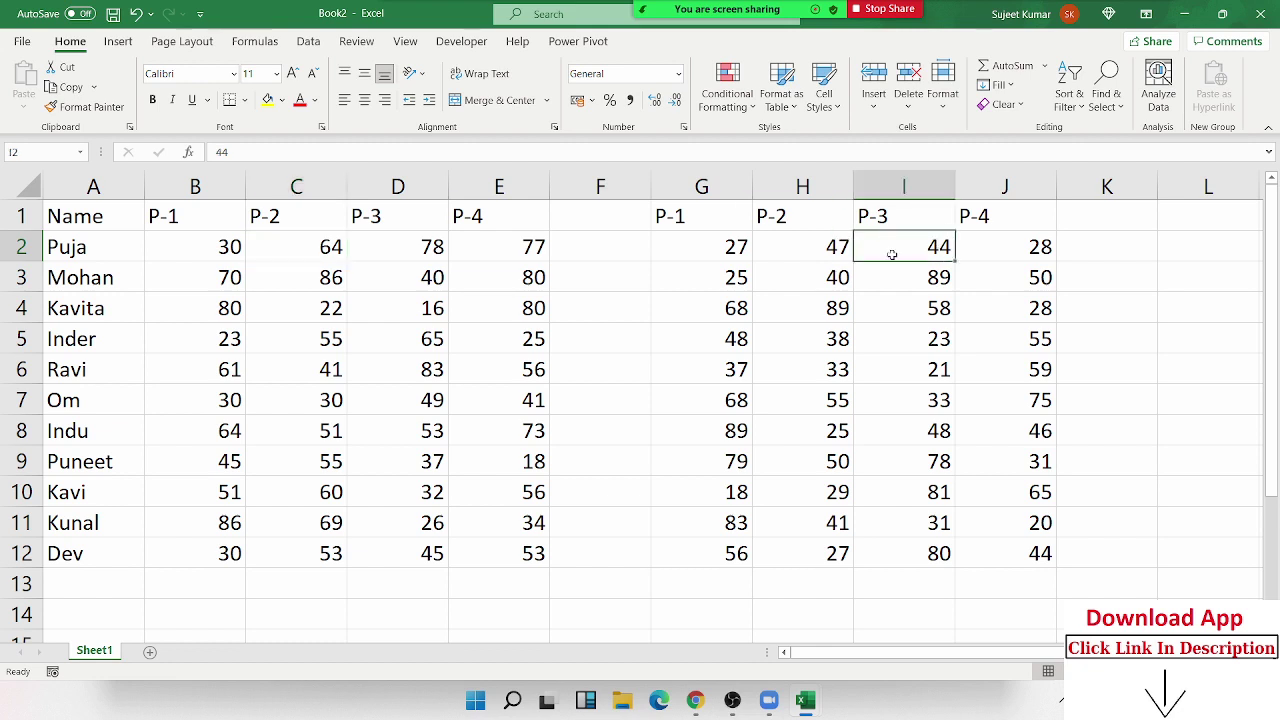
pyautogui.click(423, 219)
pyautogui.click(994, 251)
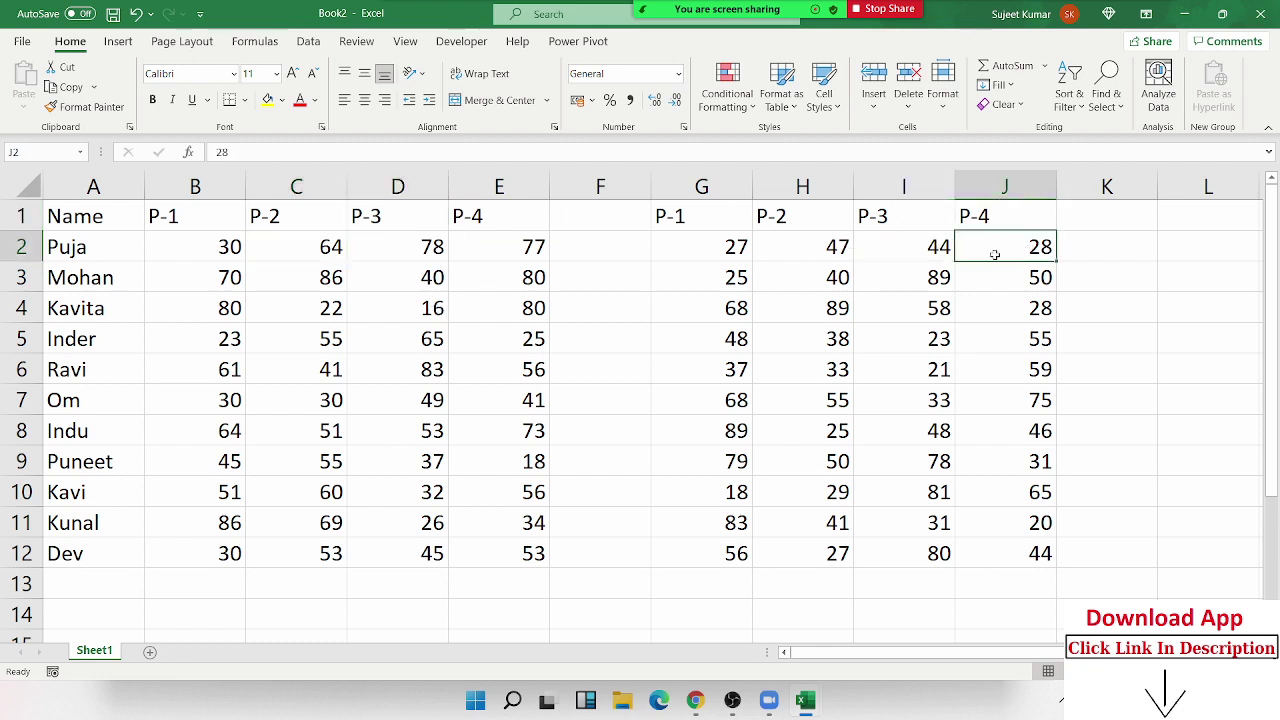
pyautogui.click(540, 254)
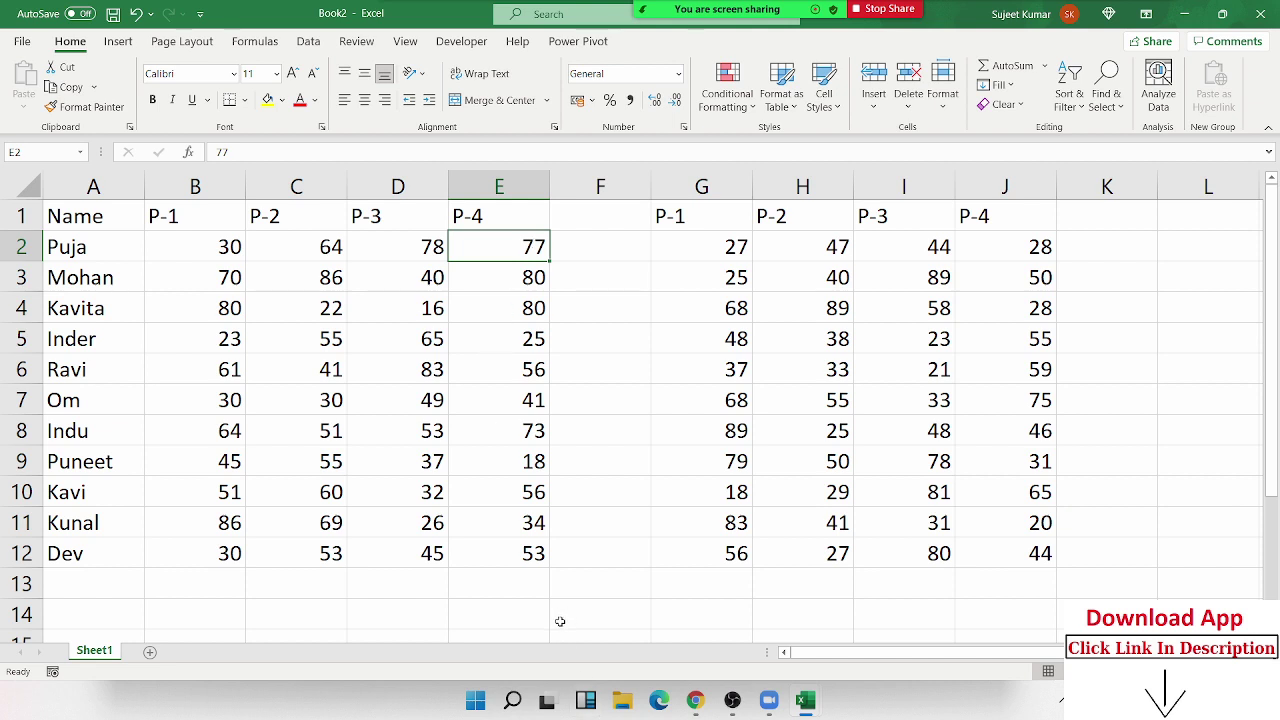
pyautogui.click(230, 250)
pyautogui.moveTo(230, 250); pyautogui.dragTo(533, 568)
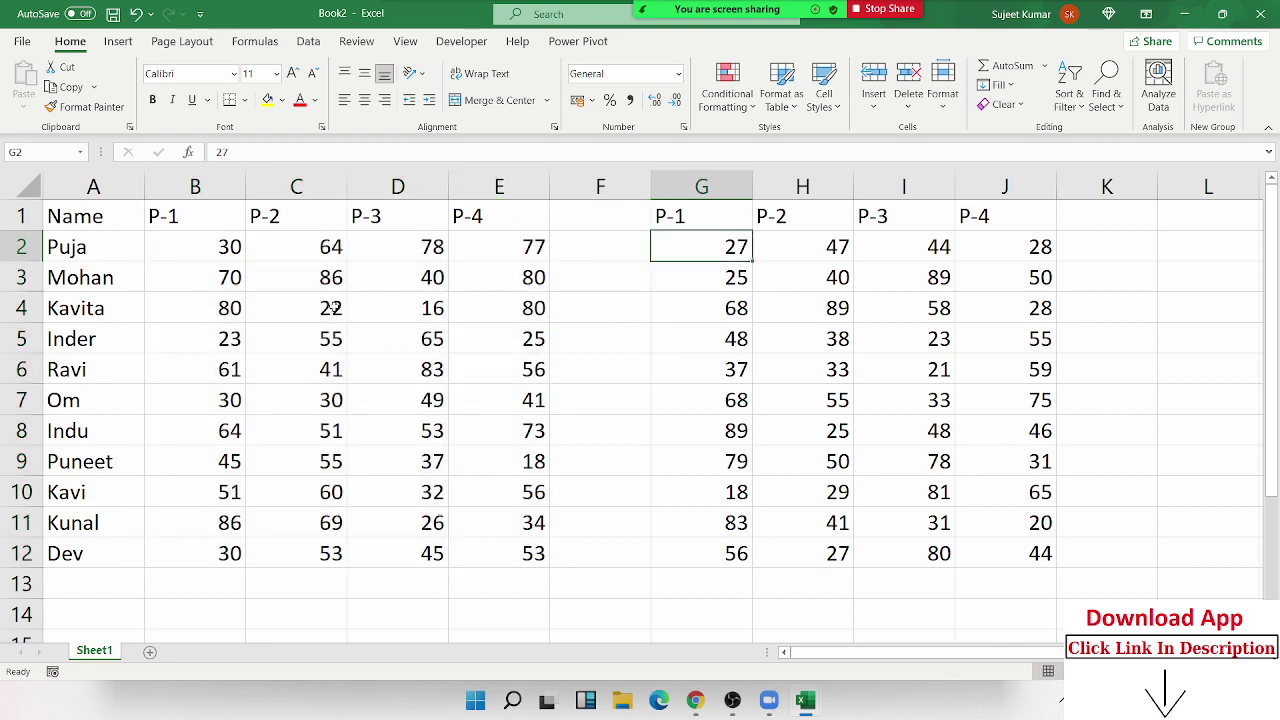
pyautogui.click(222, 254)
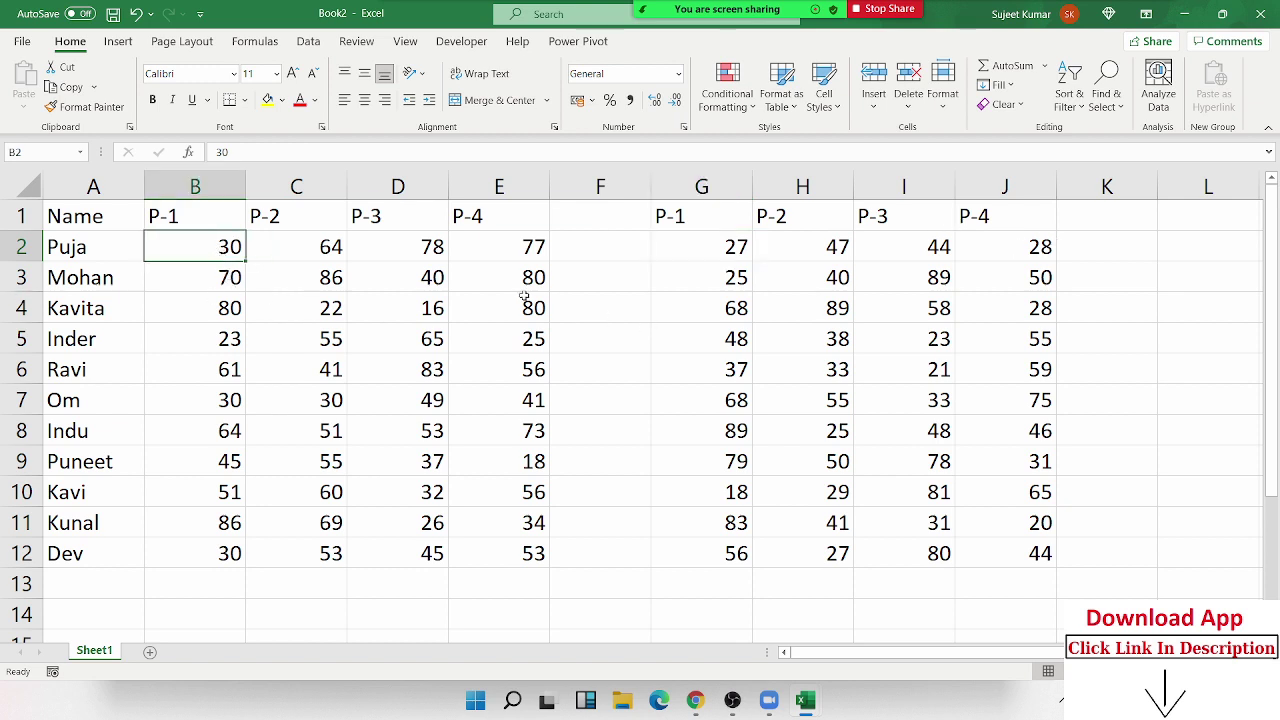
# Step: Enter the ratio formulas =27/30 and then =30/27 in B2
pyautogui.write('=')
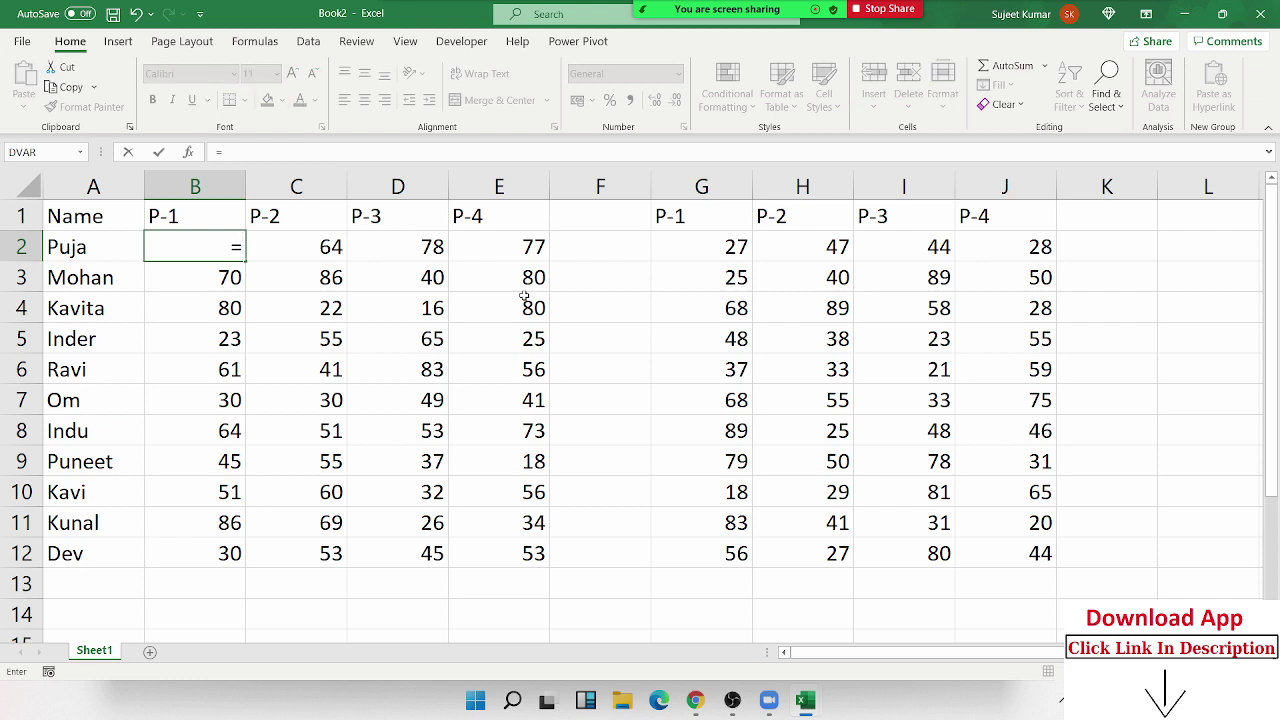
pyautogui.write('2')
pyautogui.write('7/')
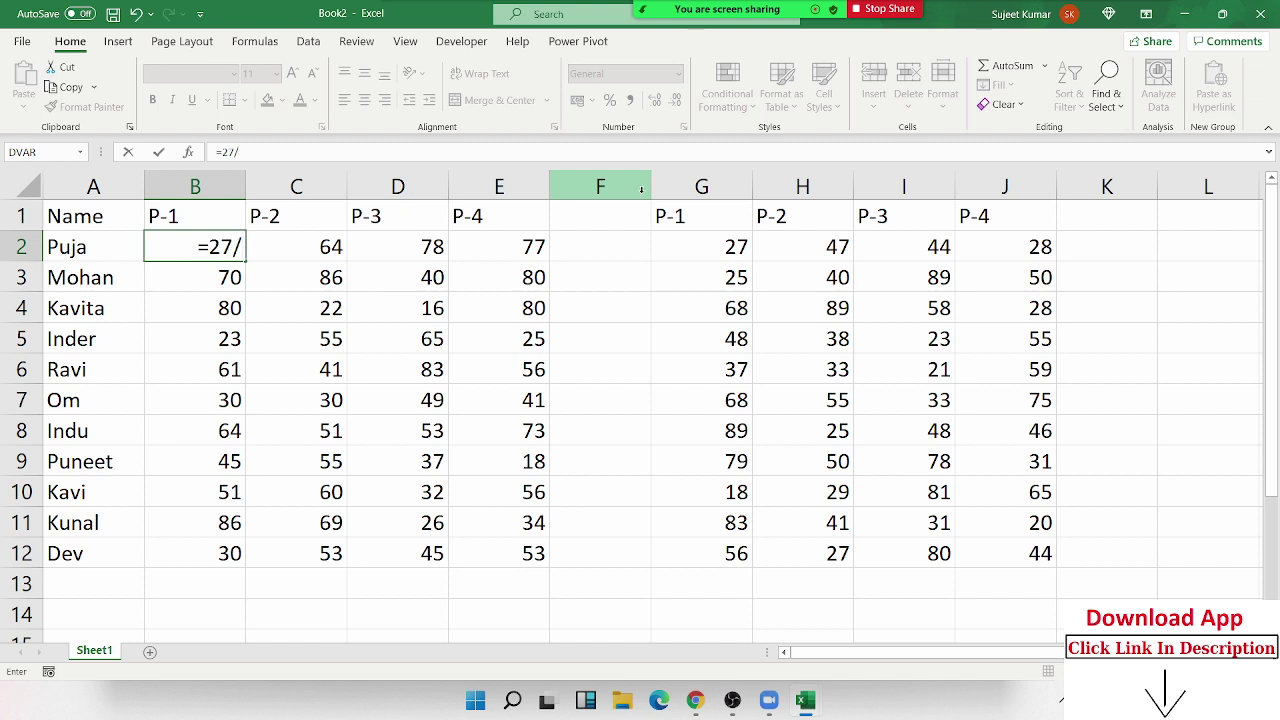
pyautogui.write('30')
pyautogui.press('Return')
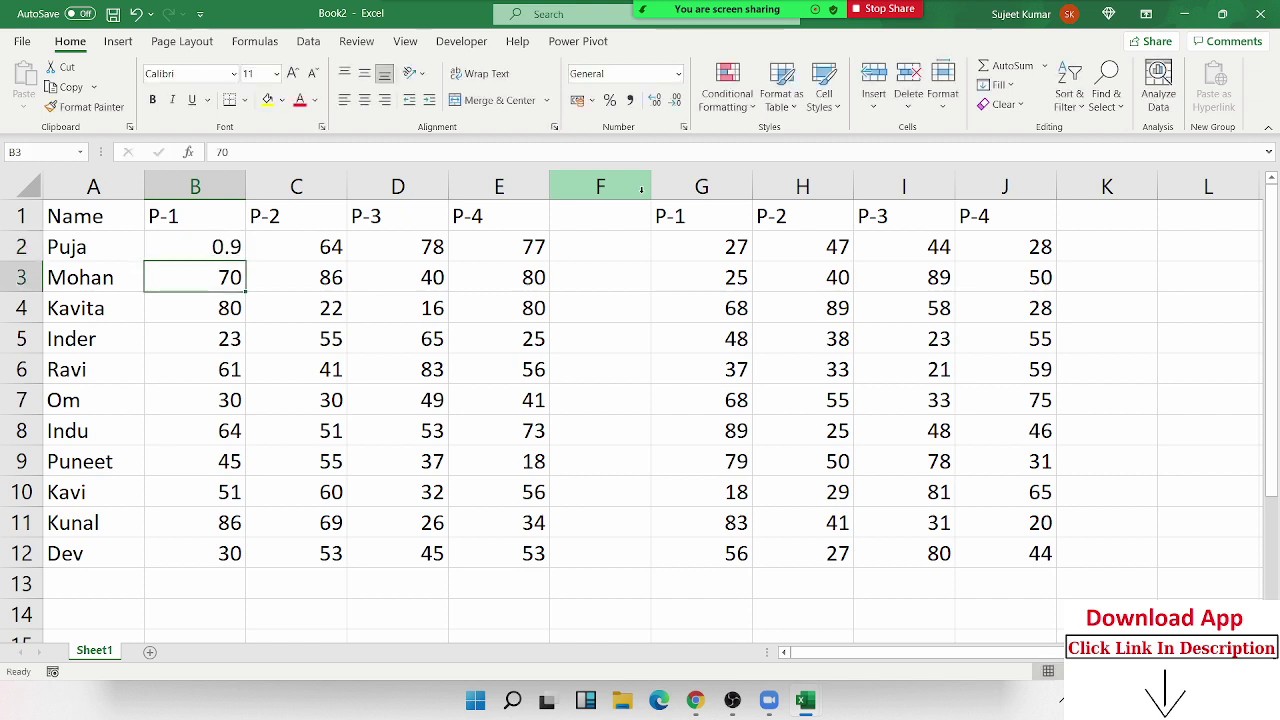
pyautogui.press('Up')
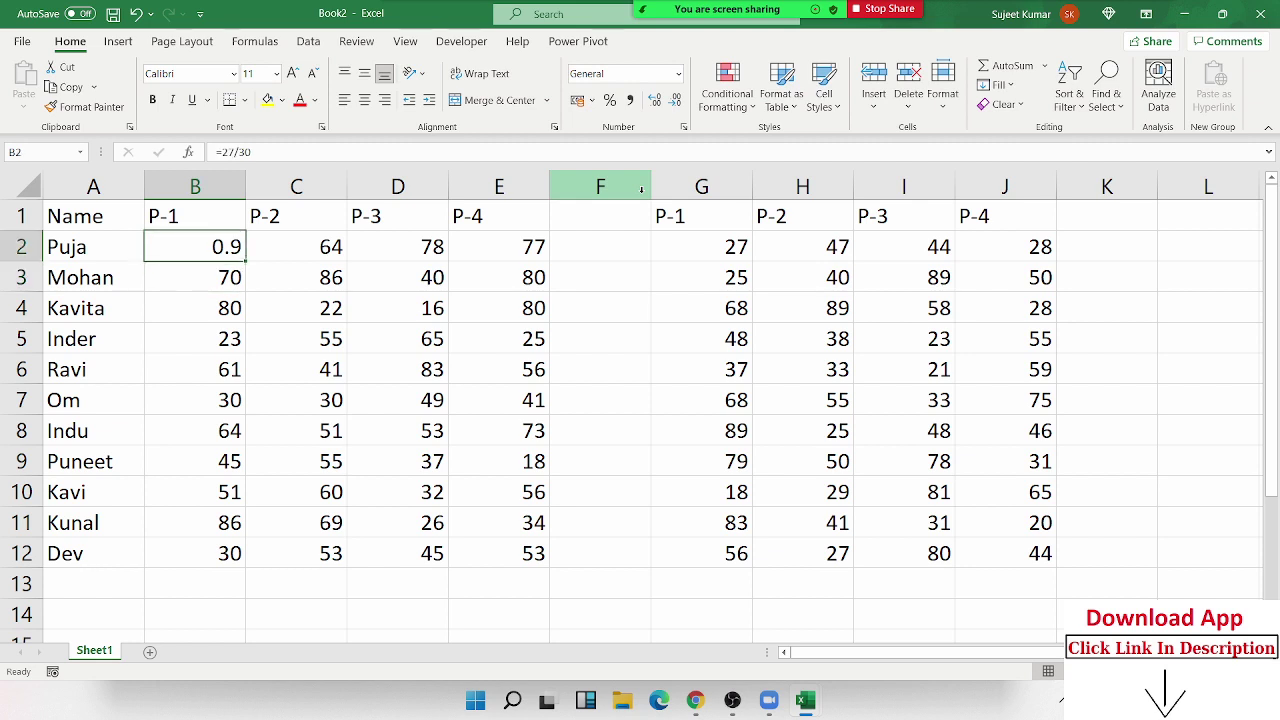
pyautogui.write('=')
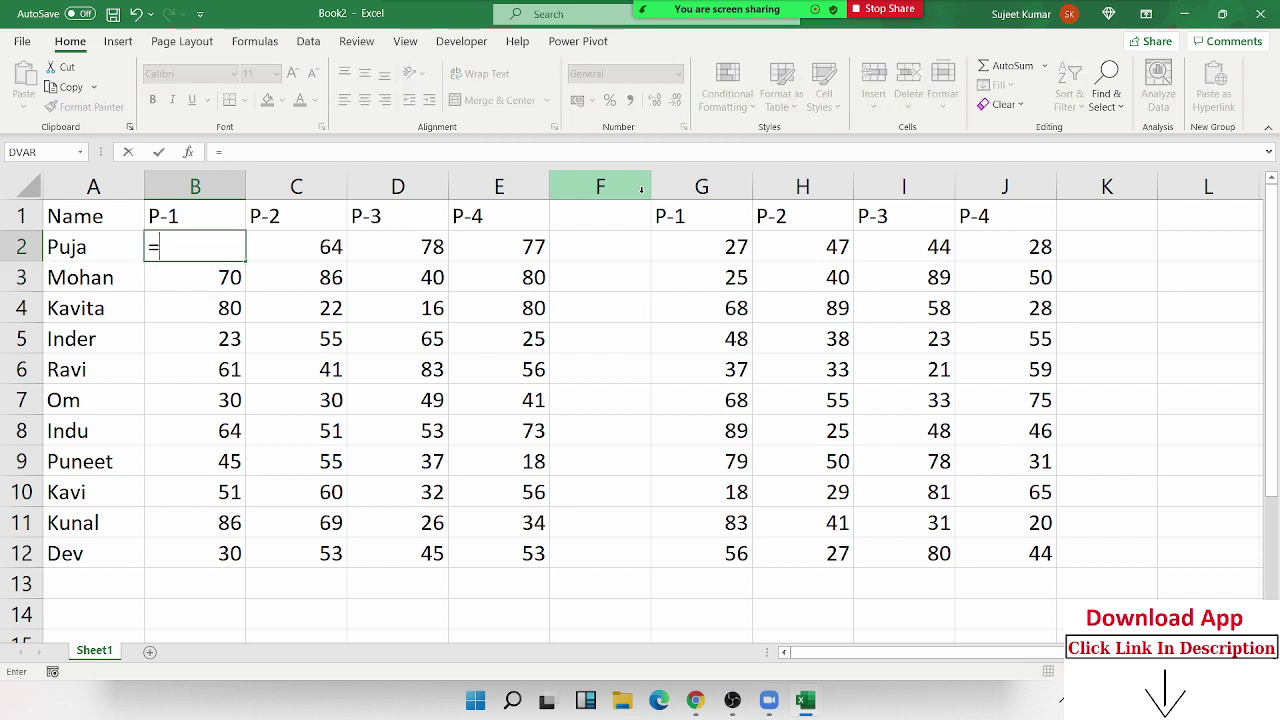
pyautogui.write('30/27')
pyautogui.press('Return')
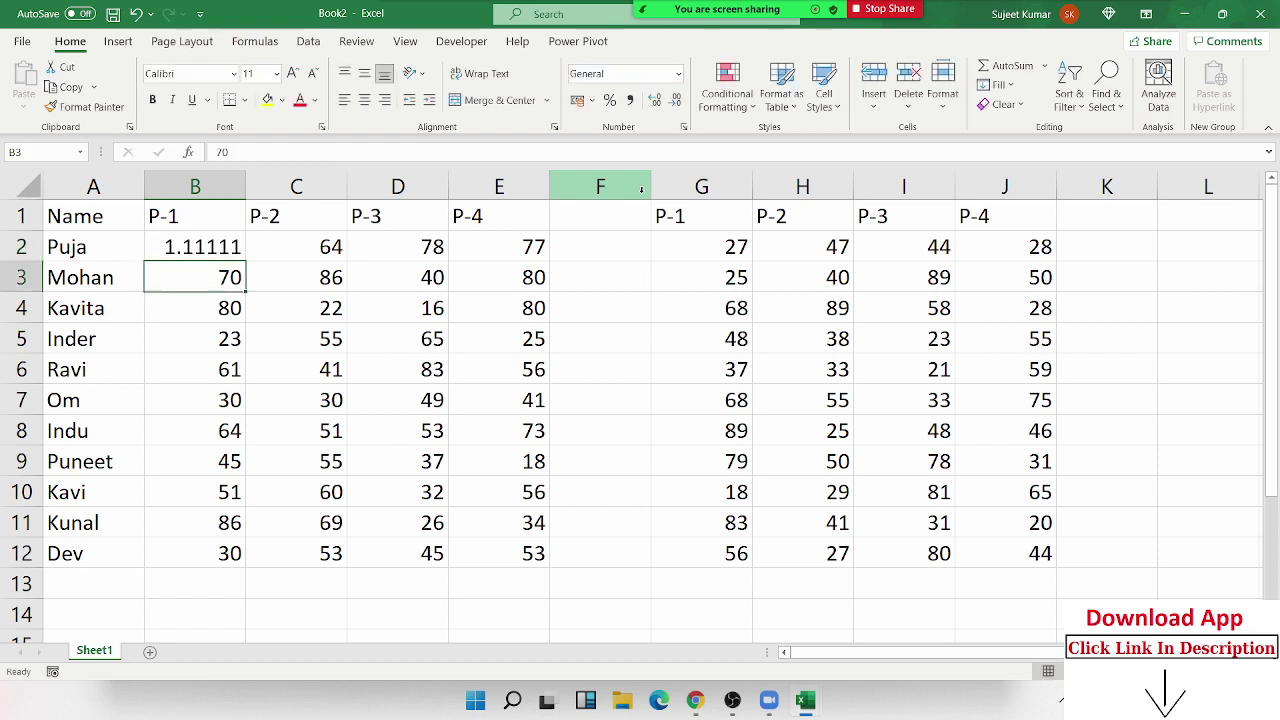
pyautogui.press('Up')
# Step: Try =64/47 in C2, undo it, and copy the G2:J12 scores
pyautogui.press('Right')
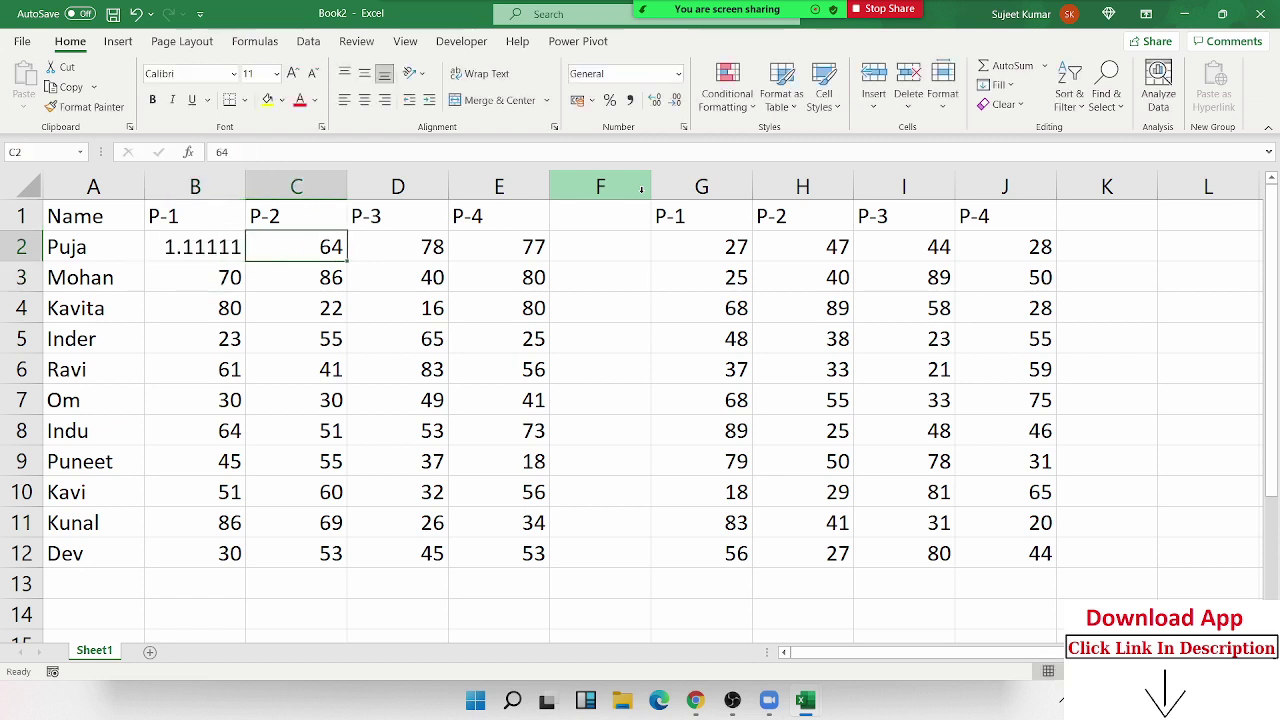
pyautogui.write('=')
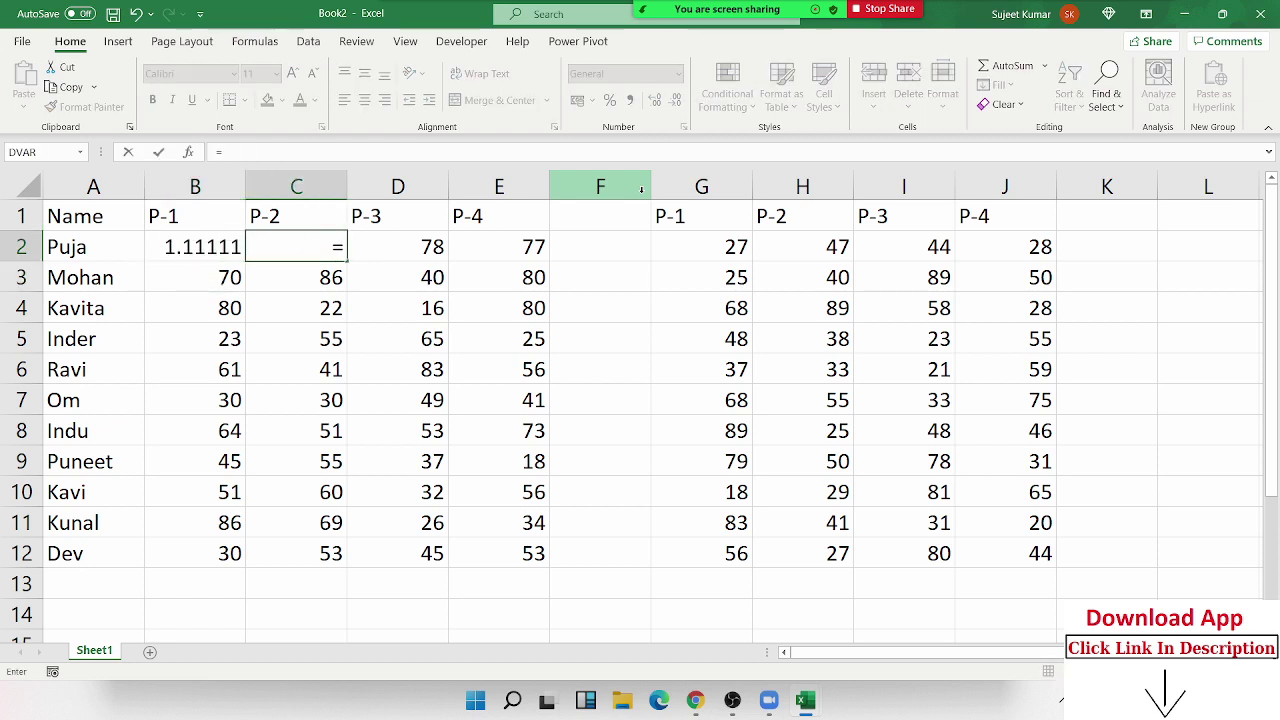
pyautogui.press('Escape')
pyautogui.write('=')
pyautogui.write('64/47')
pyautogui.press('Return')
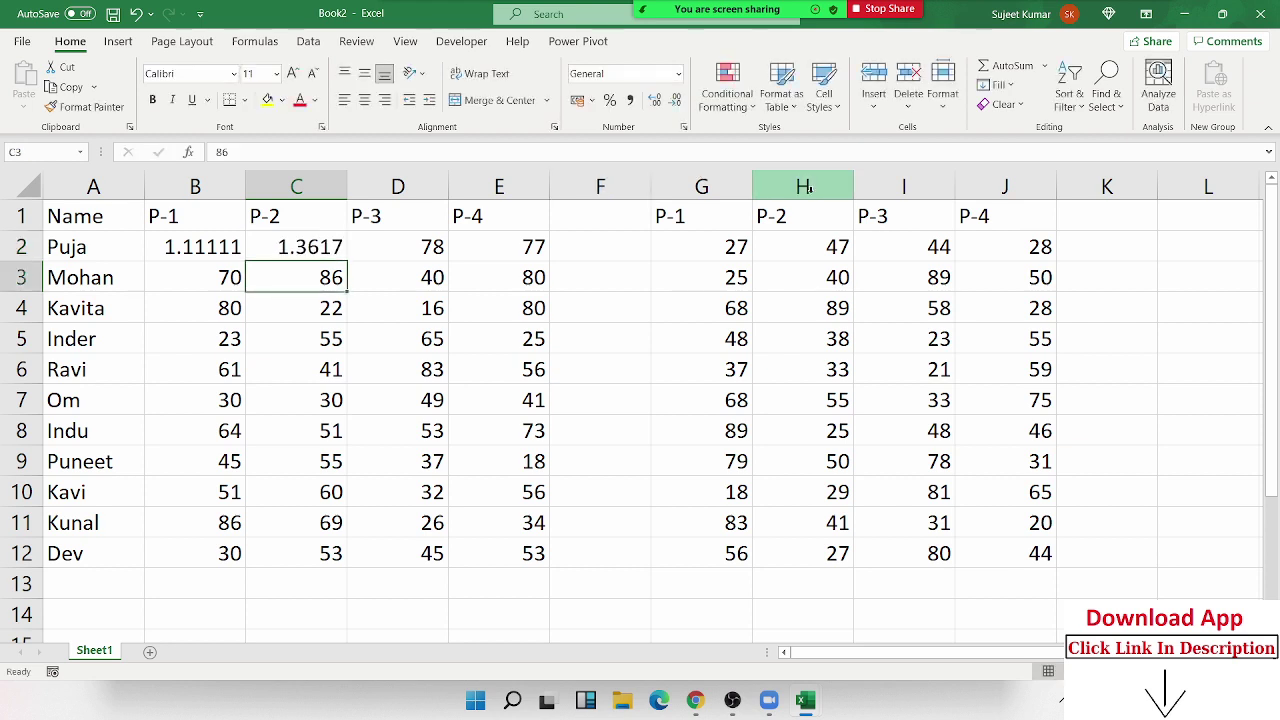
pyautogui.hotkey('ctrl', 'z')
pyautogui.hotkey('ctrl', 'z')
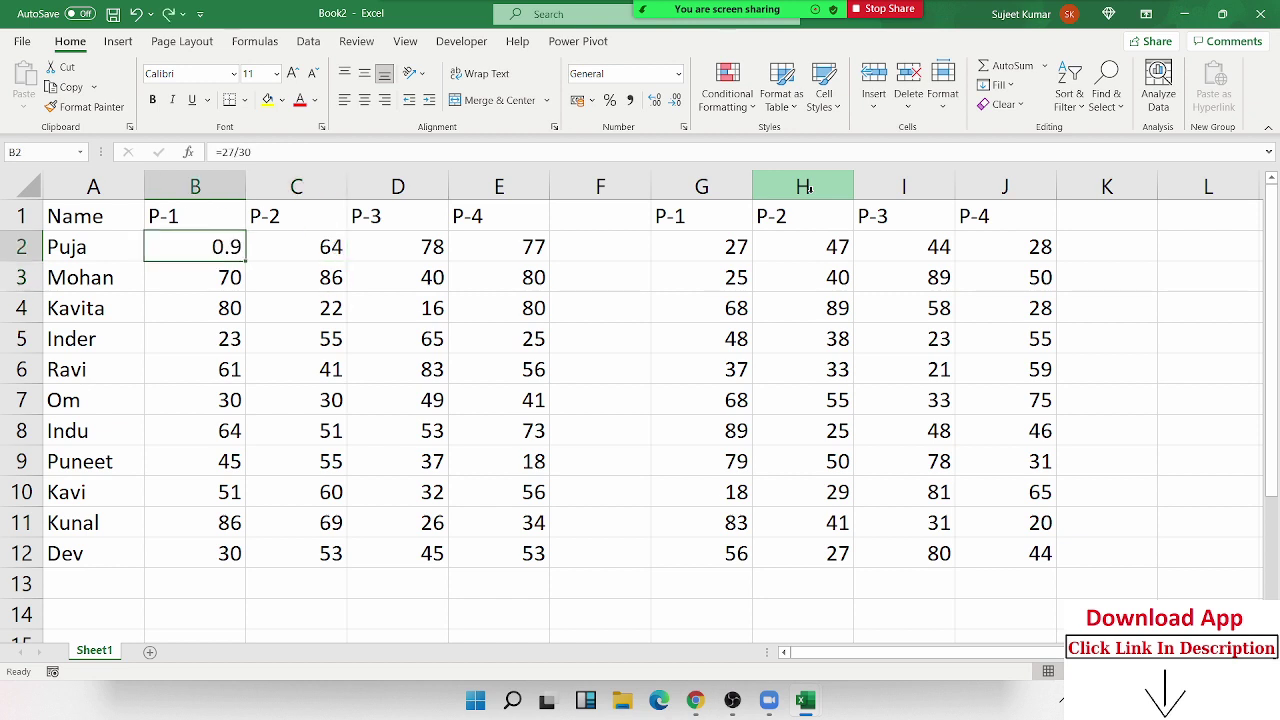
pyautogui.moveTo(712, 250)
pyautogui.mouseDown()
pyautogui.moveTo(1001, 537)
pyautogui.moveTo(1001, 556)
pyautogui.mouseUp()
pyautogui.hotkey('ctrl', 'c')
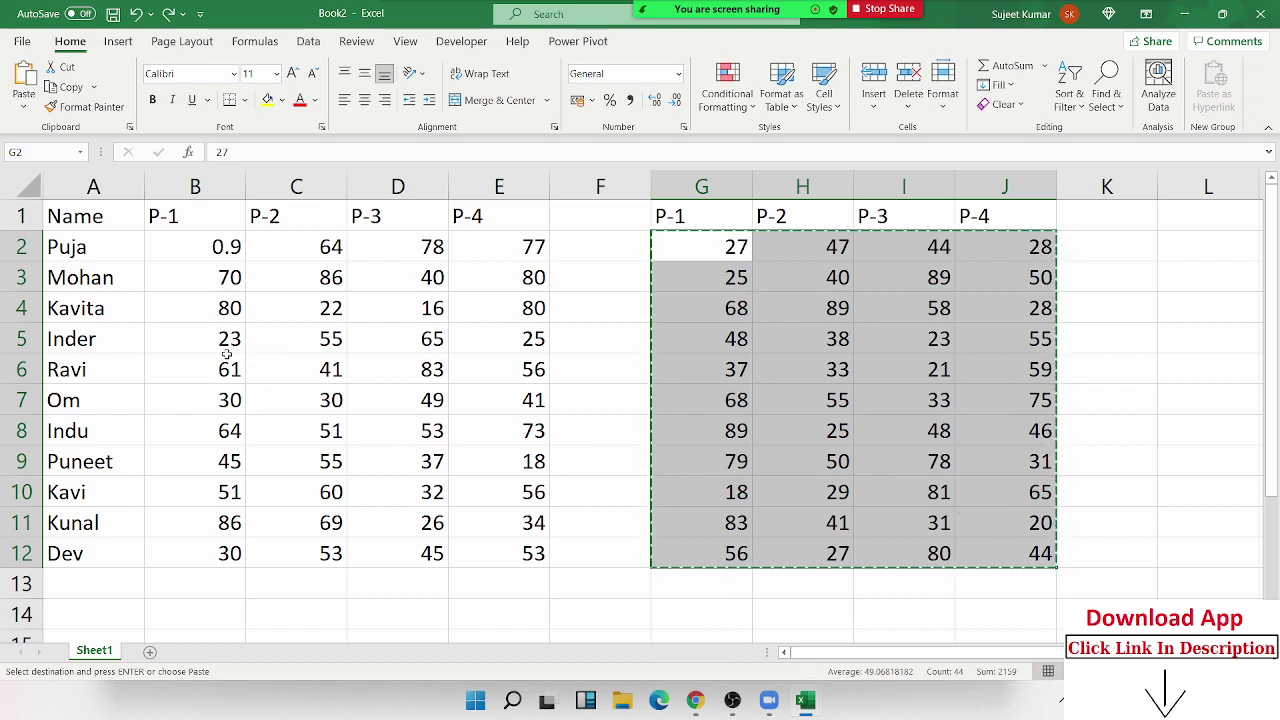
# Step: Restore B2 to its original 30 and copy the G2:J12 scores
pyautogui.click(188, 264)
pyautogui.press('Escape')
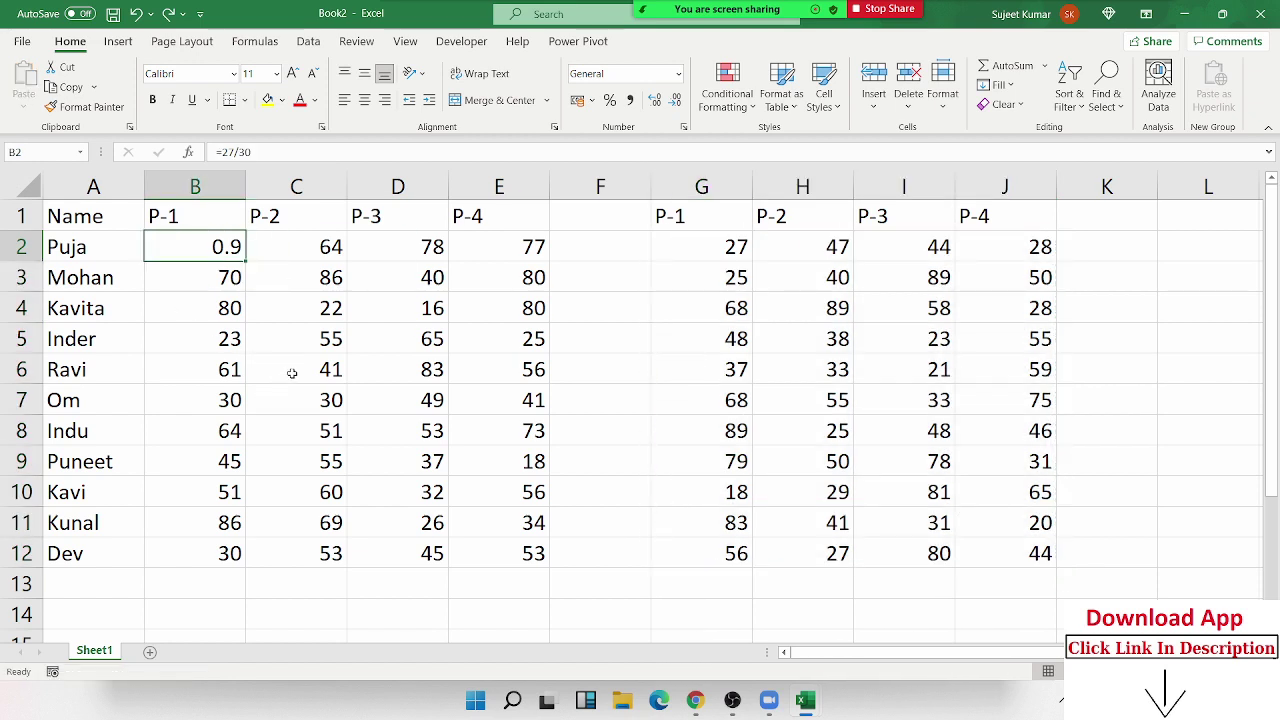
pyautogui.click(294, 368)
pyautogui.hotkey('ctrl', 'z')
pyautogui.moveTo(720, 246); pyautogui.dragTo(1002, 545)
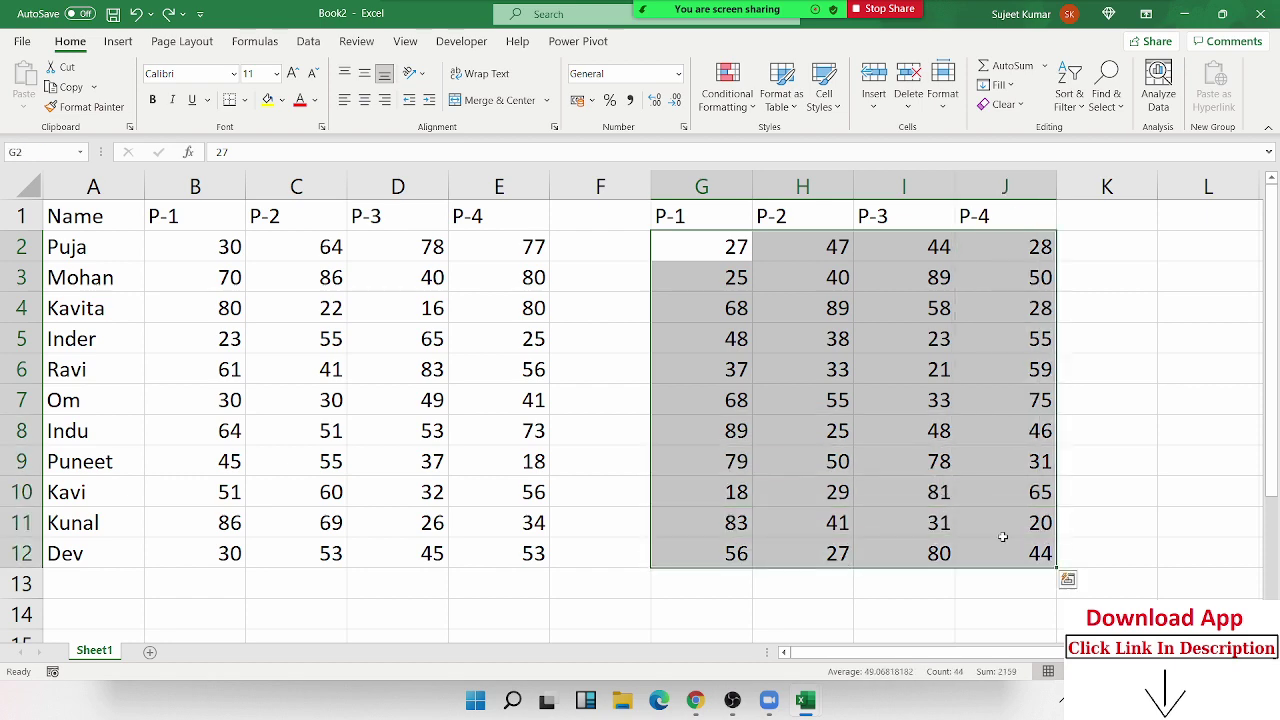
pyautogui.hotkey('ctrl', 'c')
# Step: Divide B2:E12 by the copied scores using Paste Special Divide
pyautogui.rightClick(208, 247)
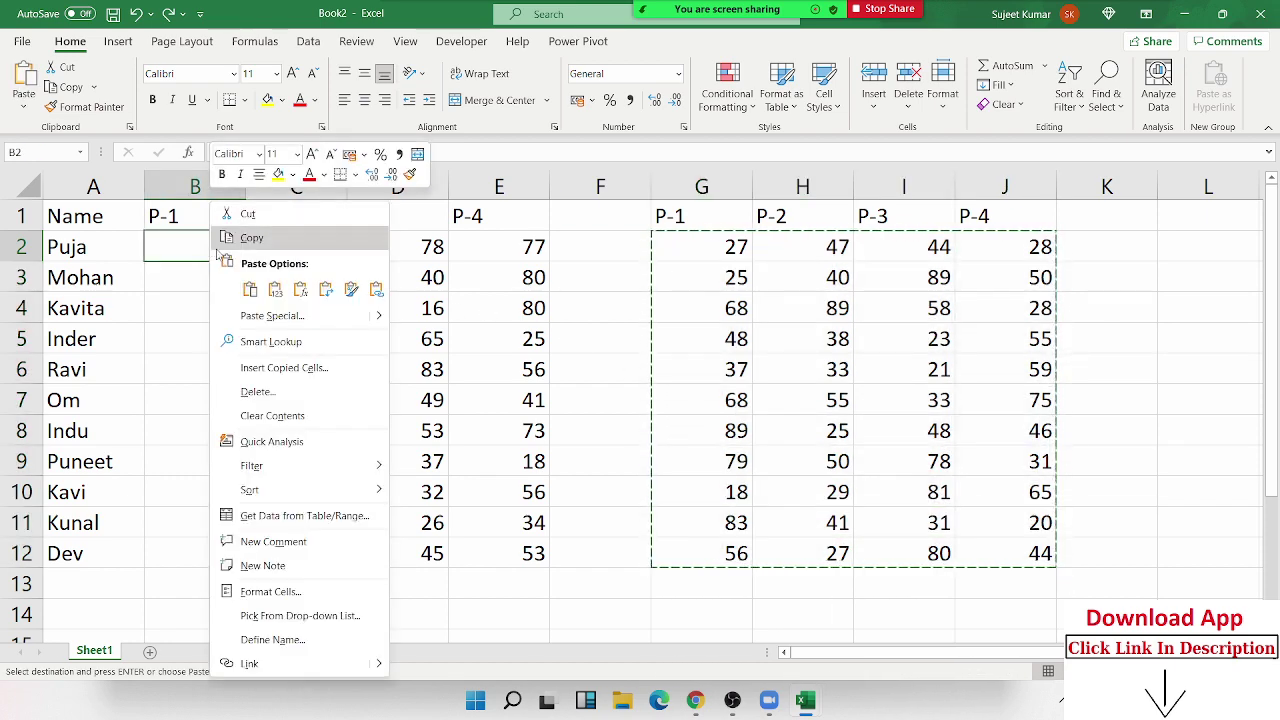
pyautogui.click(262, 316)
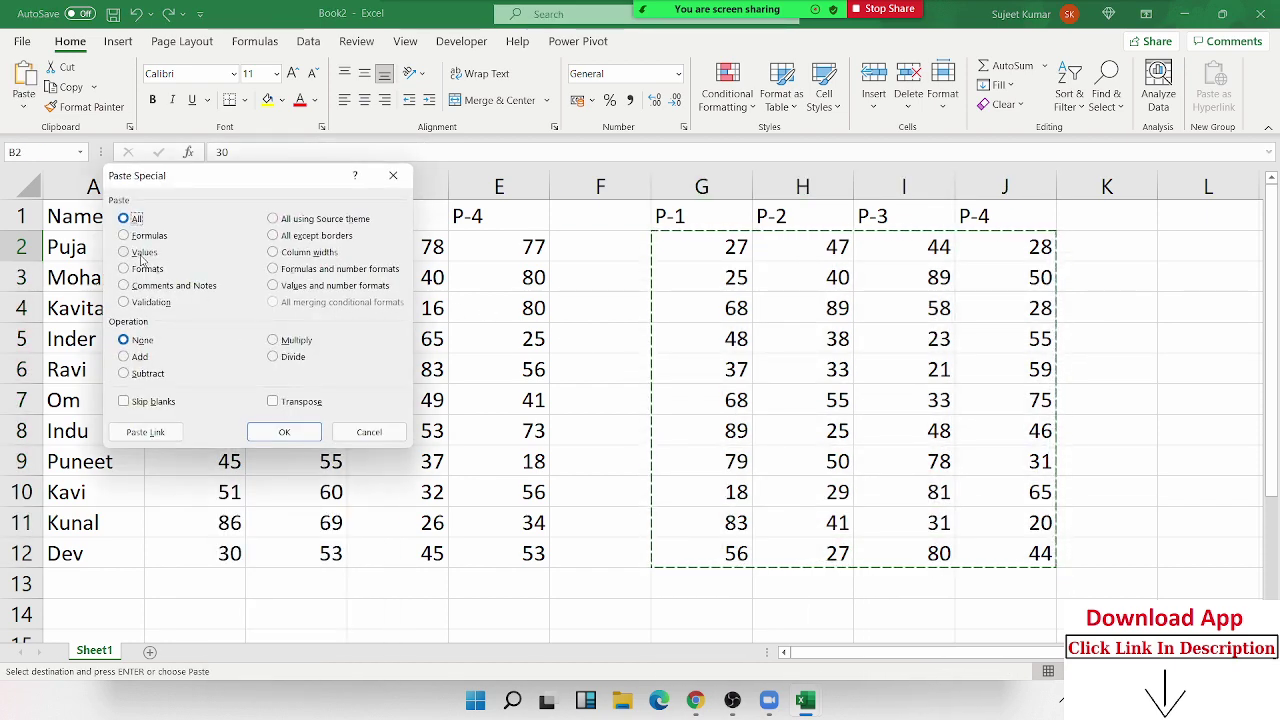
pyautogui.click(273, 356)
pyautogui.moveTo(310, 187); pyautogui.dragTo(410, 360)
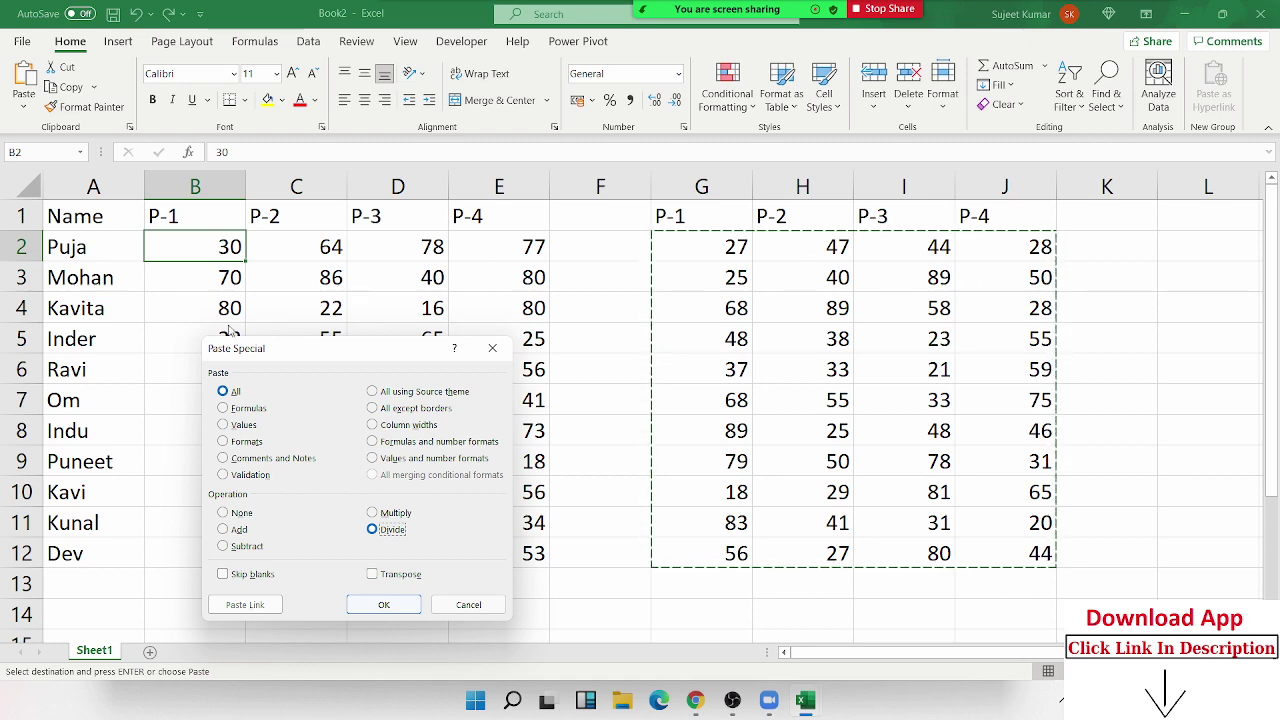
pyautogui.moveTo(243, 349)
pyautogui.mouseDown()
pyautogui.moveTo(250, 280)
pyautogui.moveTo(247, 360)
pyautogui.moveTo(298, 209)
pyautogui.mouseUp()
pyautogui.click(436, 465)
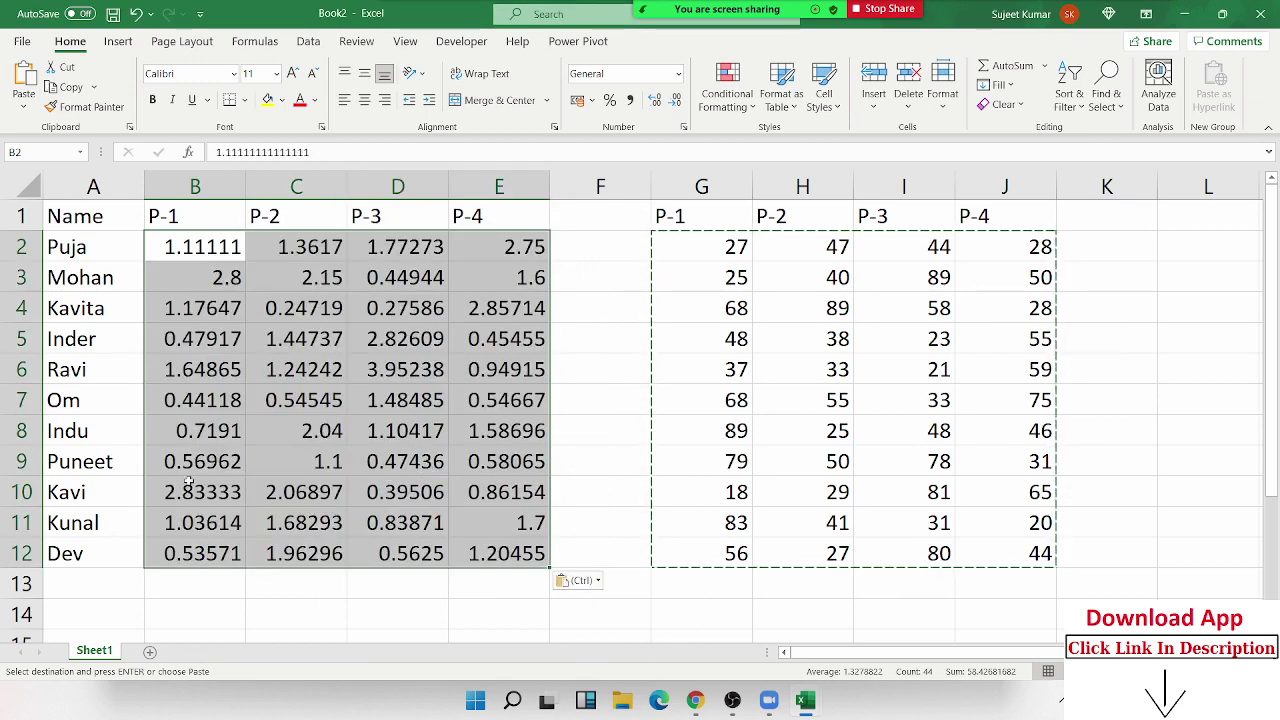
pyautogui.click(609, 101)
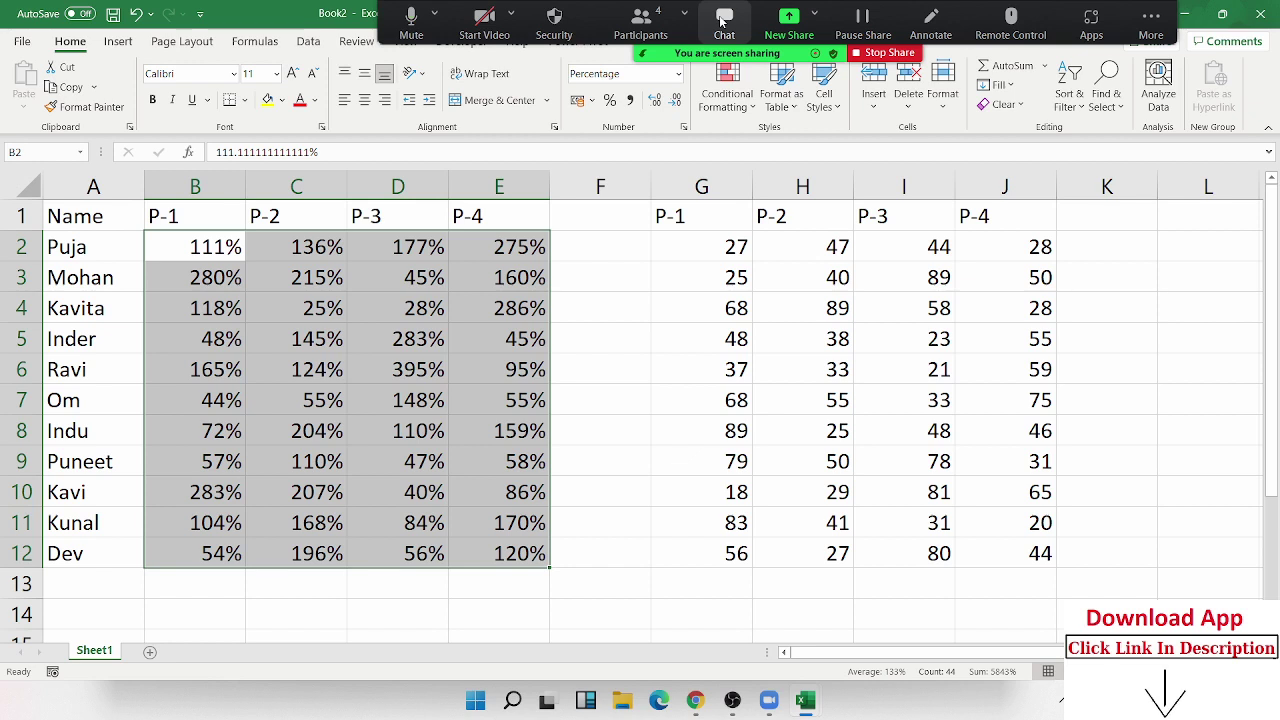
pyautogui.click(430, 340)
pyautogui.hotkey('ctrl', 'z')
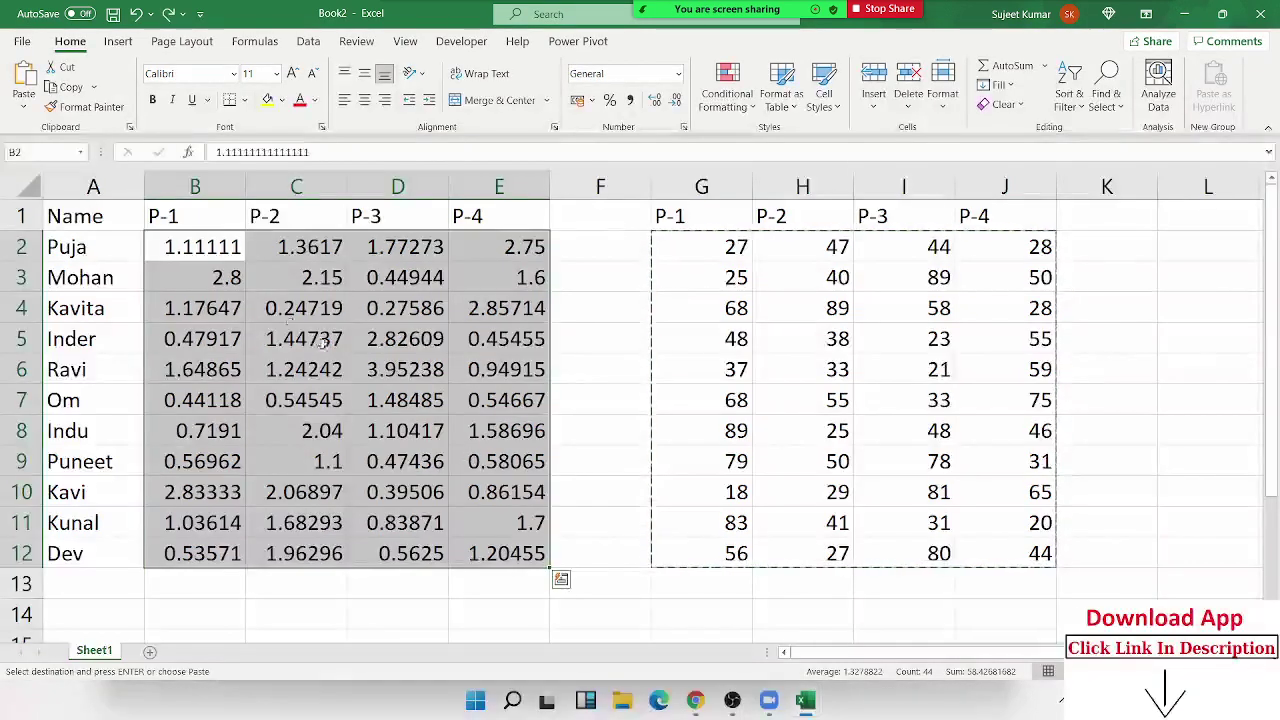
pyautogui.hotkey('ctrl', 'z')
# Step: Make a first attempt at a RANDBETWEEN(10,90) formula in B2
pyautogui.click(210, 247)
pyautogui.write('30')
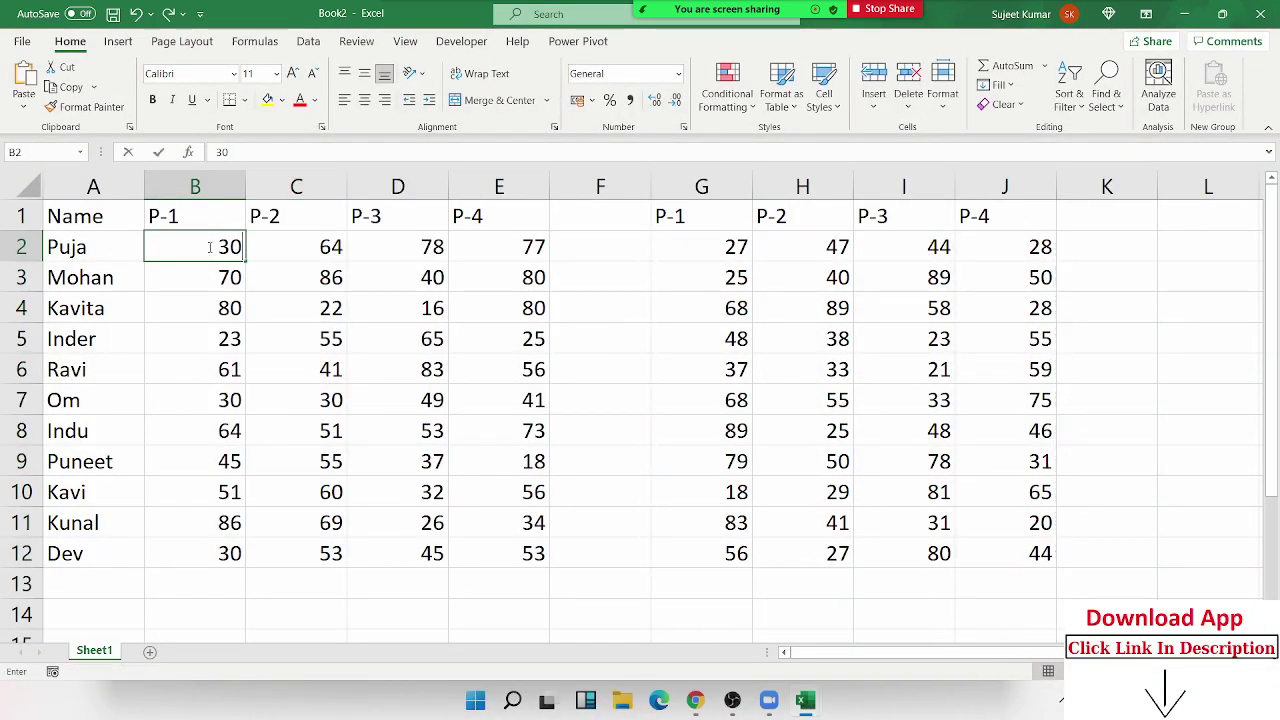
pyautogui.write('=ra')
pyautogui.press('Down')
pyautogui.press('Down')
pyautogui.press('Down')
pyautogui.press('Down')
pyautogui.press('Down')
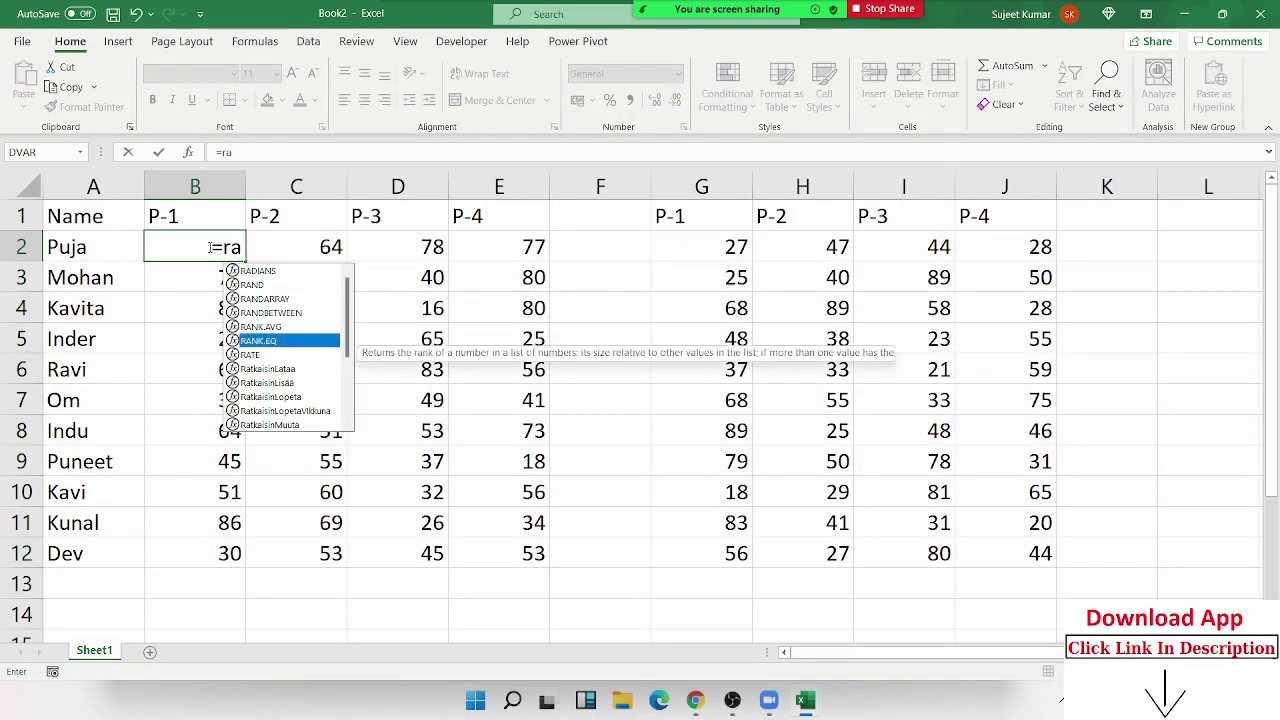
pyautogui.press('Down')
pyautogui.press('Down')
pyautogui.press('Down')
pyautogui.press('Tab')
pyautogui.write('10,9')
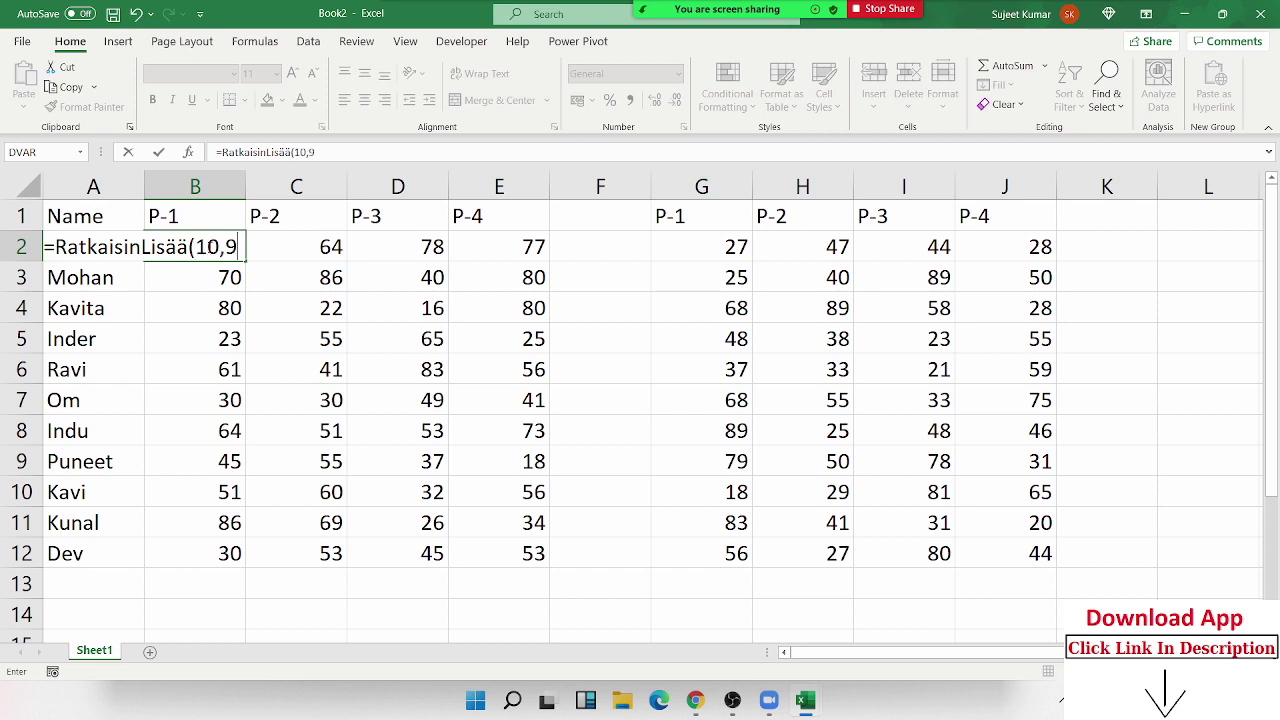
pyautogui.write('0')
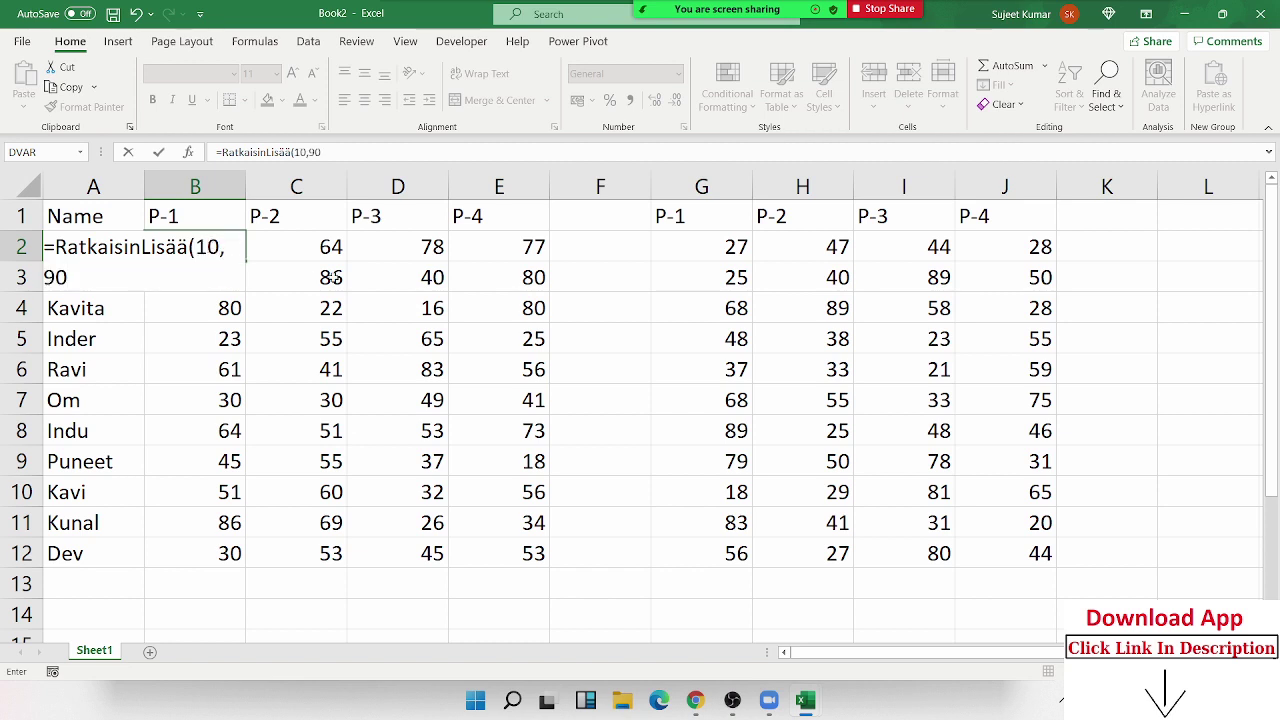
pyautogui.press('Return')
# Step: Re-enter =RANDBETWEEN(10,90) in B2 and recalculate B2:E12 with F9 for new scores
pyautogui.click(190, 246)
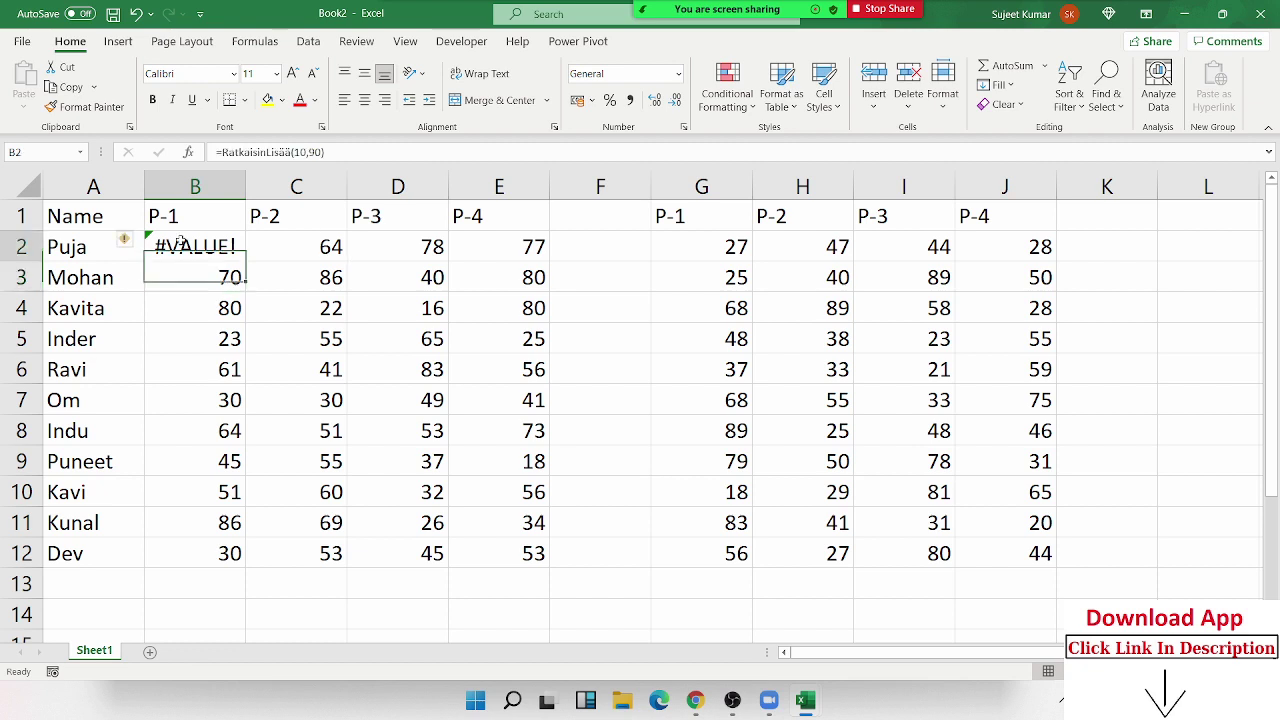
pyautogui.write('=ra')
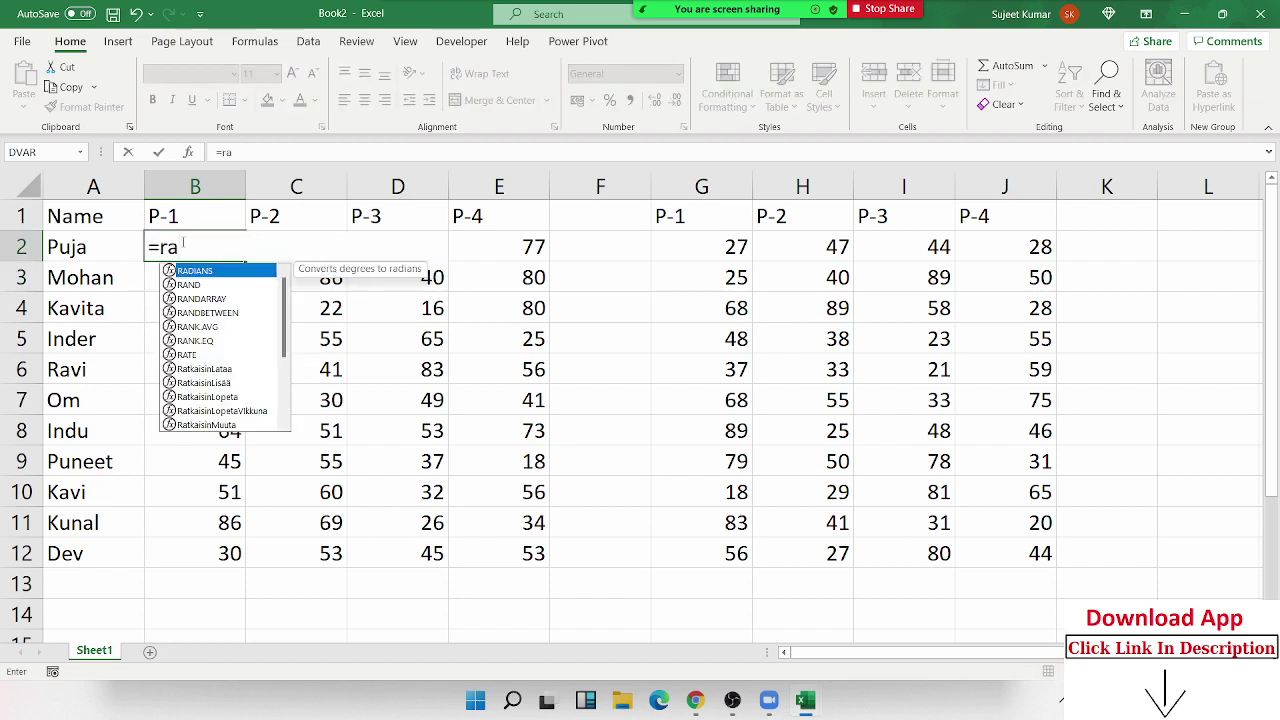
pyautogui.press('Down')
pyautogui.press('Down')
pyautogui.press('Down')
pyautogui.press('Tab')
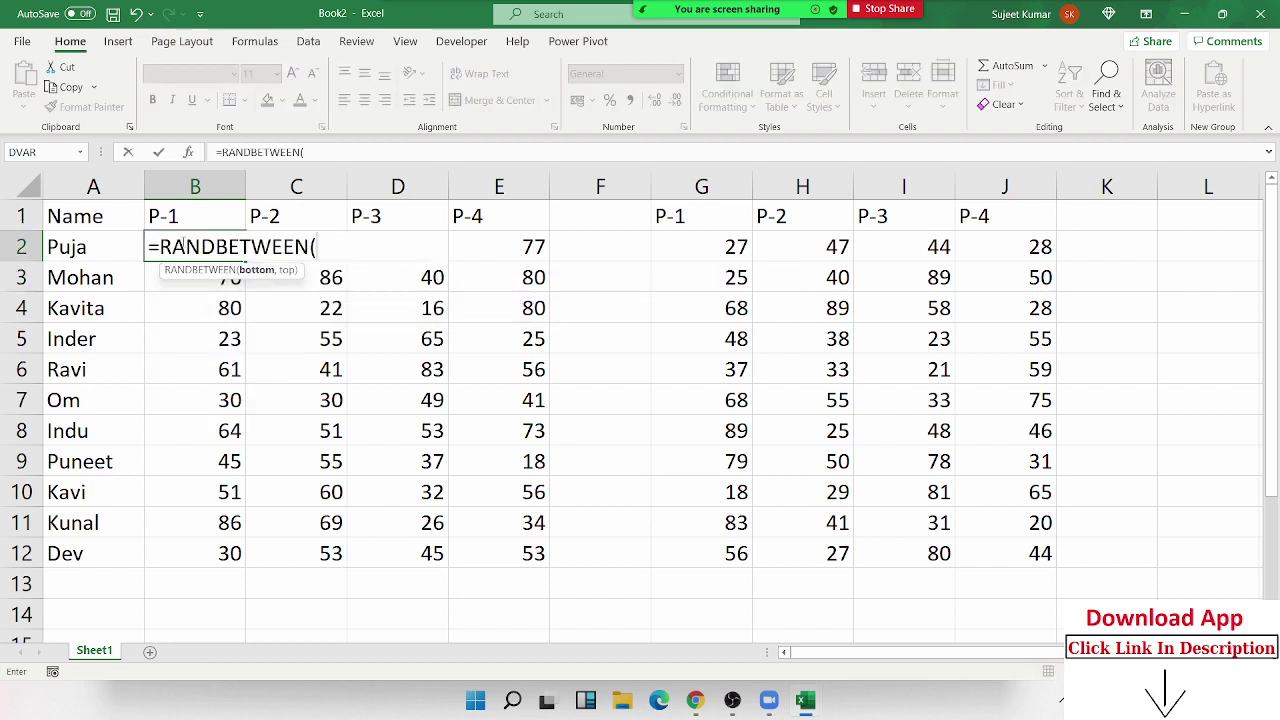
pyautogui.write('10,9')
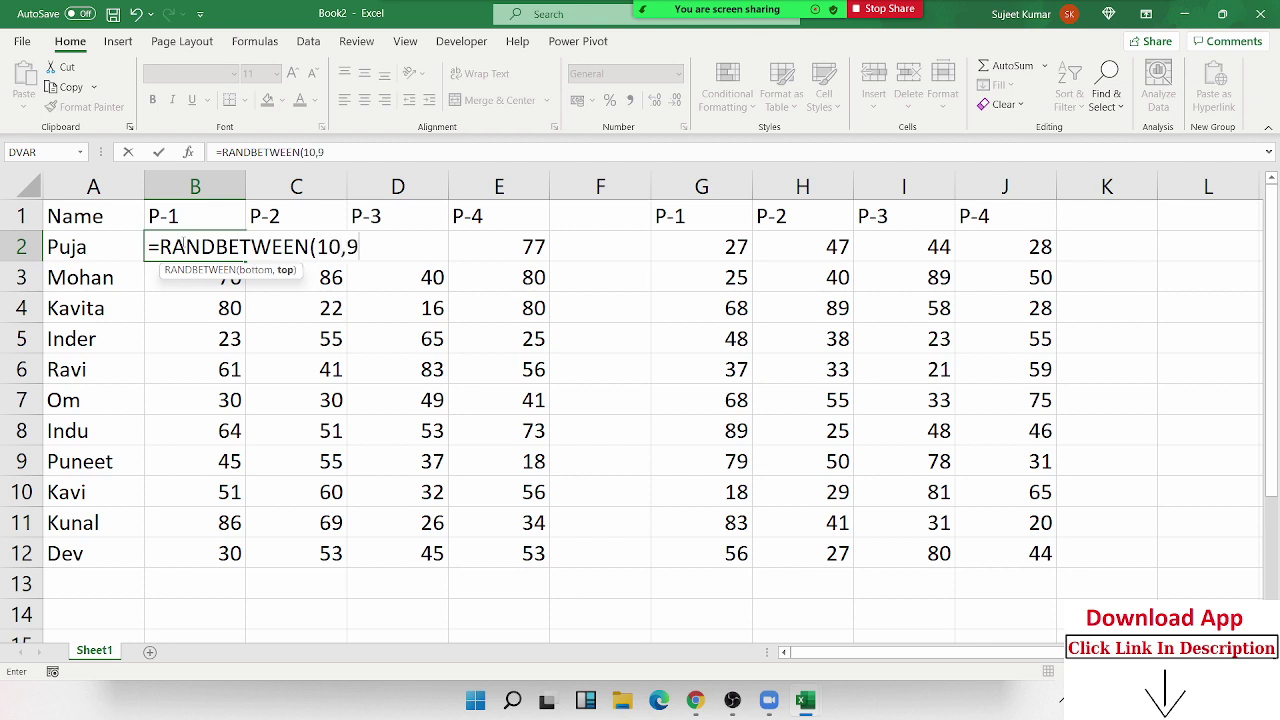
pyautogui.write('0')
pyautogui.press('Return')
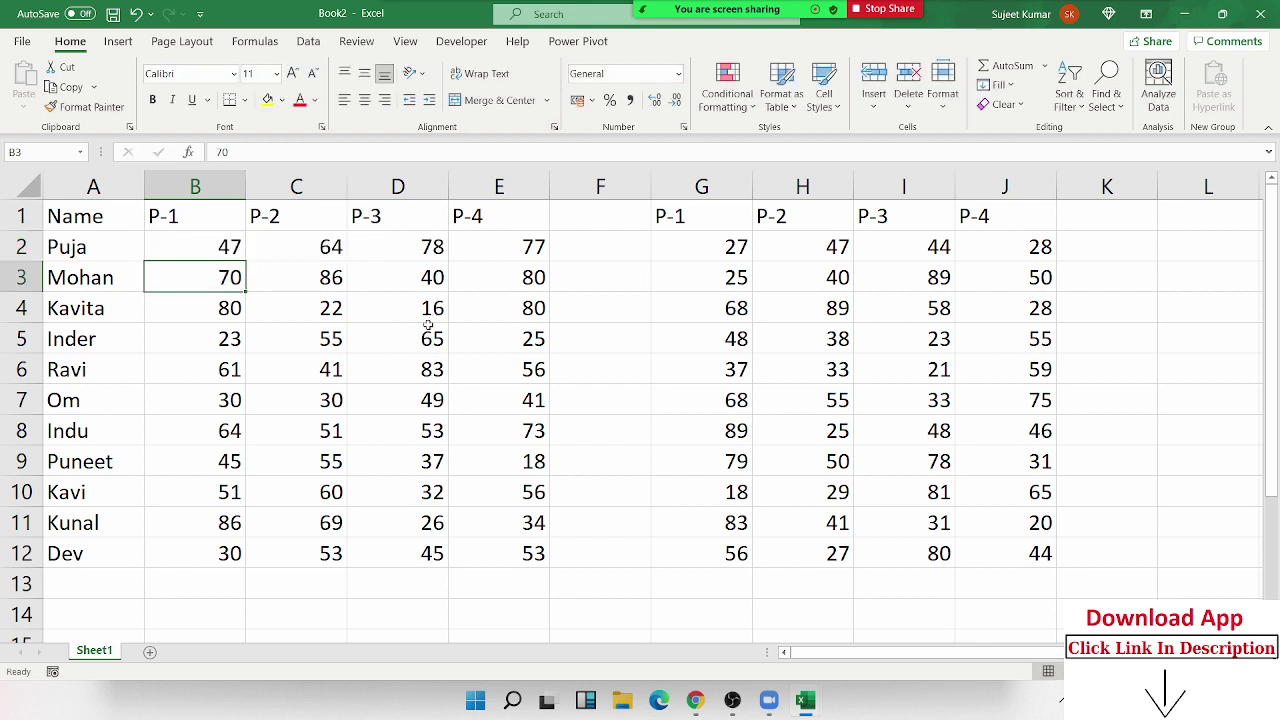
pyautogui.moveTo(241, 246); pyautogui.dragTo(504, 546)
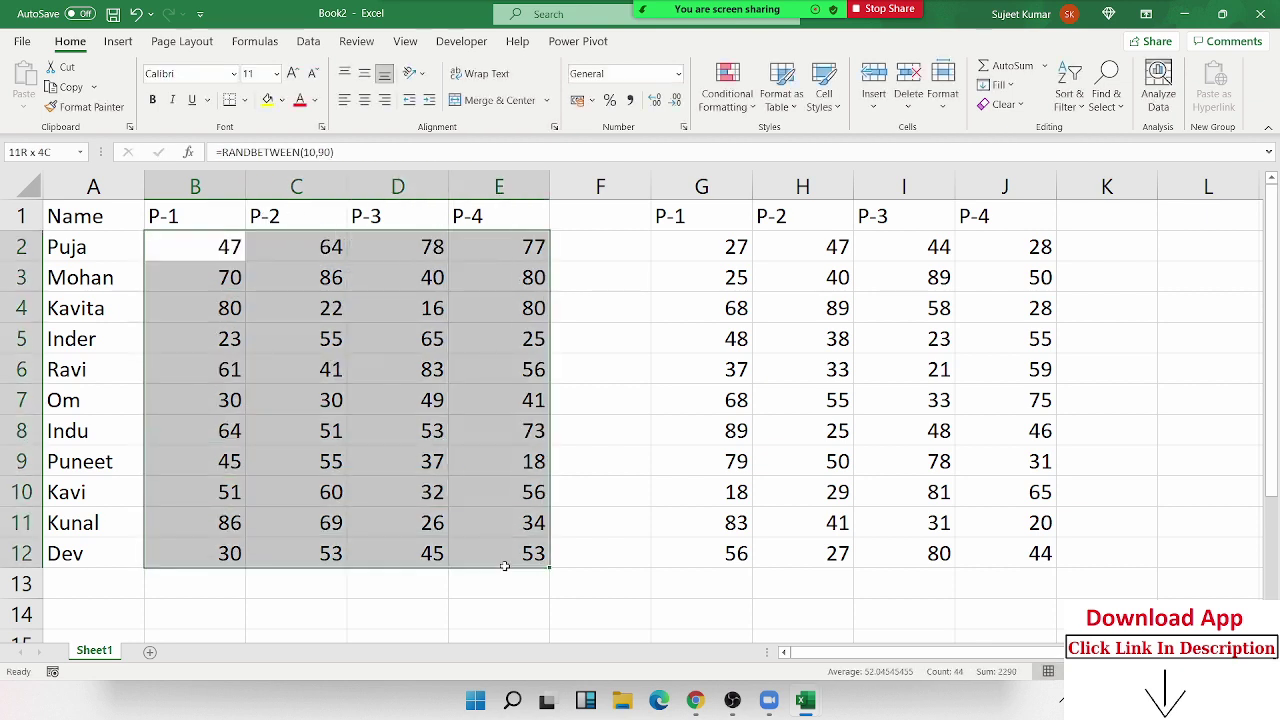
pyautogui.press('F9')
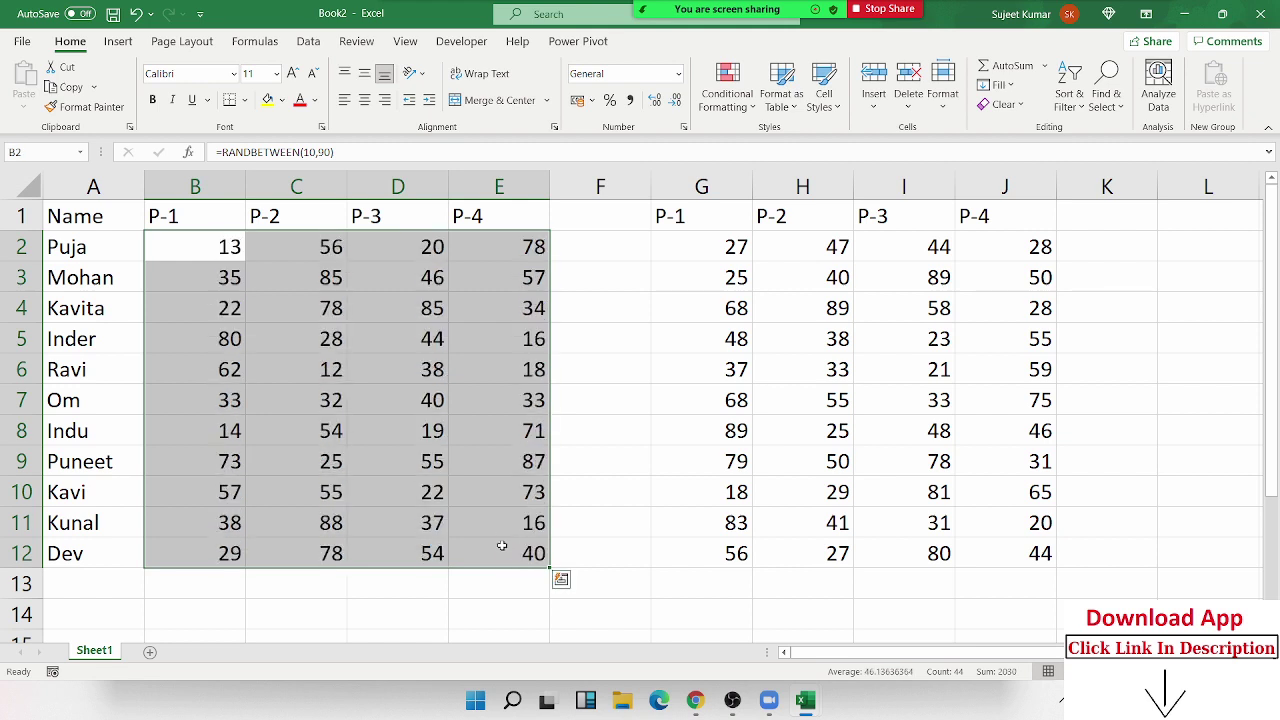
pyautogui.click(230, 247)
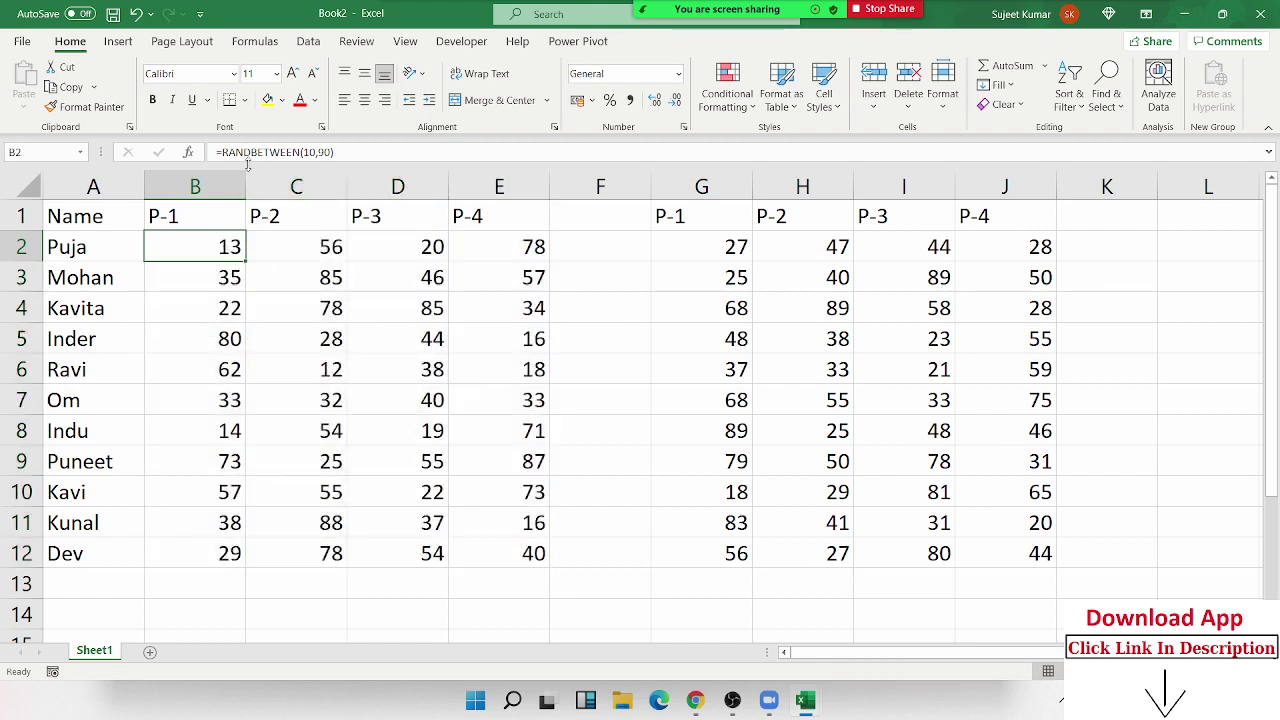
pyautogui.click(340, 152)
pyautogui.moveTo(234, 152); pyautogui.dragTo(366, 154)
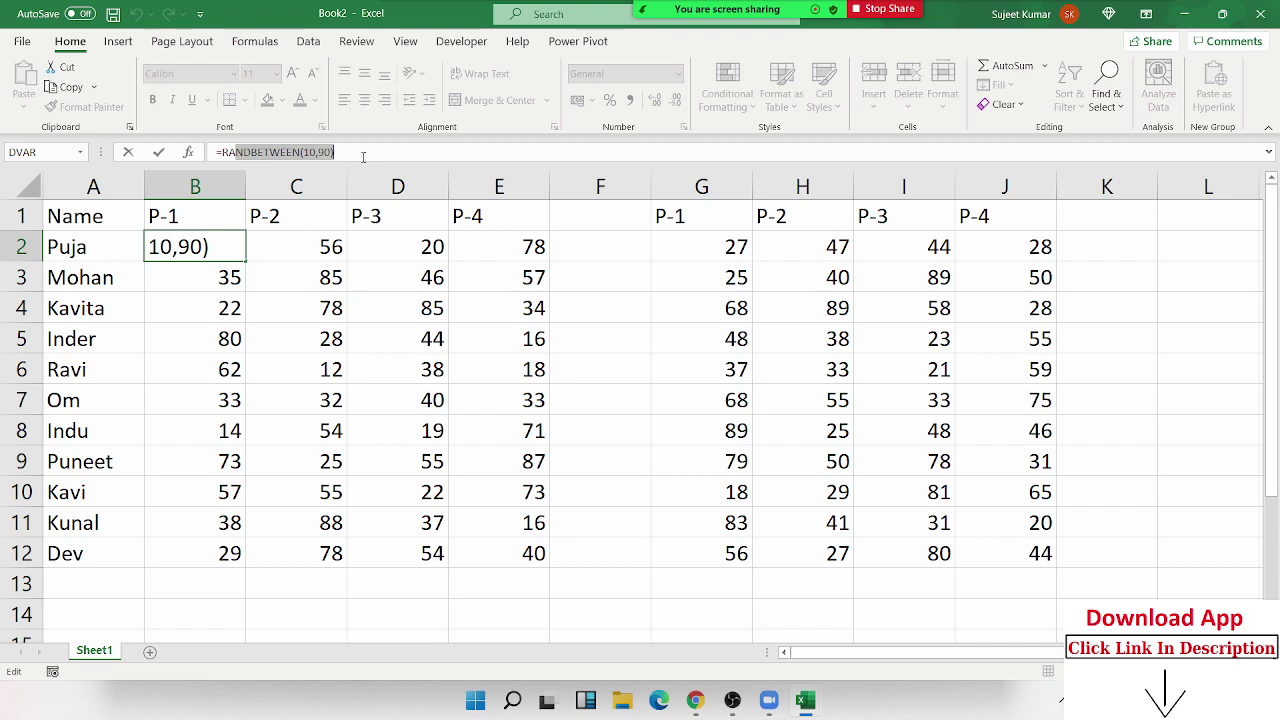
pyautogui.press('Escape')
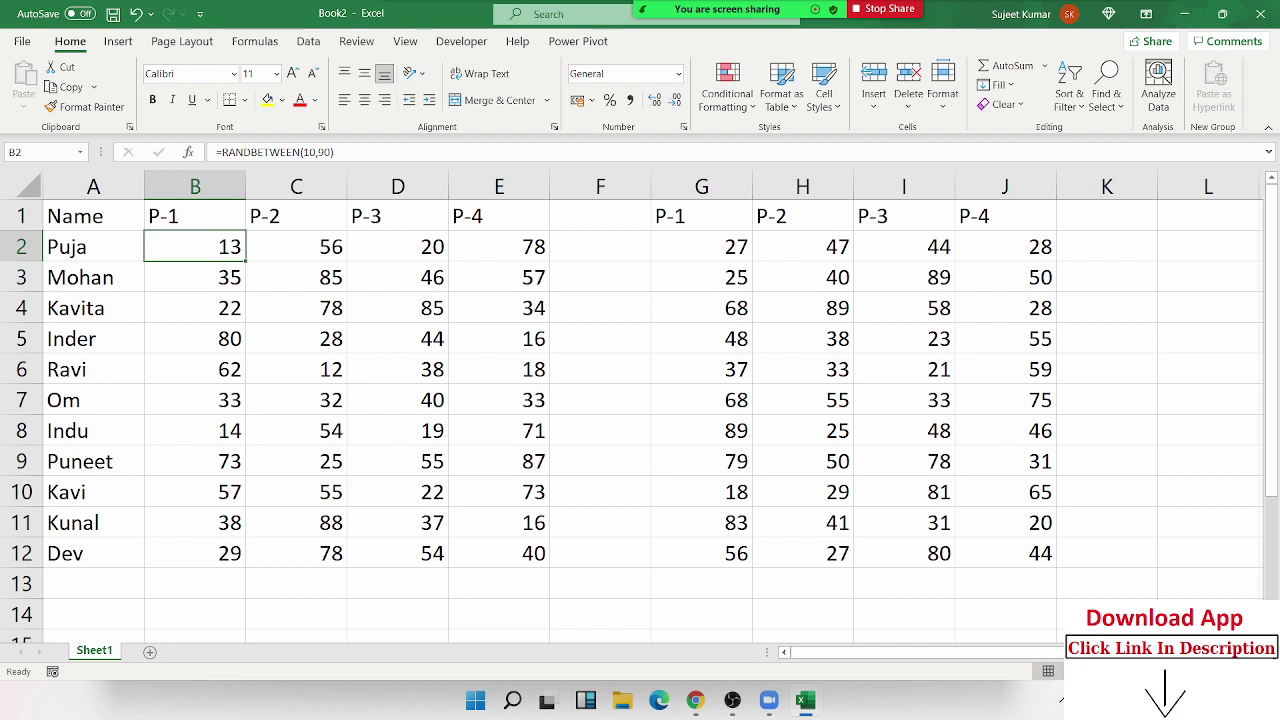
pyautogui.click(413, 155)
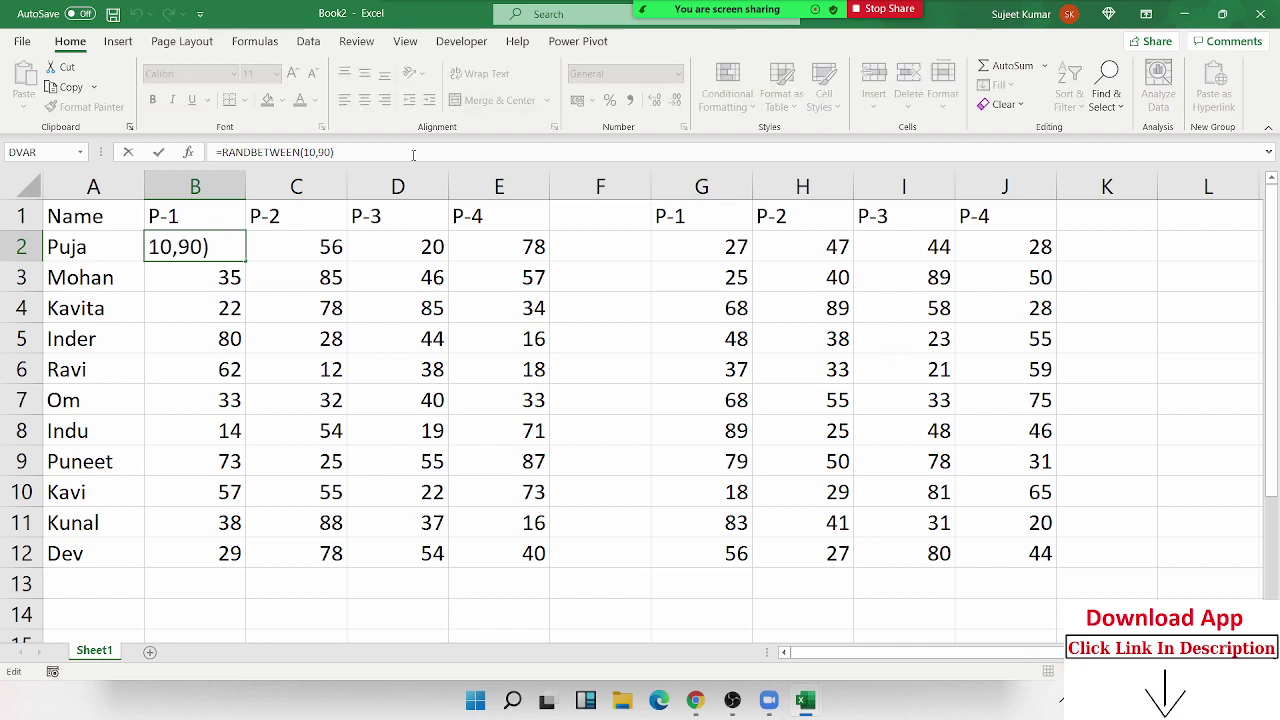
pyautogui.write('/27')
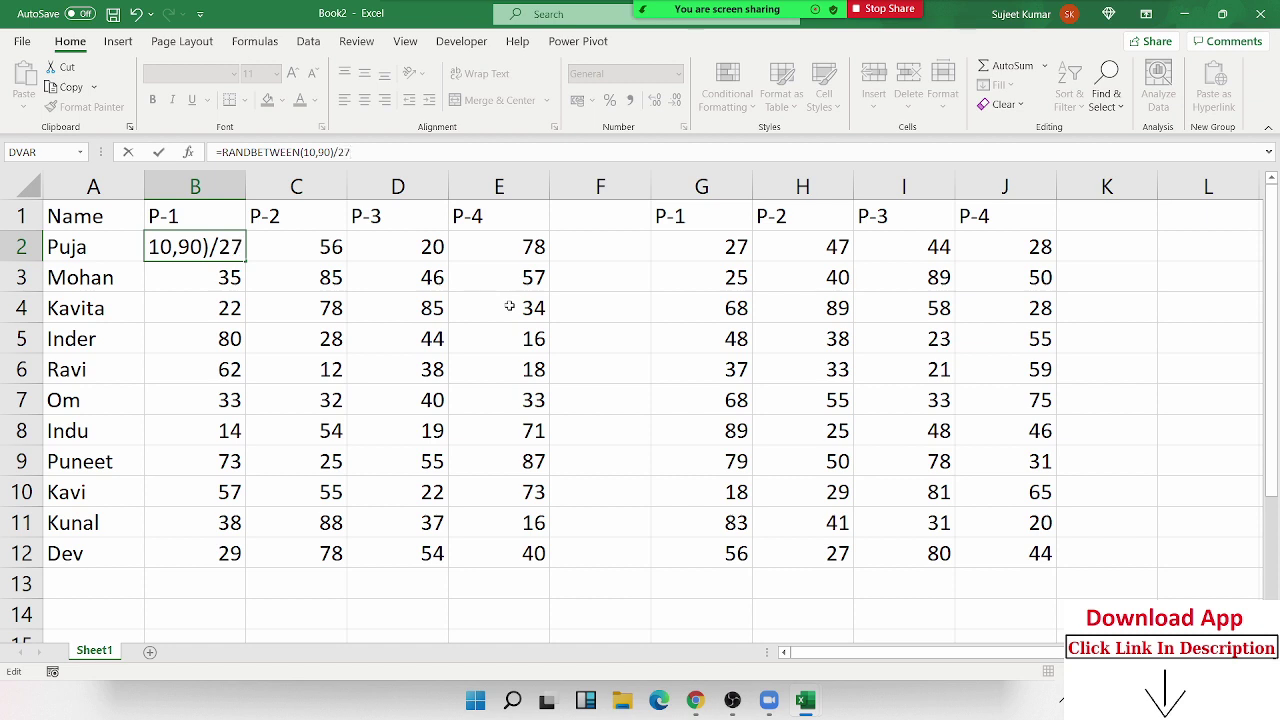
pyautogui.hotkey('ctrl', 'Return')
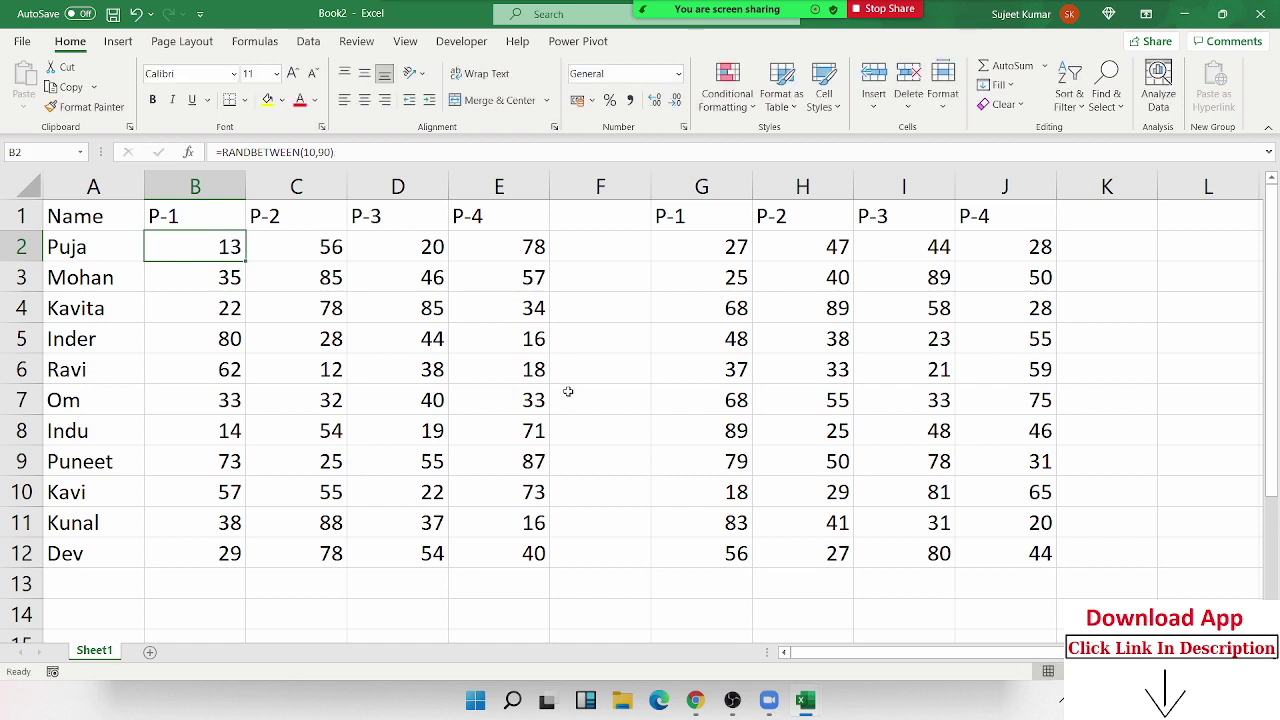
# Step: Copy G2:J12 and Paste Special Divide it onto B2:E12
pyautogui.click(715, 256)
pyautogui.moveTo(720, 279); pyautogui.dragTo(1006, 549)
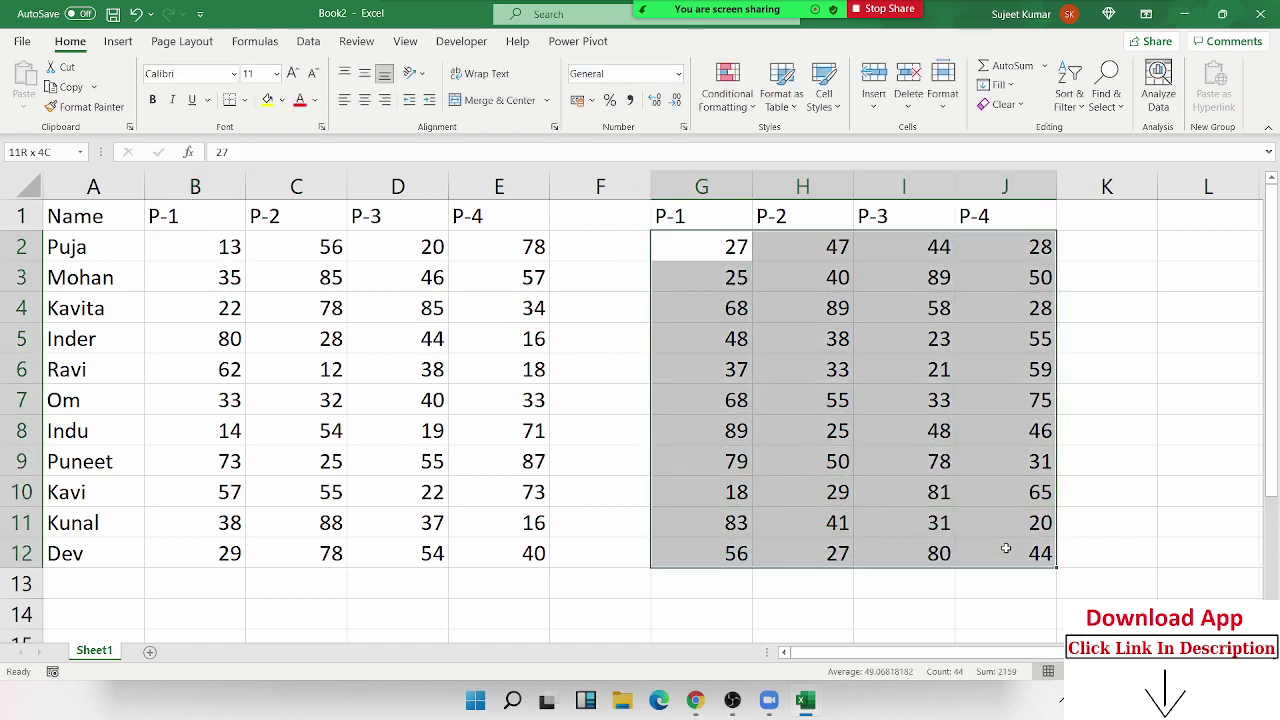
pyautogui.hotkey('ctrl', 'c')
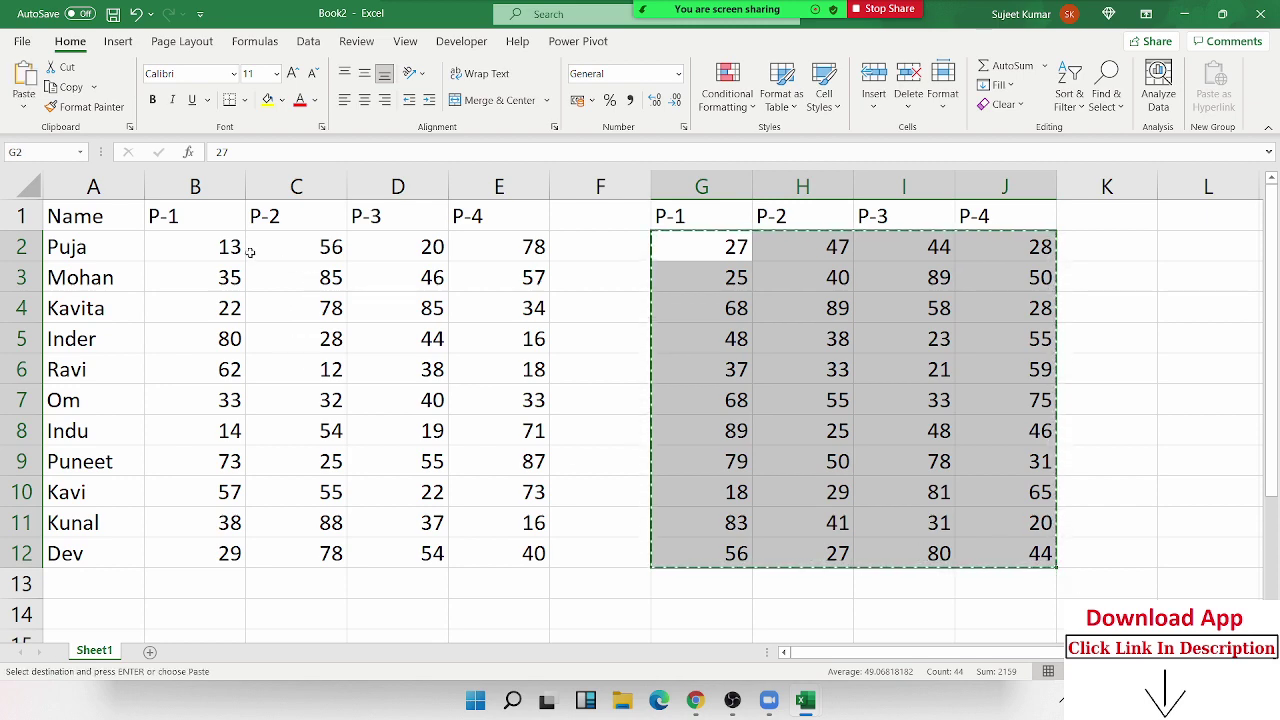
pyautogui.click(234, 246)
pyautogui.rightClick(234, 246)
pyautogui.click(292, 315)
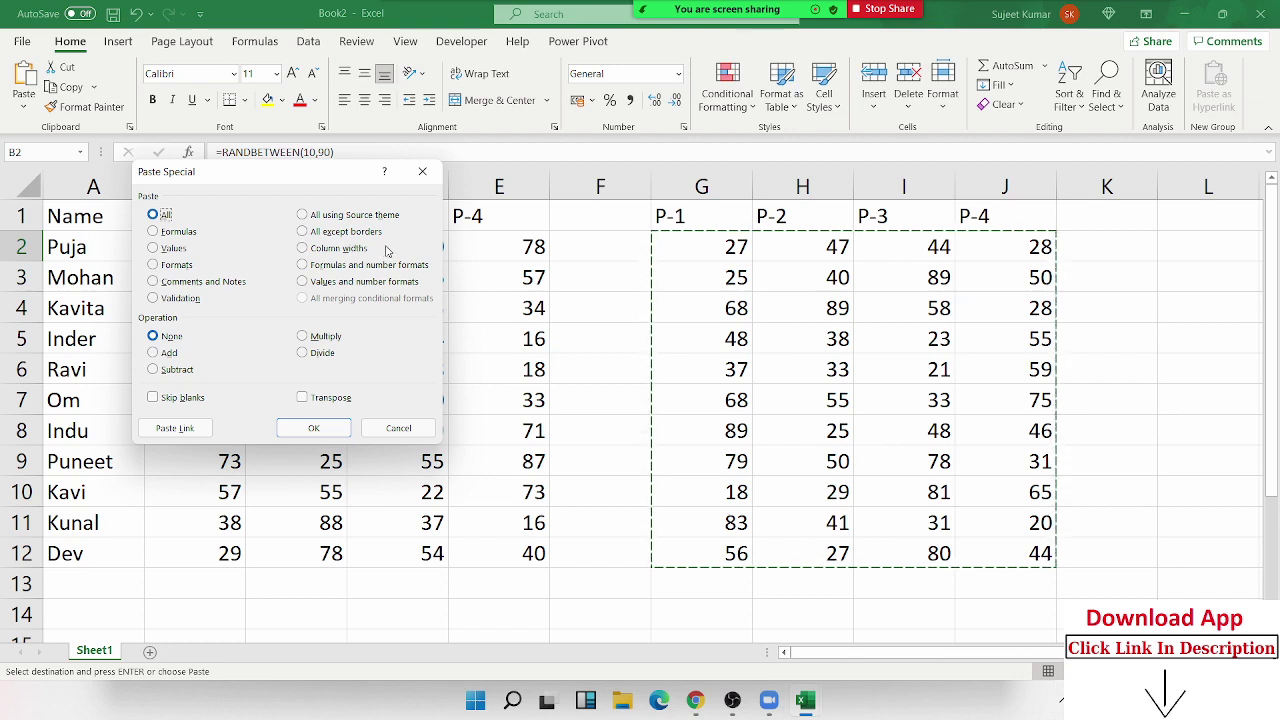
pyautogui.click(303, 353)
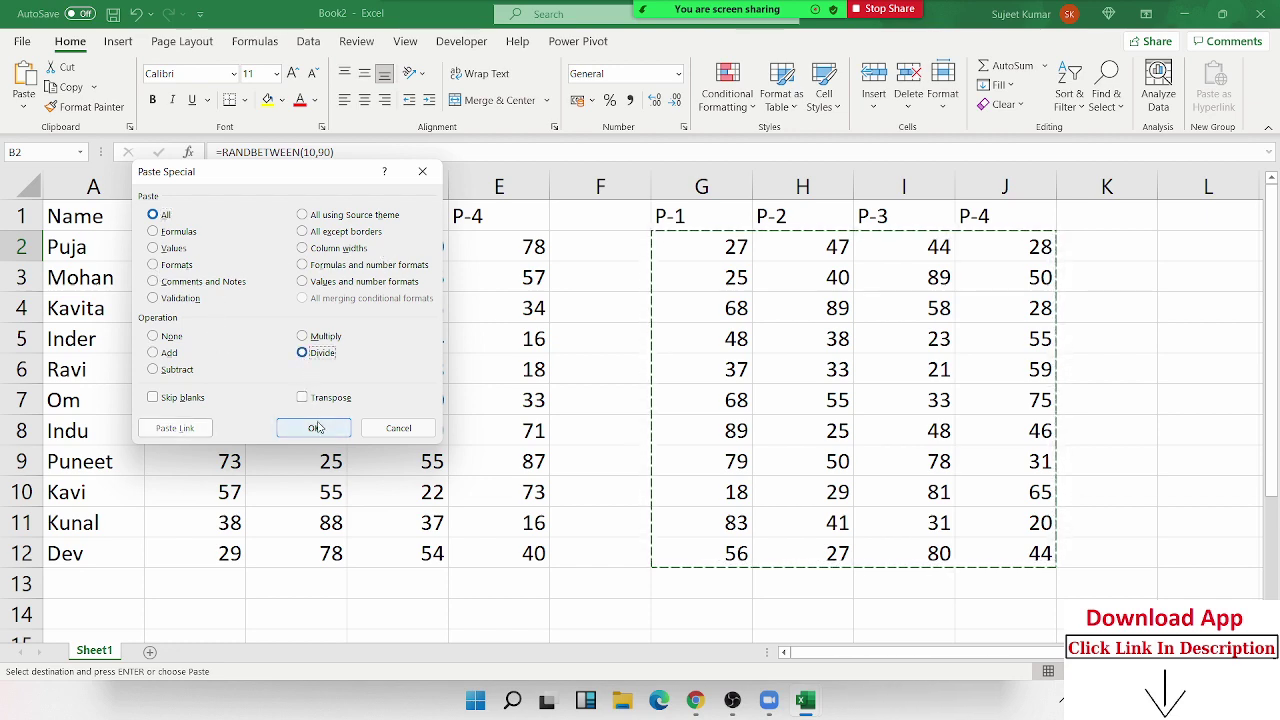
pyautogui.click(313, 428)
# Step: Inspect the resulting formula in B2 and add a new blank worksheet
pyautogui.press('F2')
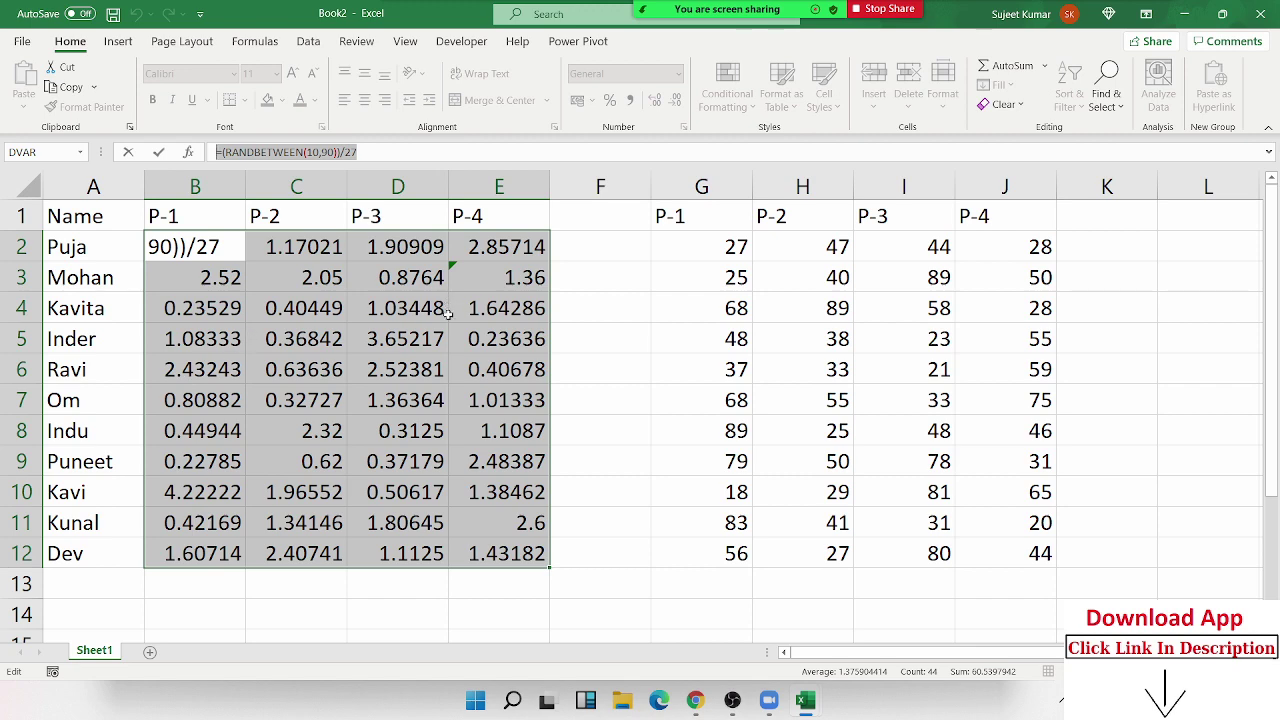
pyautogui.press('Escape')
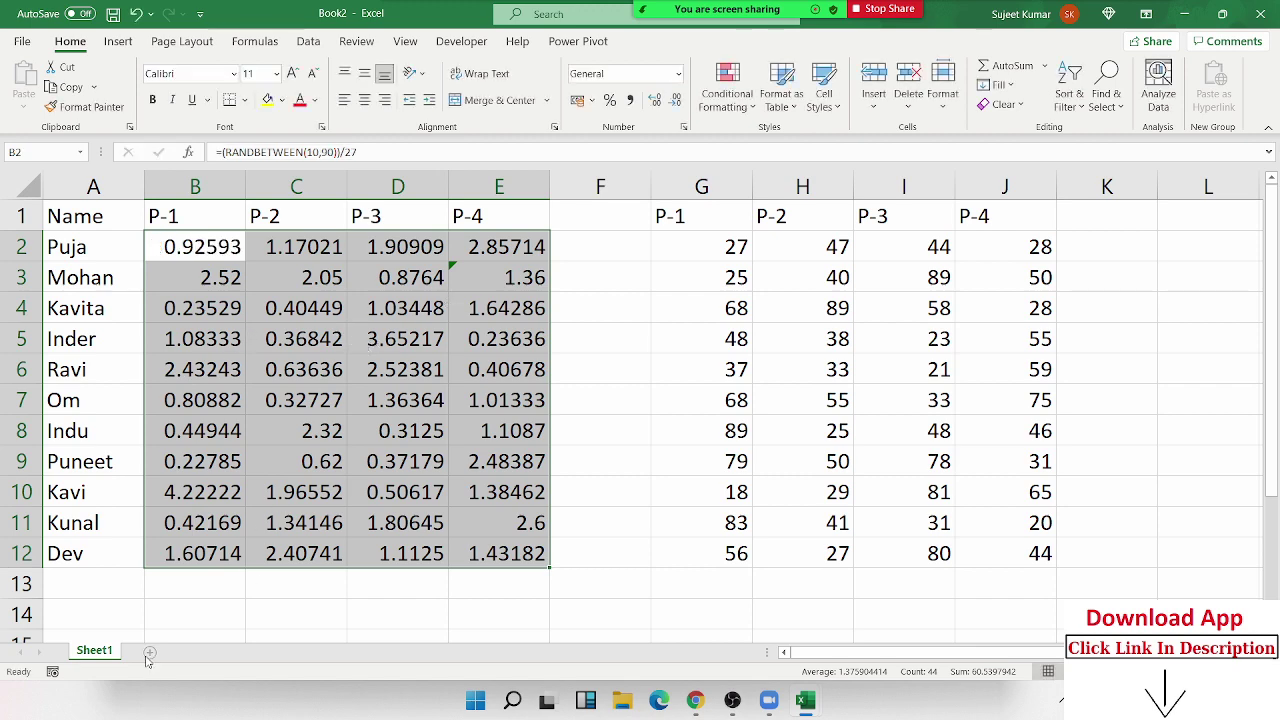
pyautogui.click(150, 651)
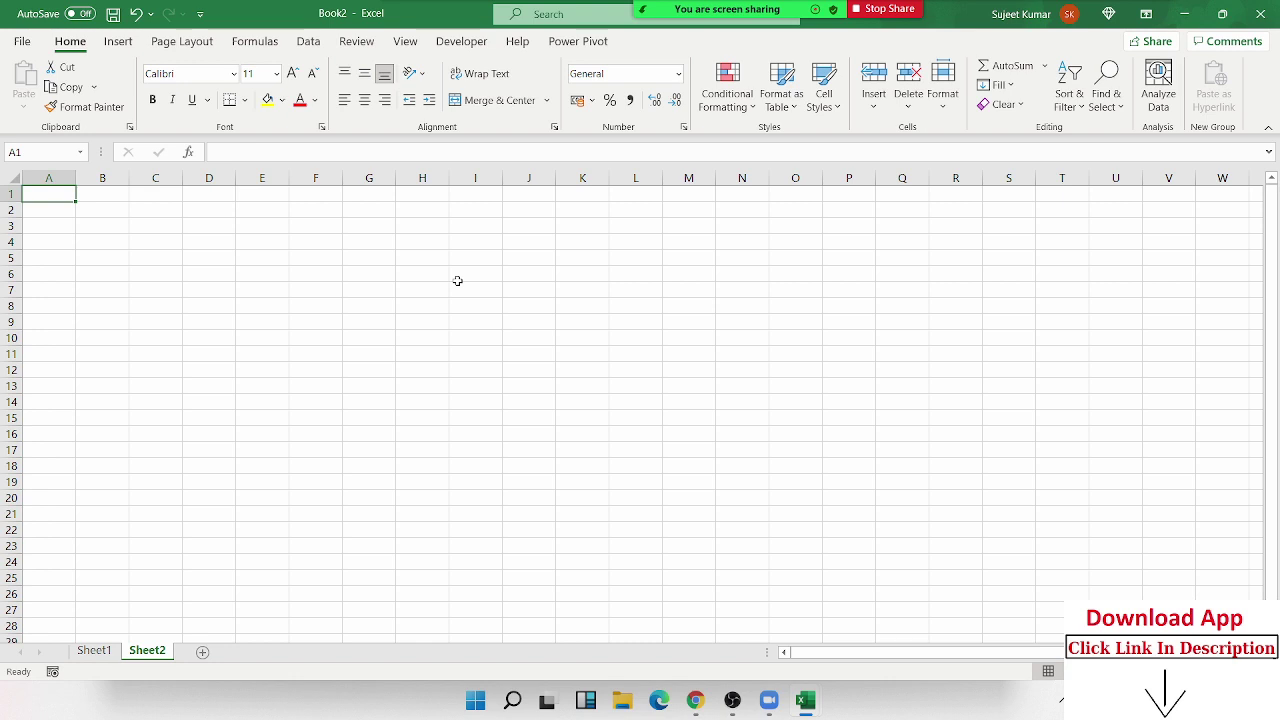
# Step: On Sheet2, enter =RANDBETWEEN(10,90) in A1 and fill it down to A130
pyautogui.write('=r')
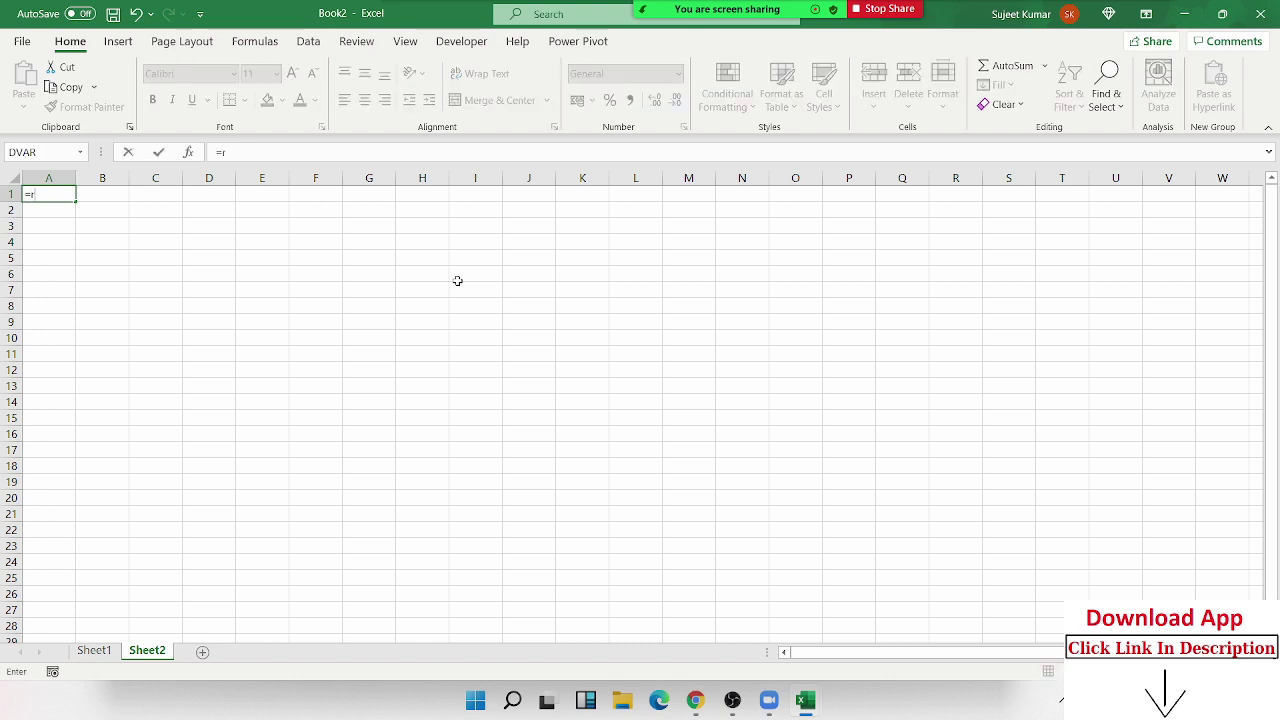
pyautogui.press('Down')
pyautogui.press('Down')
pyautogui.press('Down')
pyautogui.press('Tab')
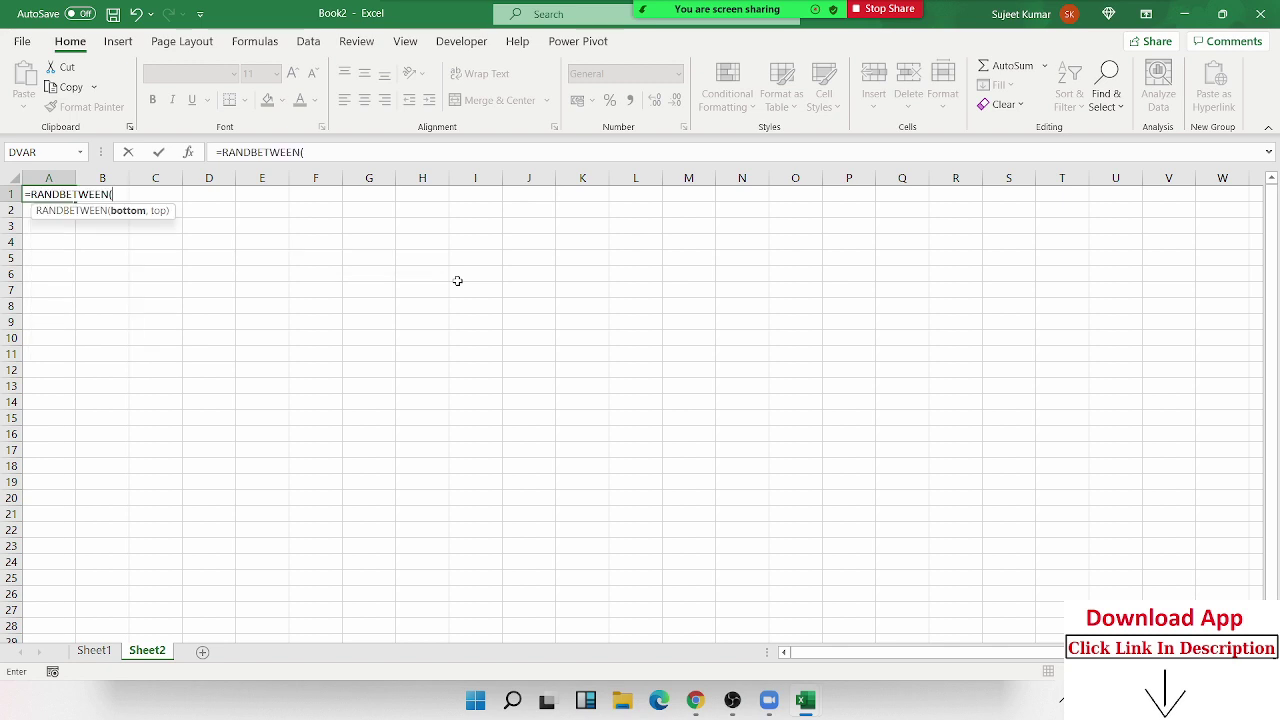
pyautogui.write('10,90')
pyautogui.press('Return')
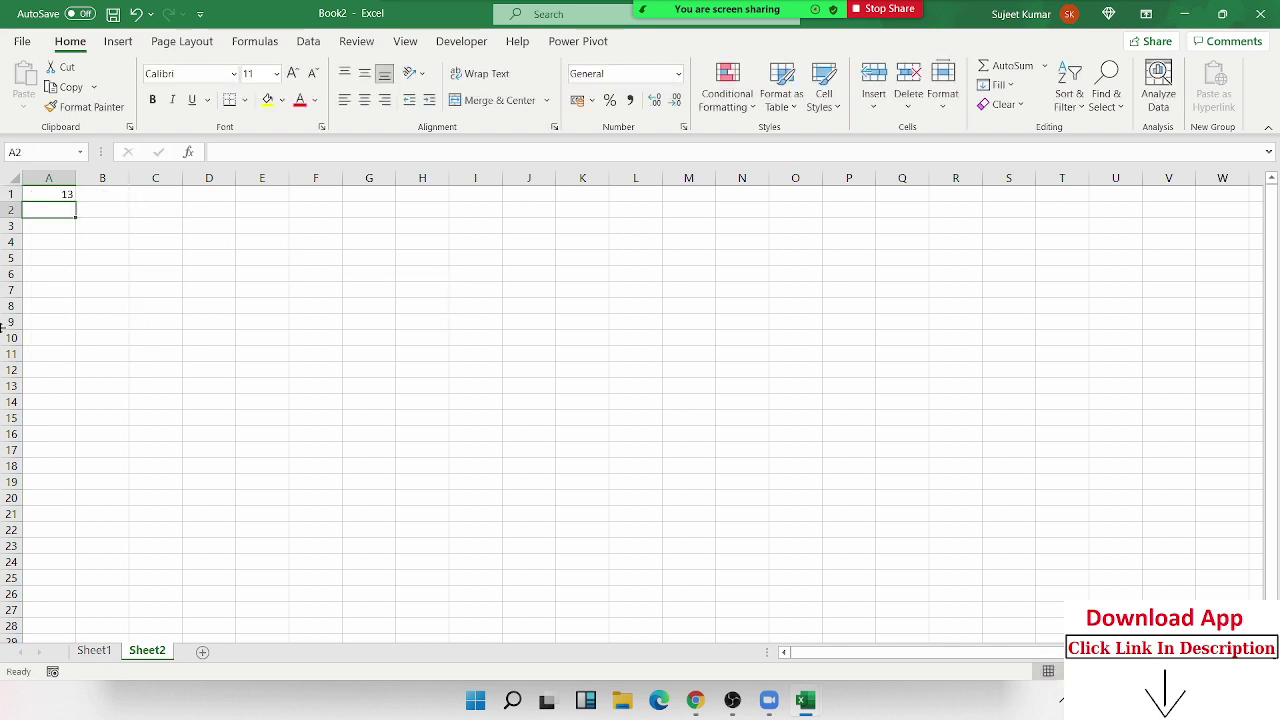
pyautogui.moveTo(60, 194); pyautogui.dragTo(18, 699)
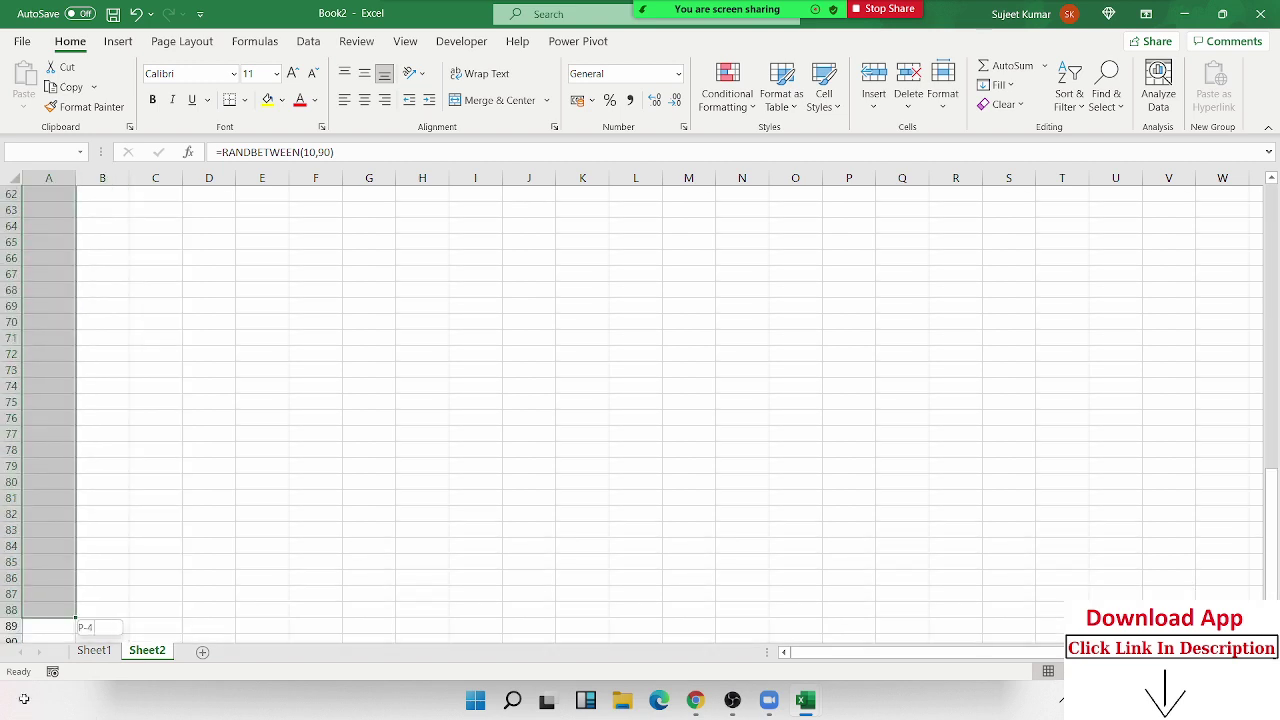
pyautogui.hotkey('ctrl', 'd')
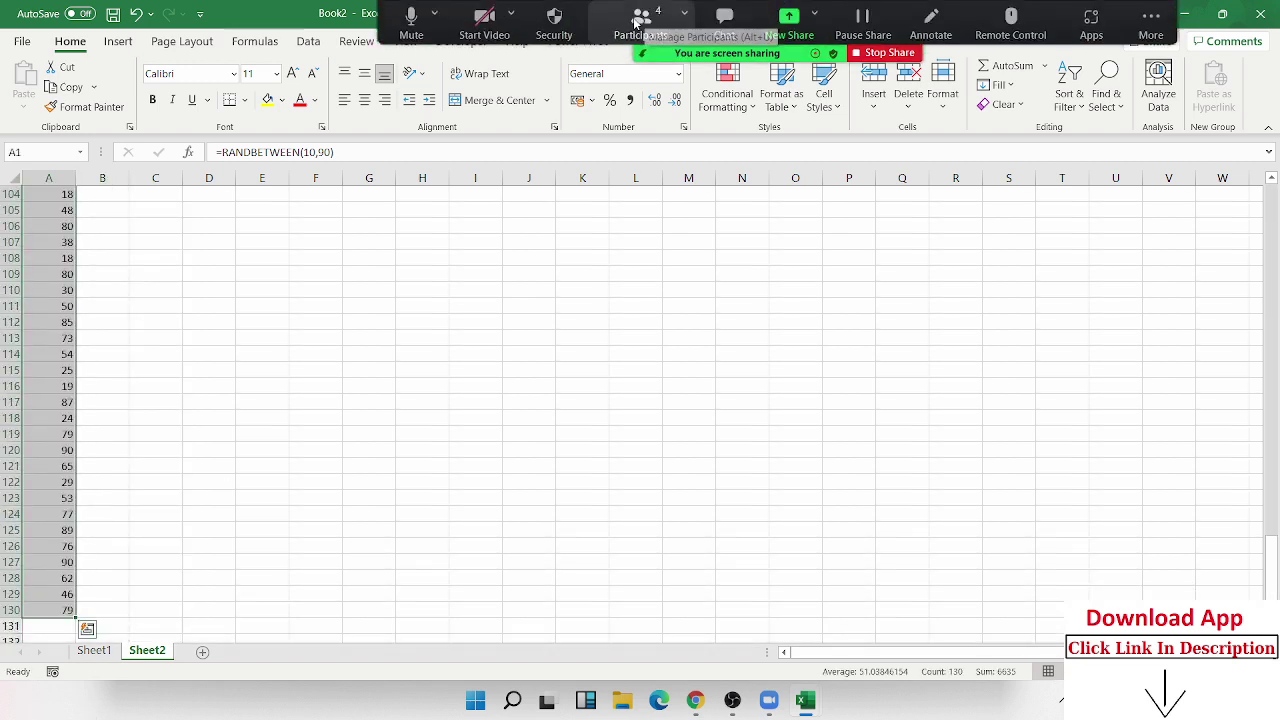
# Step: Mute all other Zoom participants from the Participants panel, confirming Yes
pyautogui.click(640, 22)
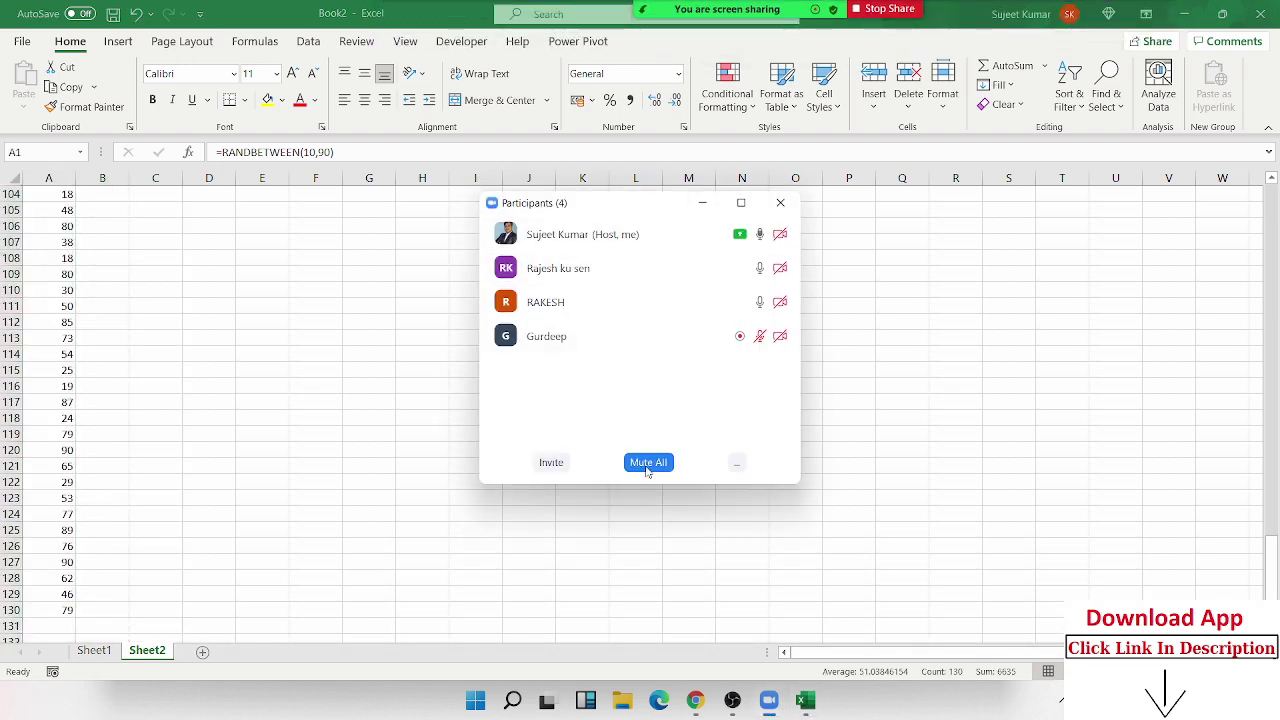
pyautogui.click(648, 463)
pyautogui.click(730, 392)
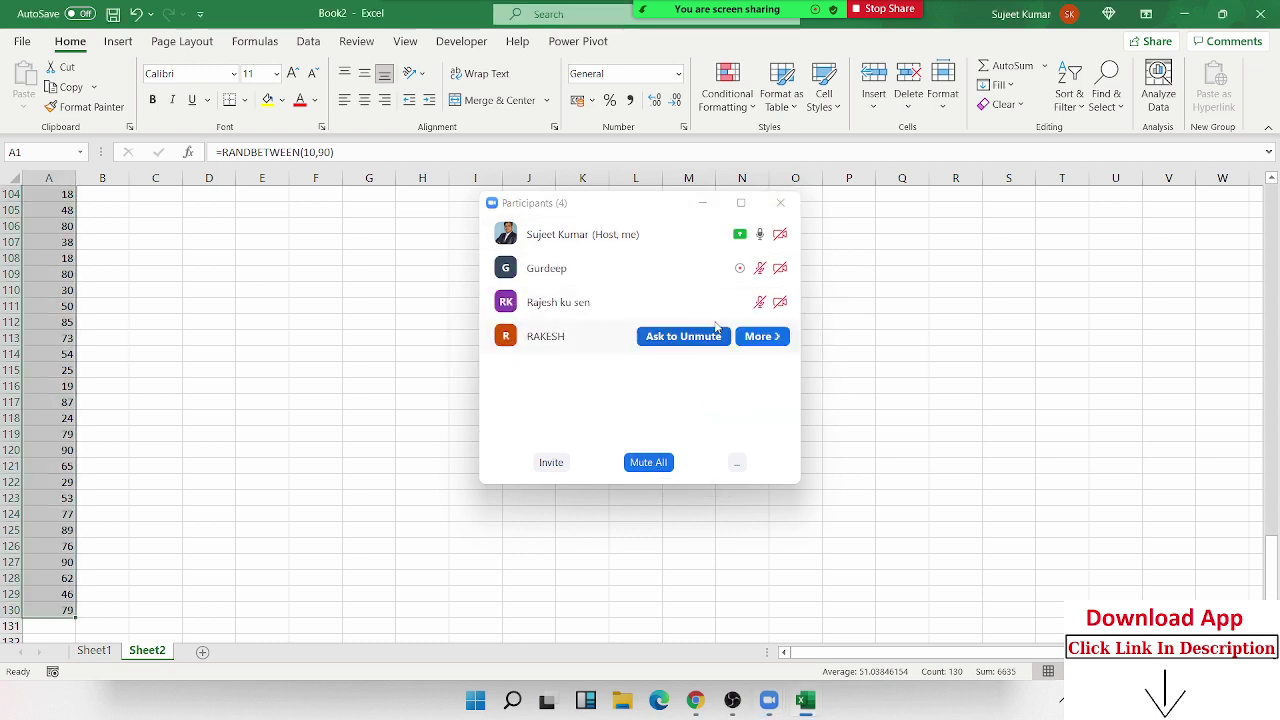
pyautogui.click(780, 203)
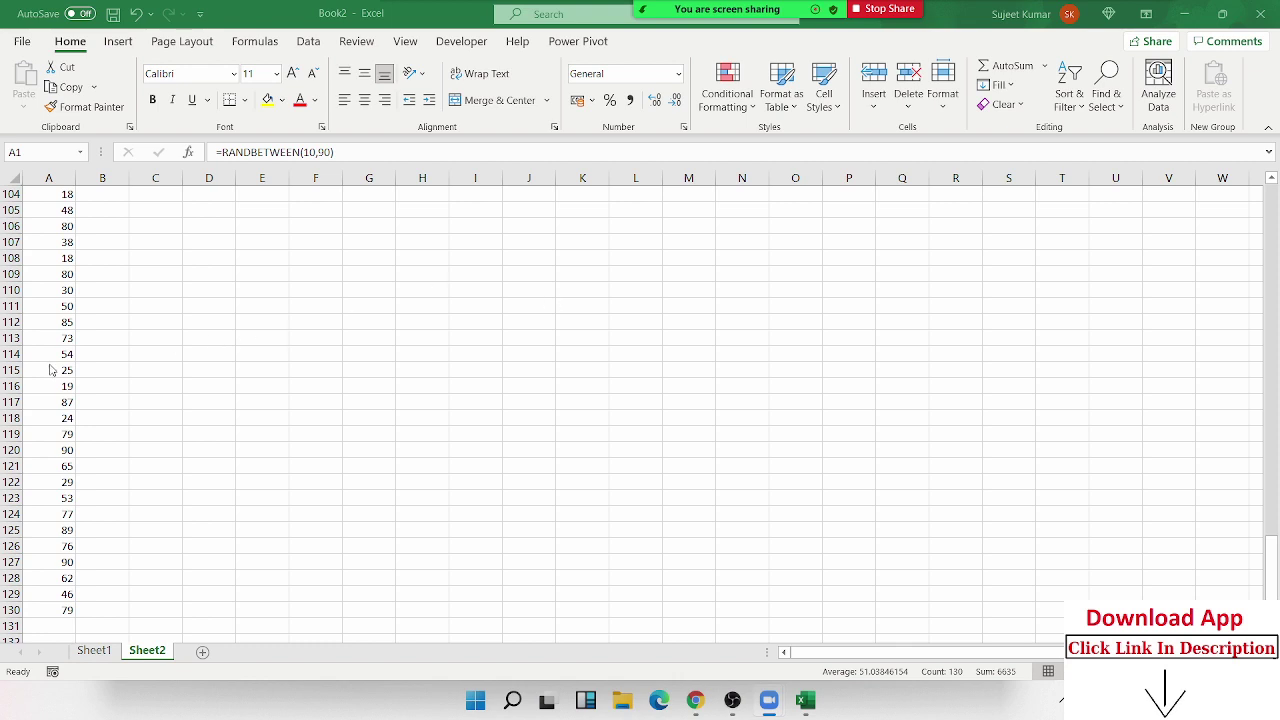
# Step: Replace column A's random-number formulas with fixed values using Paste Values
pyautogui.hotkey('ctrl', 'c')
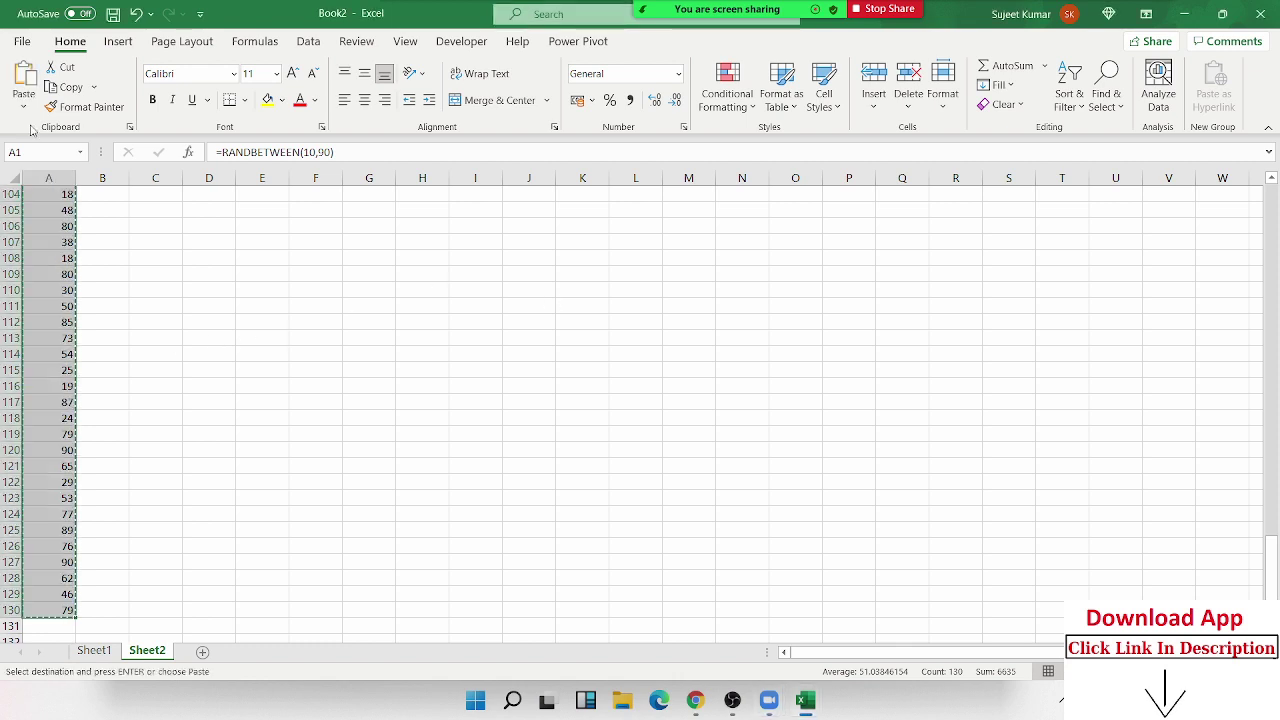
pyautogui.click(24, 106)
pyautogui.click(21, 233)
pyautogui.press('Escape')
# Step: Enter 76 in B7, 32 in B14 and 58 in B20
pyautogui.click(89, 301)
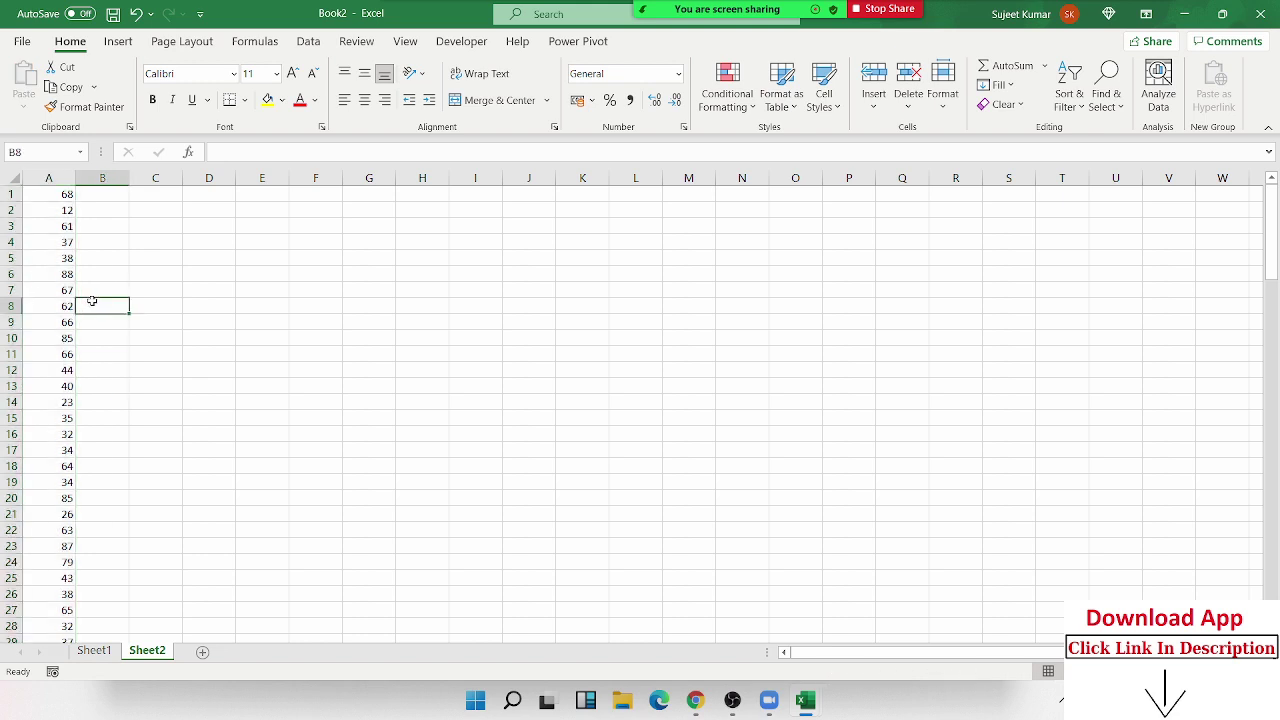
pyautogui.press('Up')
pyautogui.write('7')
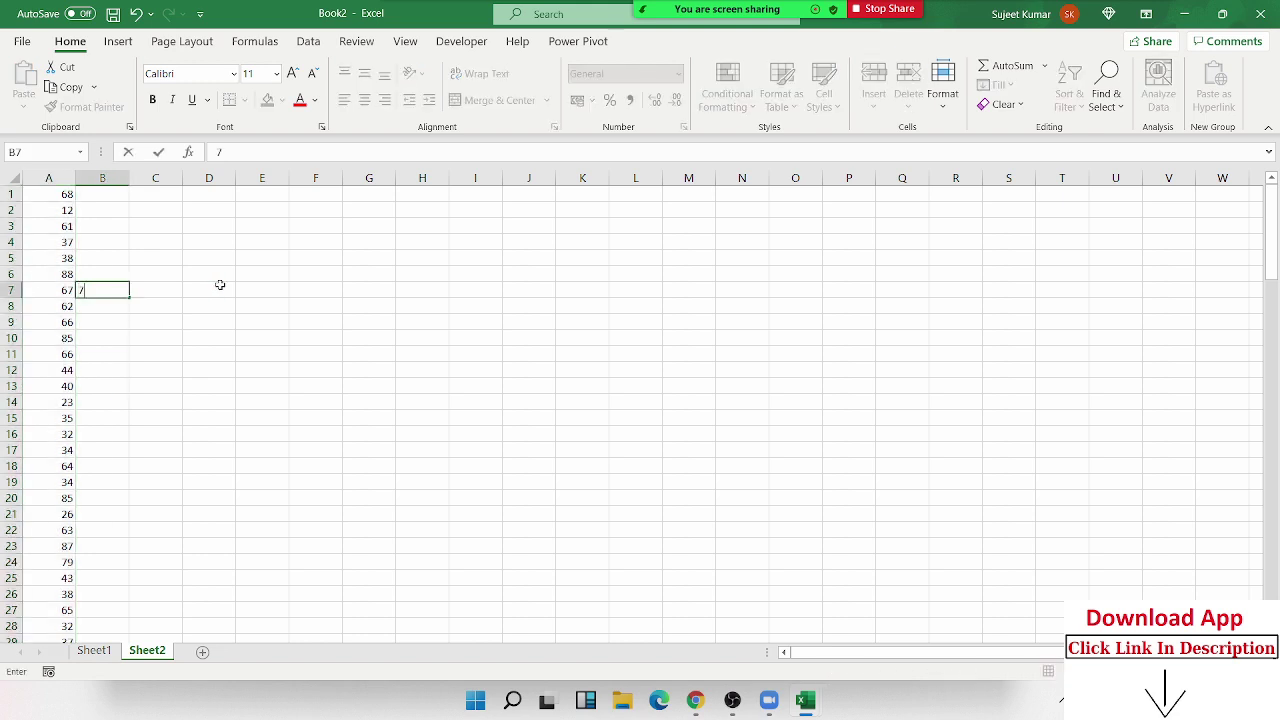
pyautogui.press('Return')
pyautogui.press('Down')
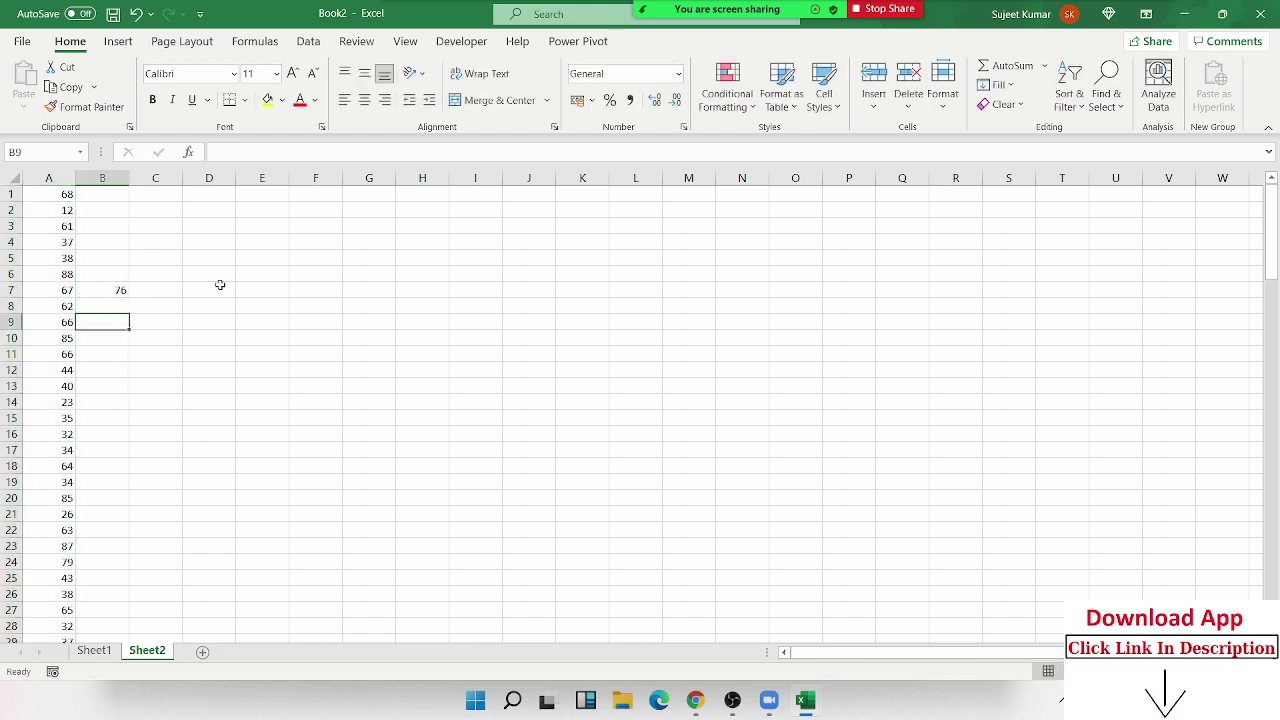
pyautogui.press('Down')
pyautogui.press('Down')
pyautogui.press('Down')
pyautogui.press('Down')
pyautogui.press('Down')
pyautogui.write('32')
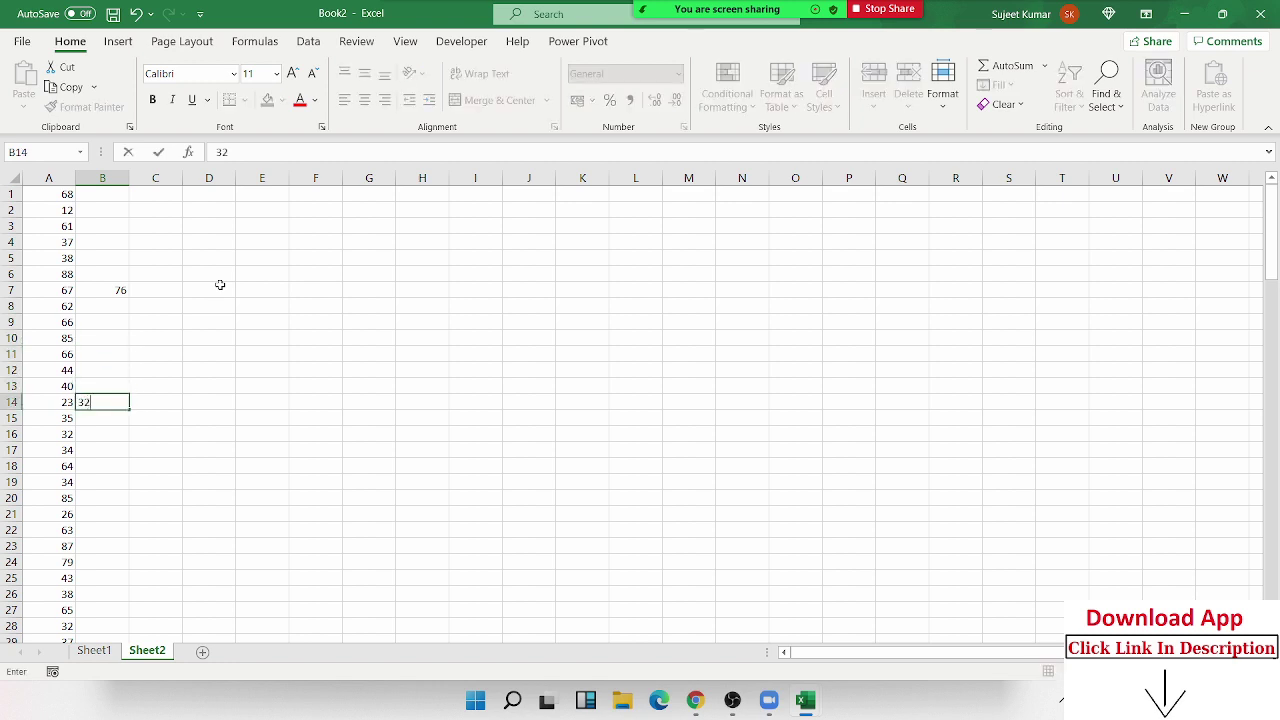
pyautogui.press('Return')
# Step: Enter 70 in B24, 65 in B32 and 70 in B38
pyautogui.press('Down')
pyautogui.press('Down')
pyautogui.press('Down')
pyautogui.press('Down')
pyautogui.press('Down')
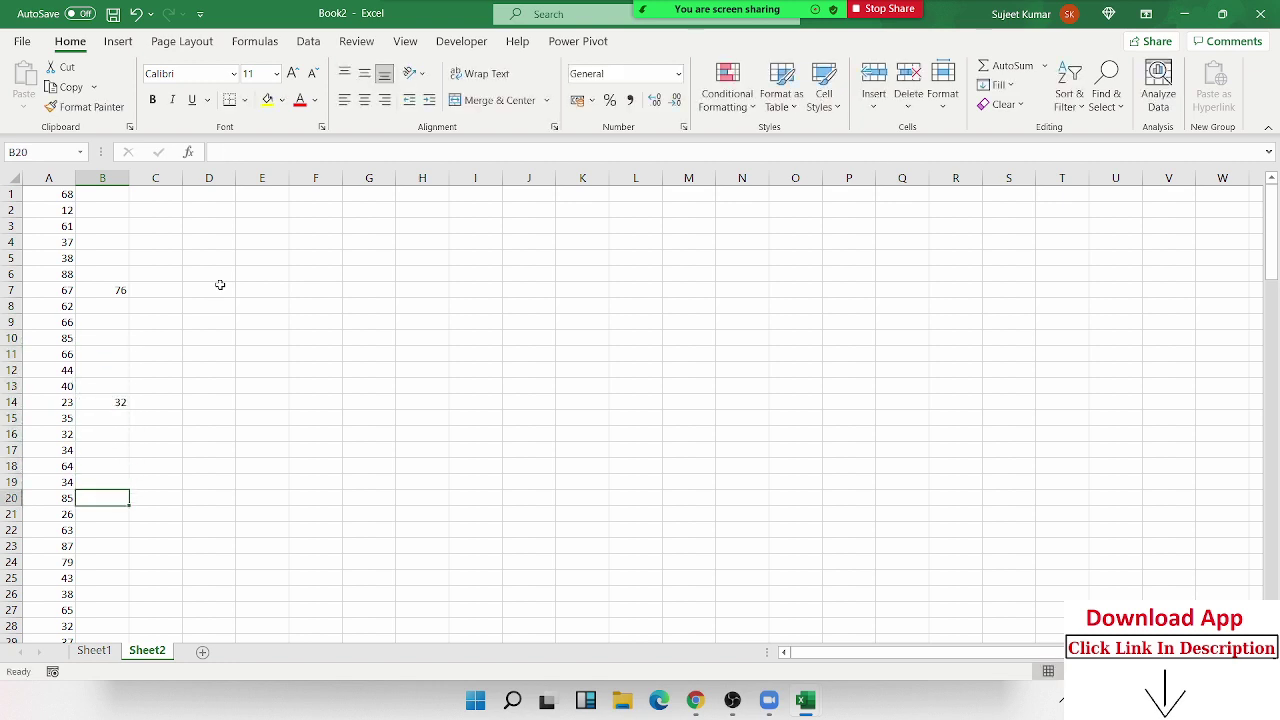
pyautogui.write('58')
pyautogui.press('Down')
pyautogui.press('Down')
pyautogui.press('Down')
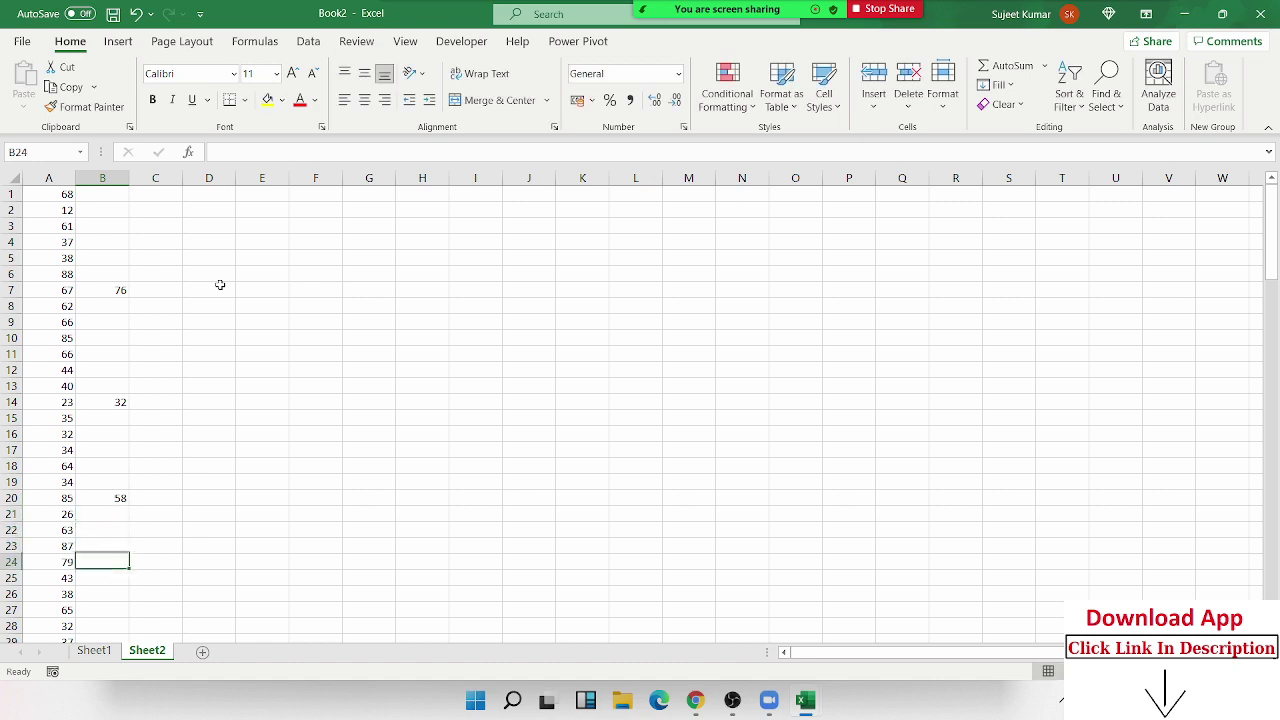
pyautogui.write('70')
pyautogui.press('Return')
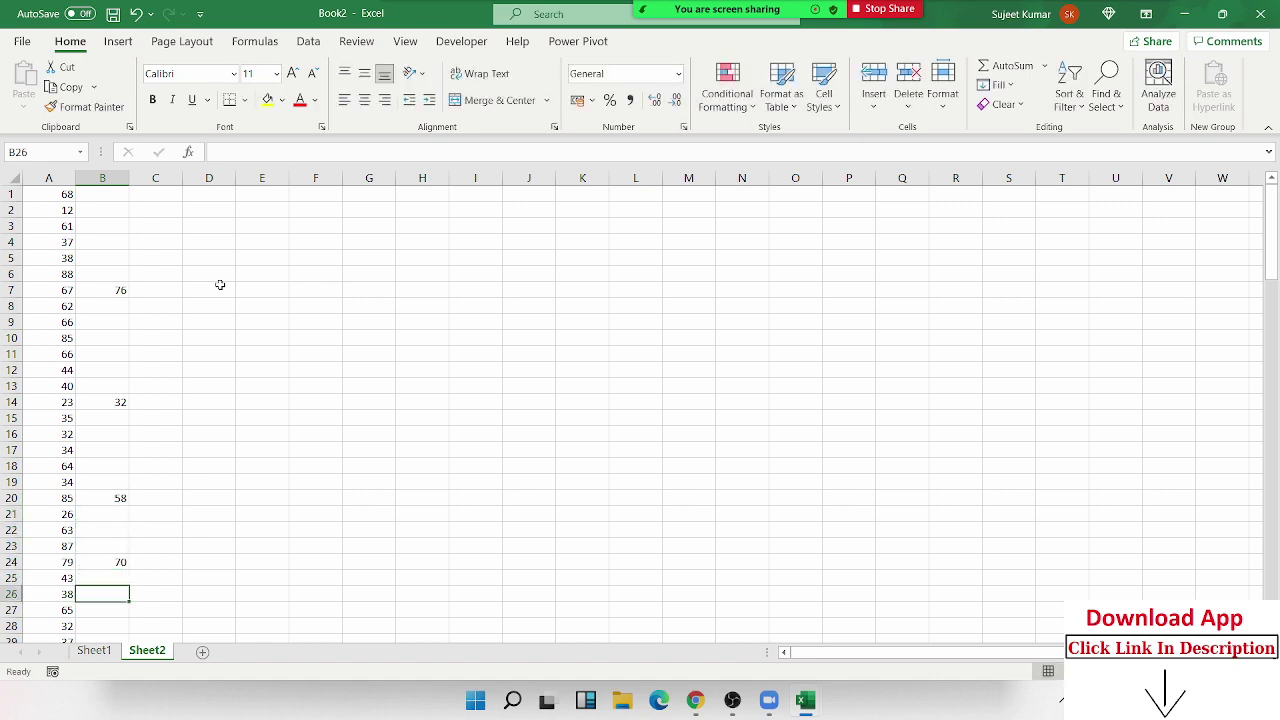
pyautogui.press('Down')
pyautogui.press('Down')
pyautogui.press('Down')
pyautogui.press('Down')
pyautogui.press('Down')
pyautogui.press('Down')
pyautogui.write('6')
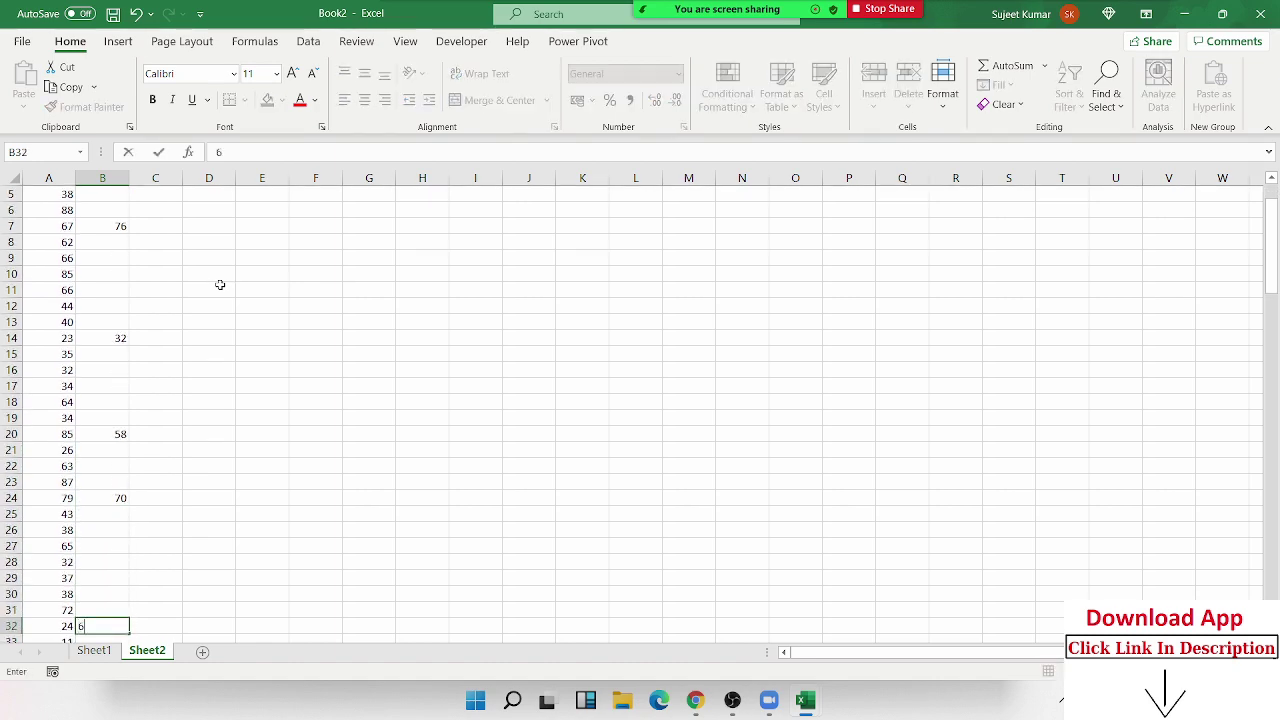
pyautogui.press('Return')
pyautogui.press('Down')
pyautogui.press('Down')
pyautogui.press('Down')
pyautogui.press('Down')
pyautogui.press('Down')
pyautogui.write('7')
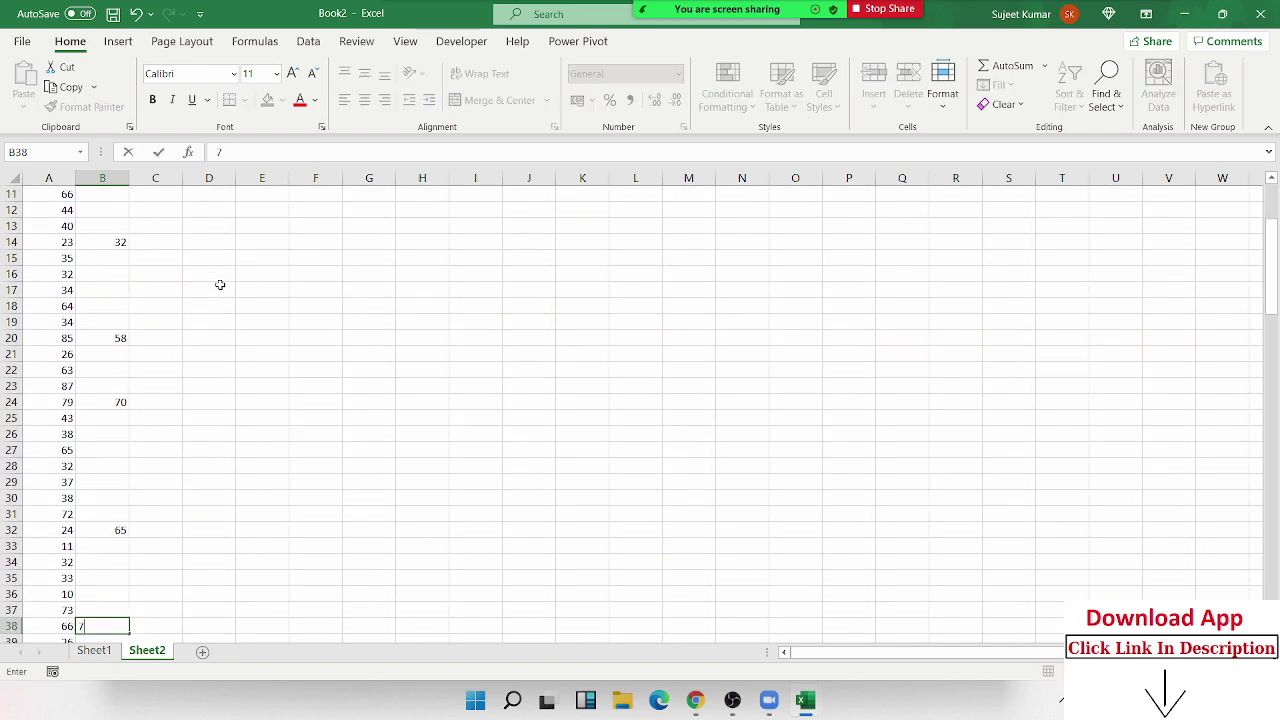
pyautogui.press('Return')
pyautogui.press('Up')
pyautogui.press('Up')
pyautogui.press('Up')
pyautogui.press('Up')
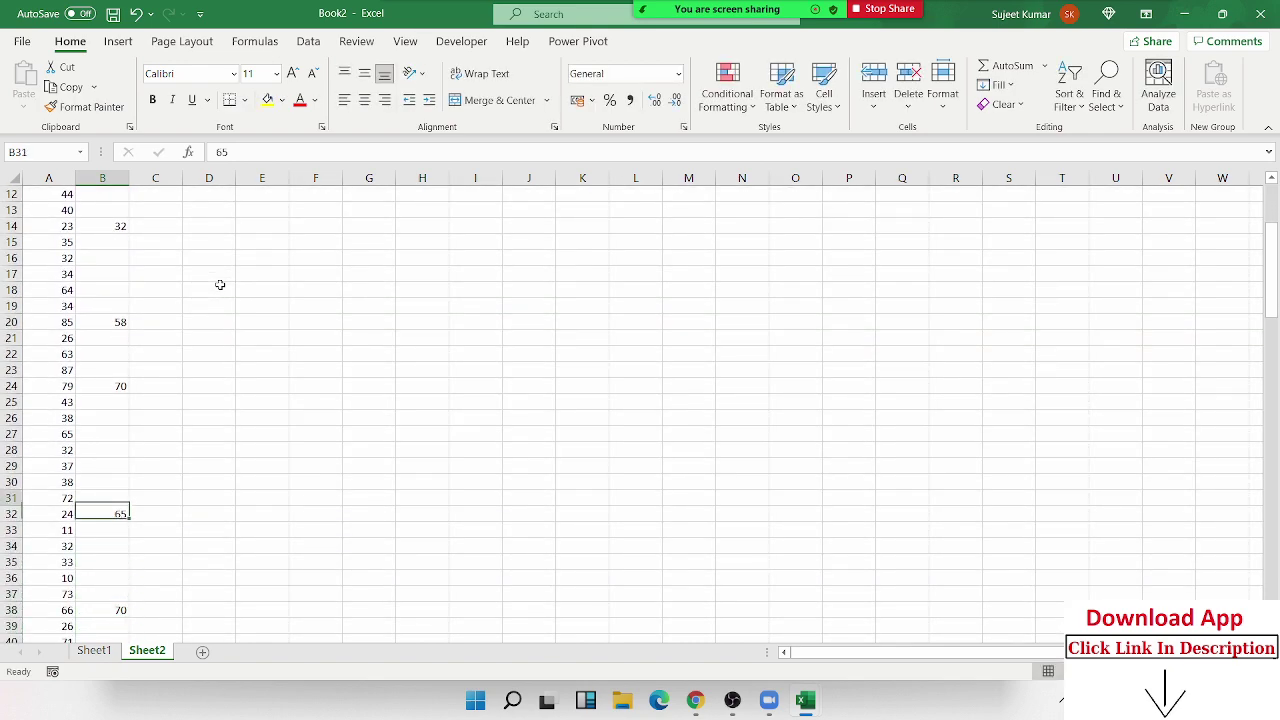
pyautogui.press('Up')
pyautogui.press('Up')
pyautogui.press('Up')
pyautogui.press('Up')
pyautogui.press('Up')
pyautogui.press('Up')
pyautogui.press('Up')
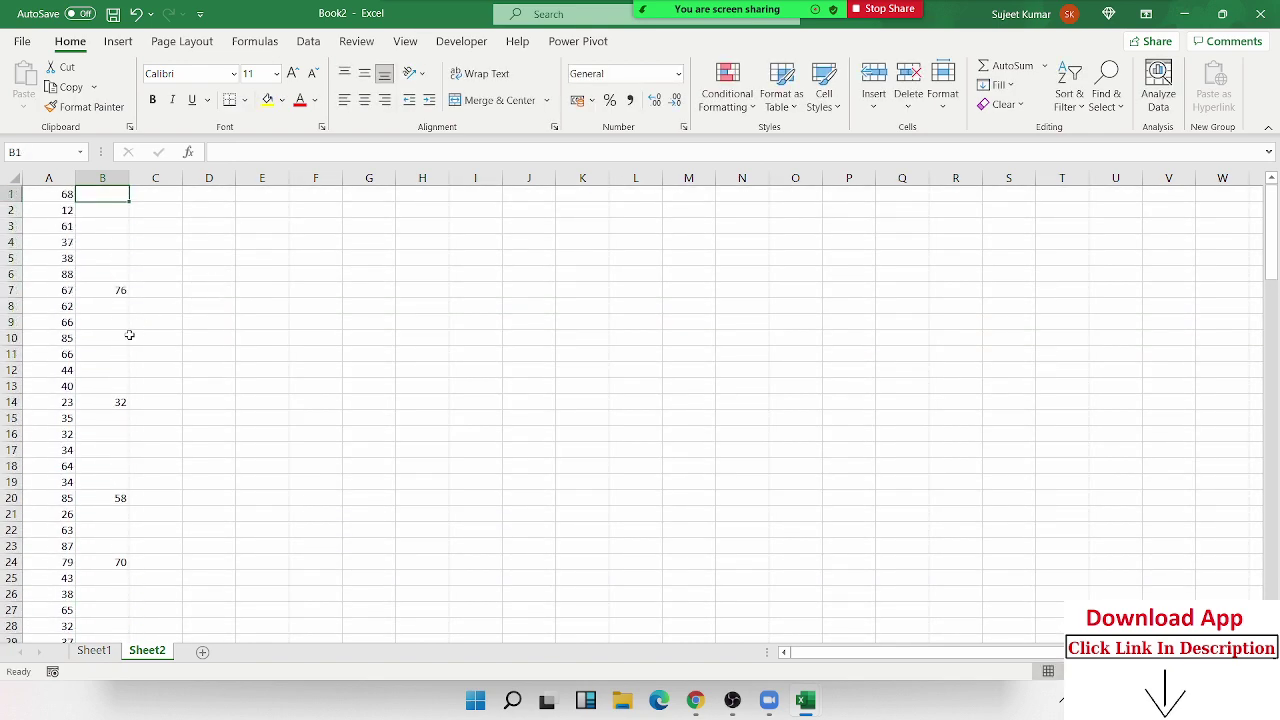
# Step: Copy B7's 76 into A7 and B14's 32 into A14
pyautogui.moveTo(115, 270); pyautogui.dragTo(110, 190)
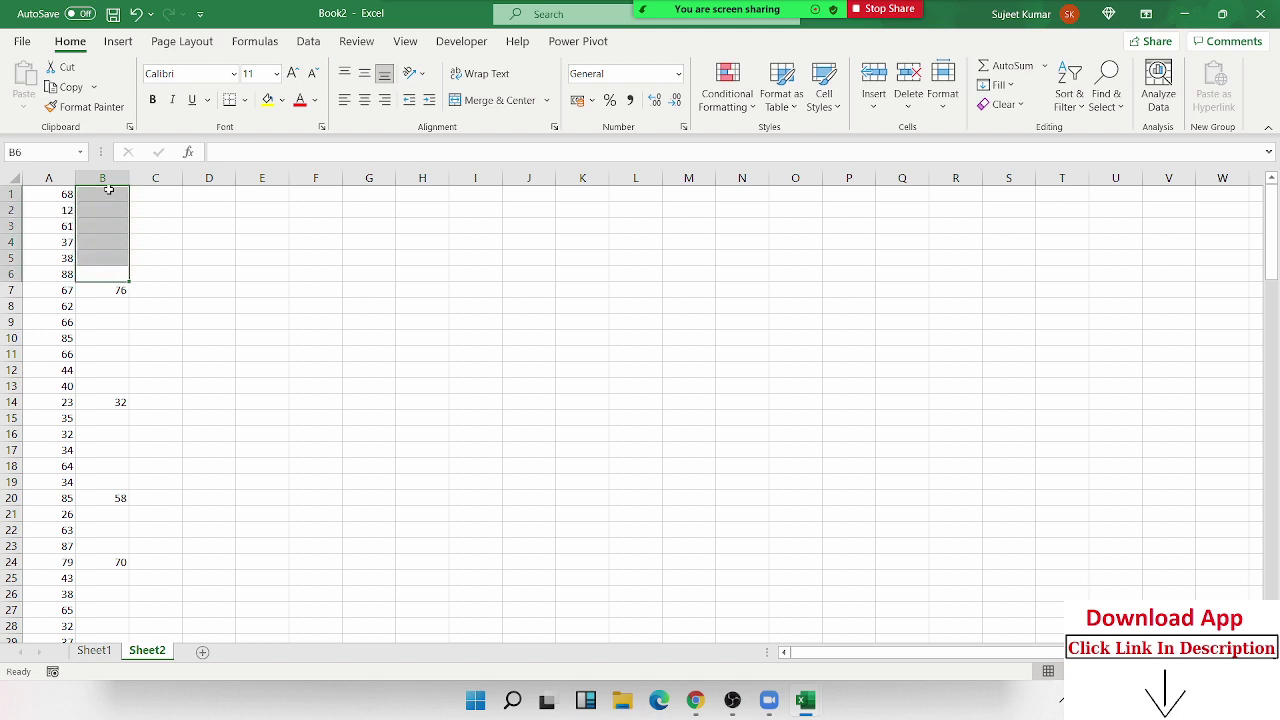
pyautogui.click(104, 287)
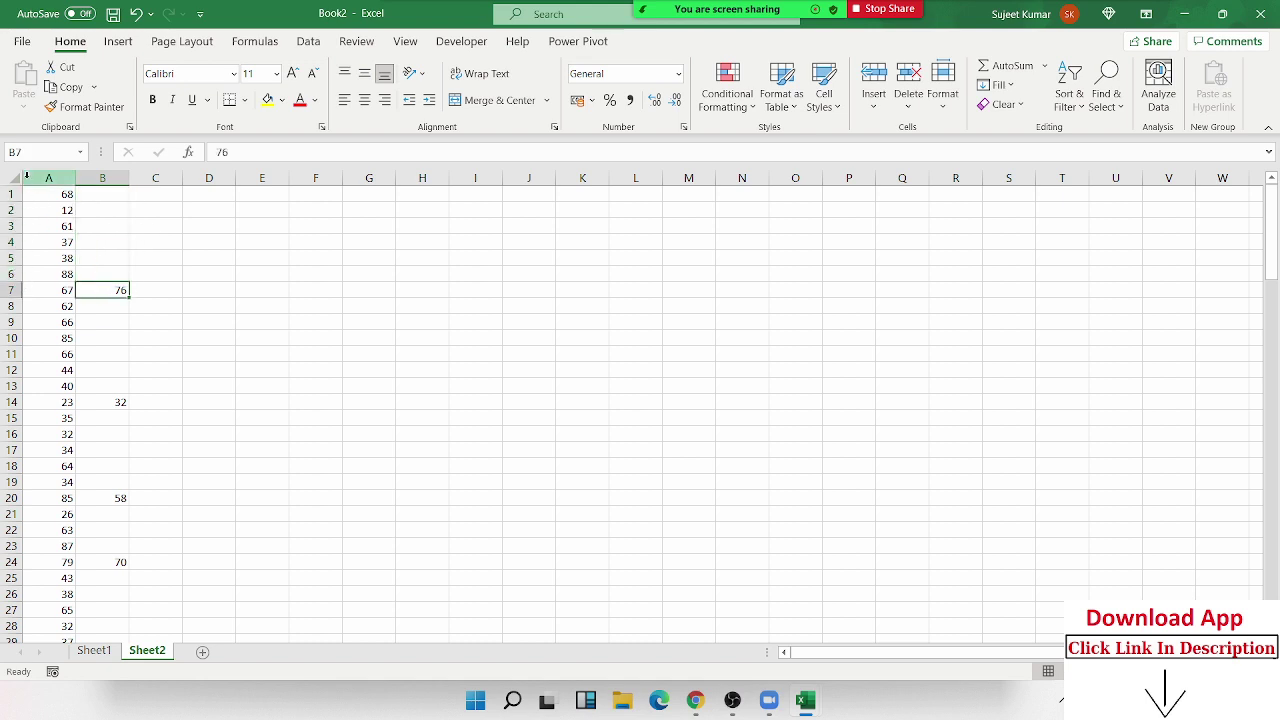
pyautogui.hotkey('ctrl', 'c')
pyautogui.click(48, 291)
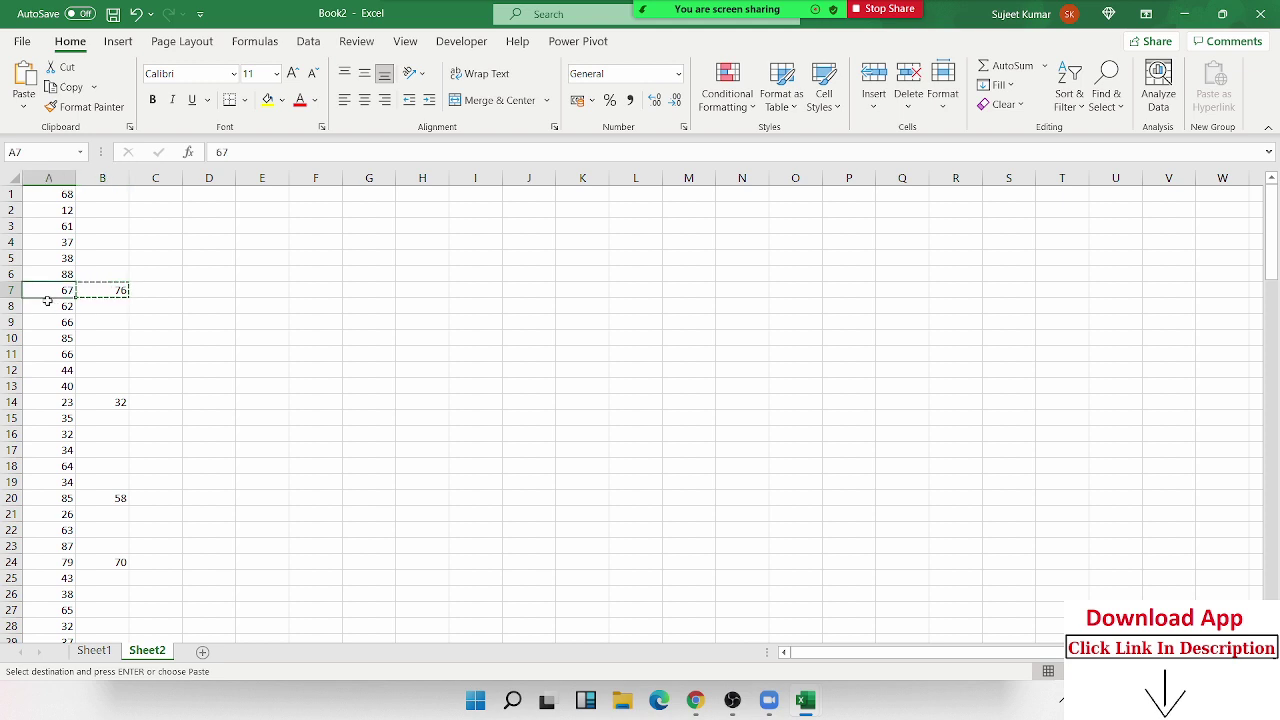
pyautogui.hotkey('ctrl', 'v')
pyautogui.click(121, 400)
pyautogui.hotkey('ctrl', 'c')
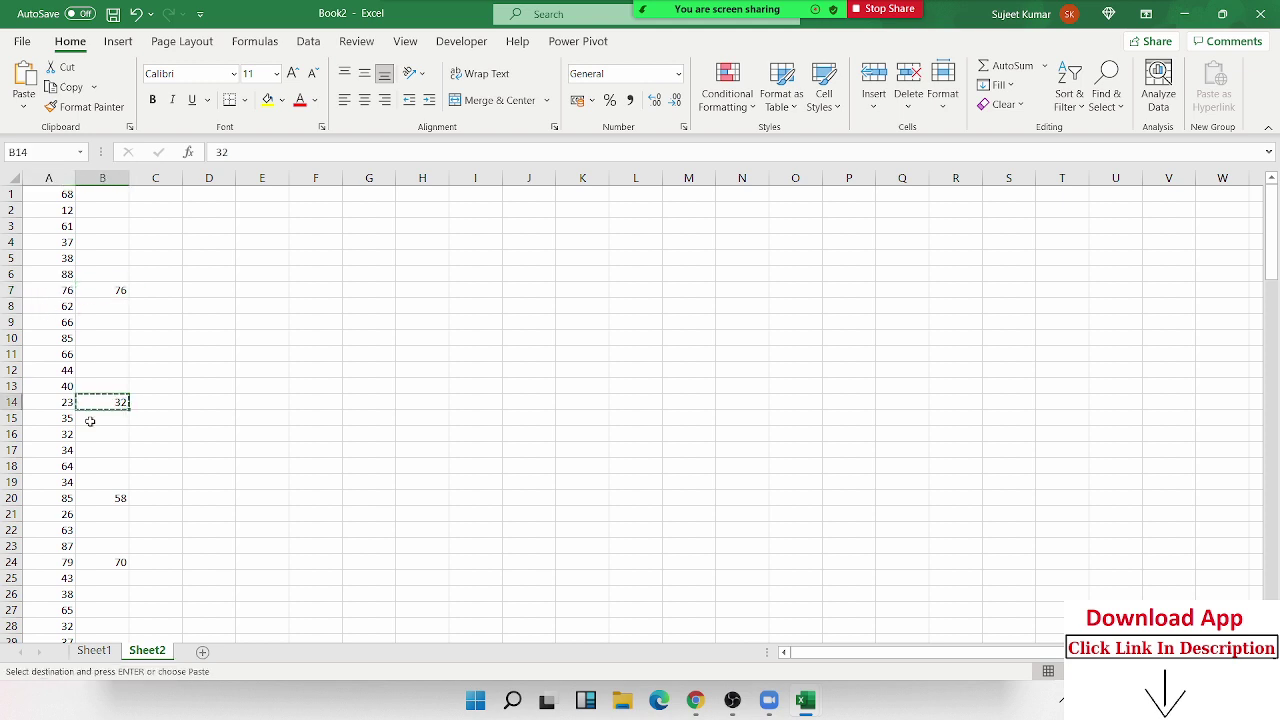
pyautogui.click(62, 403)
pyautogui.hotkey('ctrl', 'v')
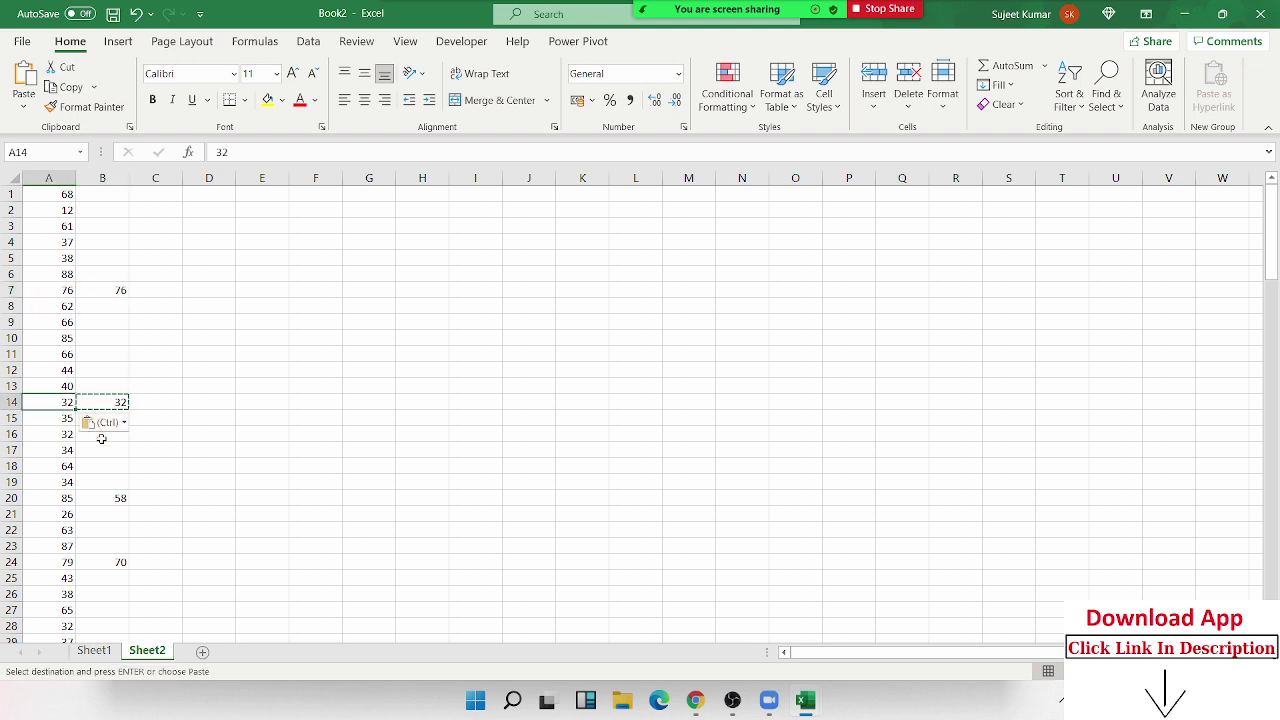
# Step: Undo the A7 and A14 pastes, then copy all of column B
pyautogui.hotkey('ctrl', 'z')
pyautogui.hotkey('ctrl', 'z')
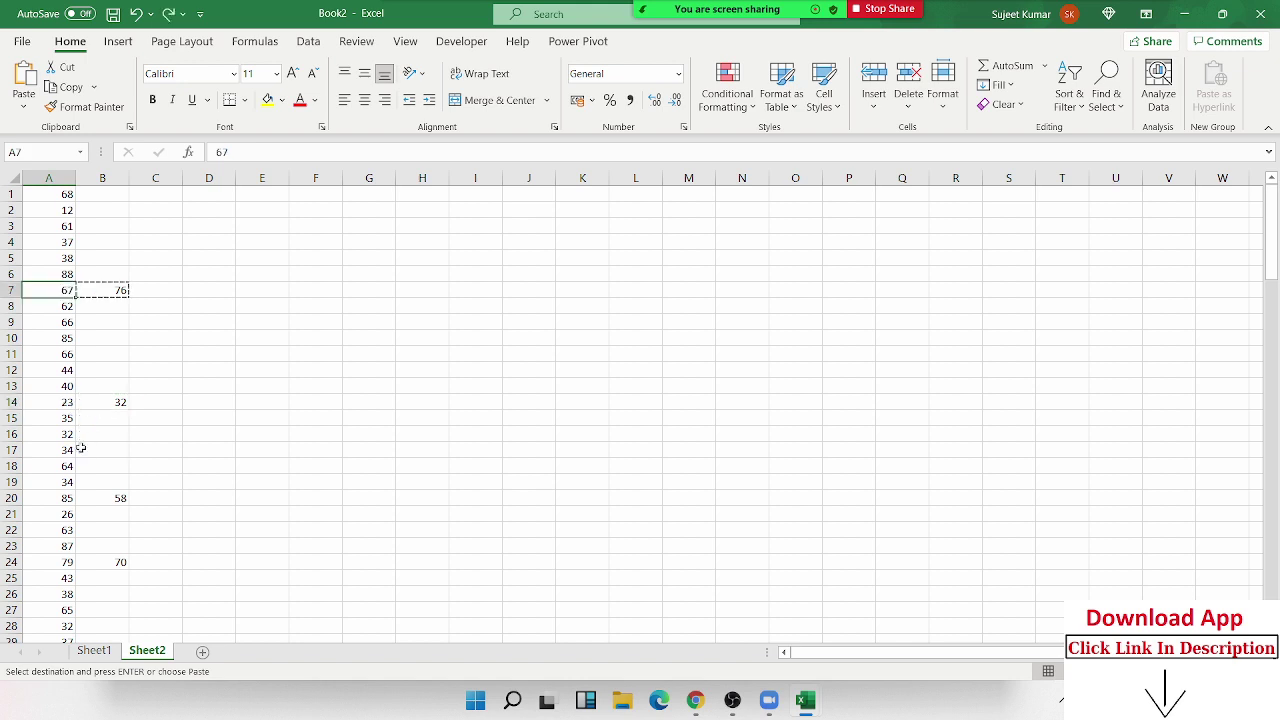
pyautogui.press('Escape')
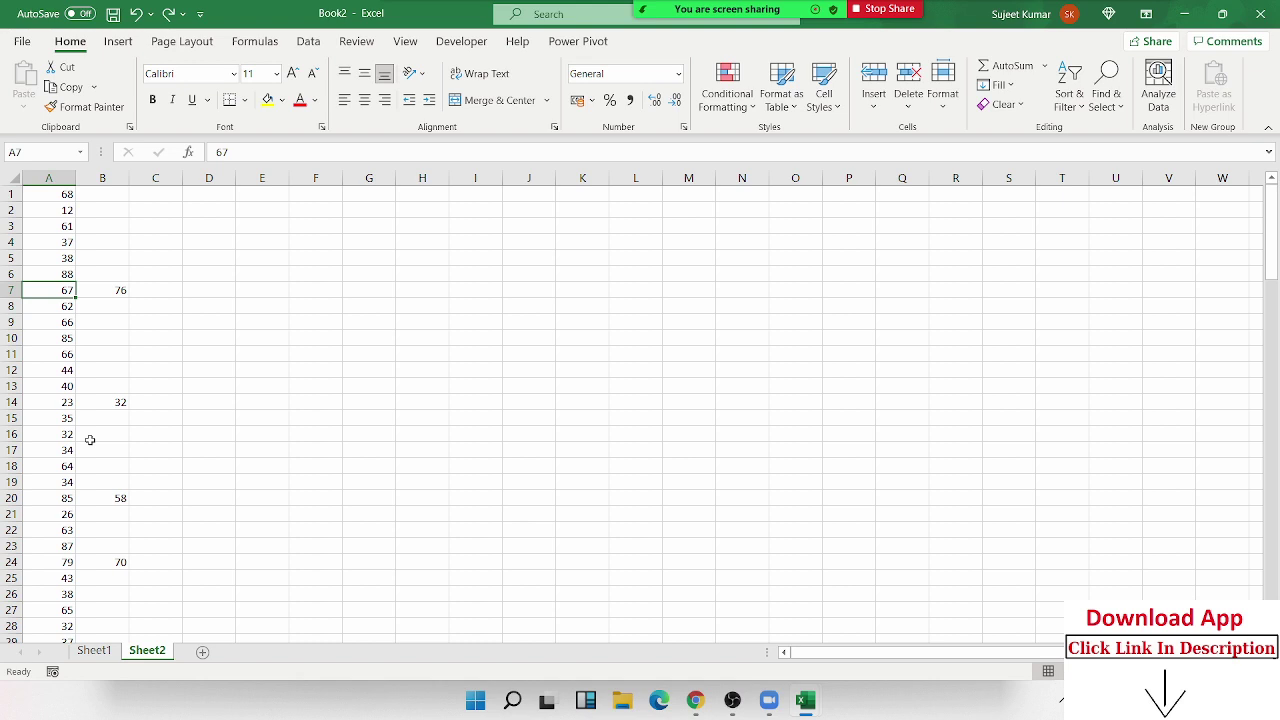
pyautogui.click(102, 178)
pyautogui.hotkey('ctrl', 'c')
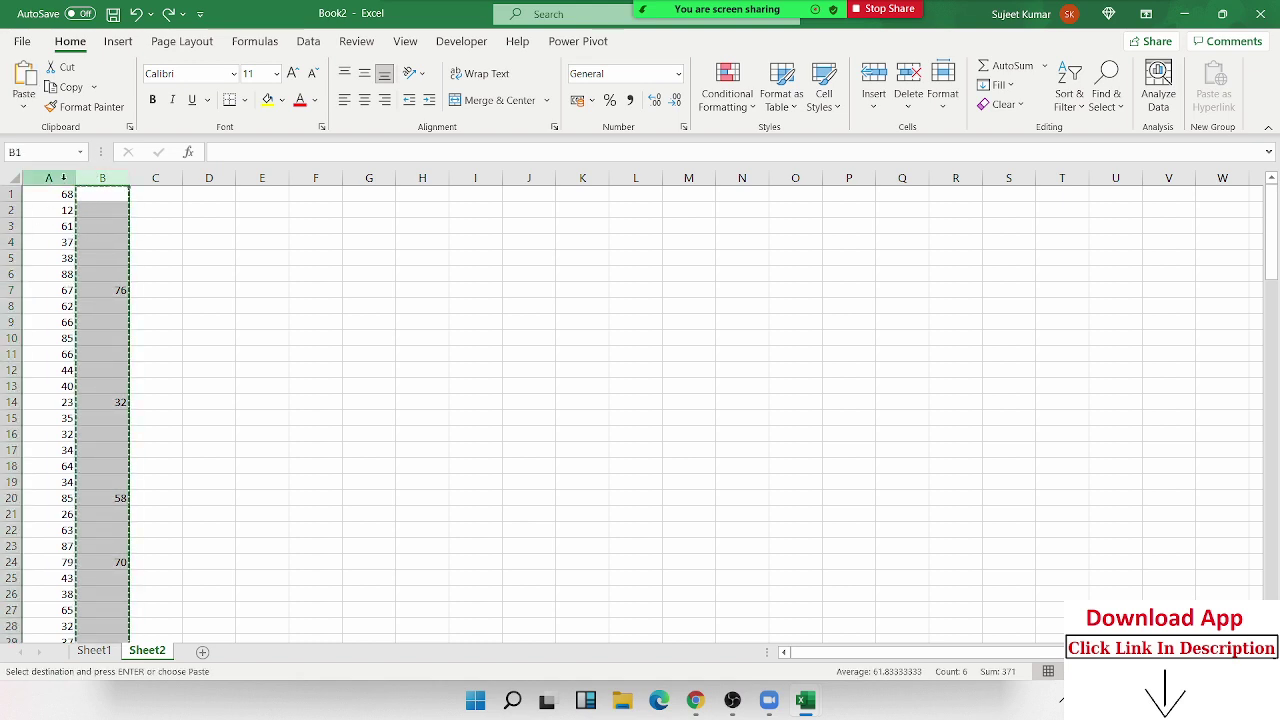
# Step: Paste column B over column A with Paste Special and Skip blanks on
pyautogui.click(48, 178)
pyautogui.rightClick(64, 180)
pyautogui.click(112, 295)
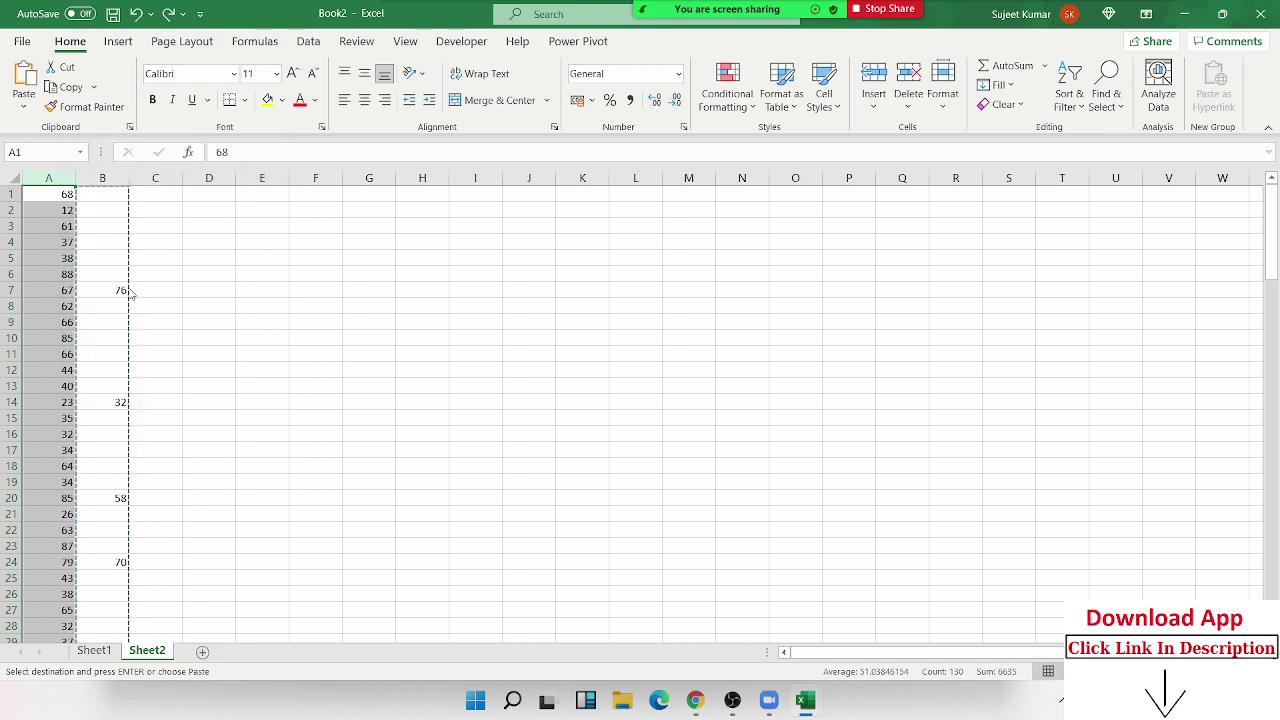
pyautogui.moveTo(146, 158); pyautogui.dragTo(578, 190)
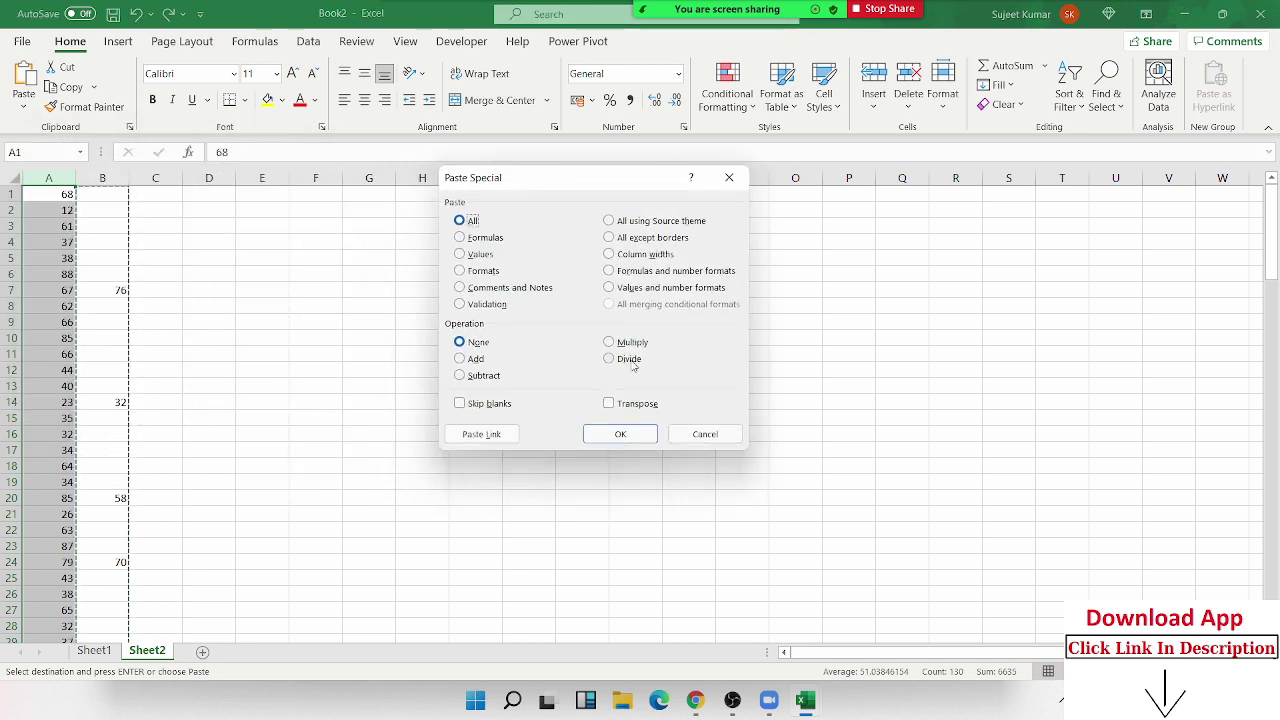
pyautogui.click(461, 404)
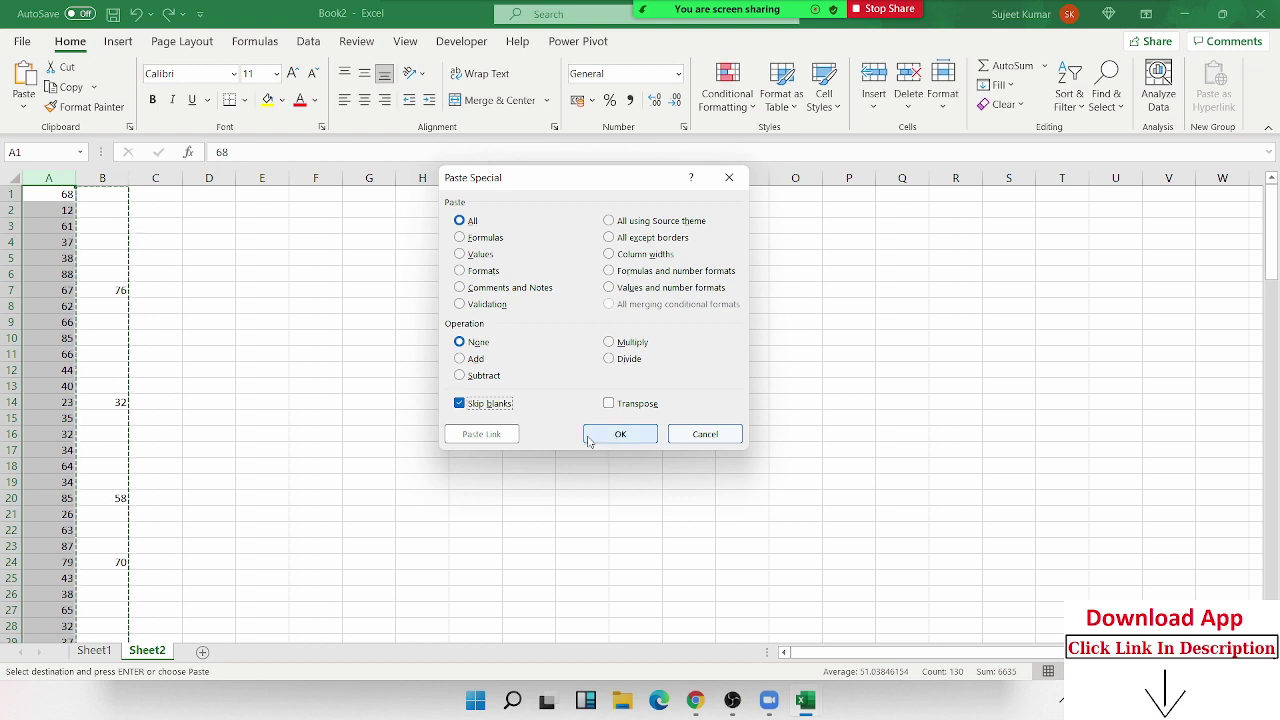
pyautogui.click(620, 434)
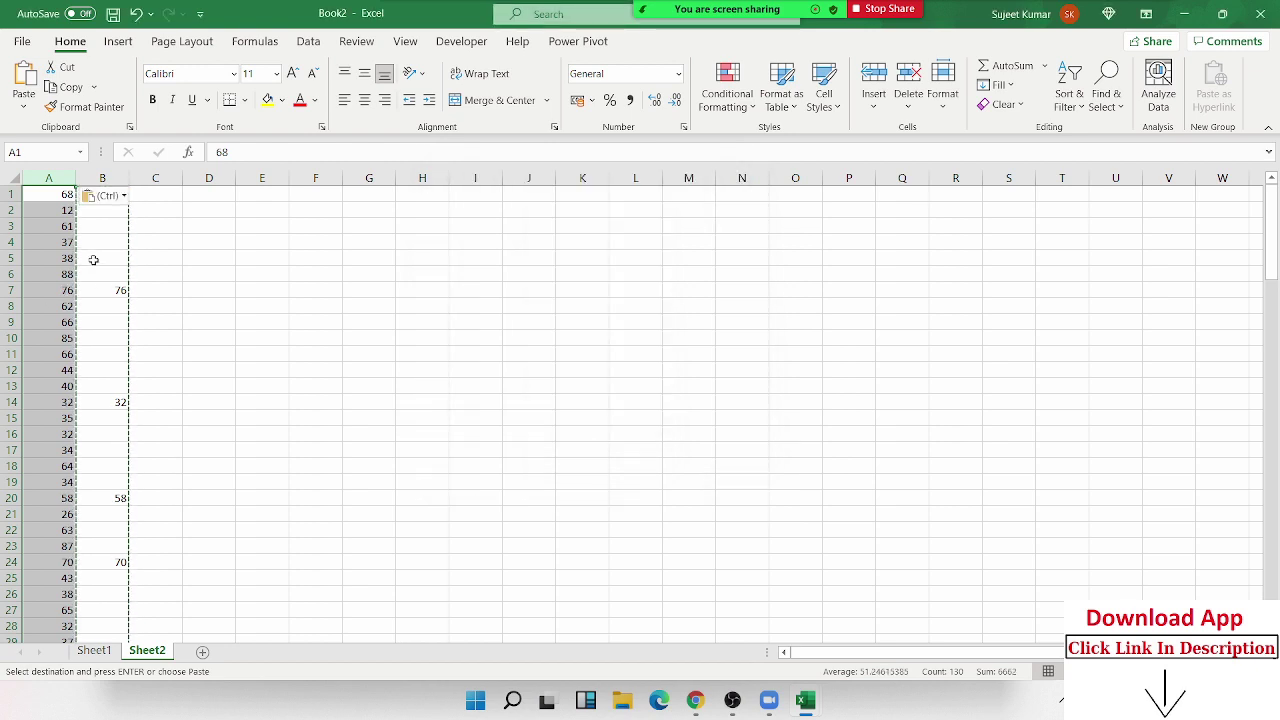
# Step: Select the blank ranges B1:B5, B8:B13, B15:B19, B21:B23 and row 14 to check the result
pyautogui.moveTo(93, 260); pyautogui.dragTo(100, 197)
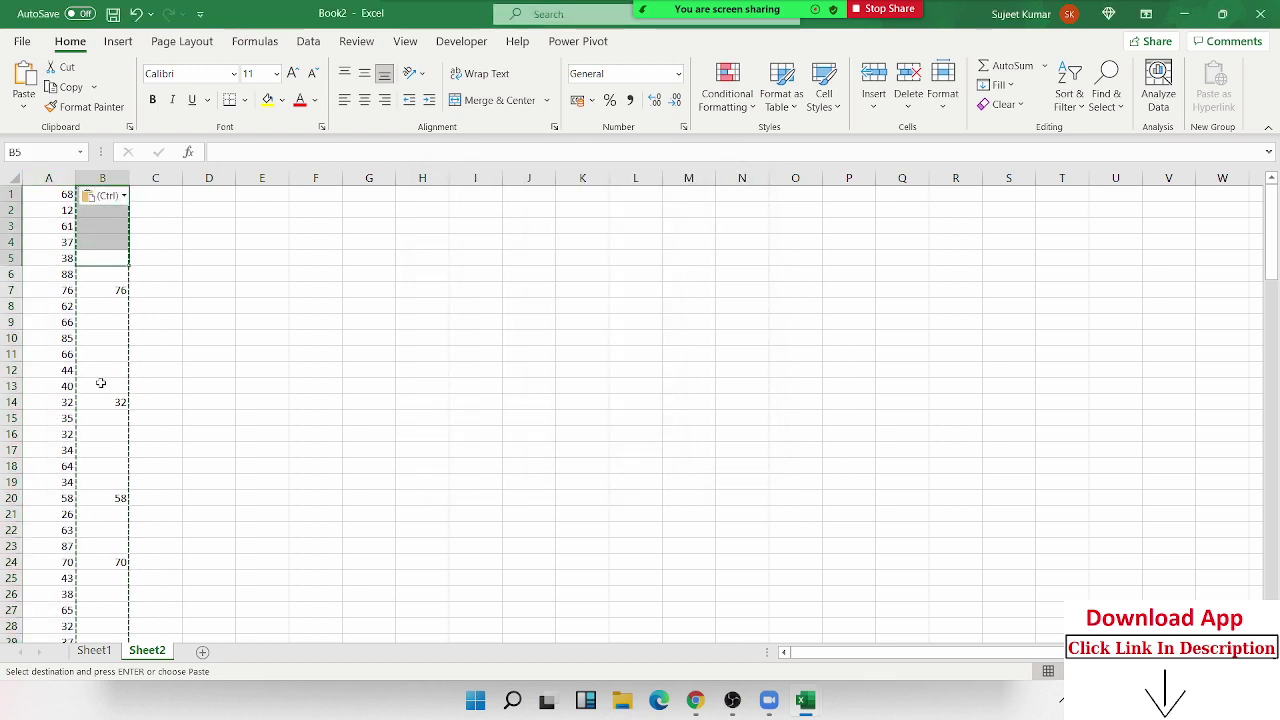
pyautogui.moveTo(101, 383); pyautogui.dragTo(106, 304)
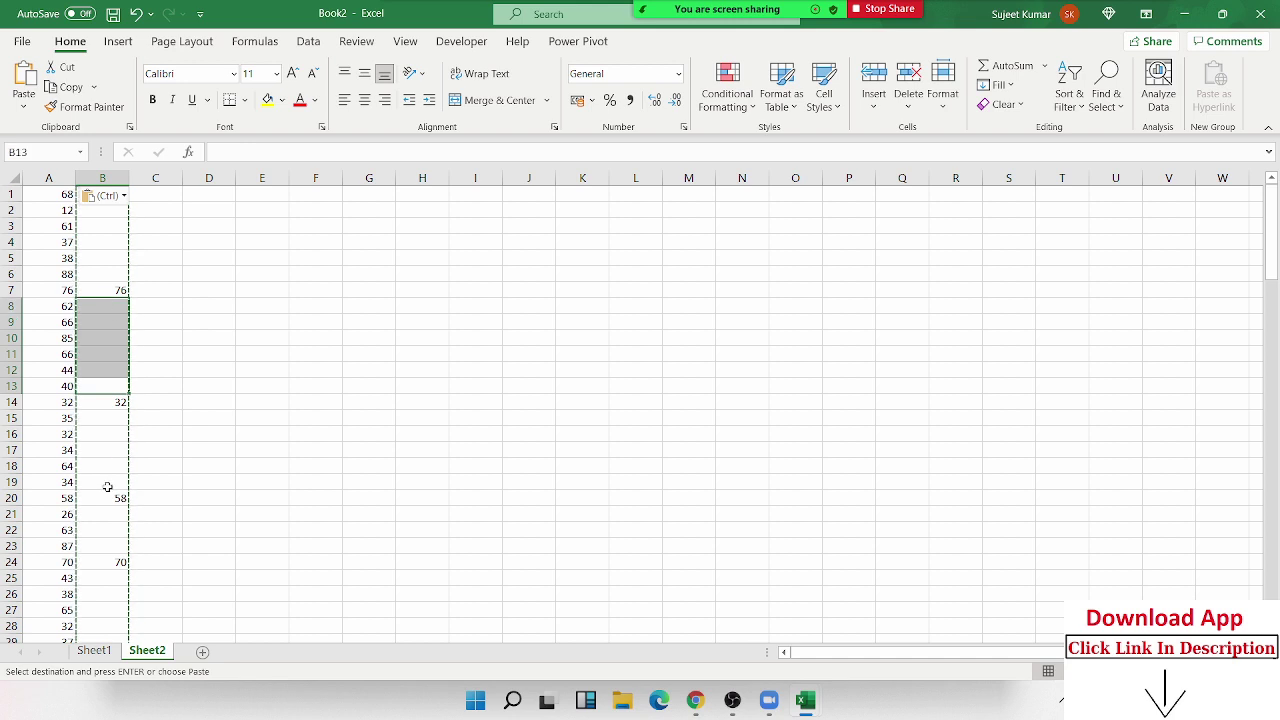
pyautogui.moveTo(107, 487); pyautogui.dragTo(106, 418)
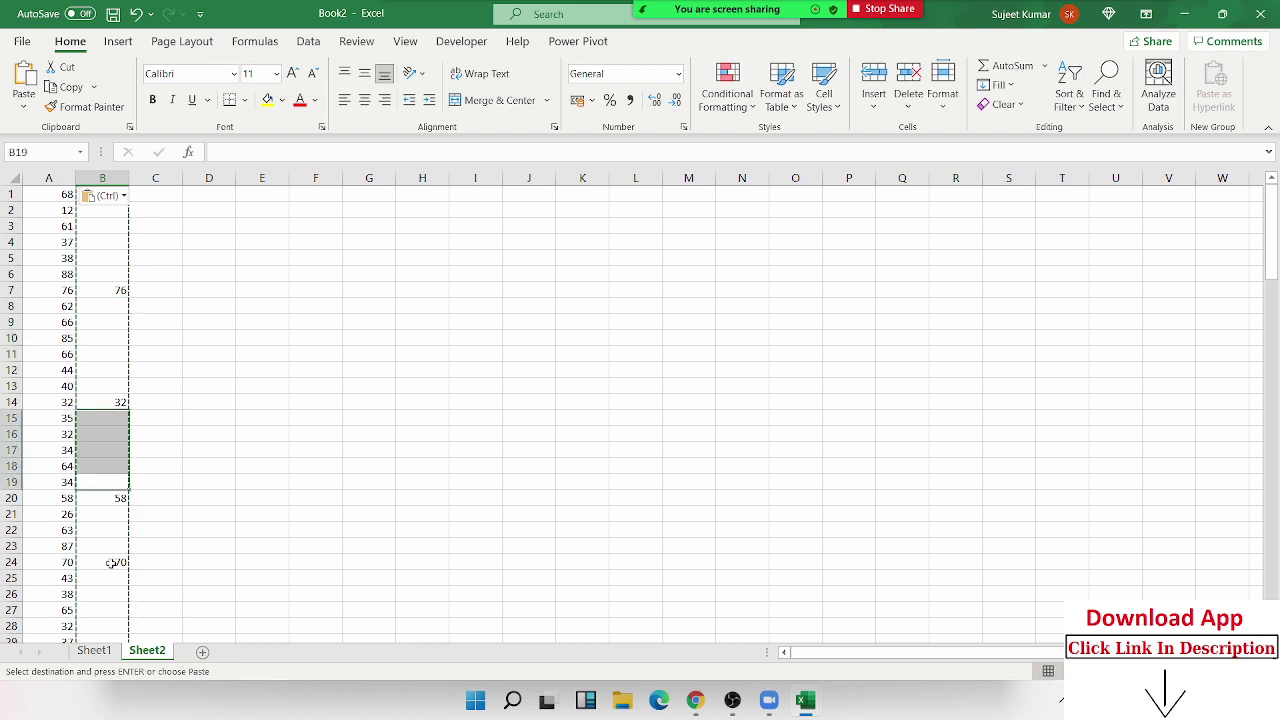
pyautogui.moveTo(103, 546); pyautogui.dragTo(105, 498)
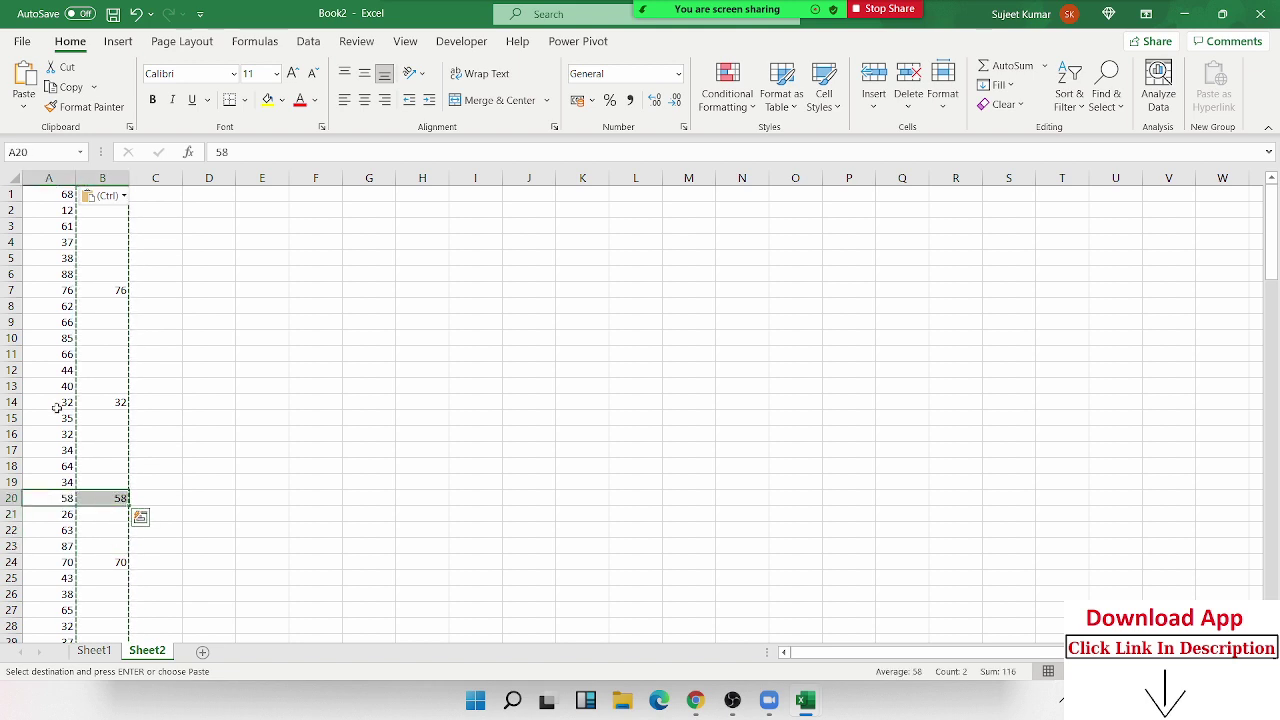
pyautogui.moveTo(57, 402); pyautogui.dragTo(100, 402)
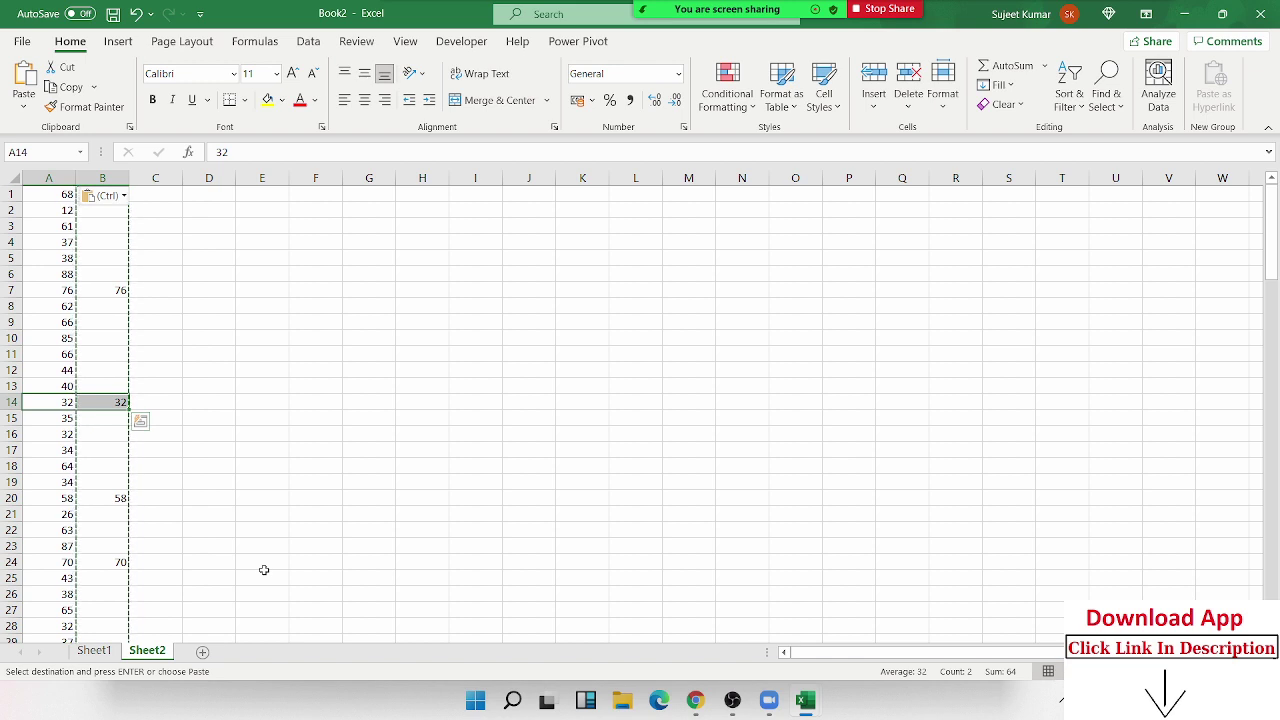
# Step: On Sheet1, paste the G:J P-1 to P-4 scores into columns B to E
pyautogui.click(94, 650)
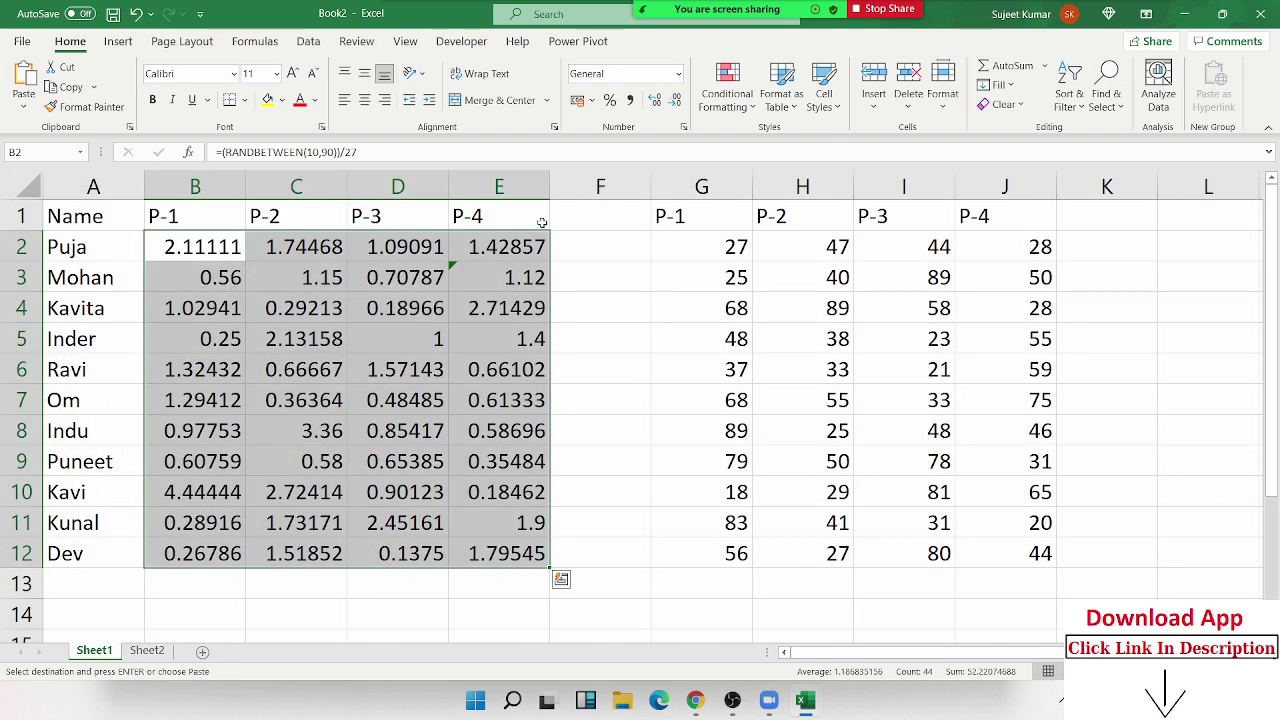
pyautogui.click(604, 188)
pyautogui.moveTo(604, 188); pyautogui.dragTo(195, 188)
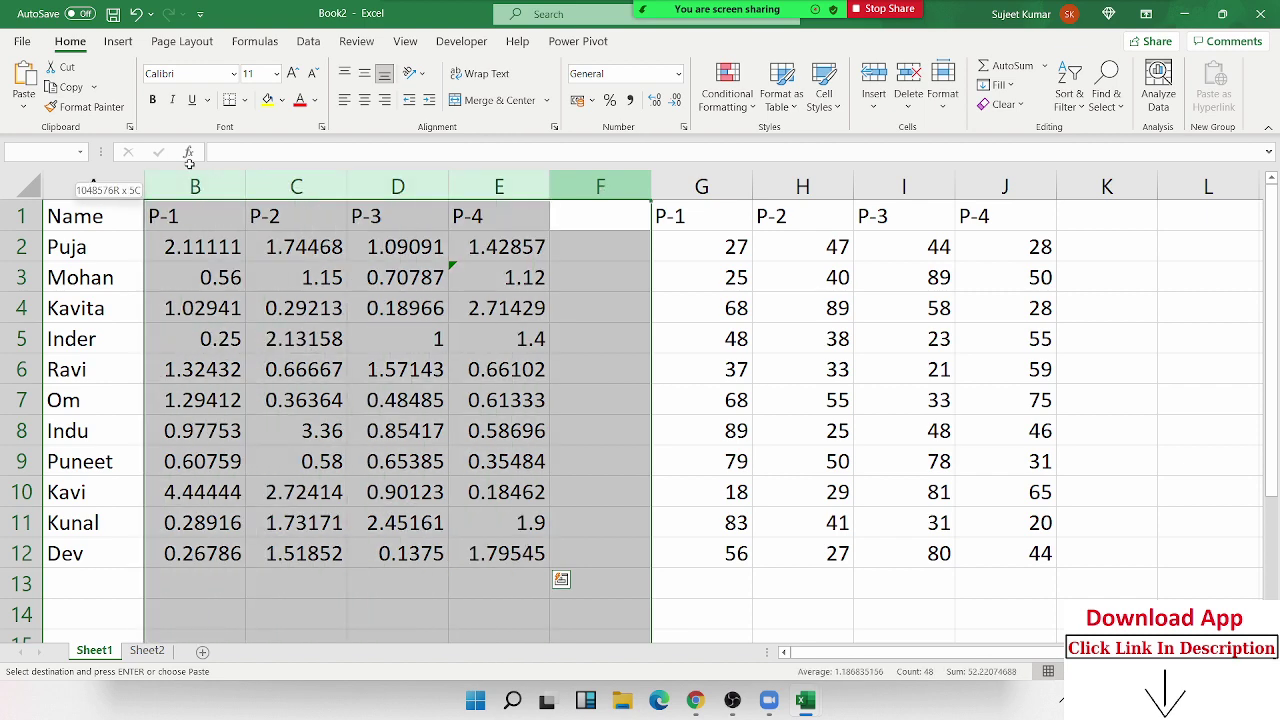
pyautogui.press('Return')
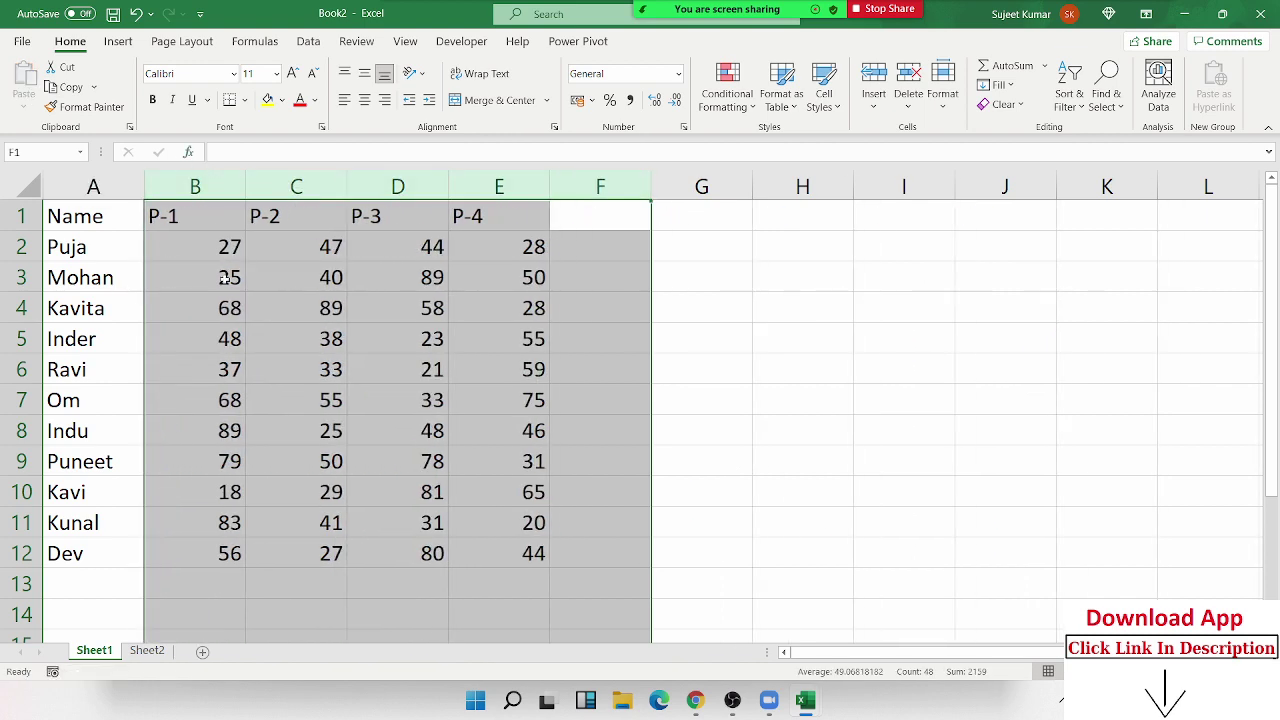
pyautogui.click(224, 278)
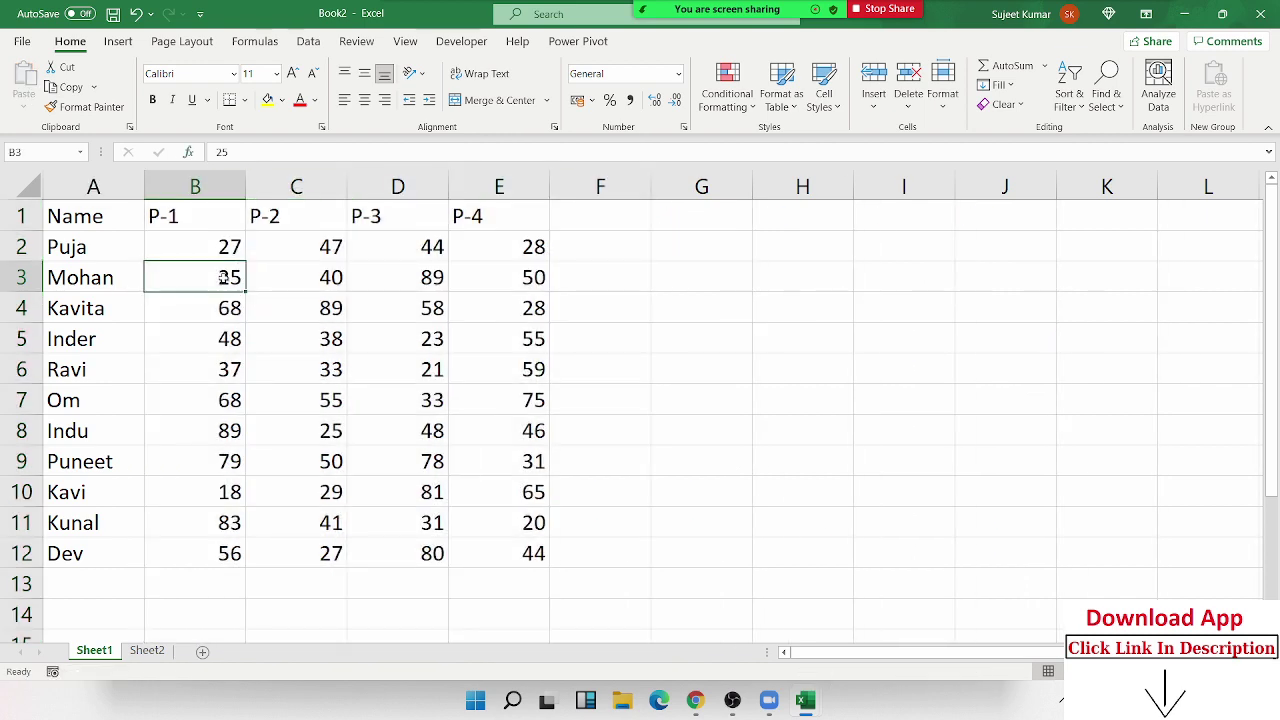
pyautogui.click(160, 651)
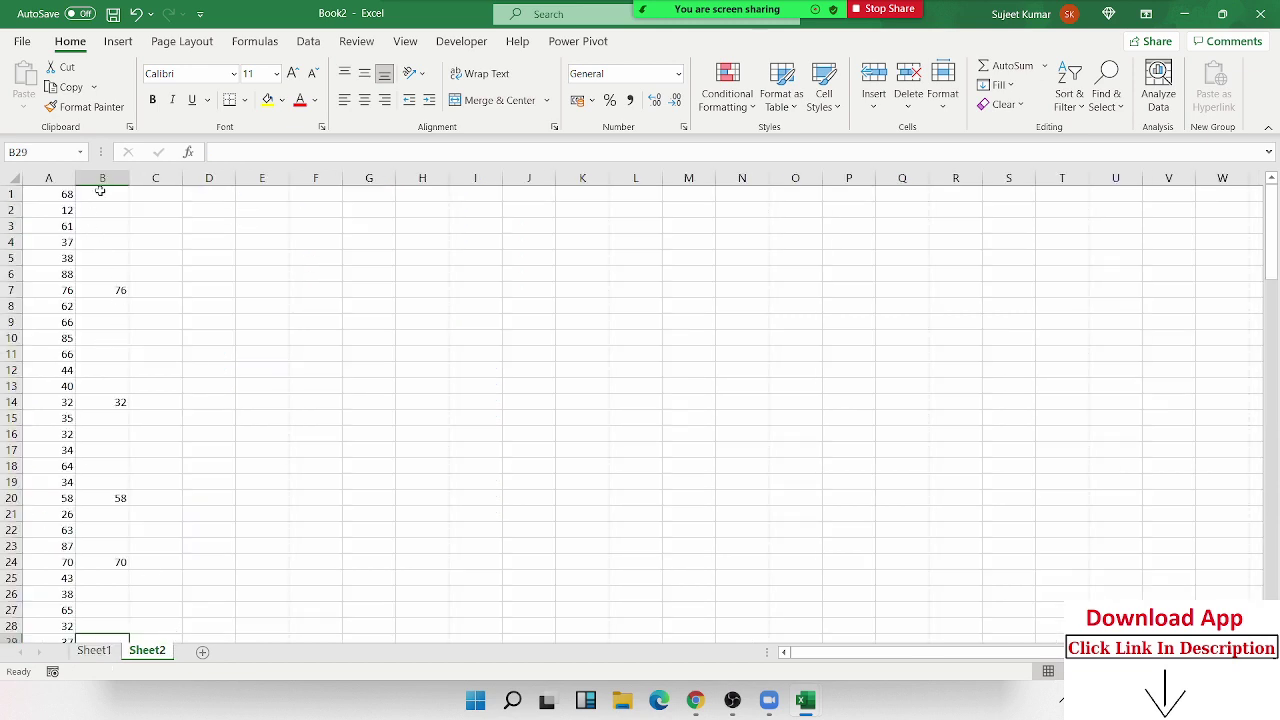
pyautogui.click(100, 190)
pyautogui.hotkey('ctrl', 'shift', 'End')
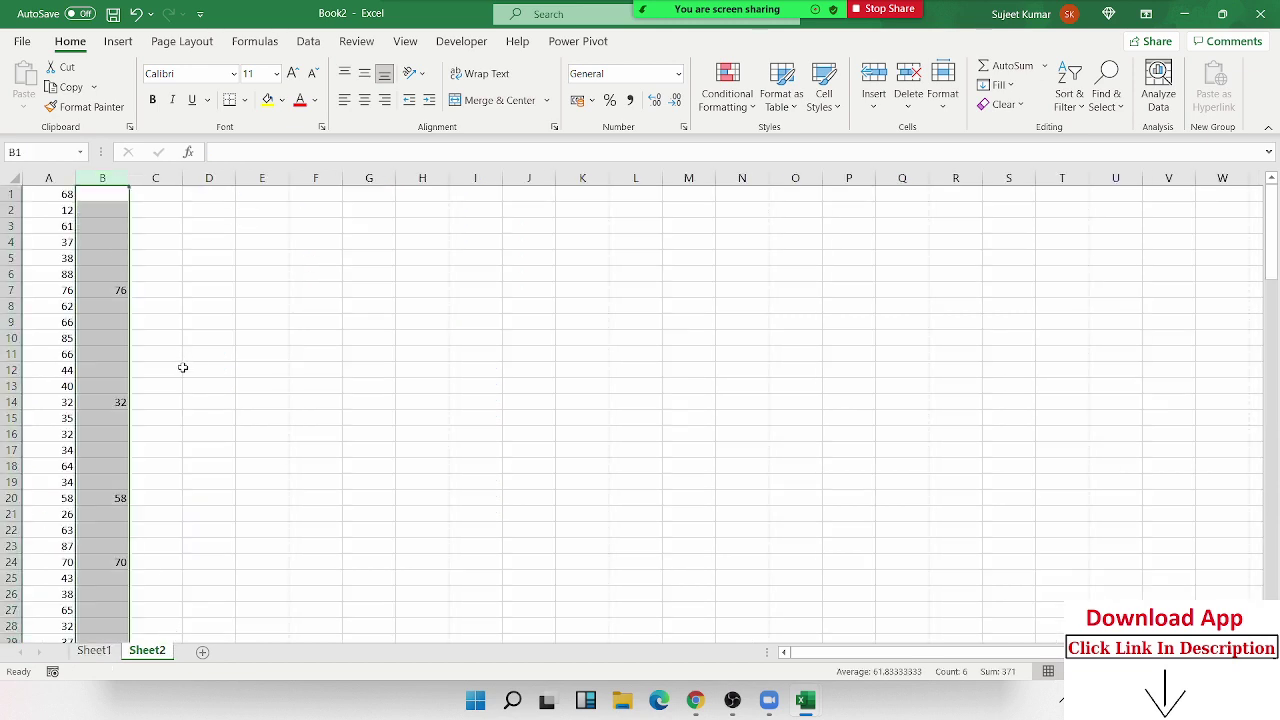
pyautogui.hotkey('ctrl', 'c')
pyautogui.click(45, 193)
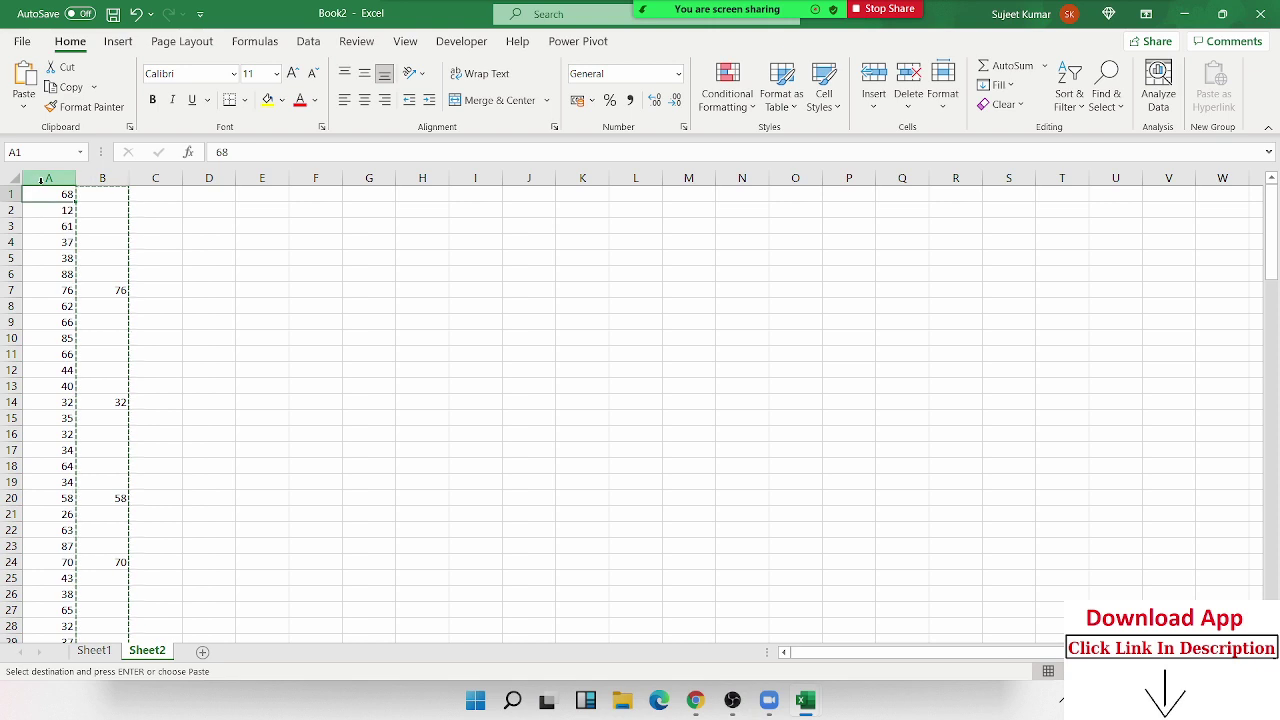
pyautogui.click(40, 179)
pyautogui.rightClick(42, 180)
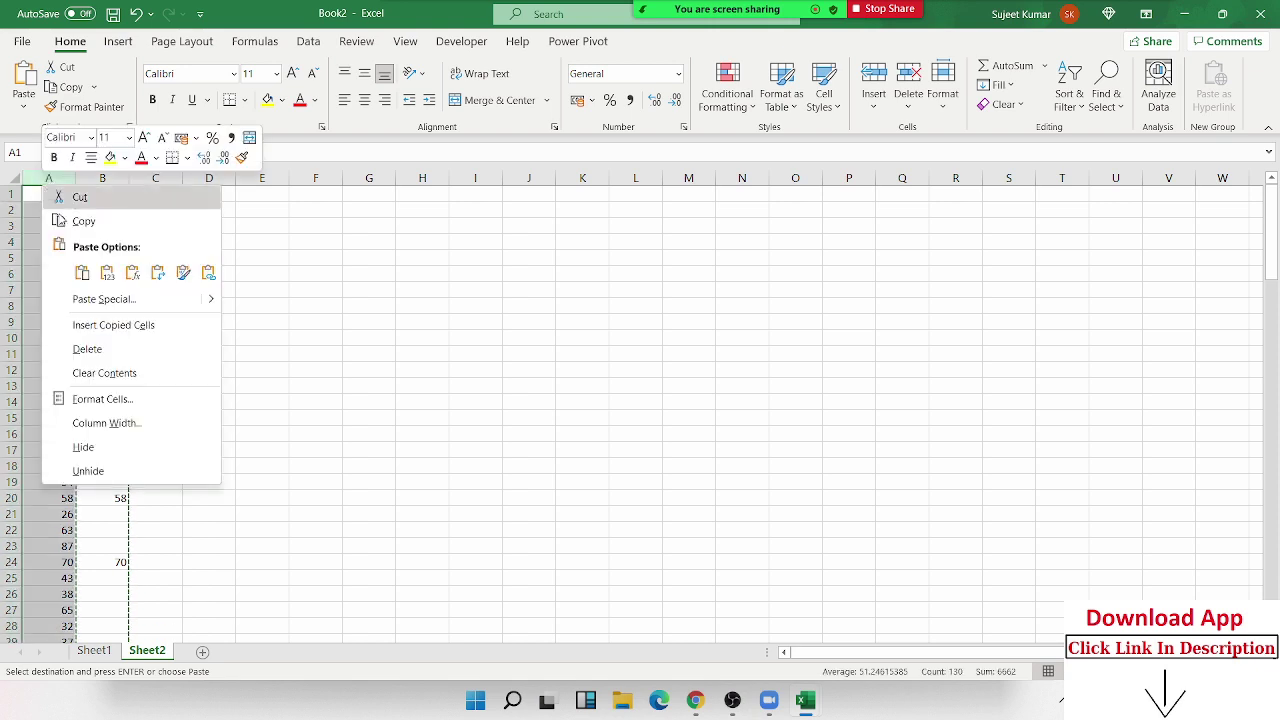
pyautogui.click(126, 299)
pyautogui.moveTo(150, 156); pyautogui.dragTo(854, 90)
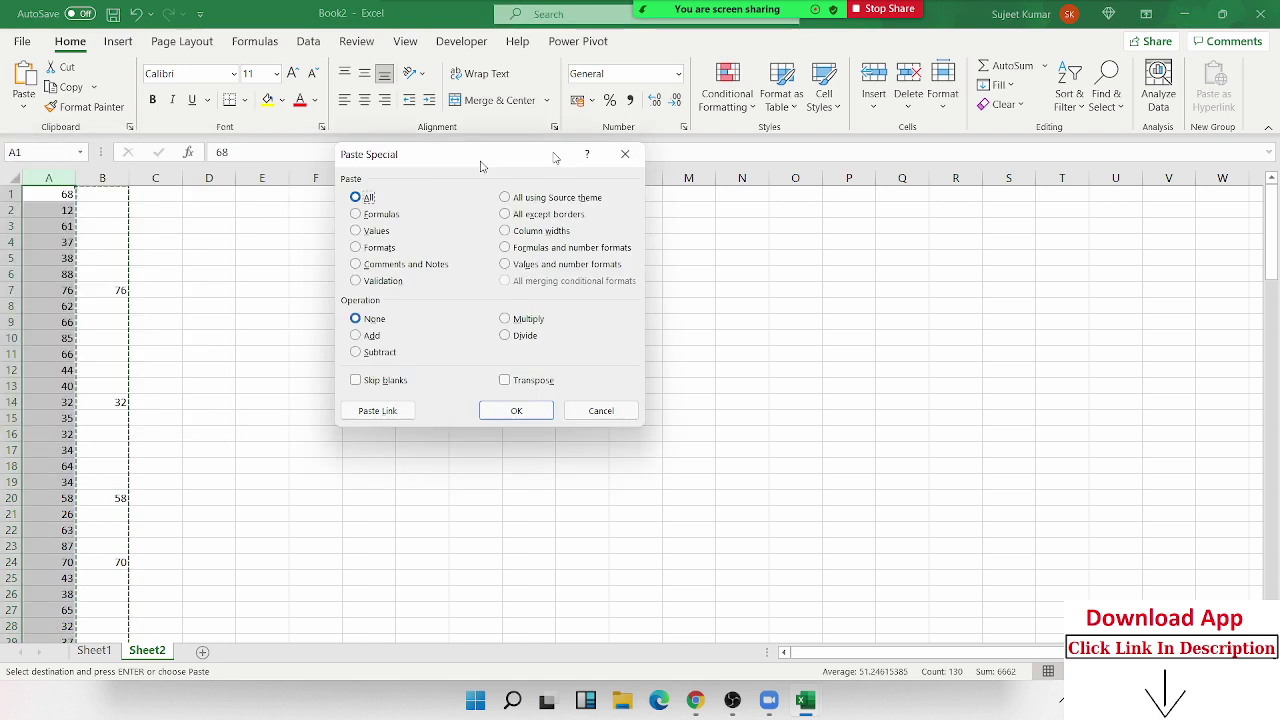
pyautogui.click(733, 310)
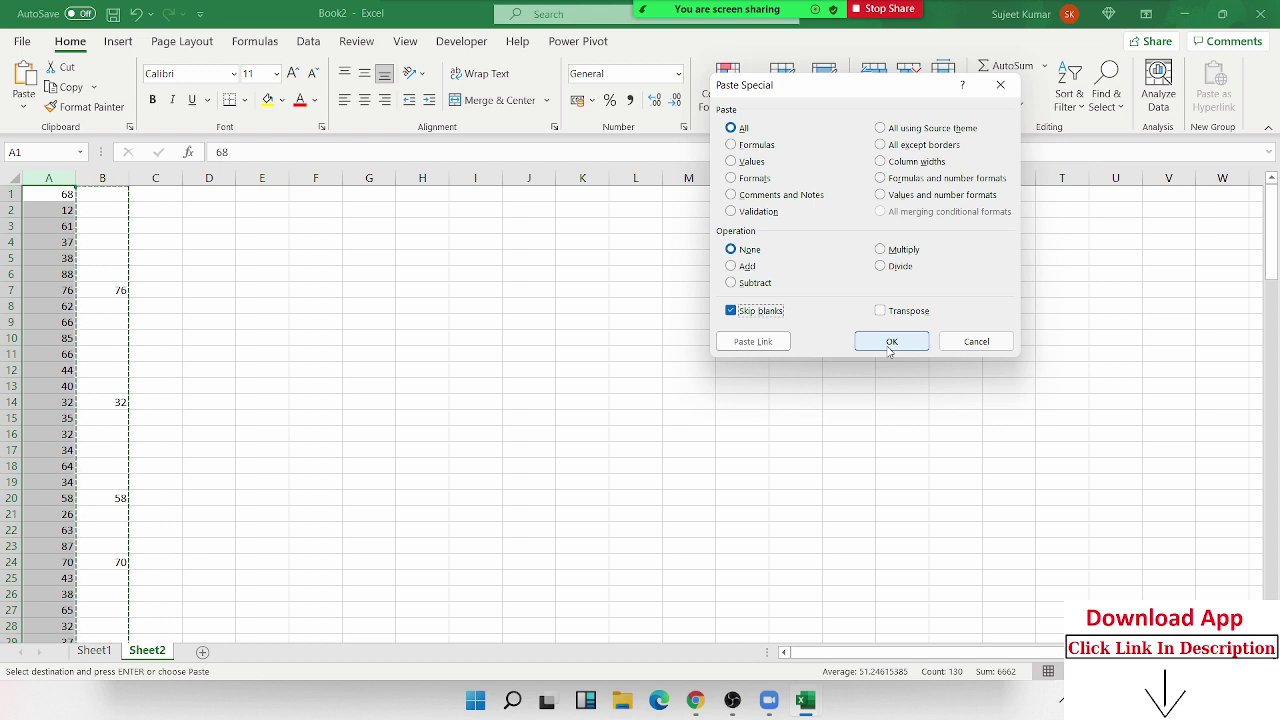
pyautogui.click(889, 342)
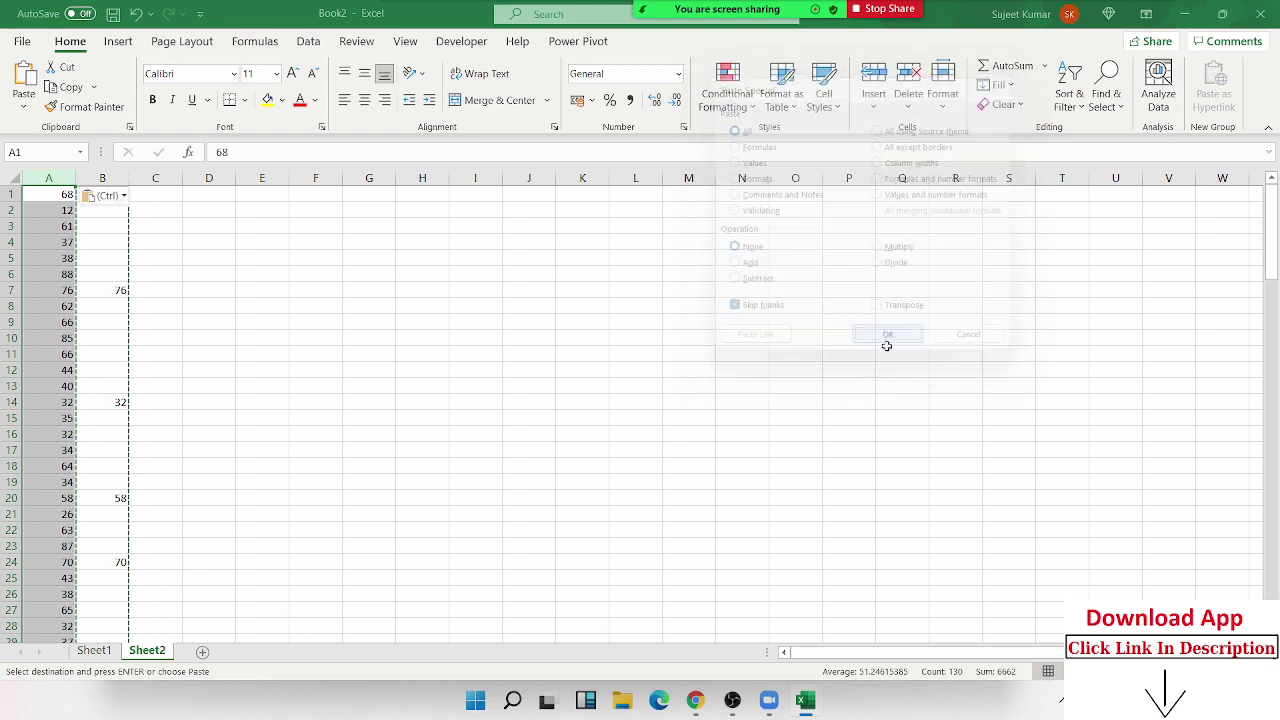
pyautogui.click(94, 650)
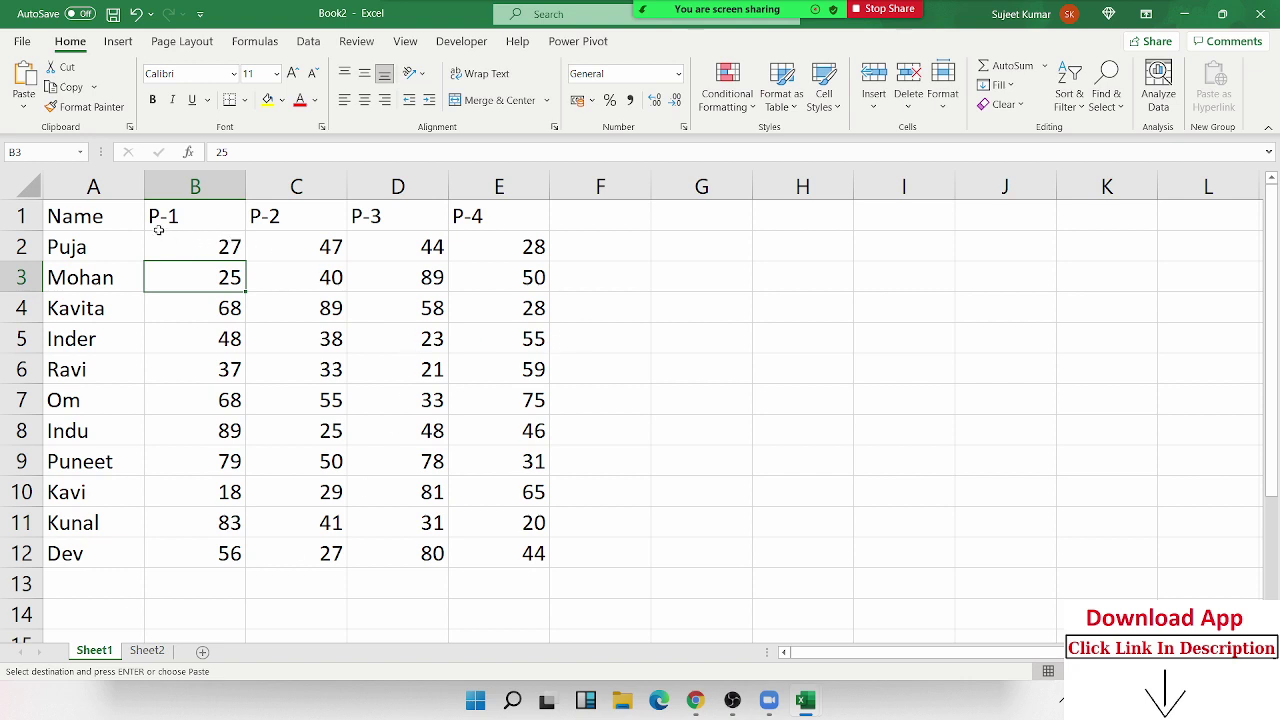
pyautogui.moveTo(158, 230); pyautogui.dragTo(410, 378)
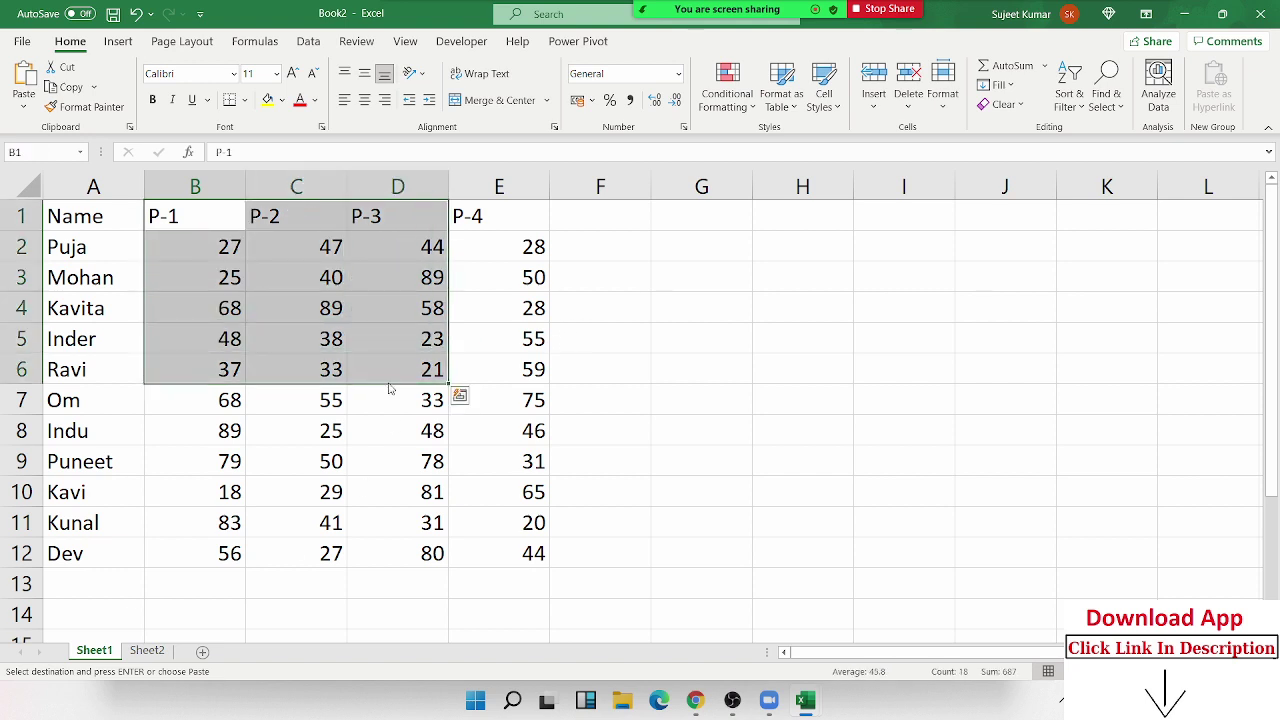
pyautogui.click(412, 462)
pyautogui.click(230, 250)
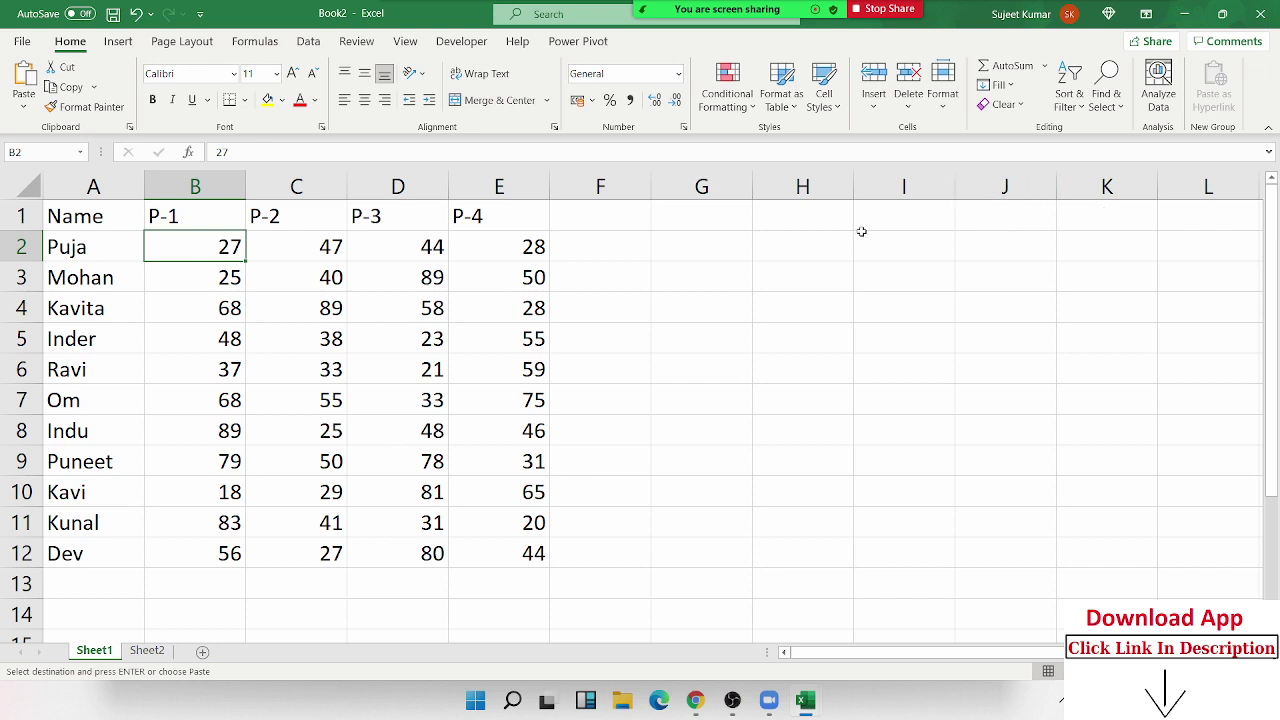
pyautogui.click(749, 252)
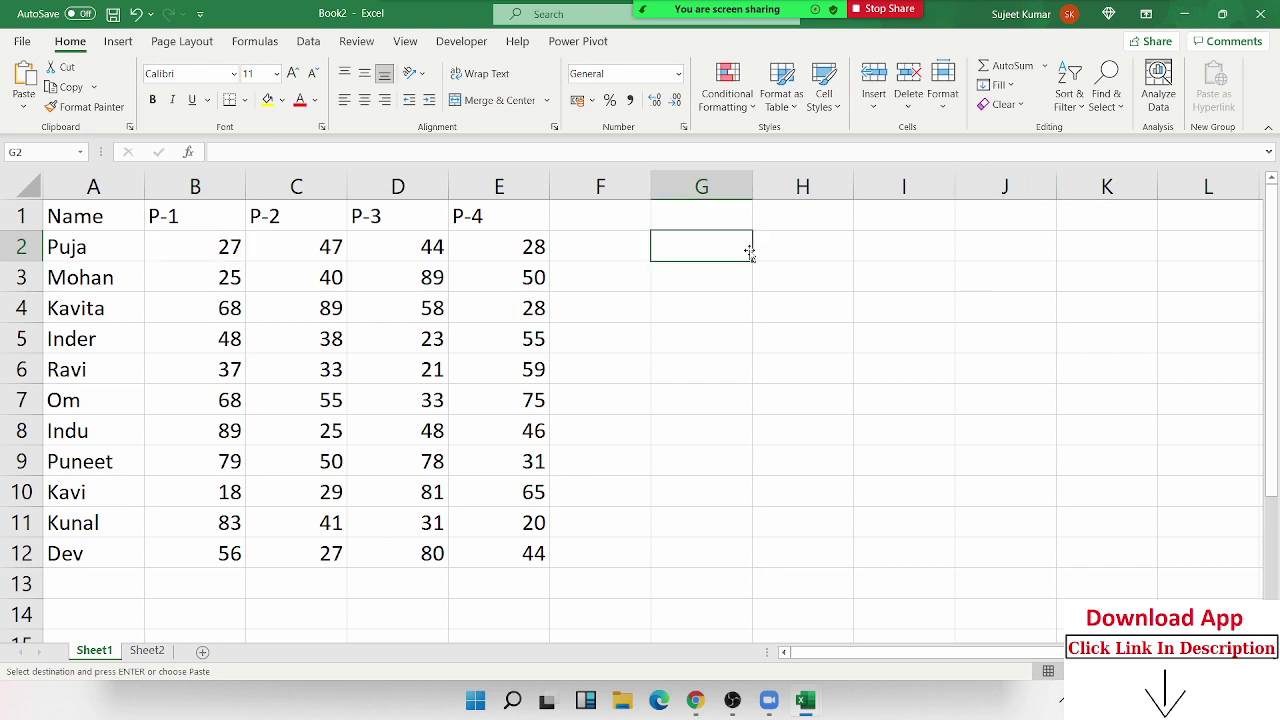
pyautogui.press('Up')
pyautogui.write('=')
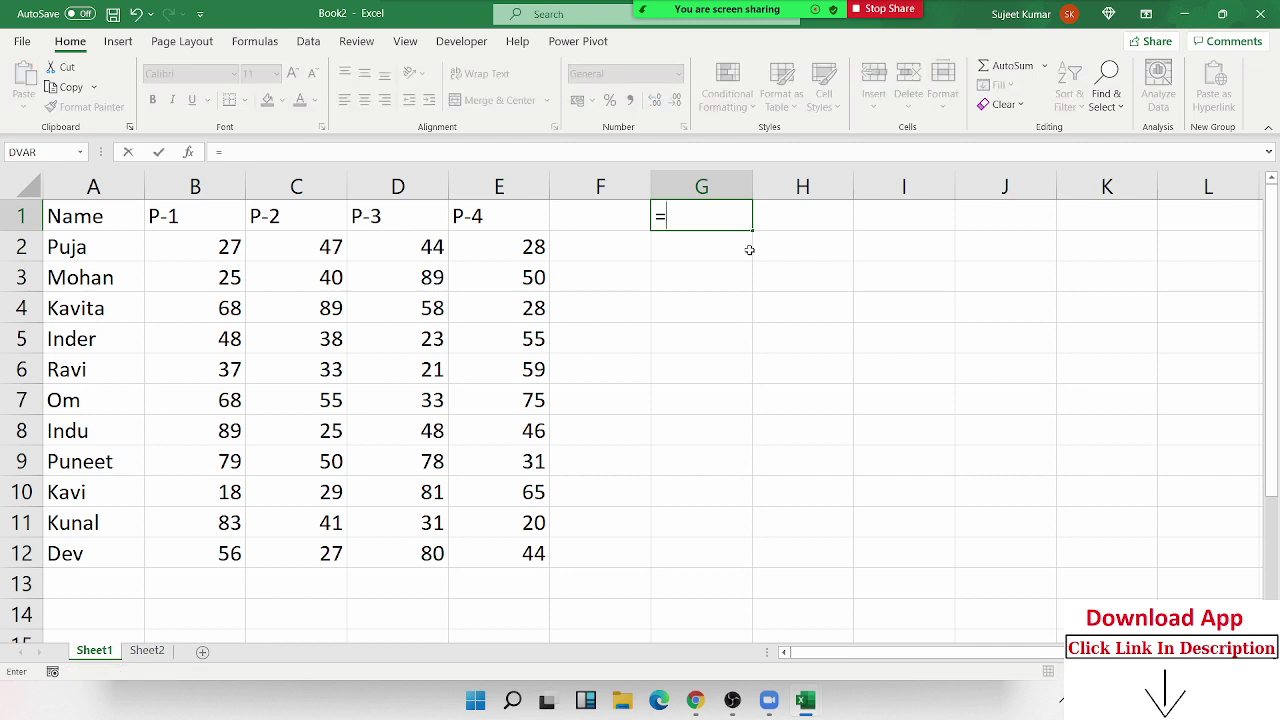
pyautogui.click(83, 219)
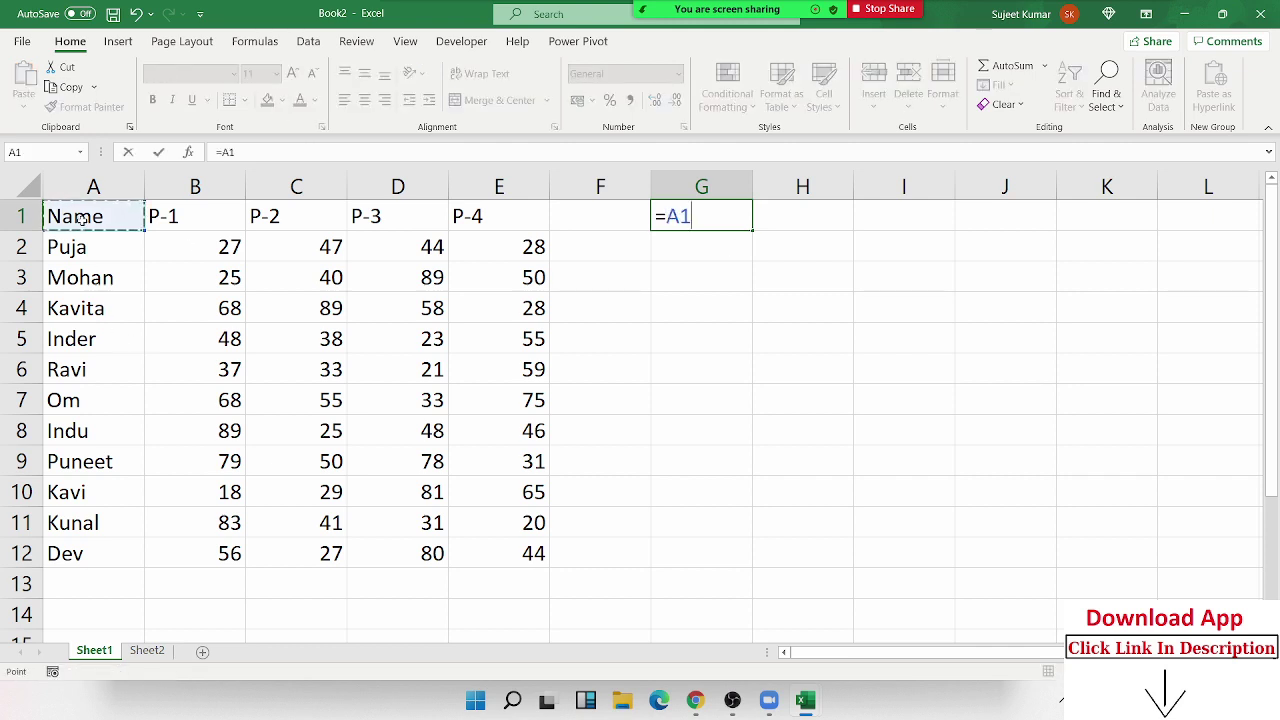
pyautogui.press('Return')
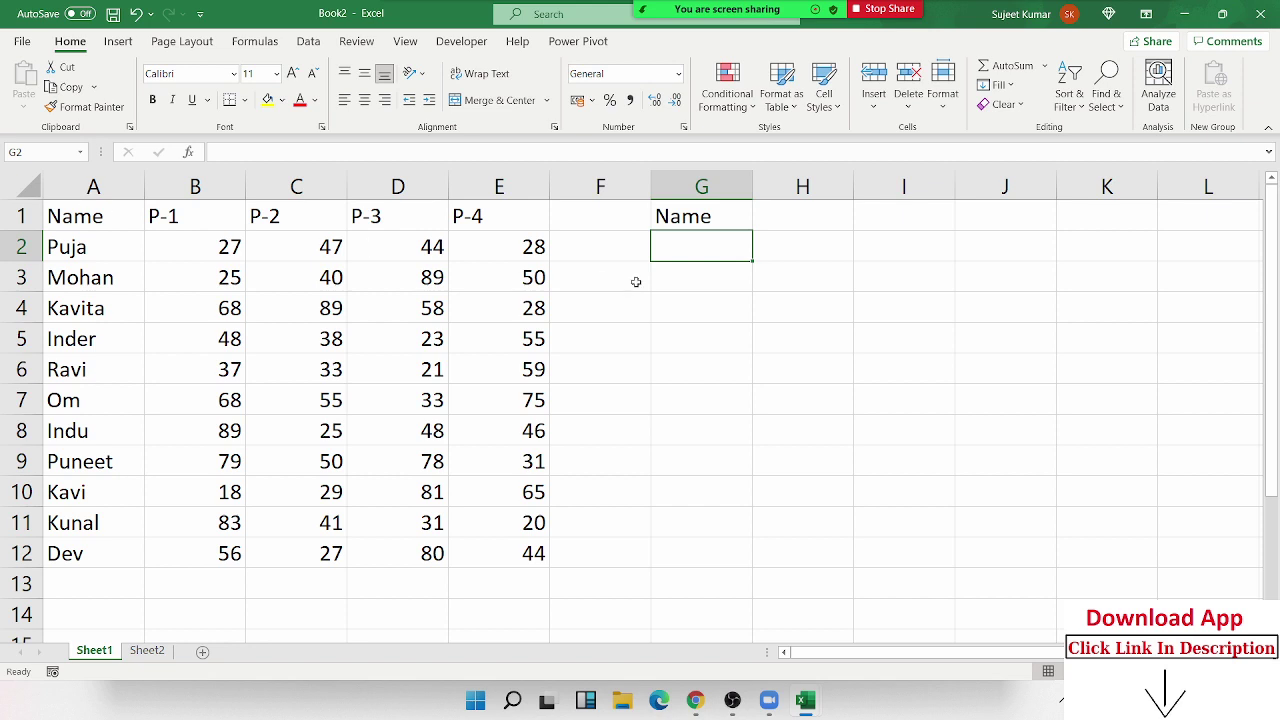
pyautogui.click(705, 222)
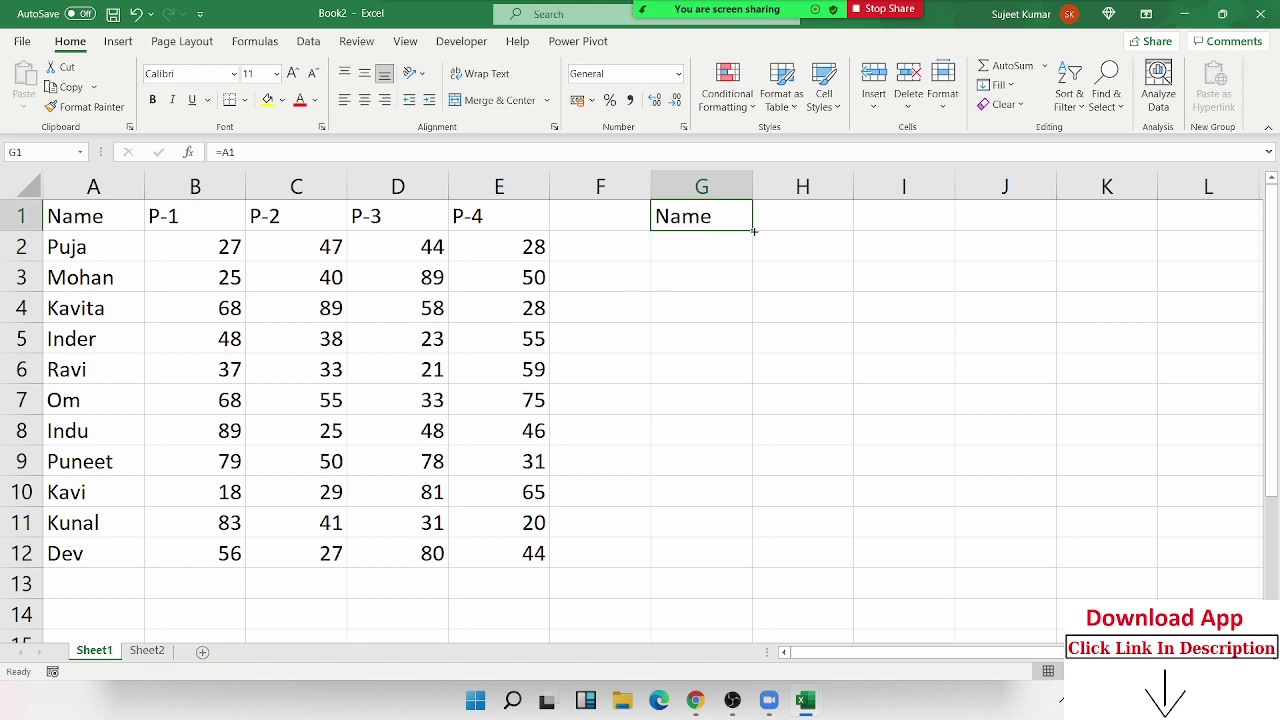
pyautogui.moveTo(753, 231)
pyautogui.mouseDown()
pyautogui.moveTo(1058, 231)
pyautogui.moveTo(1050, 566)
pyautogui.mouseUp()
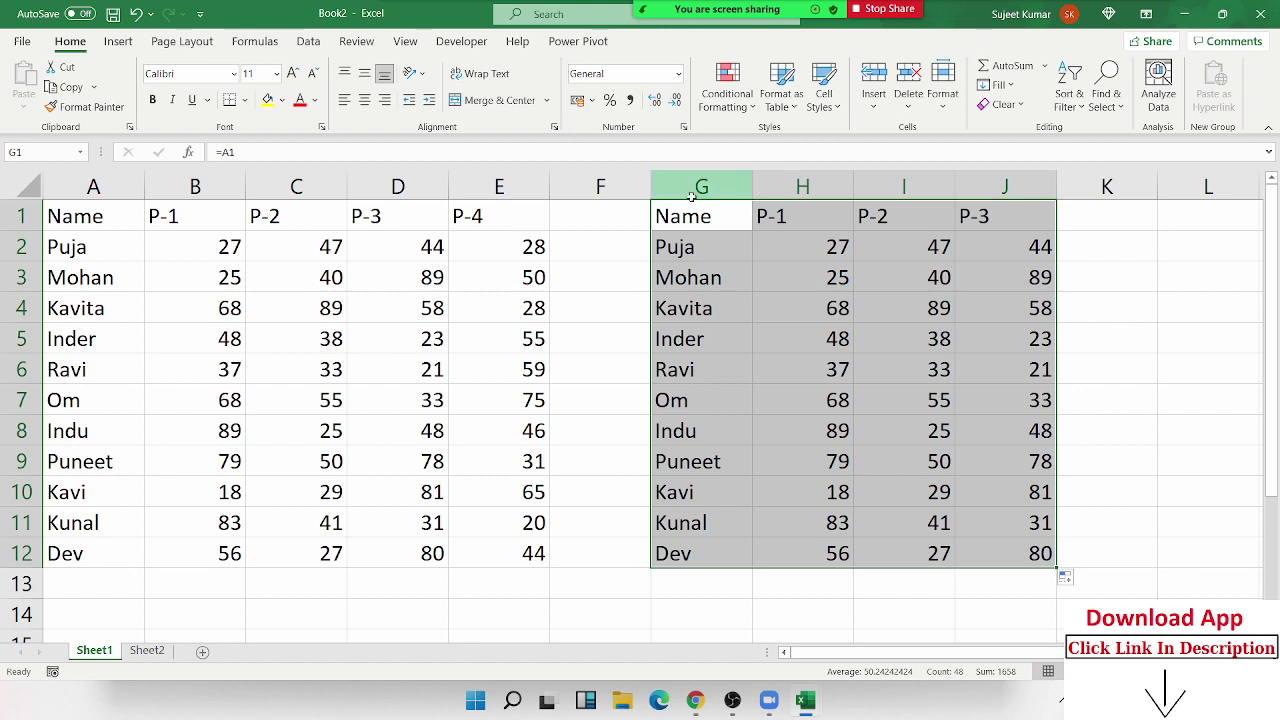
pyautogui.moveTo(692, 195); pyautogui.dragTo(1013, 220)
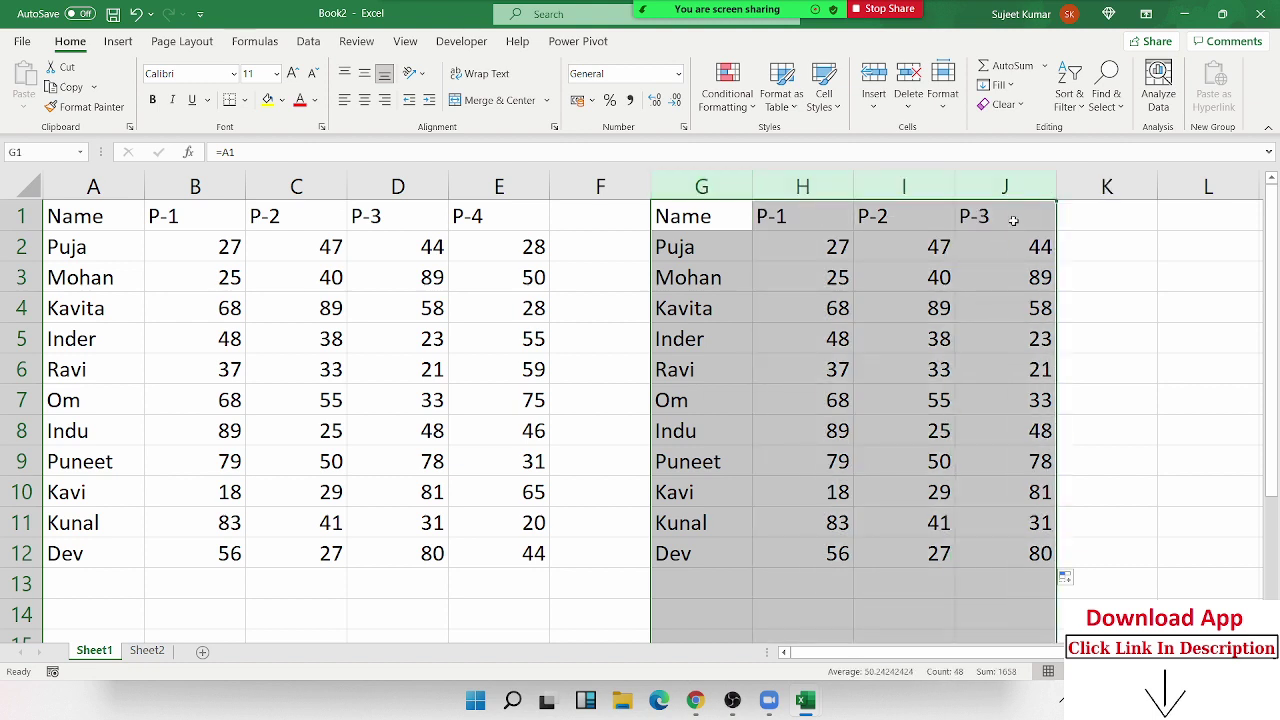
pyautogui.press('Delete')
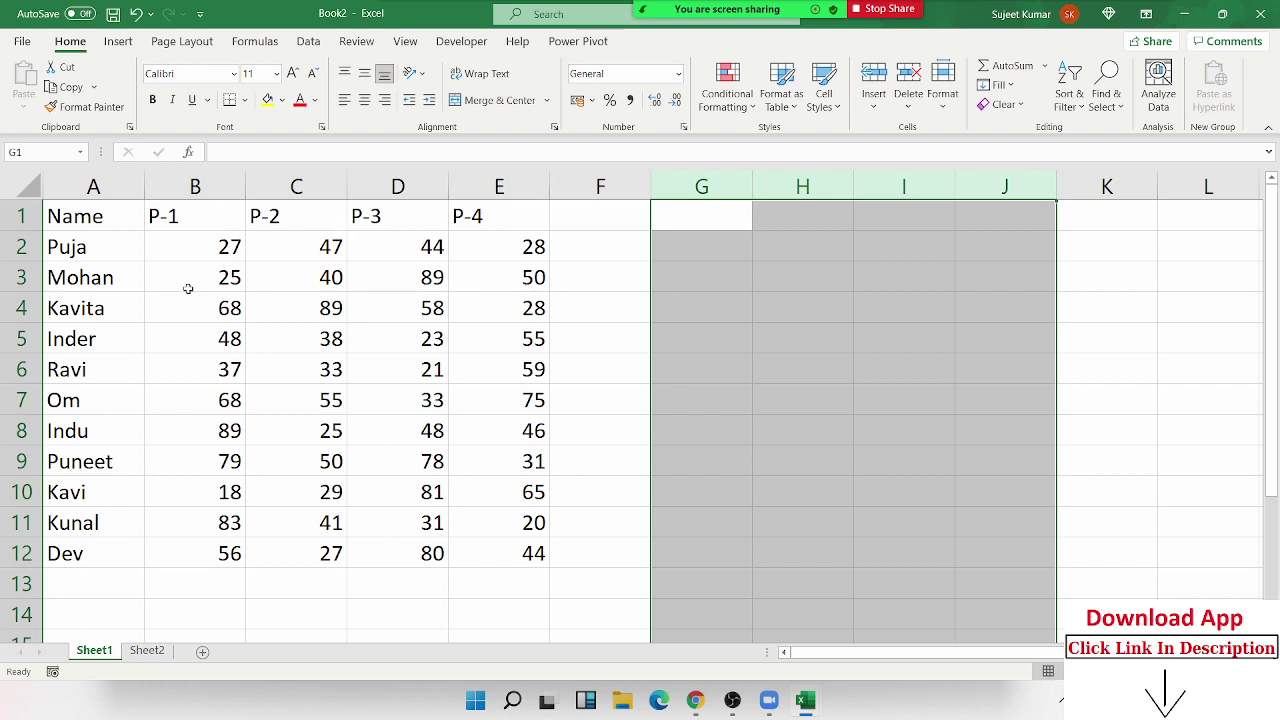
pyautogui.click(177, 368)
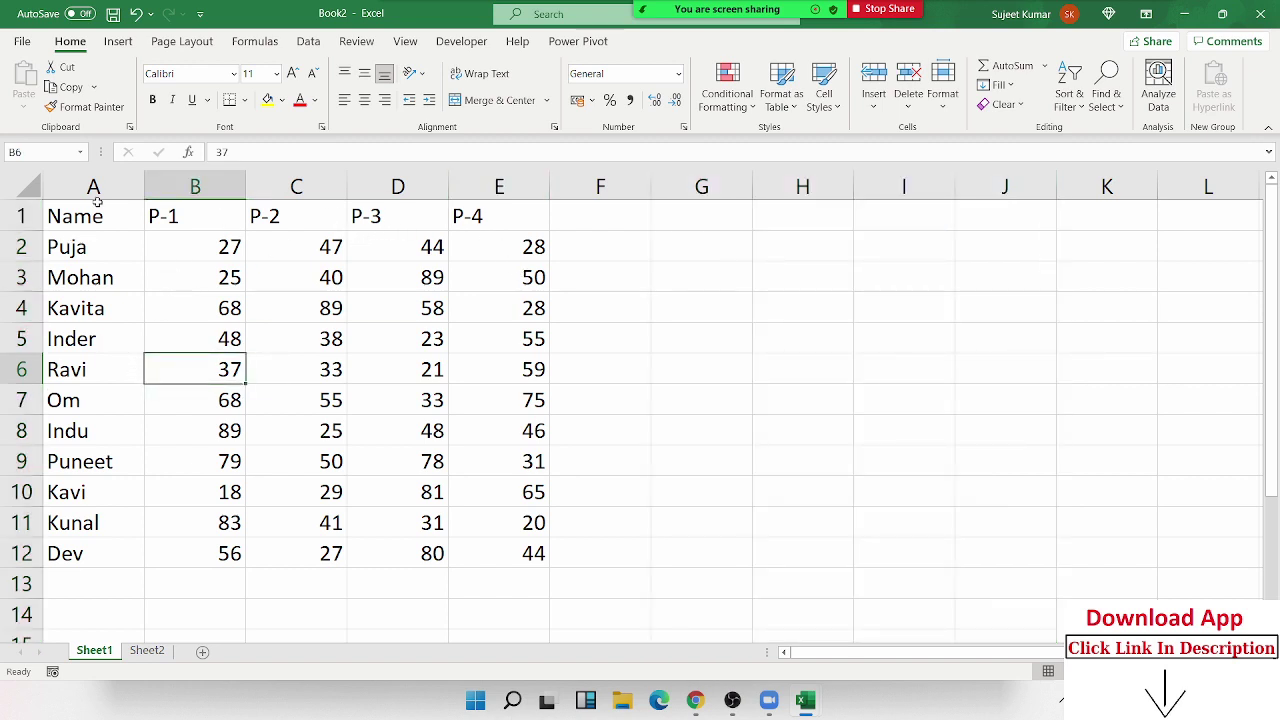
# Step: Paste the Name, P-1 and P-4 columns as links into H1:J12
pyautogui.moveTo(97, 205); pyautogui.dragTo(44, 553)
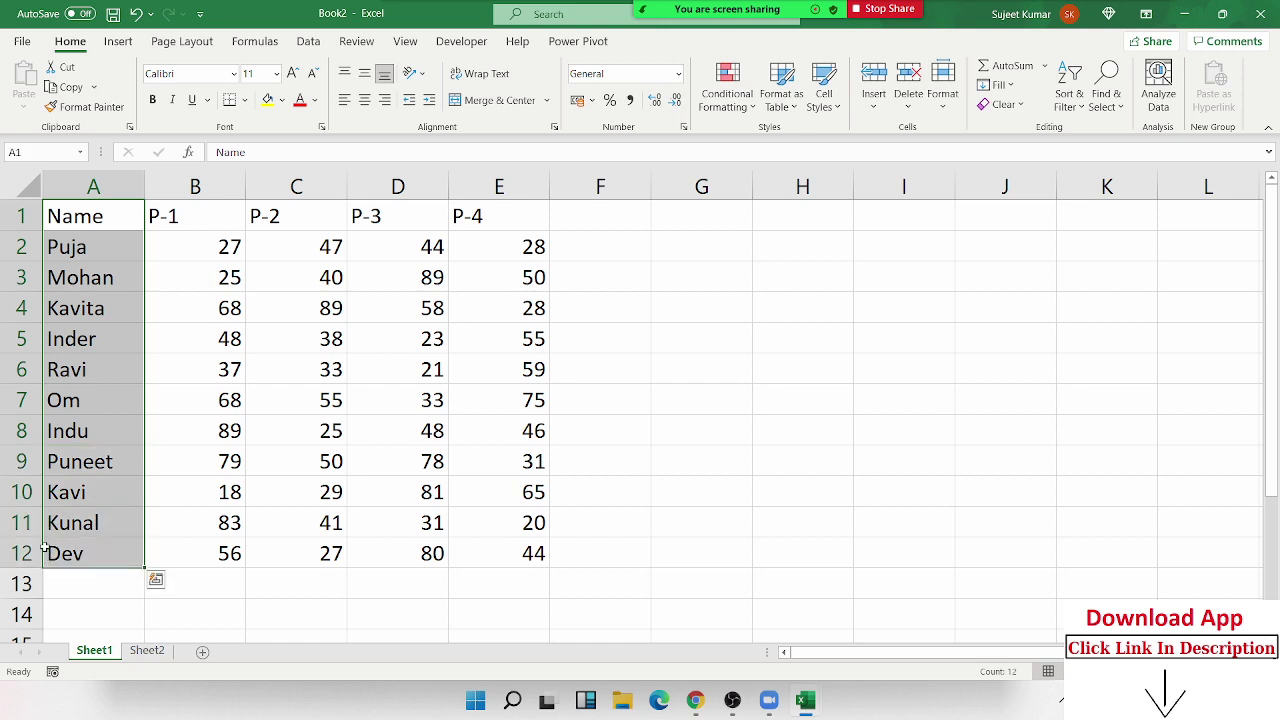
pyautogui.moveTo(214, 214); pyautogui.dragTo(218, 549)
pyautogui.moveTo(510, 216); pyautogui.dragTo(506, 554)
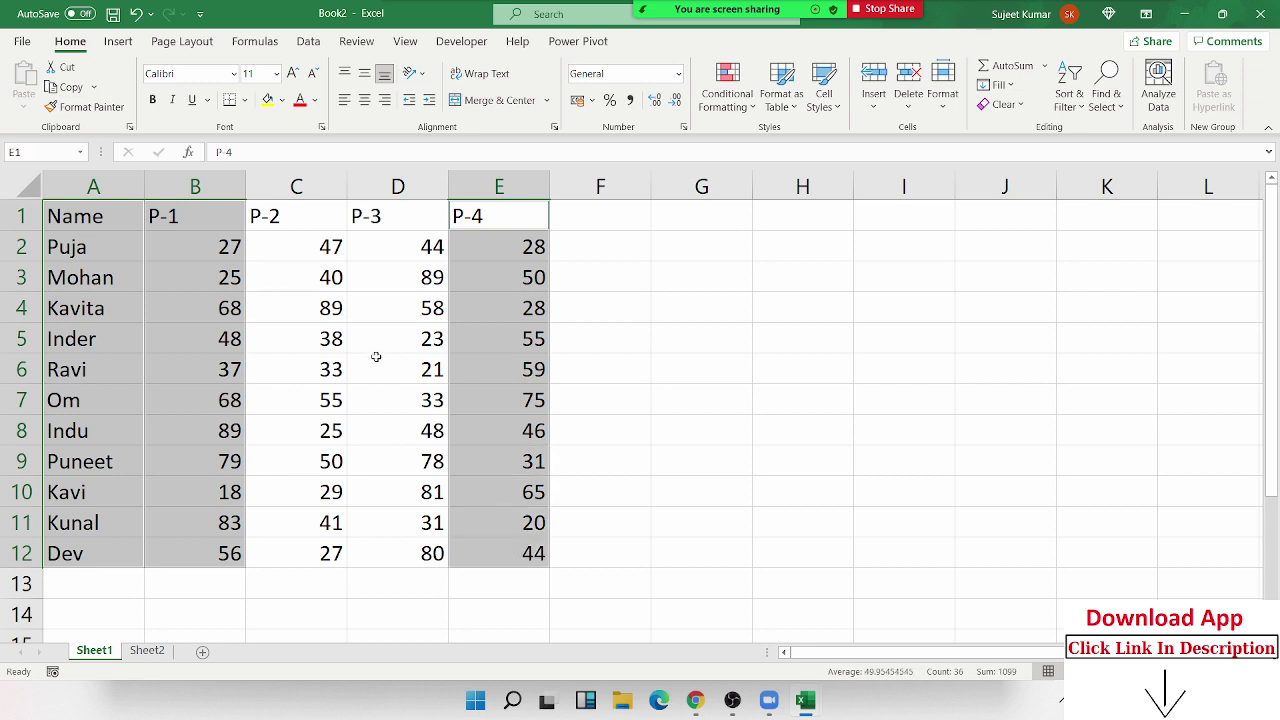
pyautogui.hotkey('ctrl', 'c')
pyautogui.rightClick(771, 222)
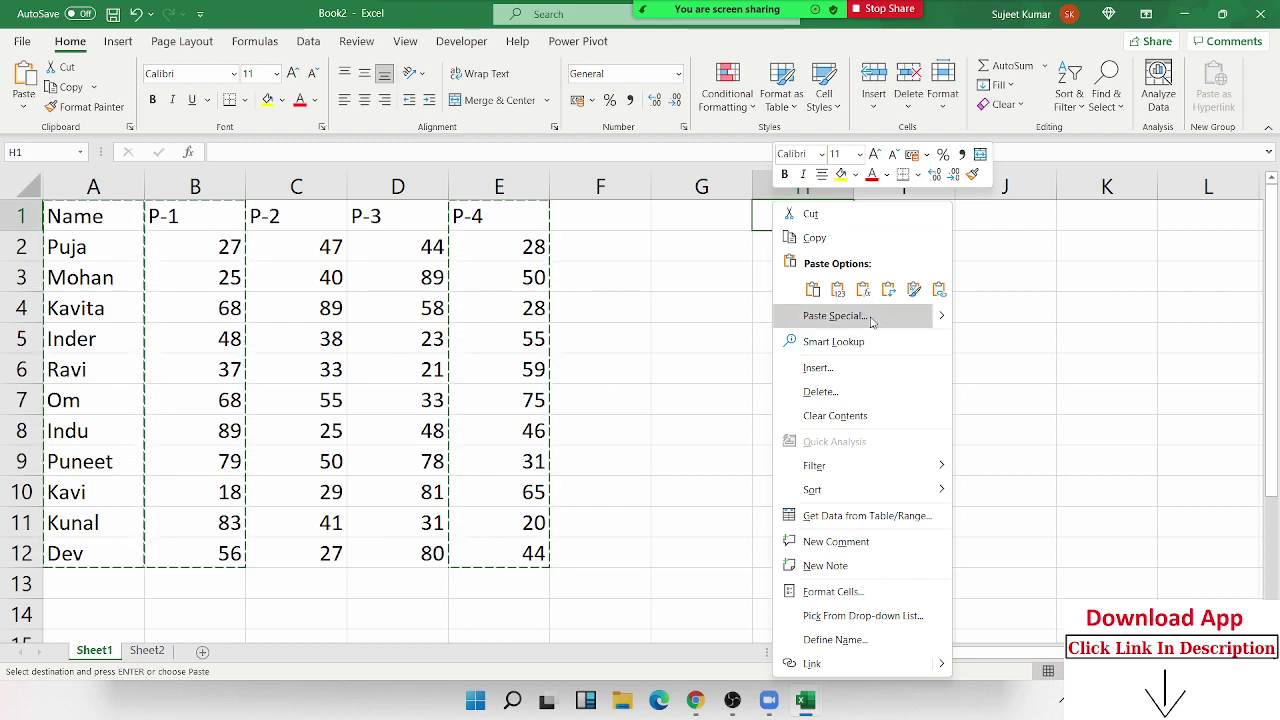
pyautogui.click(833, 316)
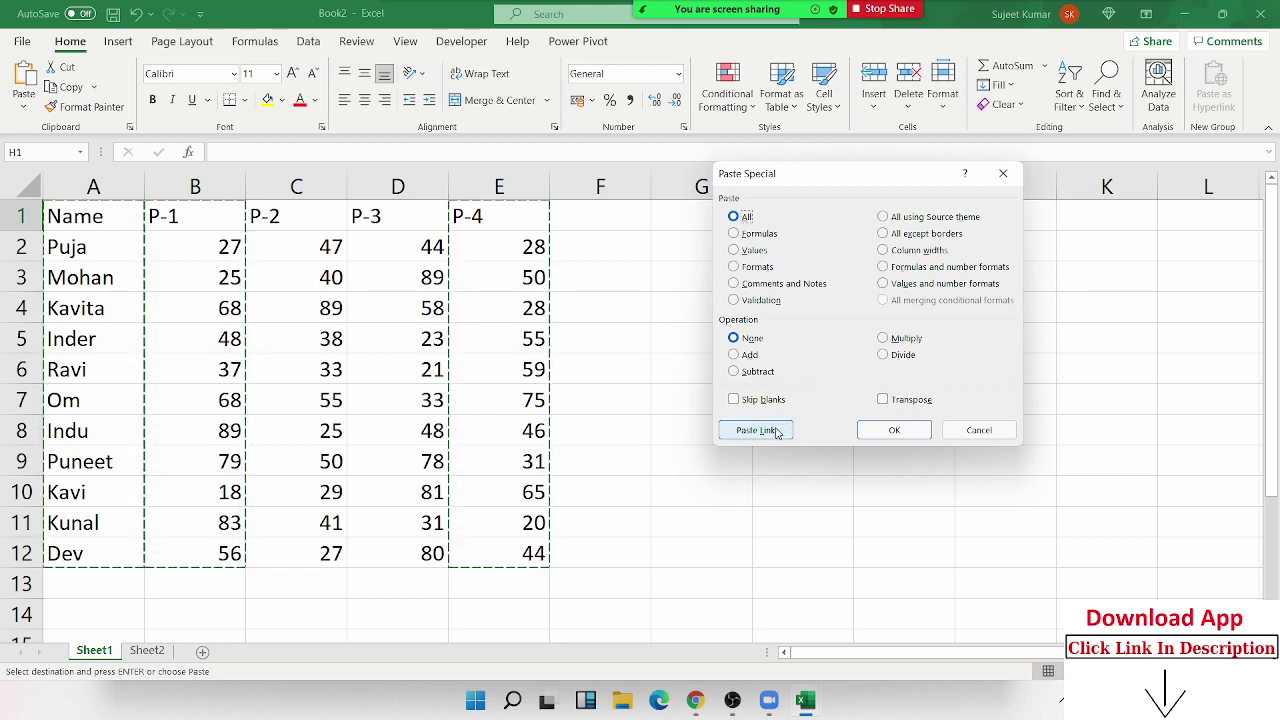
pyautogui.click(776, 432)
pyautogui.click(776, 432)
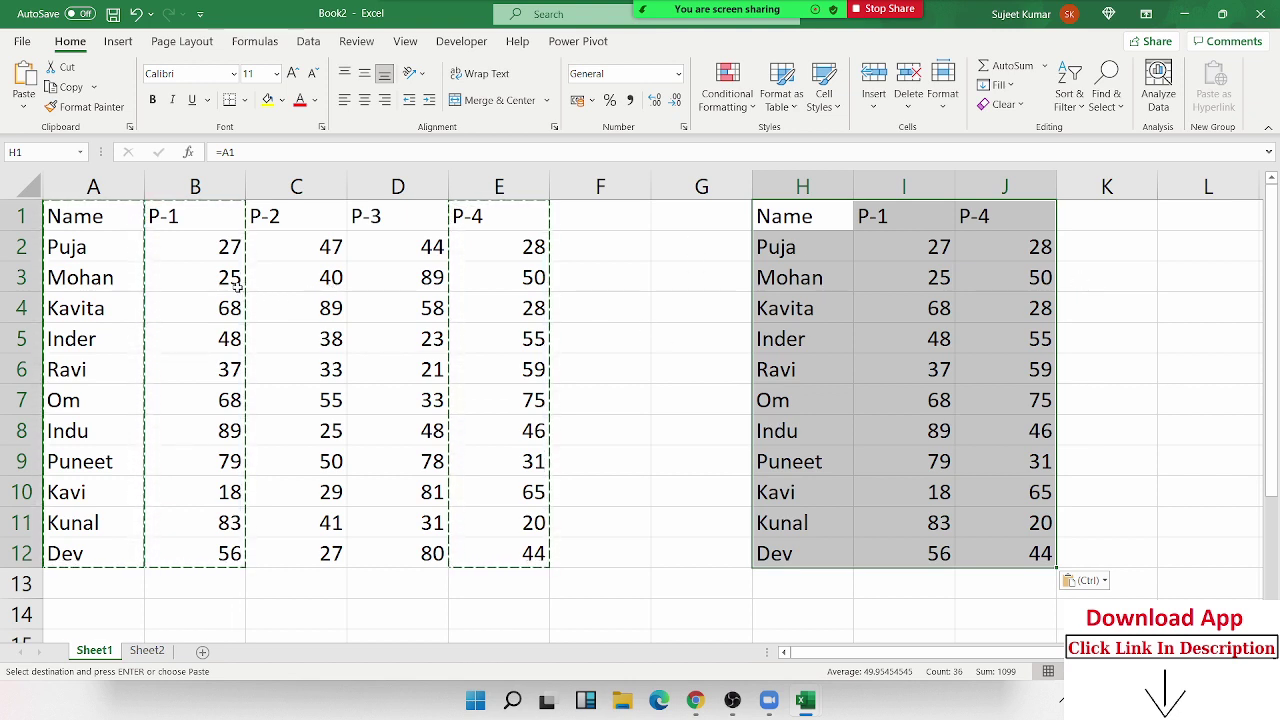
pyautogui.press('Escape')
# Step: Change Puja's P-1 score in B2 to 72, confirm I2 follows, then clear columns H:J
pyautogui.click(230, 246)
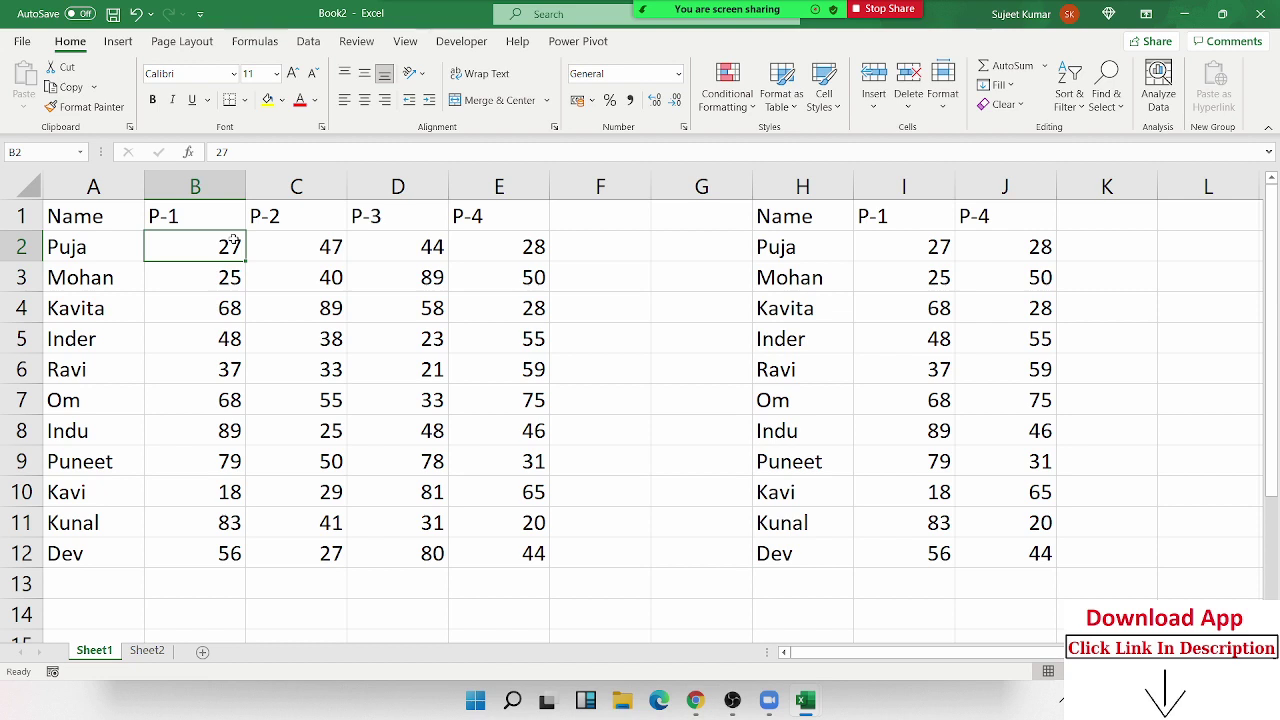
pyautogui.write('72')
pyautogui.press('Return')
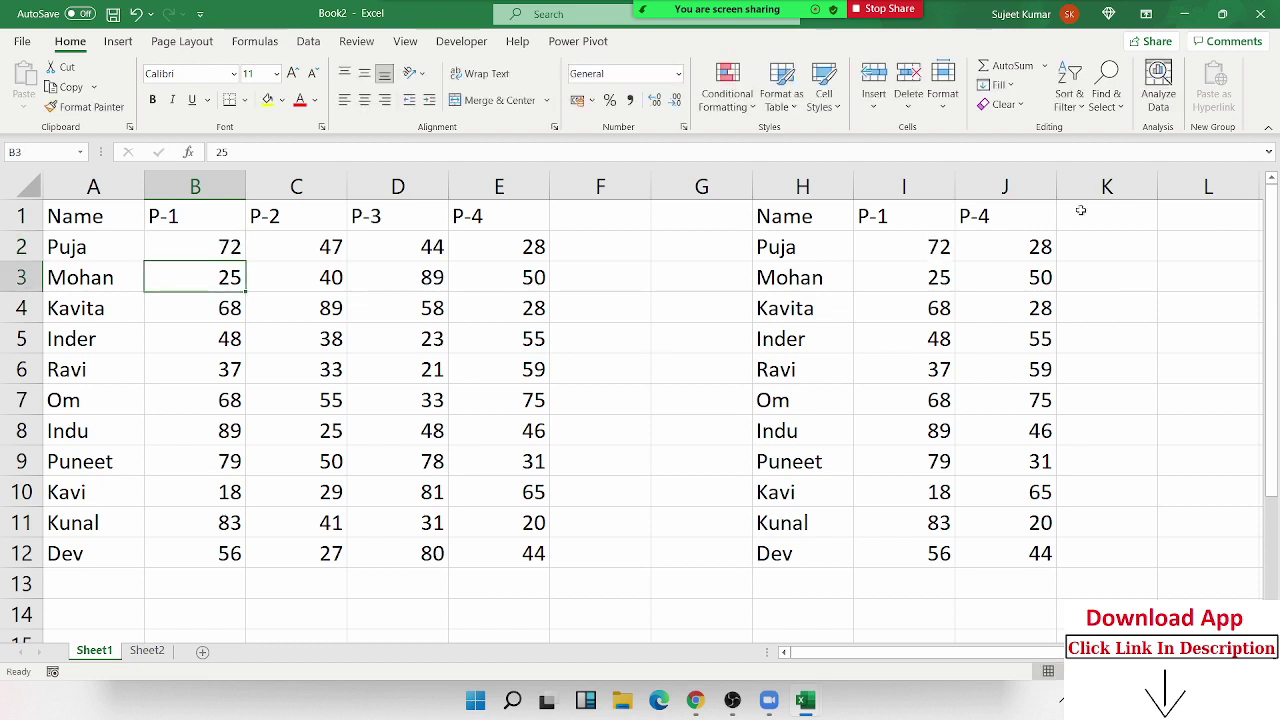
pyautogui.click(934, 248)
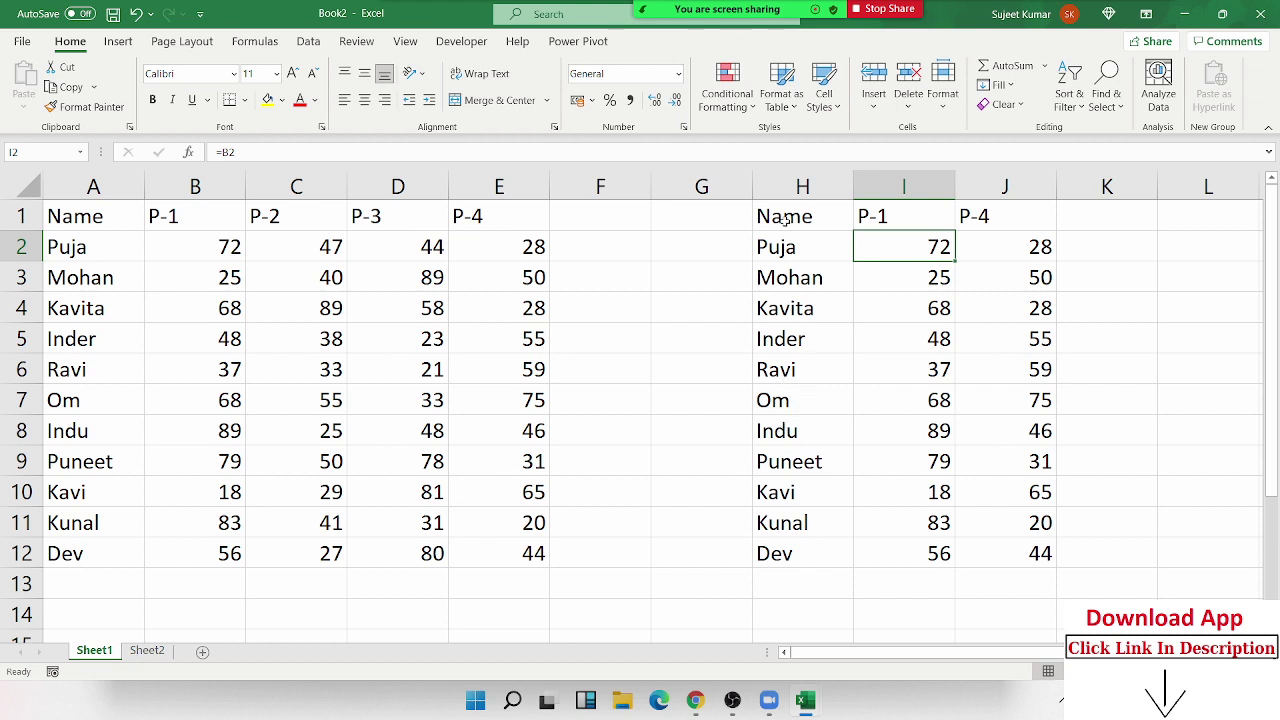
pyautogui.moveTo(785, 187); pyautogui.dragTo(1010, 203)
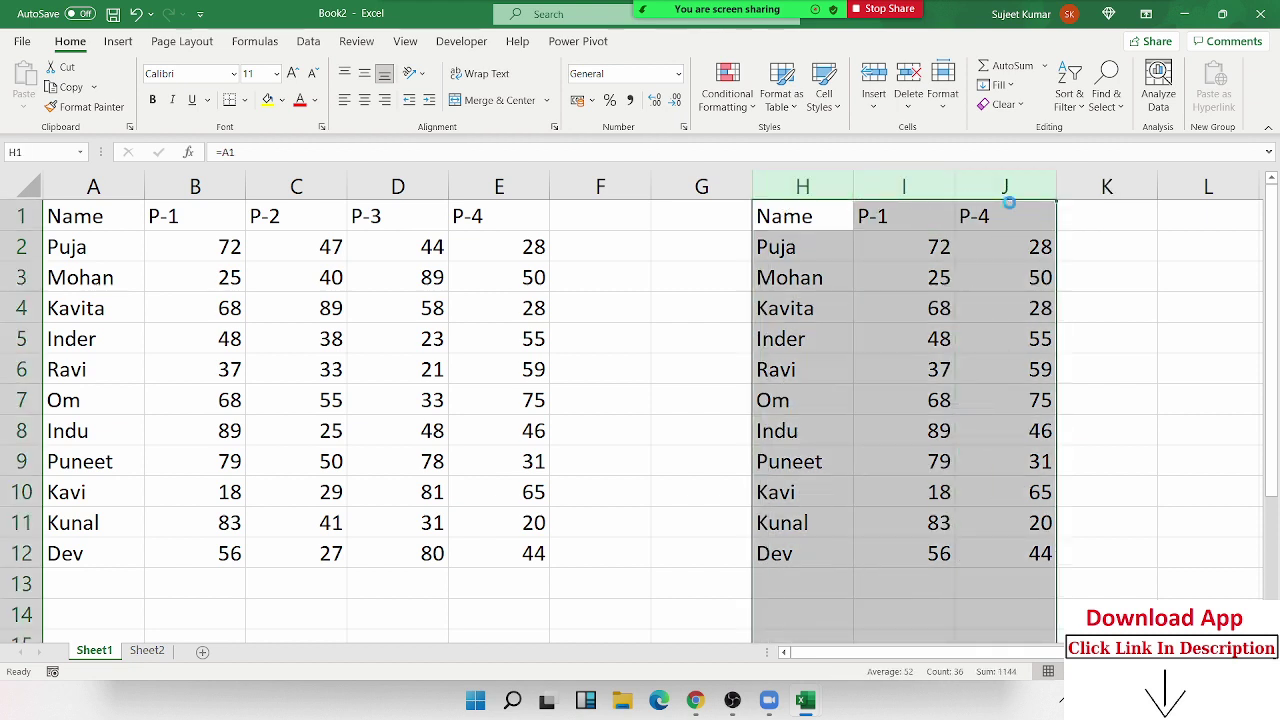
pyautogui.press('Delete')
# Step: AutoFit all column widths, then give A1:E12 a yellow fill and All Borders
pyautogui.click(24, 195)
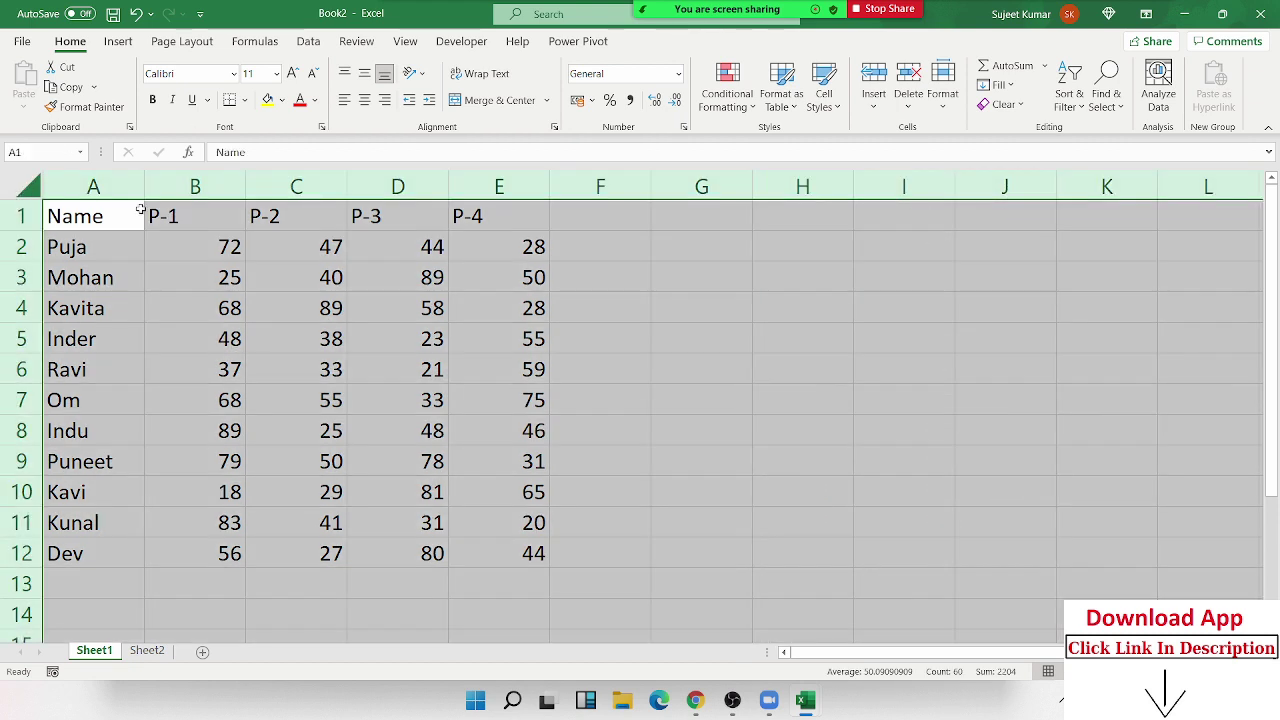
pyautogui.doubleClick(144, 187)
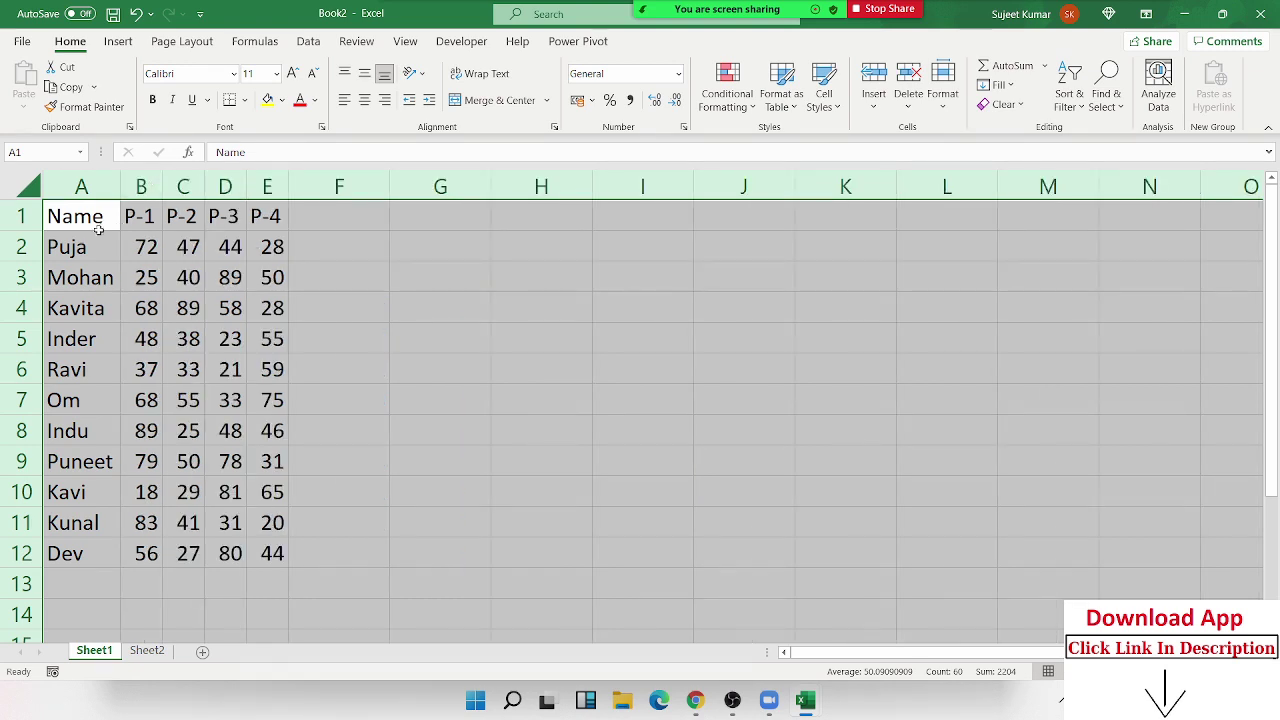
pyautogui.moveTo(95, 225); pyautogui.dragTo(266, 560)
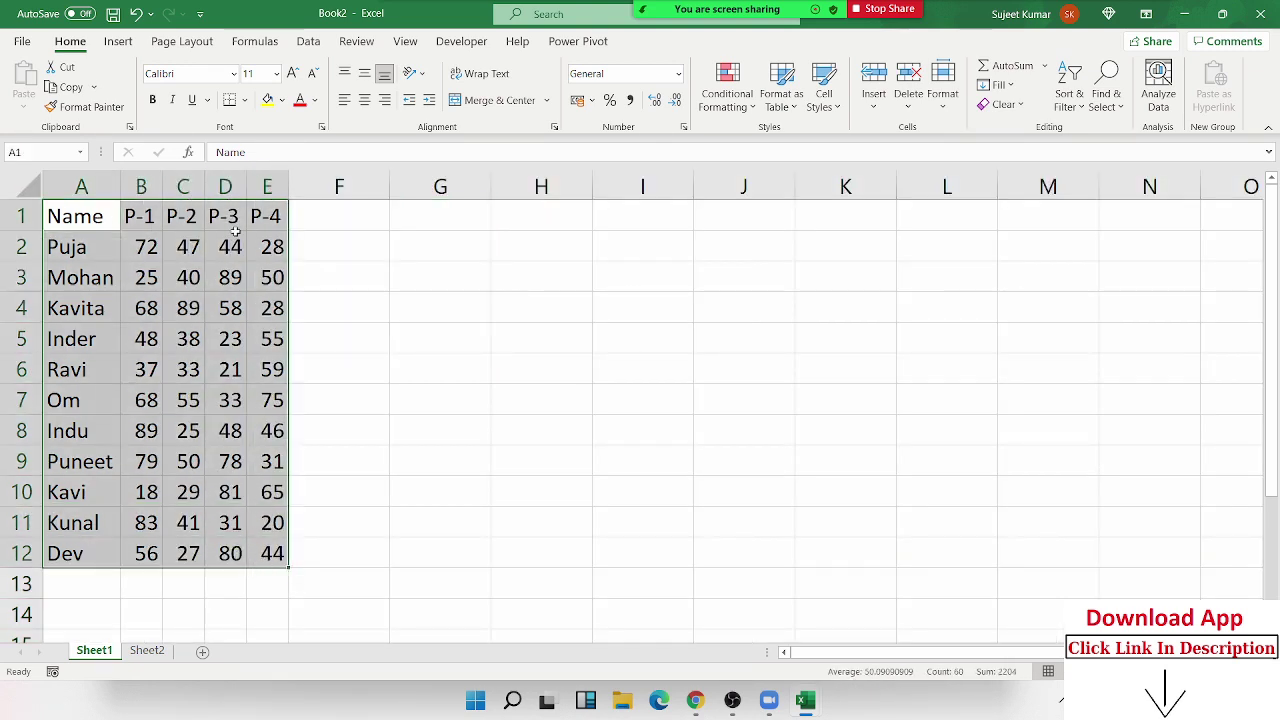
pyautogui.click(267, 100)
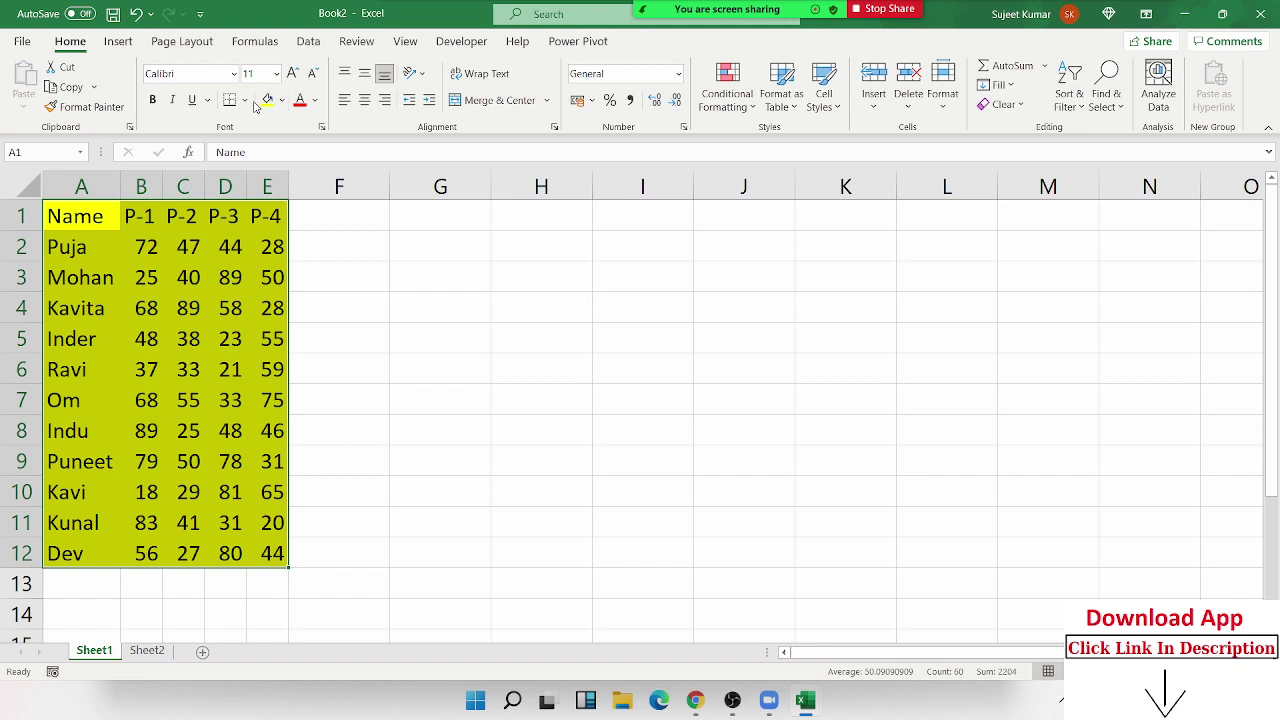
pyautogui.click(244, 100)
pyautogui.click(249, 274)
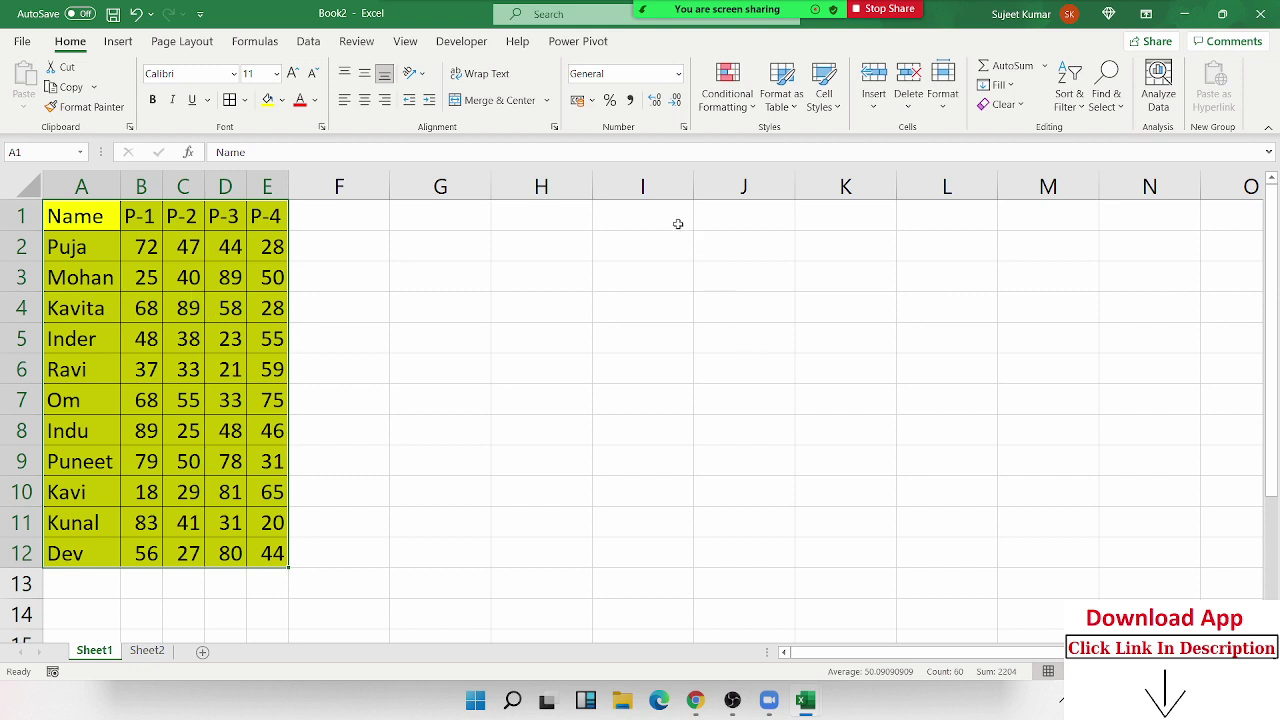
pyautogui.moveTo(678, 224); pyautogui.dragTo(786, 358)
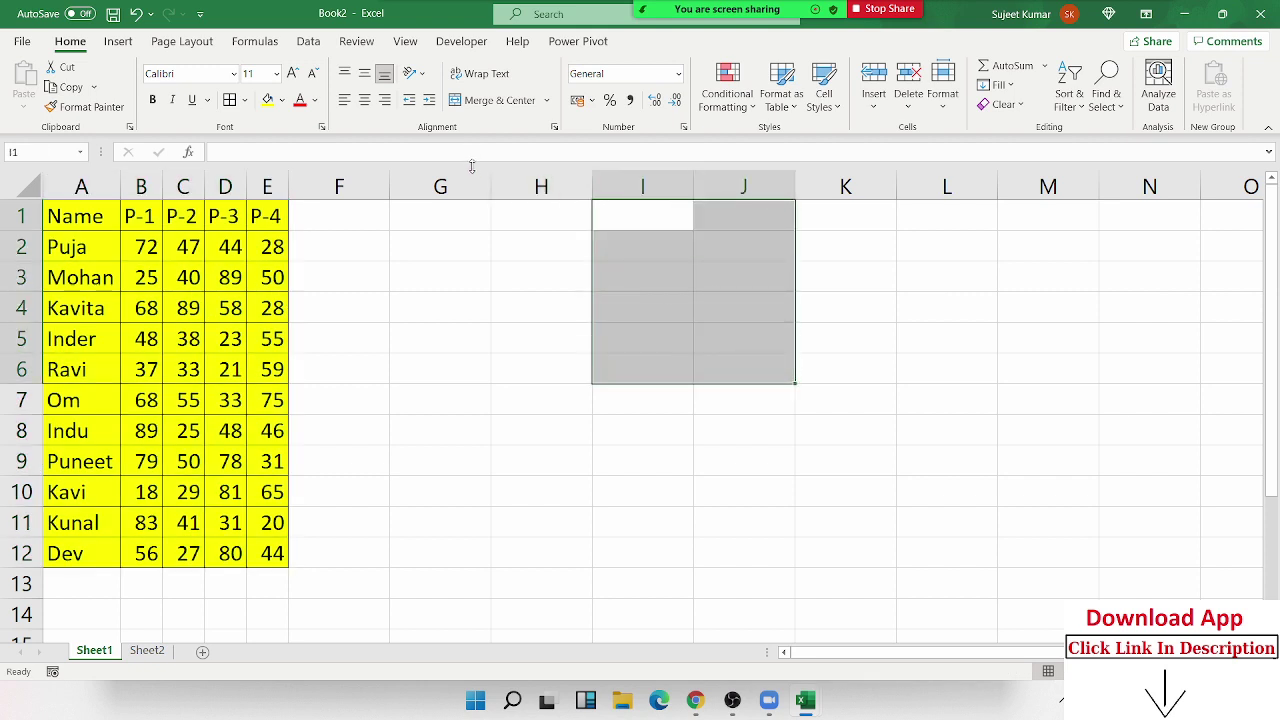
# Step: Merge I1:J6 with Merge & Center and reselect the merged cell
pyautogui.click(490, 100)
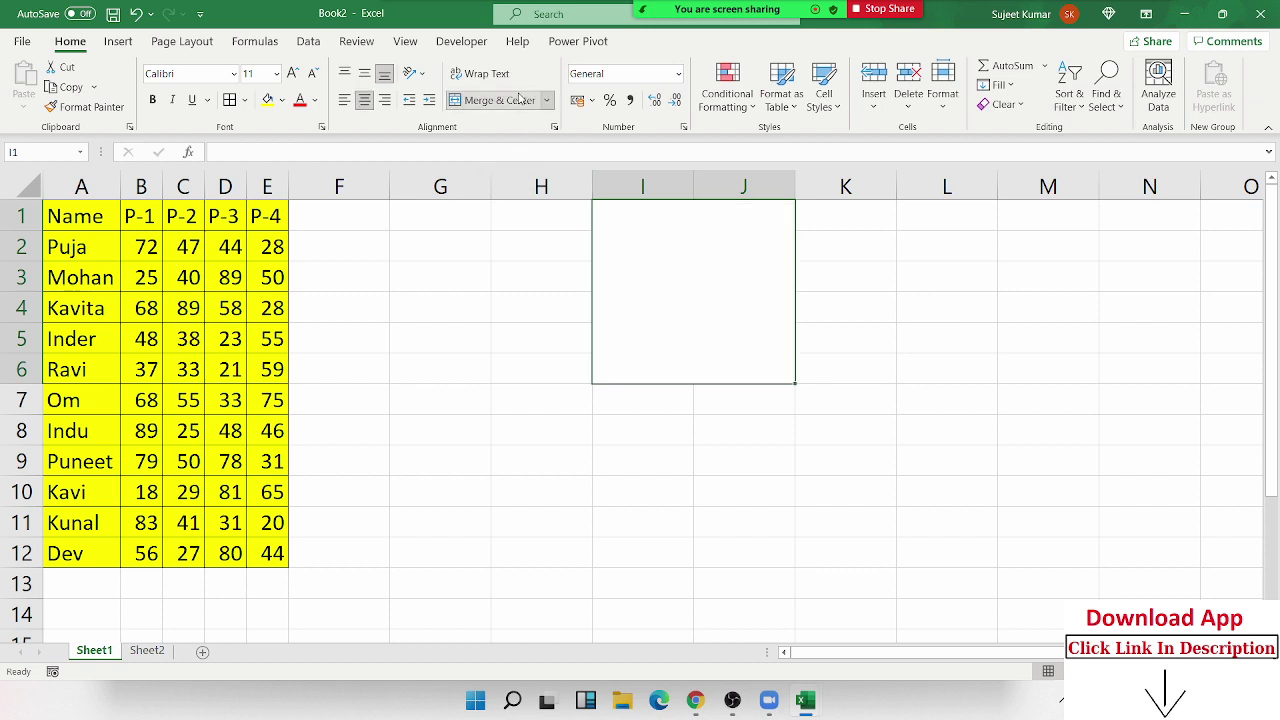
pyautogui.click(439, 353)
pyautogui.click(86, 349)
pyautogui.click(631, 329)
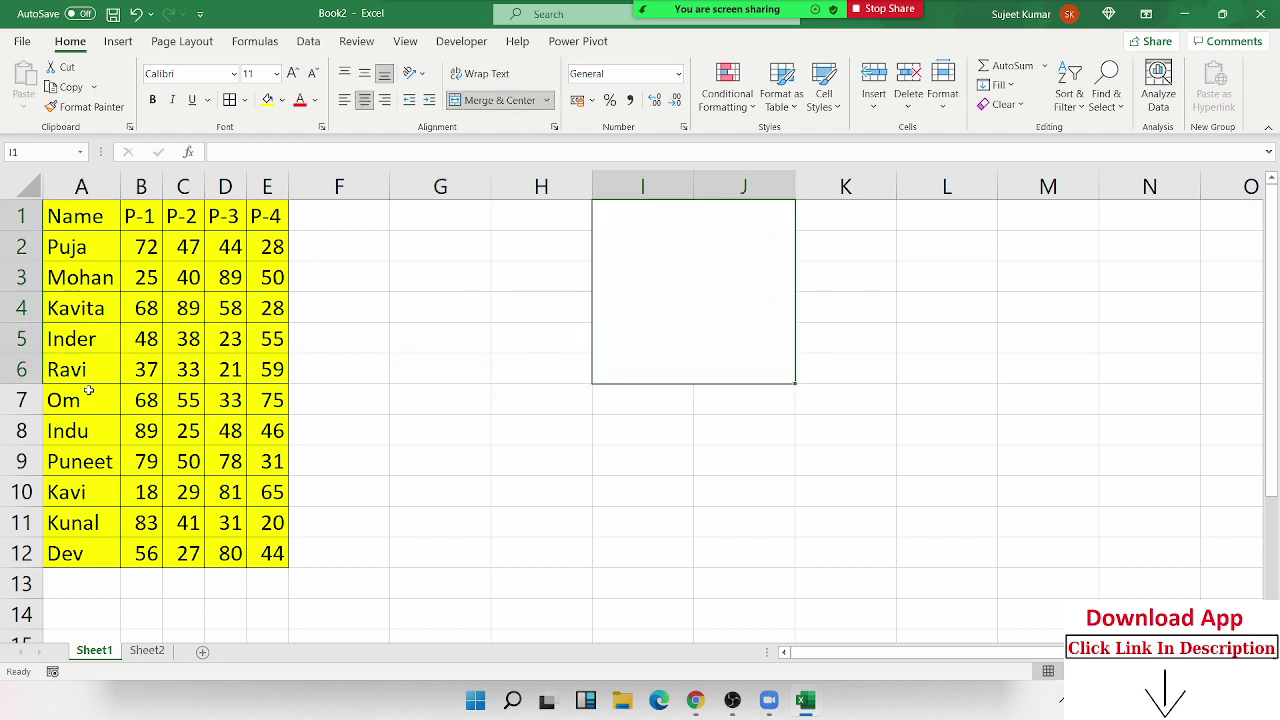
# Step: Scroll down and select a block of empty cells starting at B20
pyautogui.moveTo(164, 187); pyautogui.dragTo(164, 187)
pyautogui.scroll(-4, 163, 443)
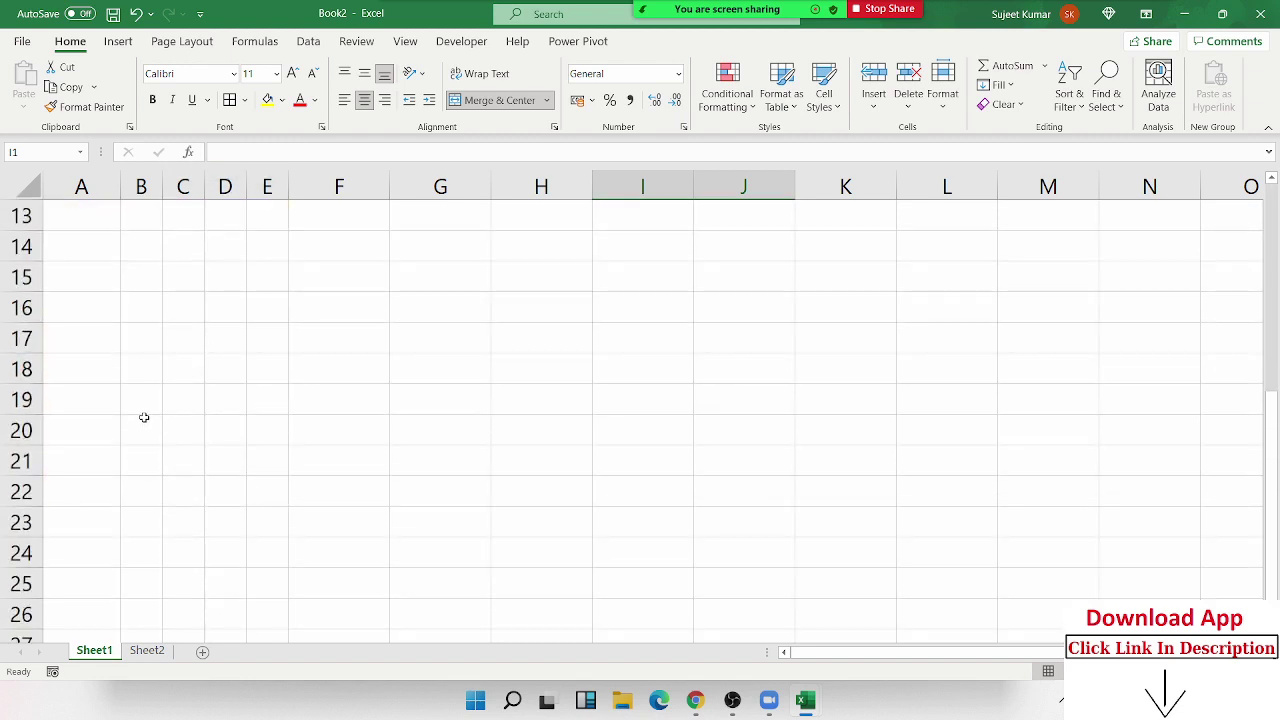
pyautogui.click(150, 440)
pyautogui.moveTo(153, 443); pyautogui.dragTo(296, 489)
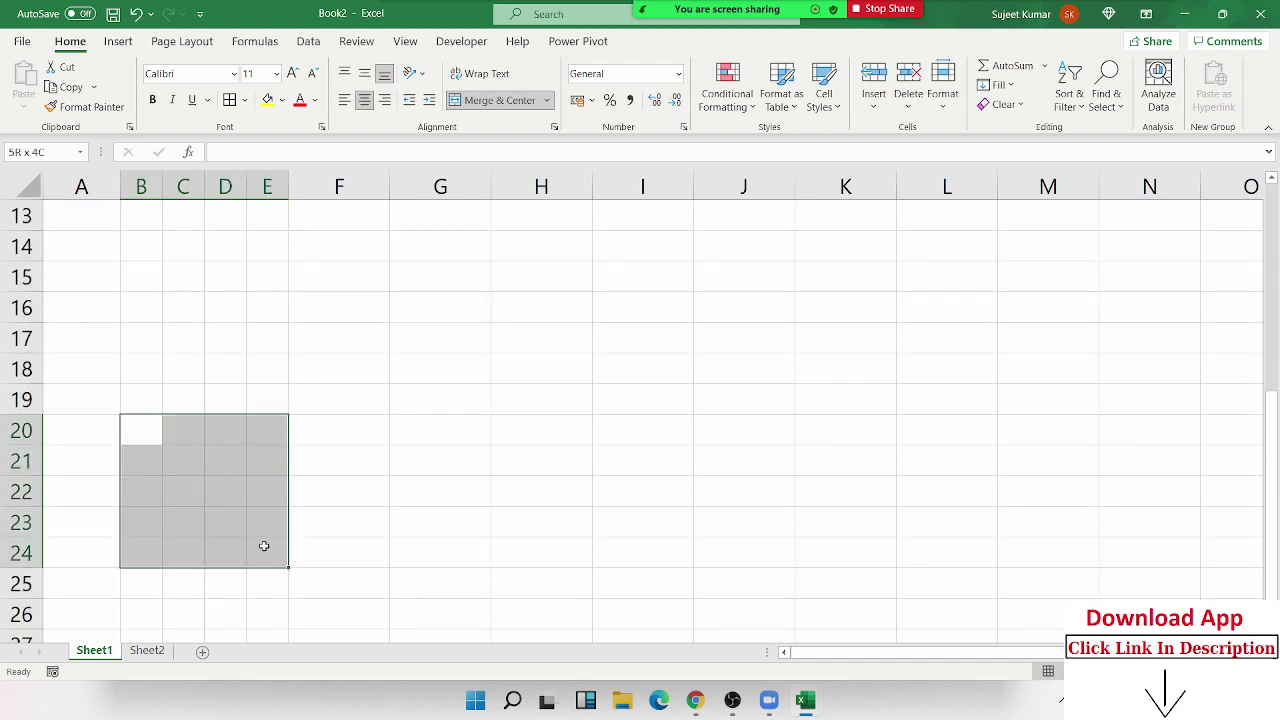
pyautogui.scroll(4, 325, 385)
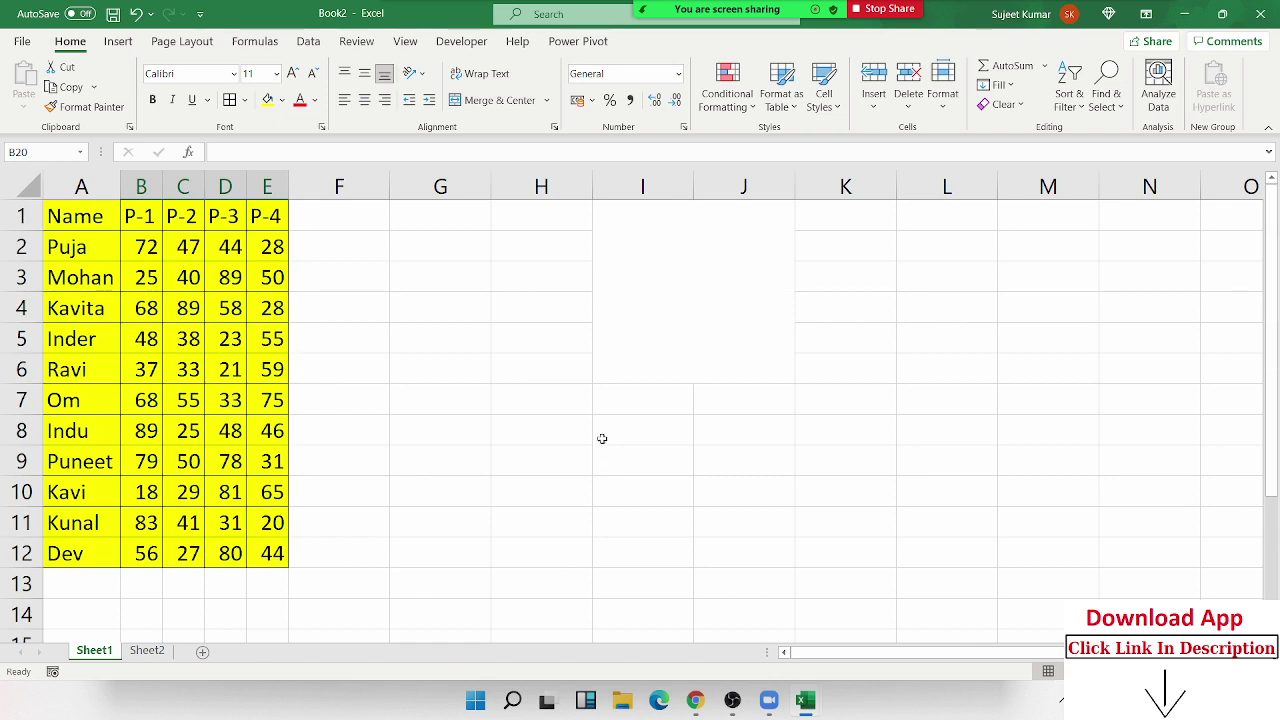
# Step: Copy the A1:E12 score table and paste it as a picture
pyautogui.click(620, 221)
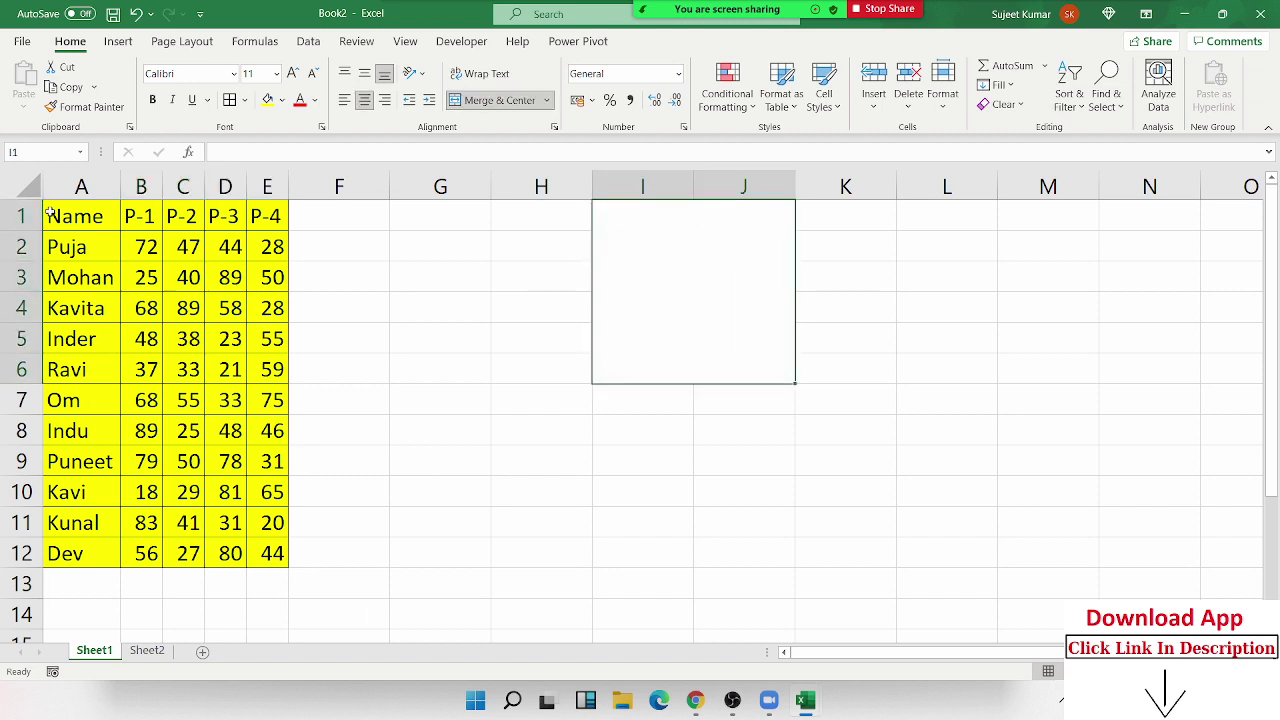
pyautogui.moveTo(272, 582)
pyautogui.mouseDown()
pyautogui.moveTo(273, 563)
pyautogui.moveTo(35, 200)
pyautogui.mouseUp()
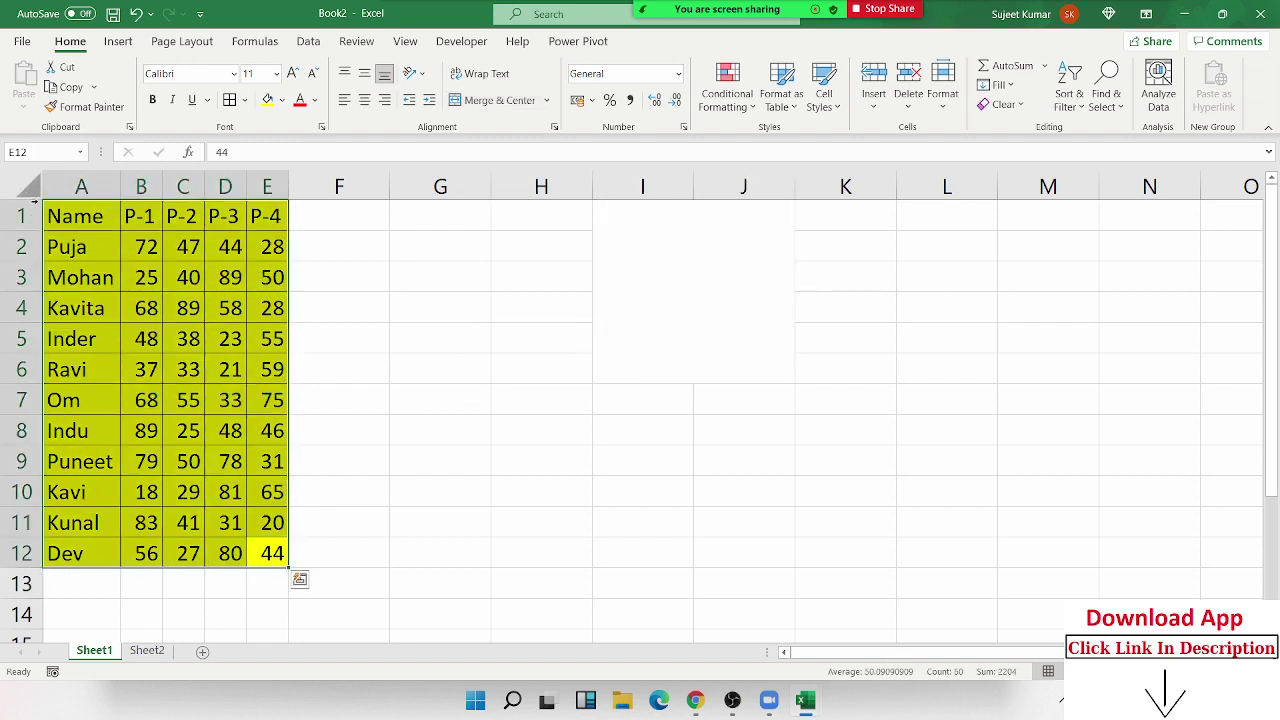
pyautogui.hotkey('ctrl', 'c')
pyautogui.click(506, 403)
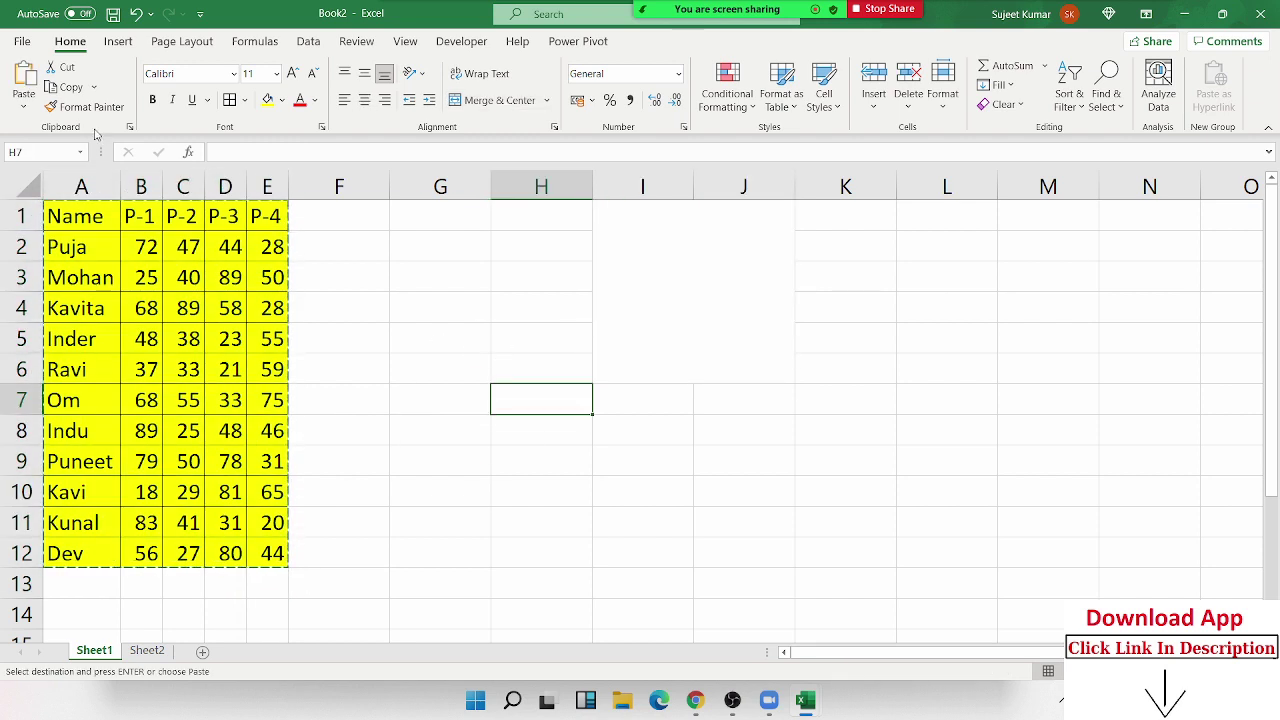
pyautogui.click(24, 106)
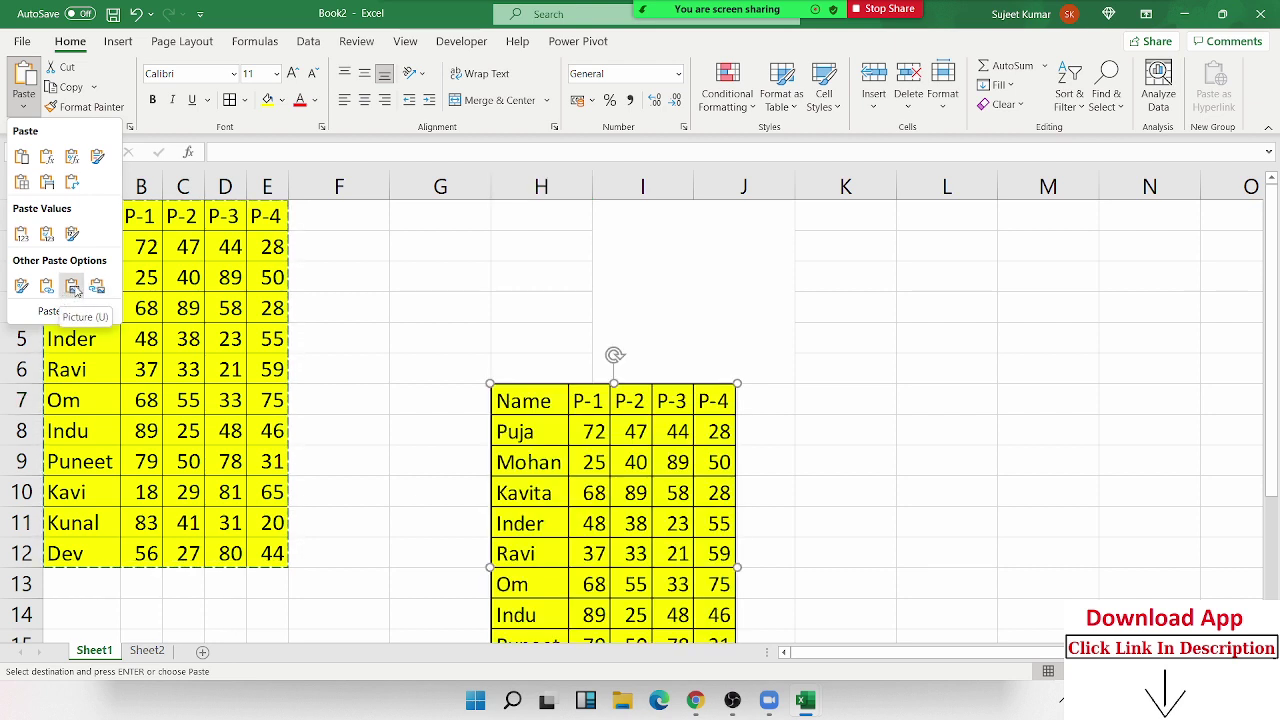
pyautogui.click(74, 289)
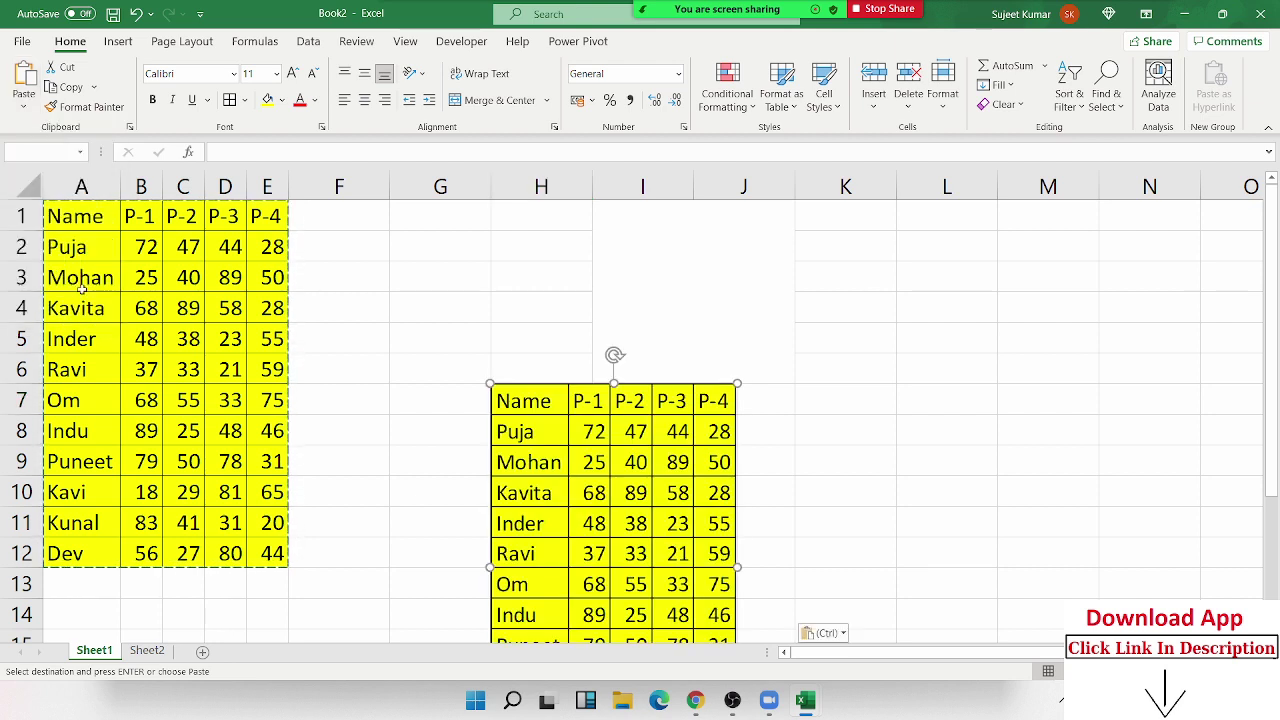
# Step: Move the table picture to column I and resize it to cover roughly I1:J6
pyautogui.moveTo(577, 496); pyautogui.dragTo(503, 355)
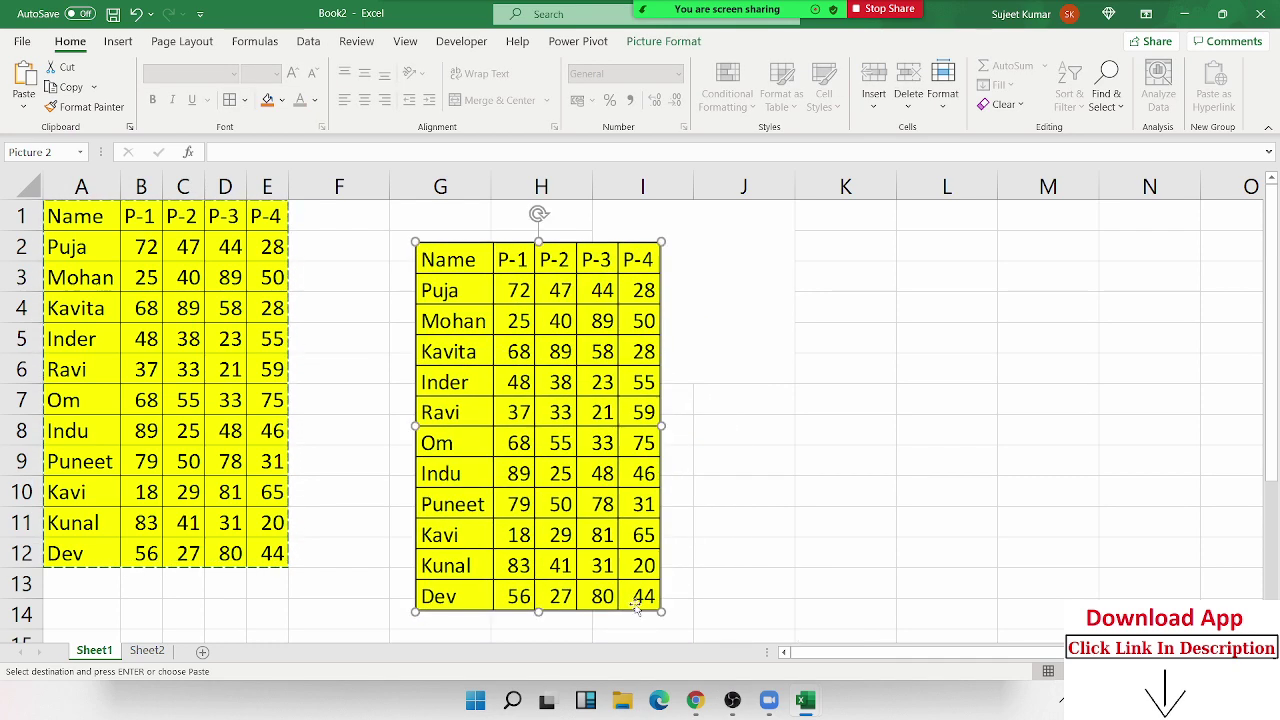
pyautogui.moveTo(660, 610); pyautogui.dragTo(571, 471)
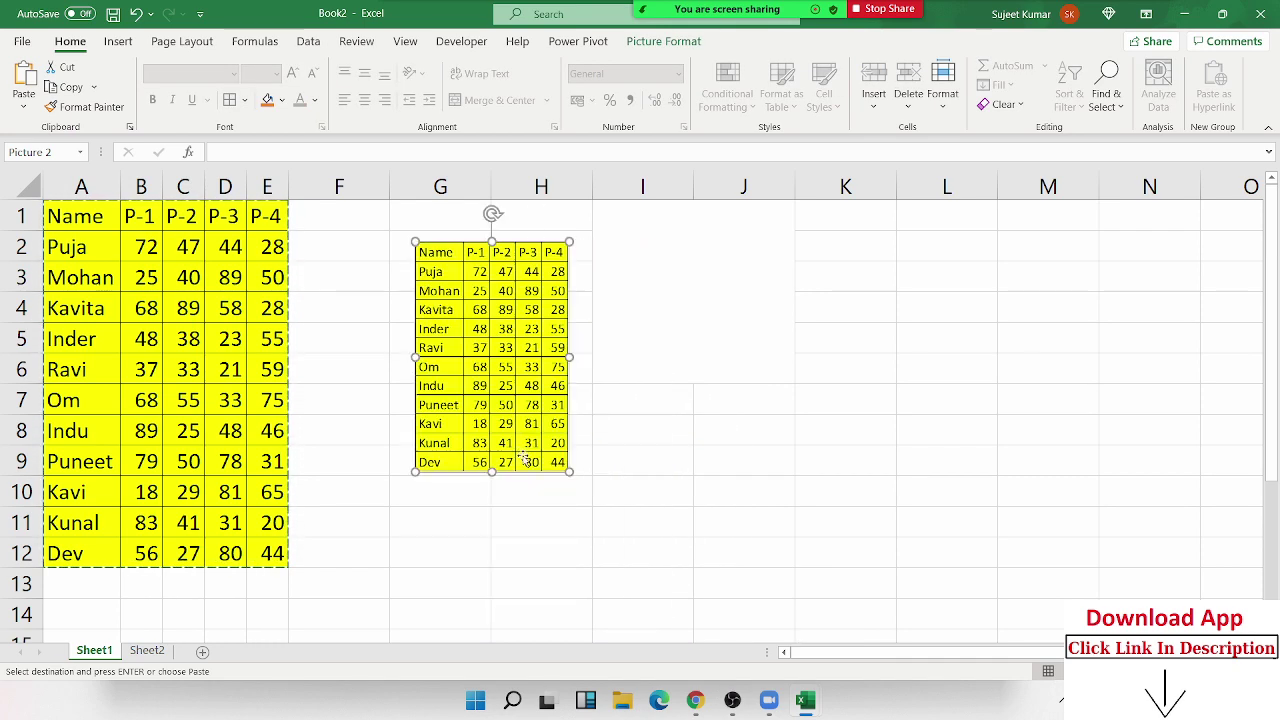
pyautogui.moveTo(497, 421)
pyautogui.mouseDown()
pyautogui.moveTo(574, 392)
pyautogui.moveTo(703, 378)
pyautogui.mouseUp()
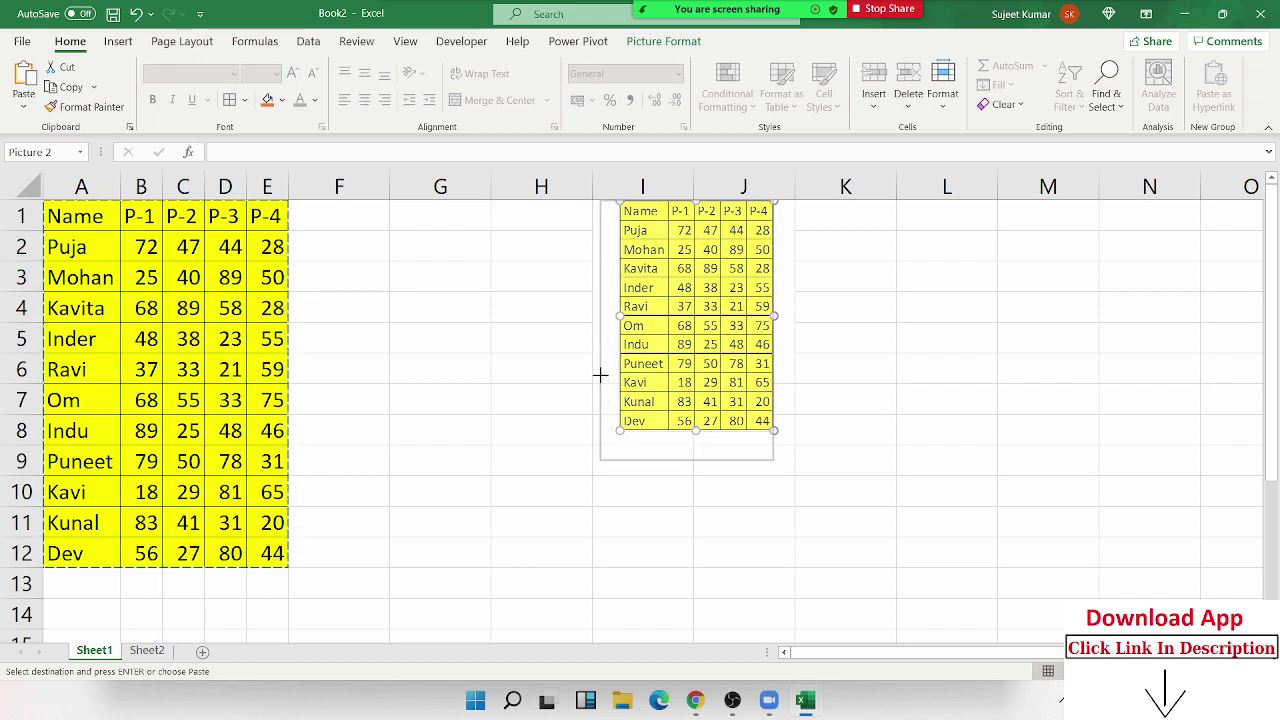
pyautogui.moveTo(620, 430); pyautogui.dragTo(597, 375)
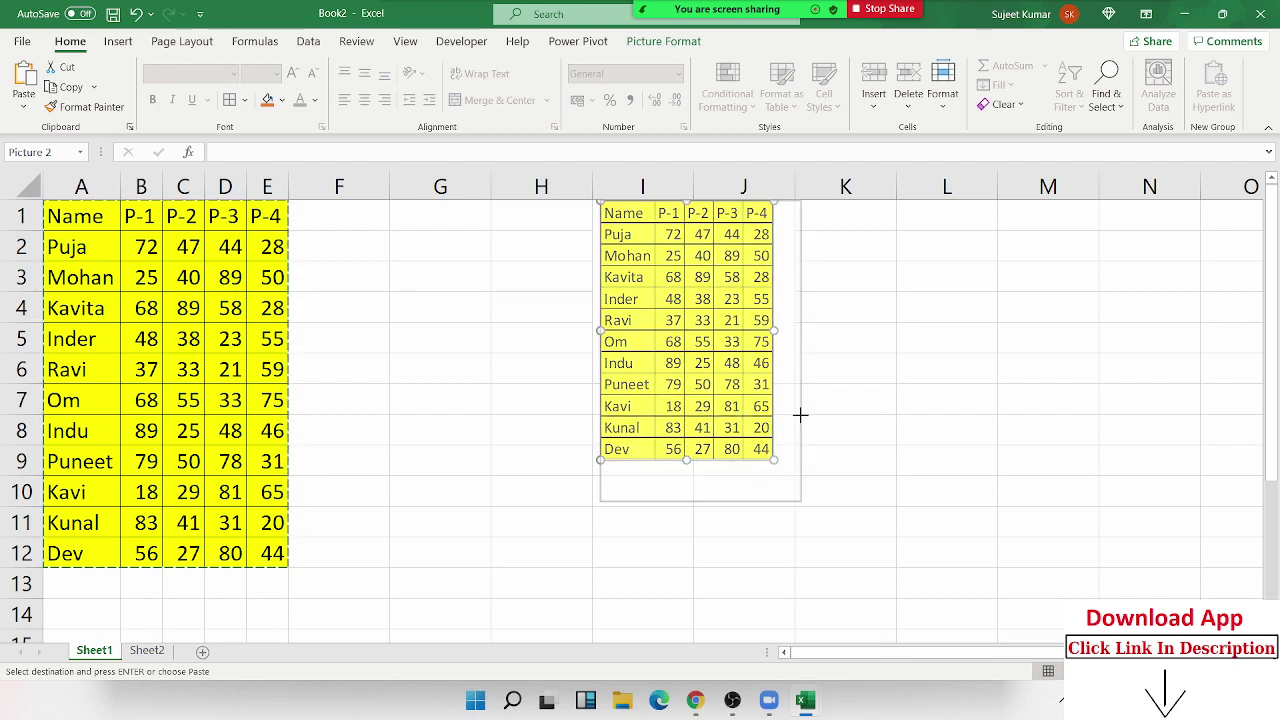
pyautogui.moveTo(775, 461); pyautogui.dragTo(802, 502)
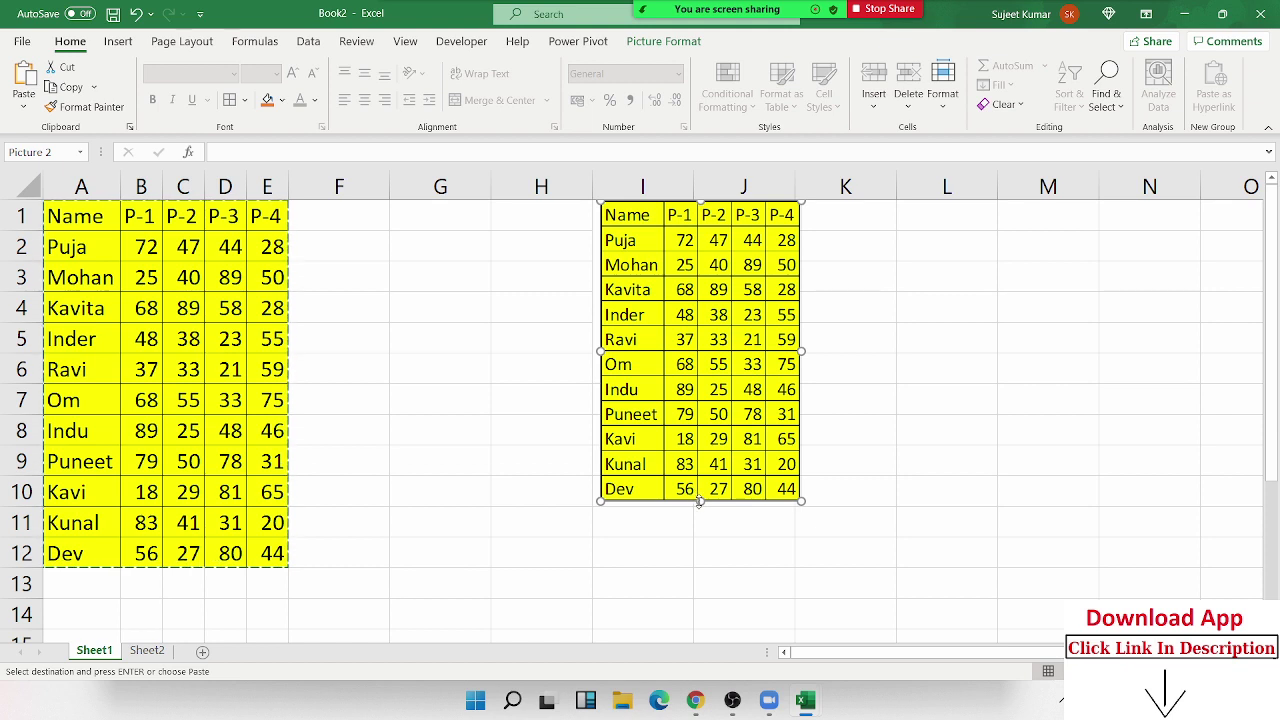
pyautogui.moveTo(699, 502); pyautogui.dragTo(700, 387)
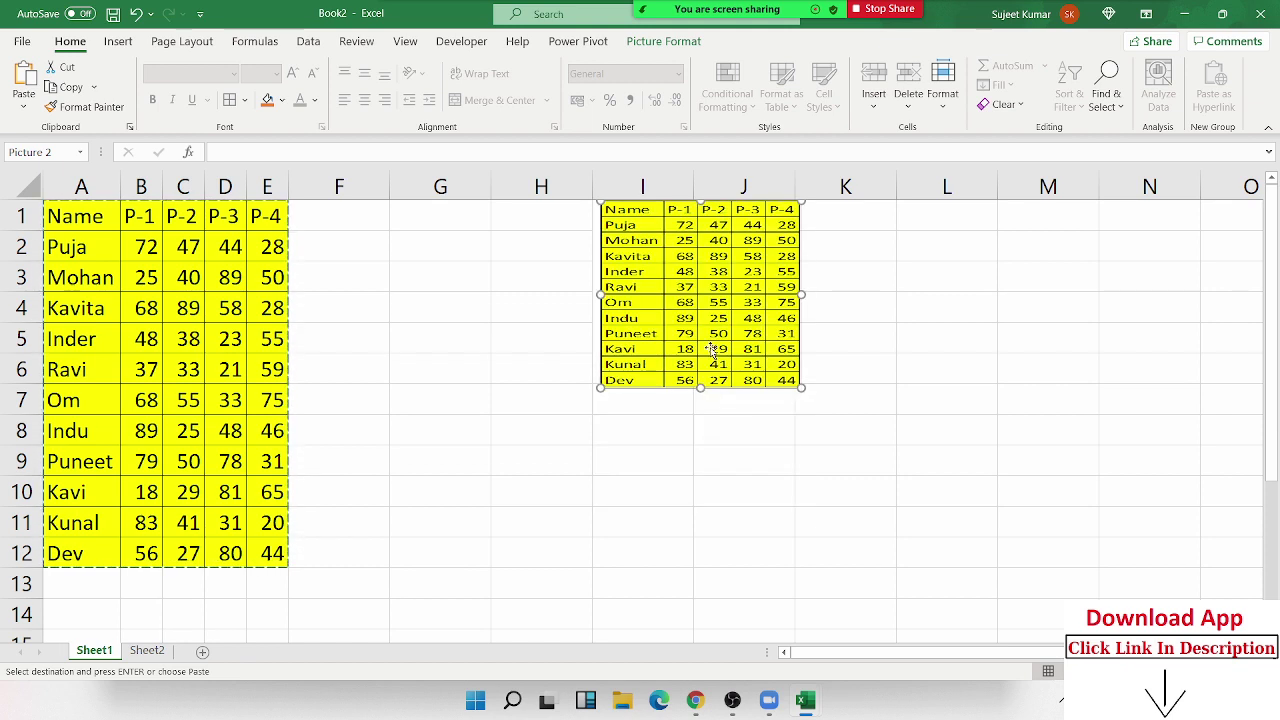
pyautogui.moveTo(802, 294); pyautogui.dragTo(779, 292)
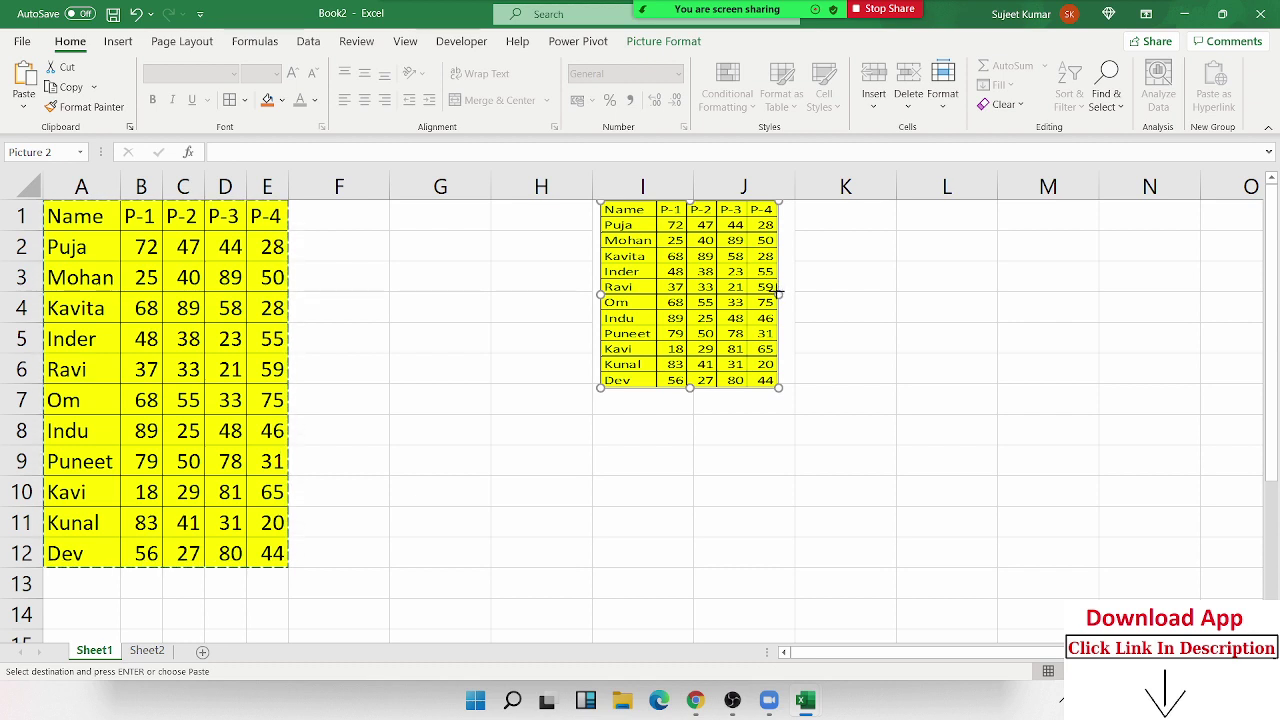
# Step: Select the static score-table picture and delete it
pyautogui.click(832, 330)
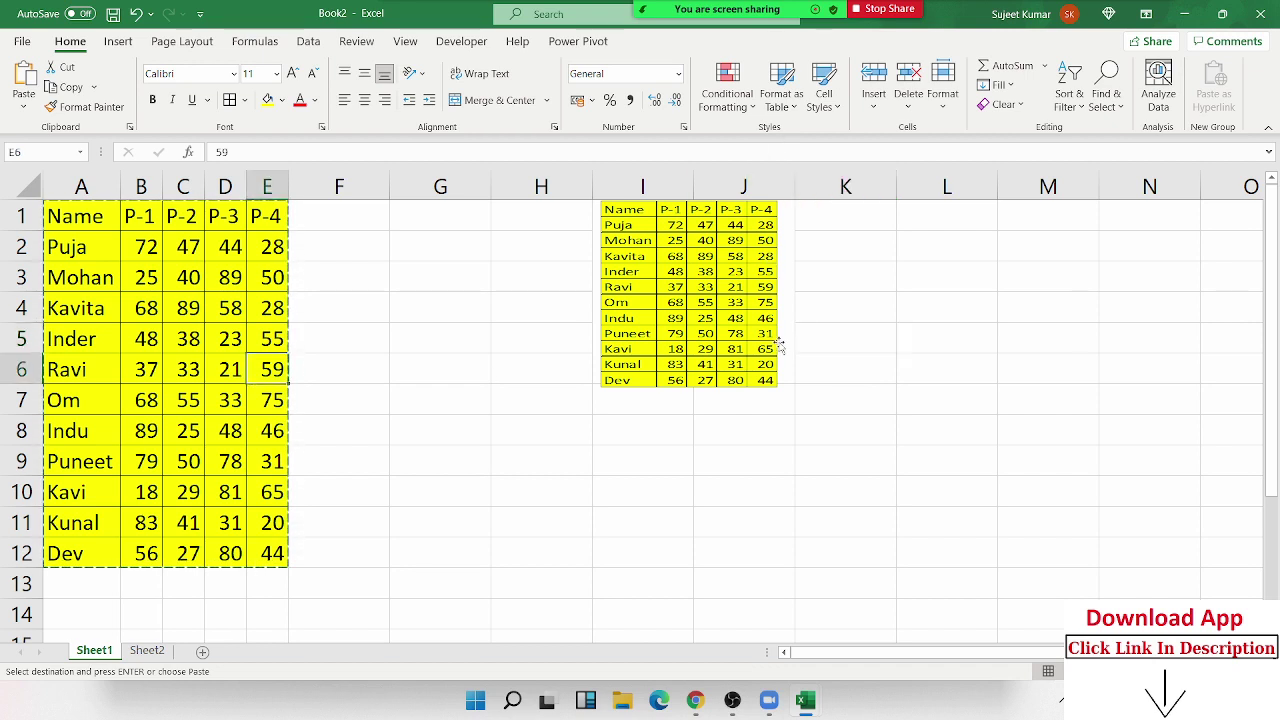
pyautogui.click(736, 322)
pyautogui.press('Delete')
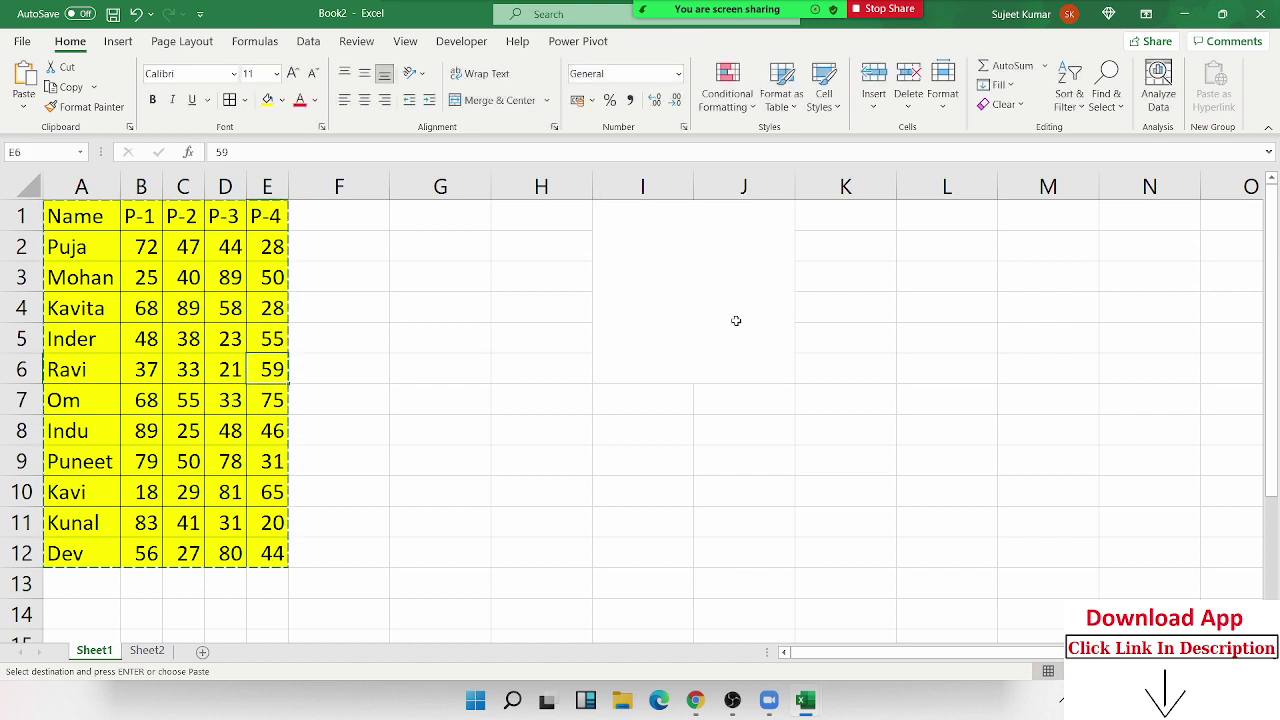
# Step: Paste a linked picture of A1:E12, move it to column I and shrink it to 3.57 × 2.72 cm
pyautogui.click(24, 104)
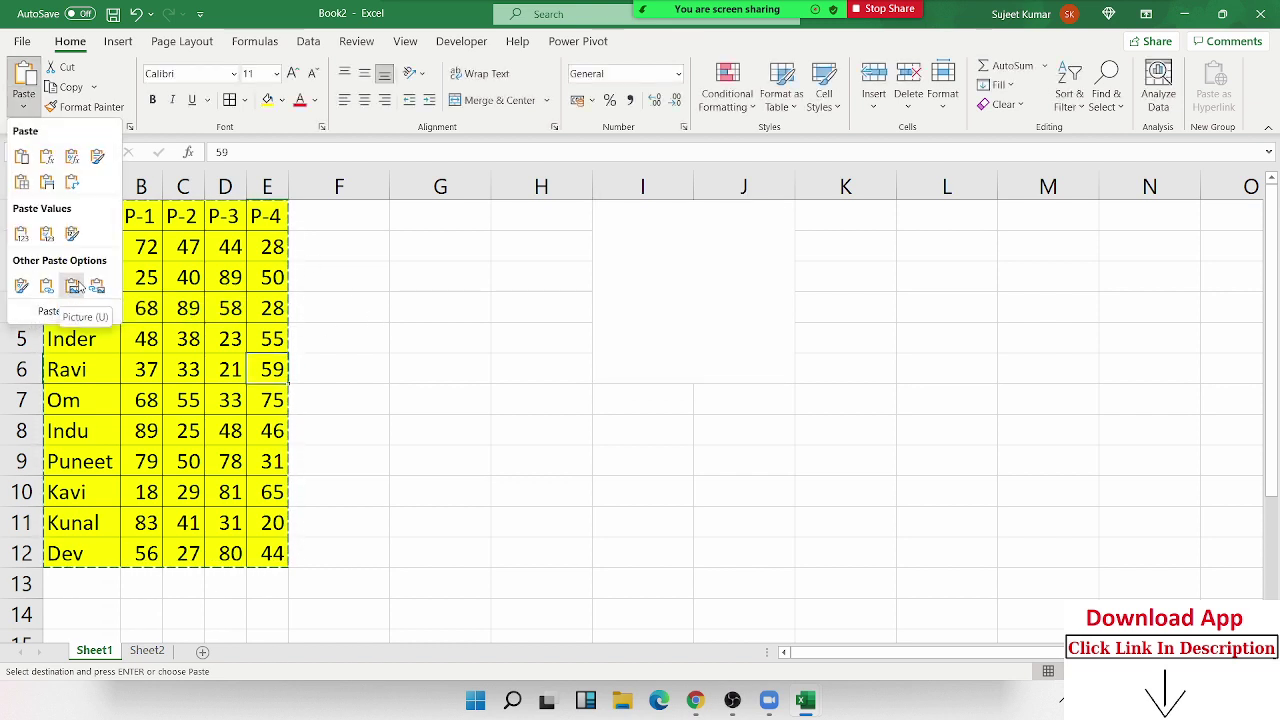
pyautogui.click(97, 288)
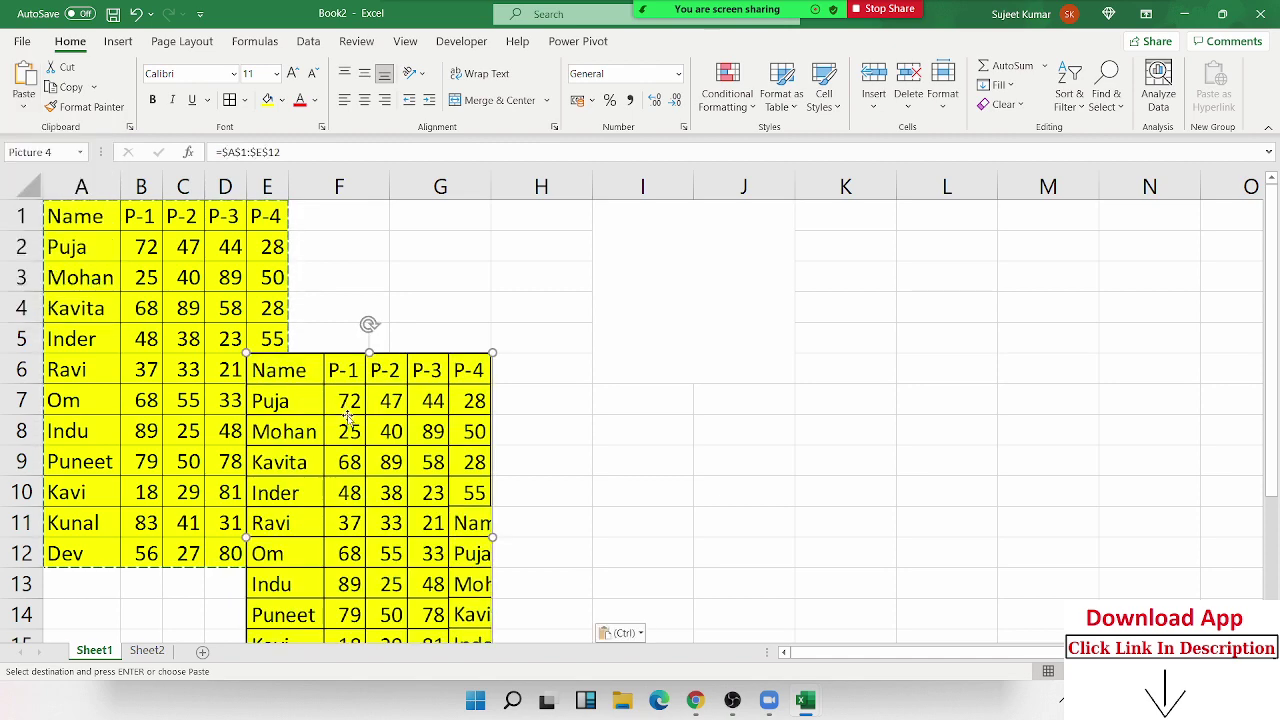
pyautogui.moveTo(286, 484); pyautogui.dragTo(648, 368)
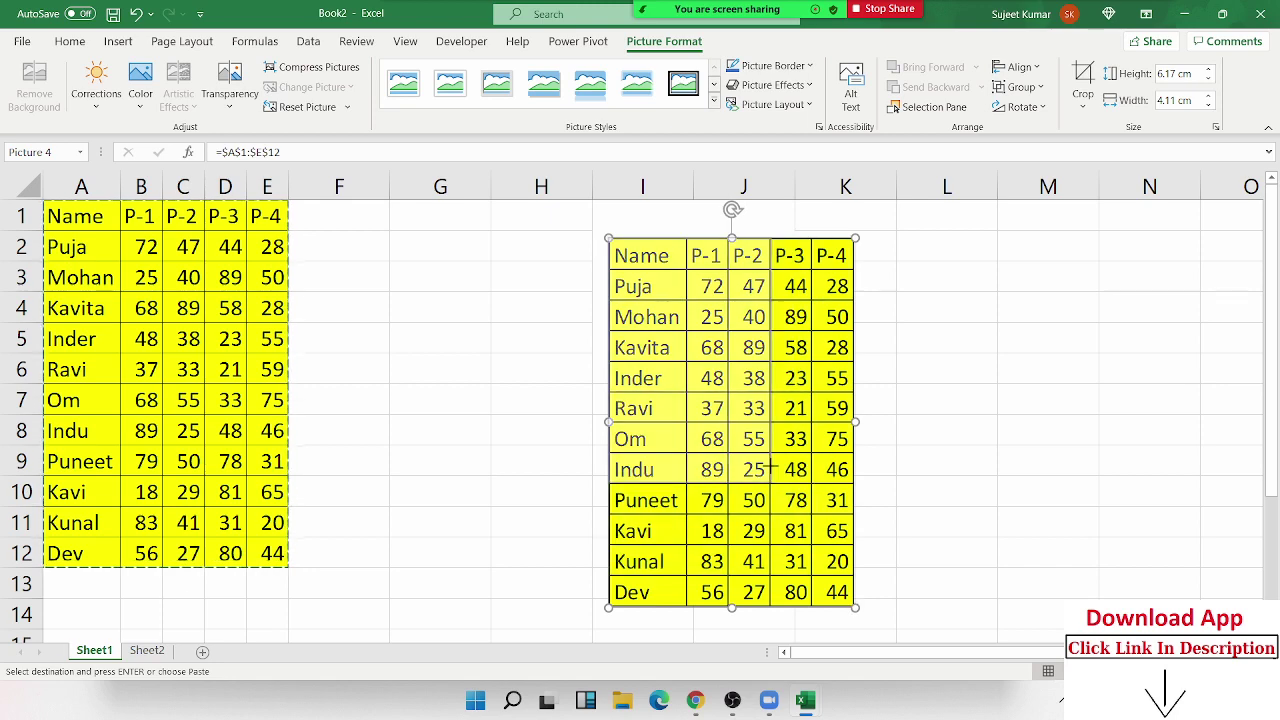
pyautogui.moveTo(853, 605); pyautogui.dragTo(770, 478)
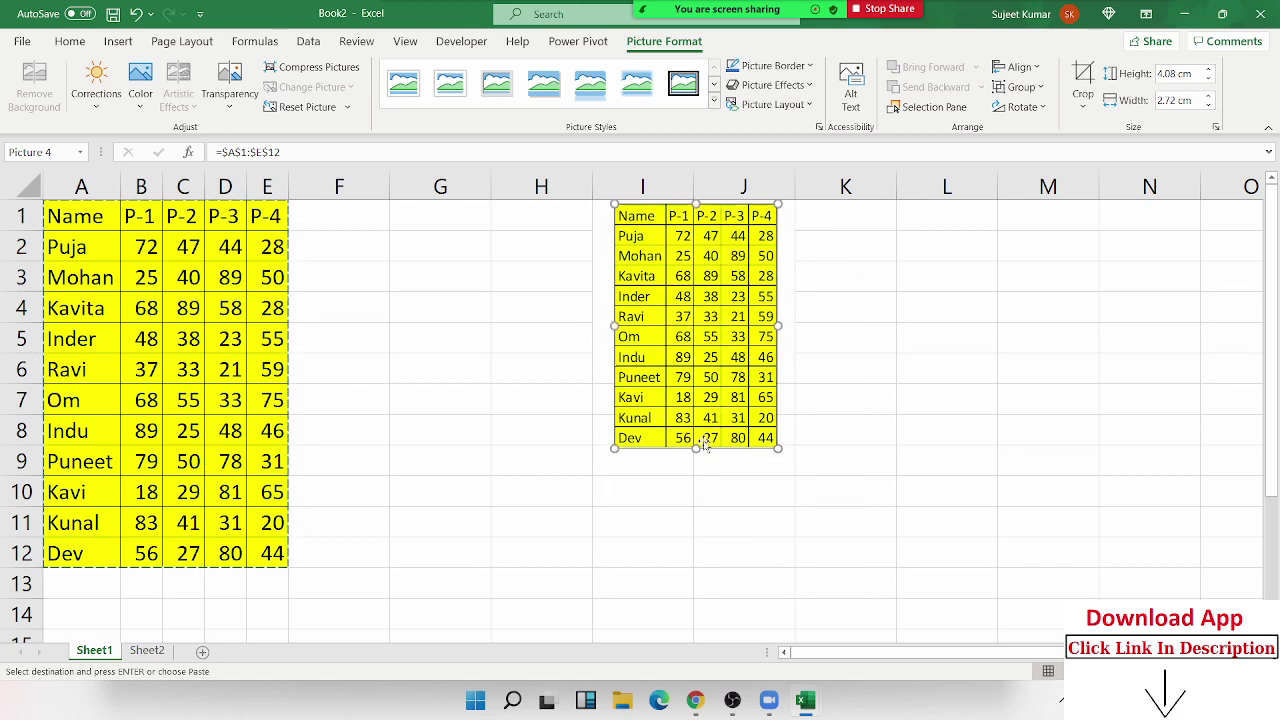
pyautogui.moveTo(697, 450); pyautogui.dragTo(707, 420)
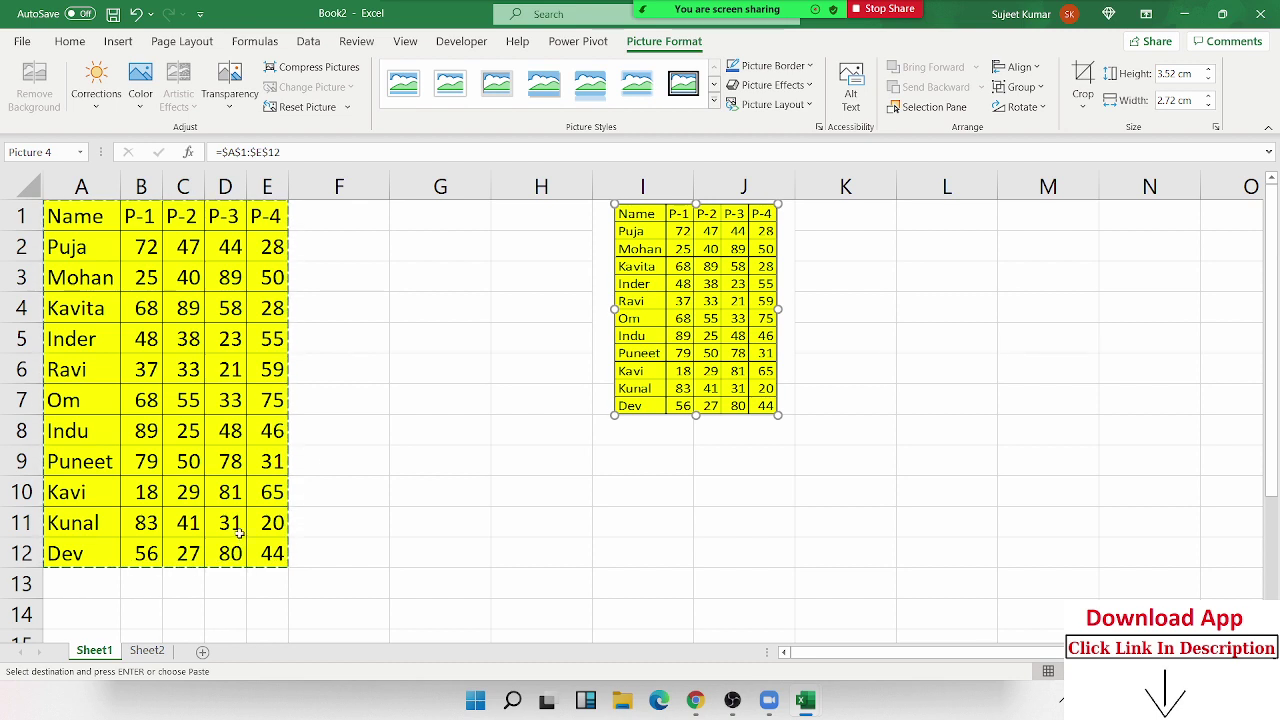
pyautogui.press('Escape')
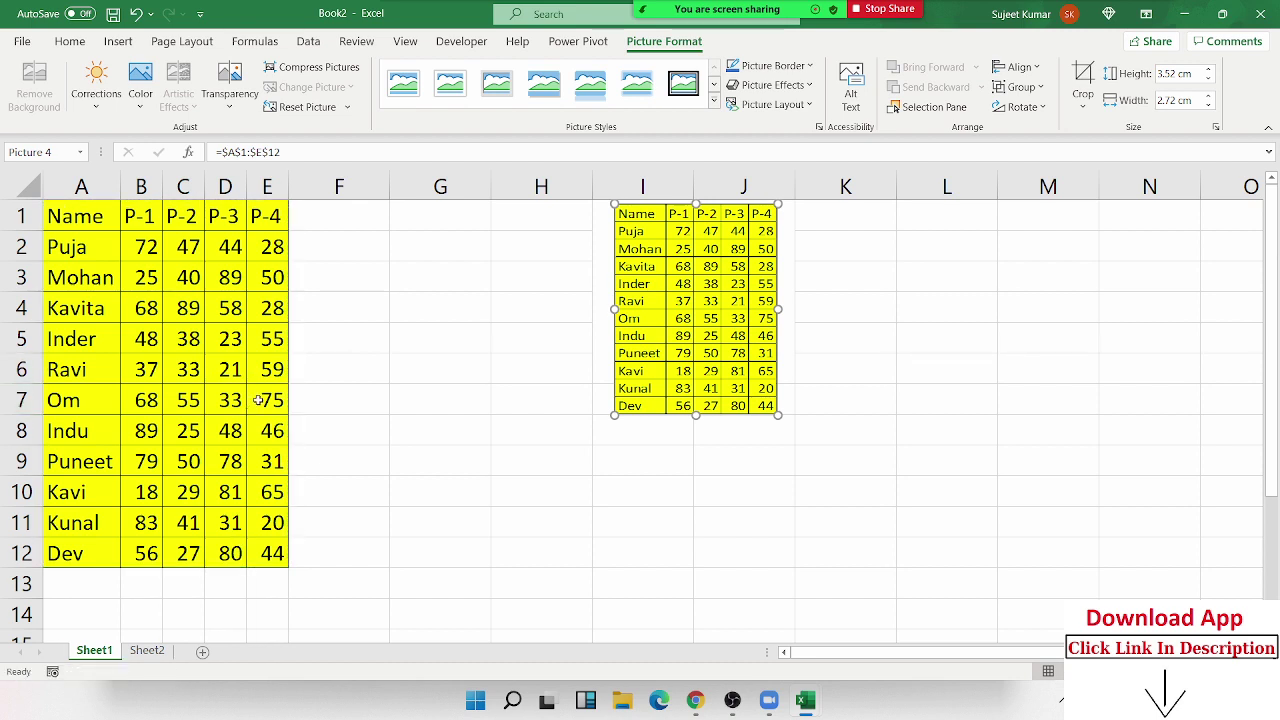
# Step: Fill Om's row A7:E7 with blue
pyautogui.moveTo(258, 400); pyautogui.dragTo(55, 400)
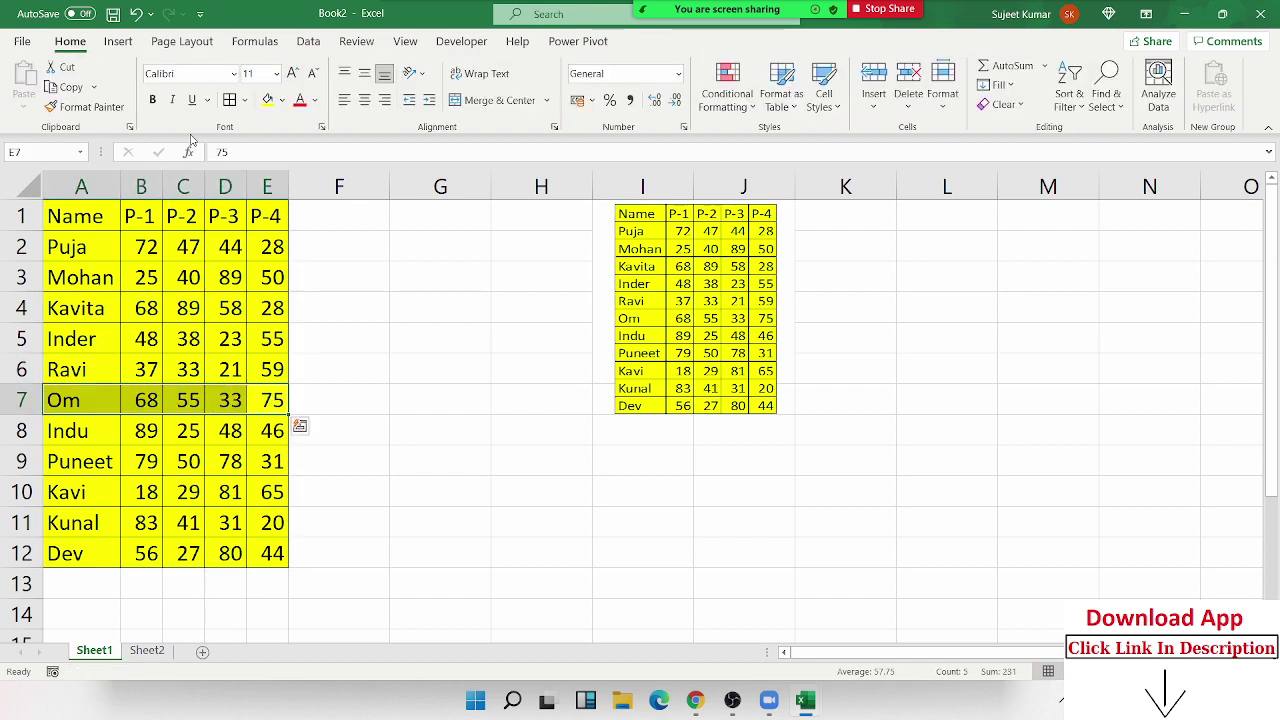
pyautogui.click(282, 100)
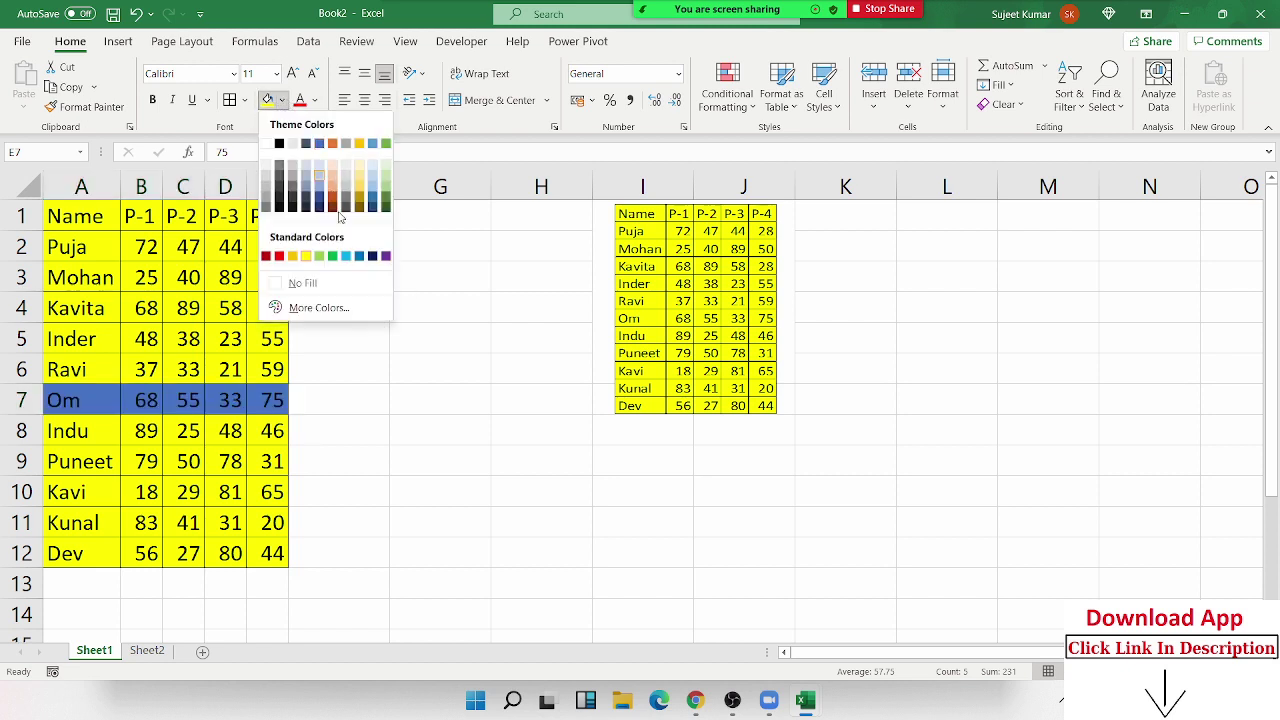
pyautogui.click(360, 256)
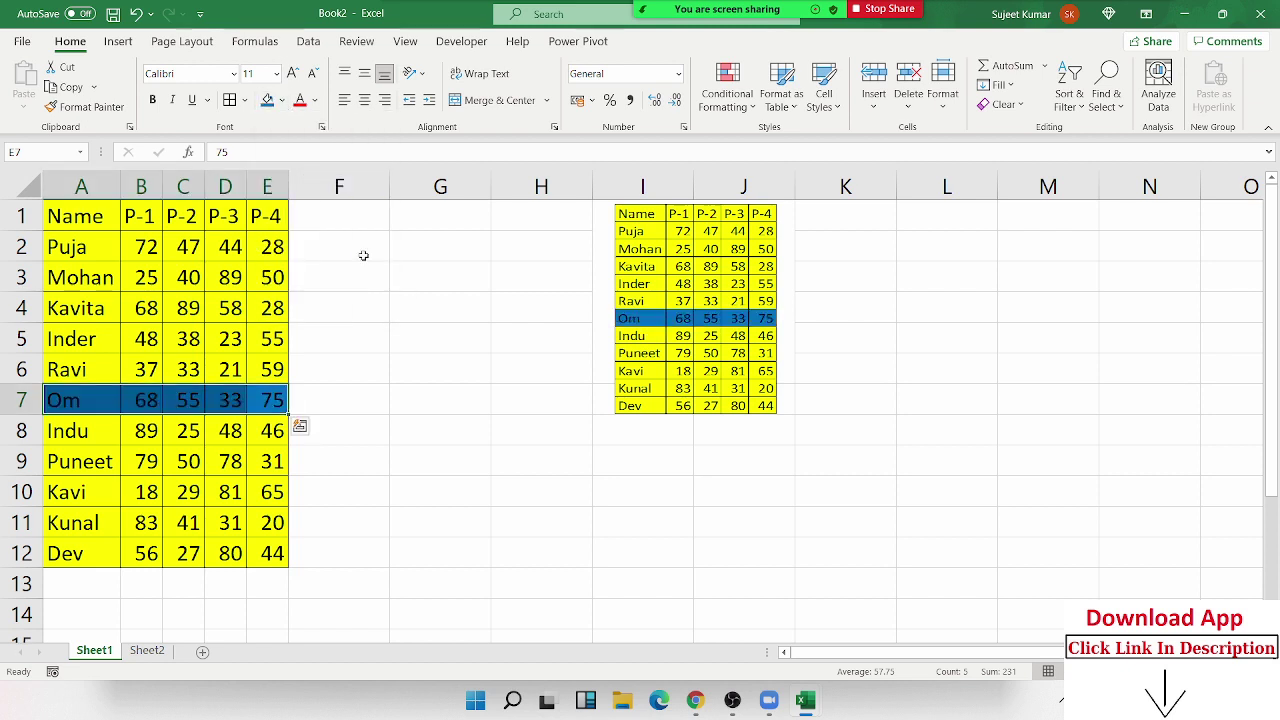
# Step: Change Puja's P-1 score in B2 to 200 and check the linked picture updates
pyautogui.click(155, 255)
pyautogui.write('200')
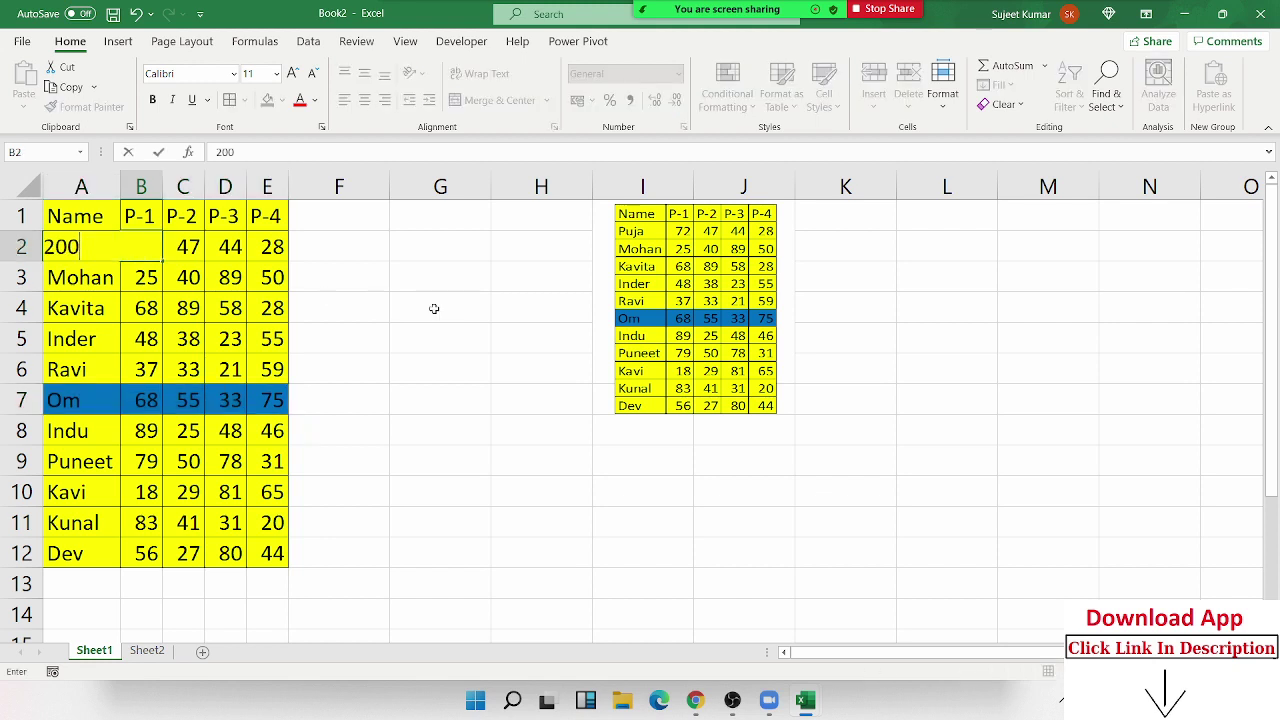
pyautogui.press('Return')
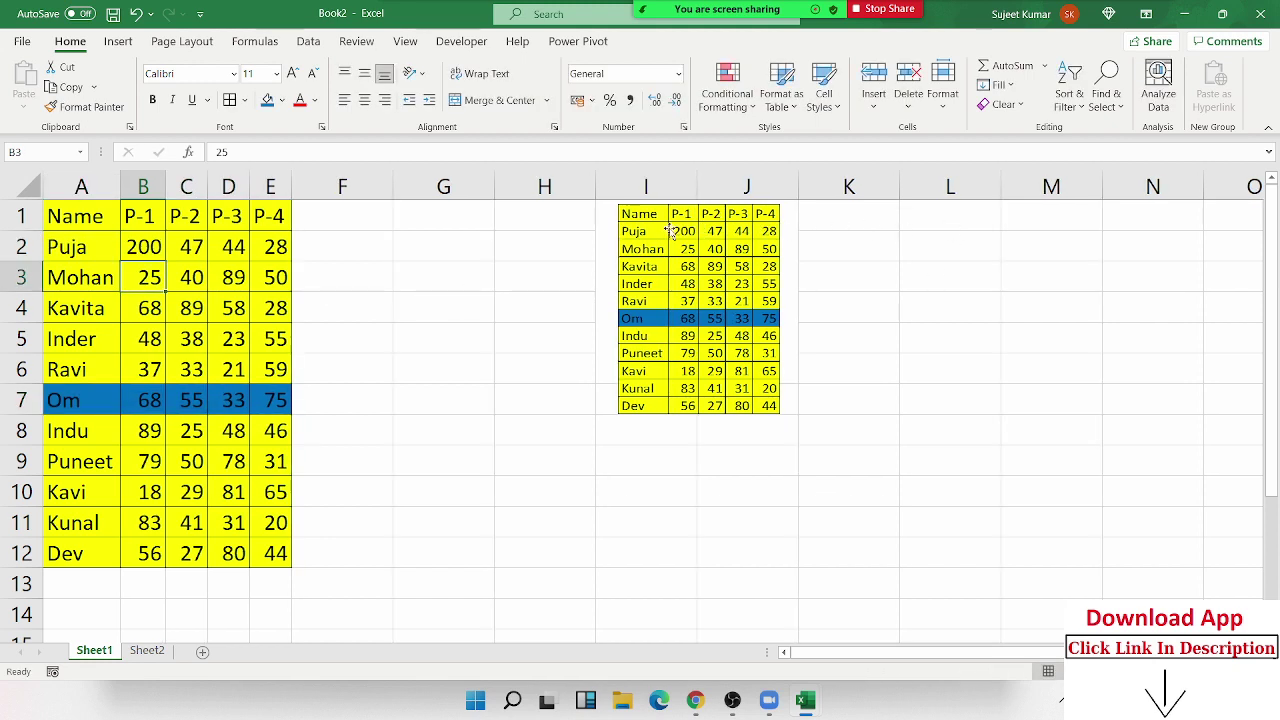
pyautogui.click(670, 231)
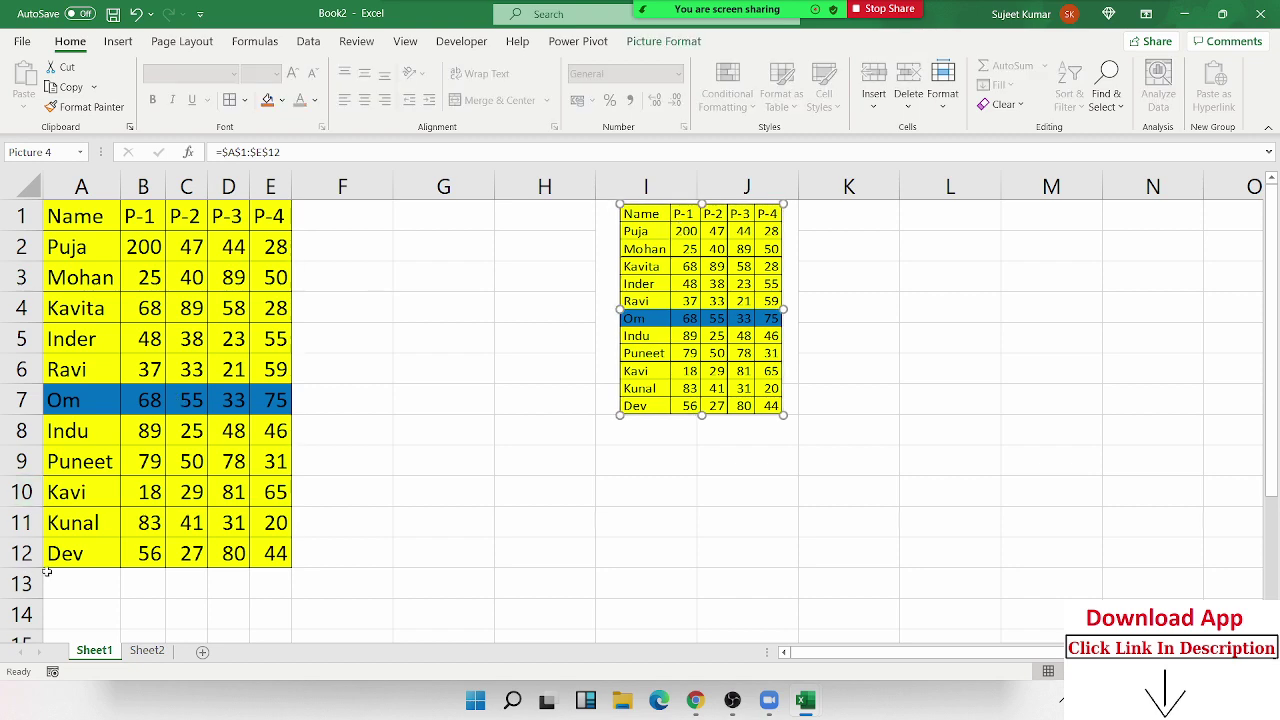
pyautogui.scroll(-1, 87, 564)
pyautogui.scroll(-1, 87, 564)
# Step: Add row 13 for Yogi with scores 85, 96, 54 and 85
pyautogui.click(72, 486)
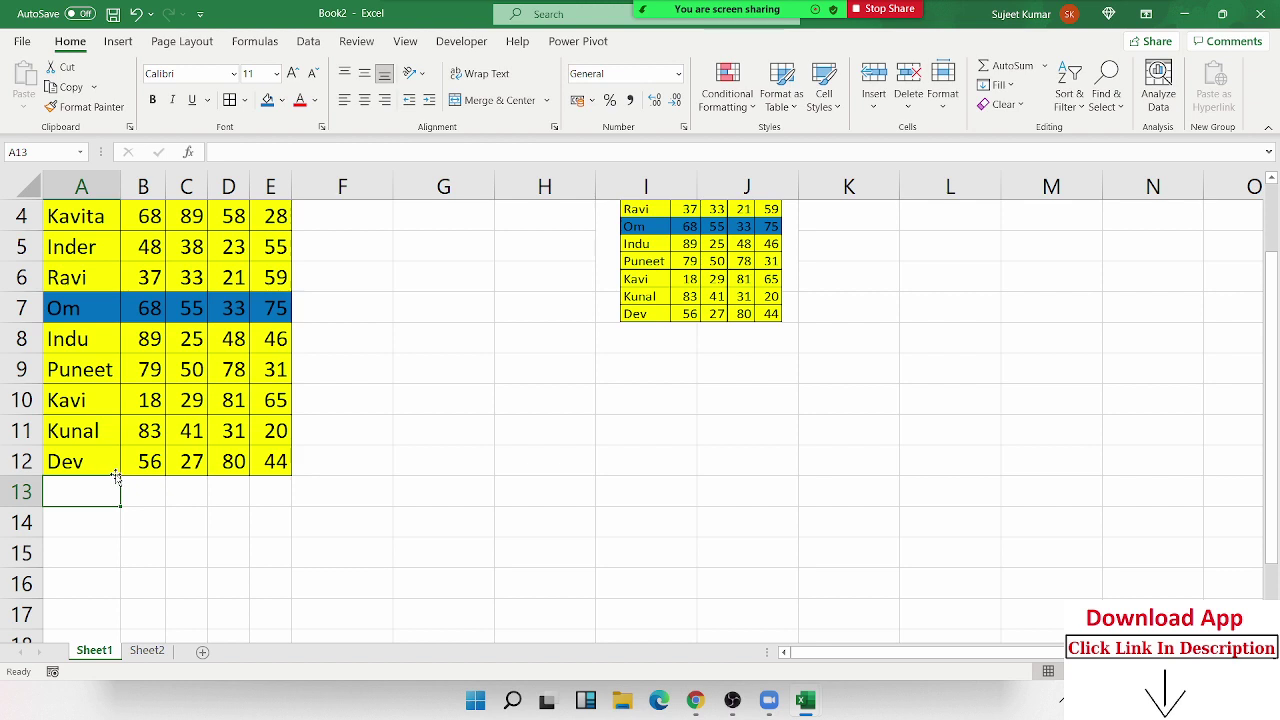
pyautogui.write('Y')
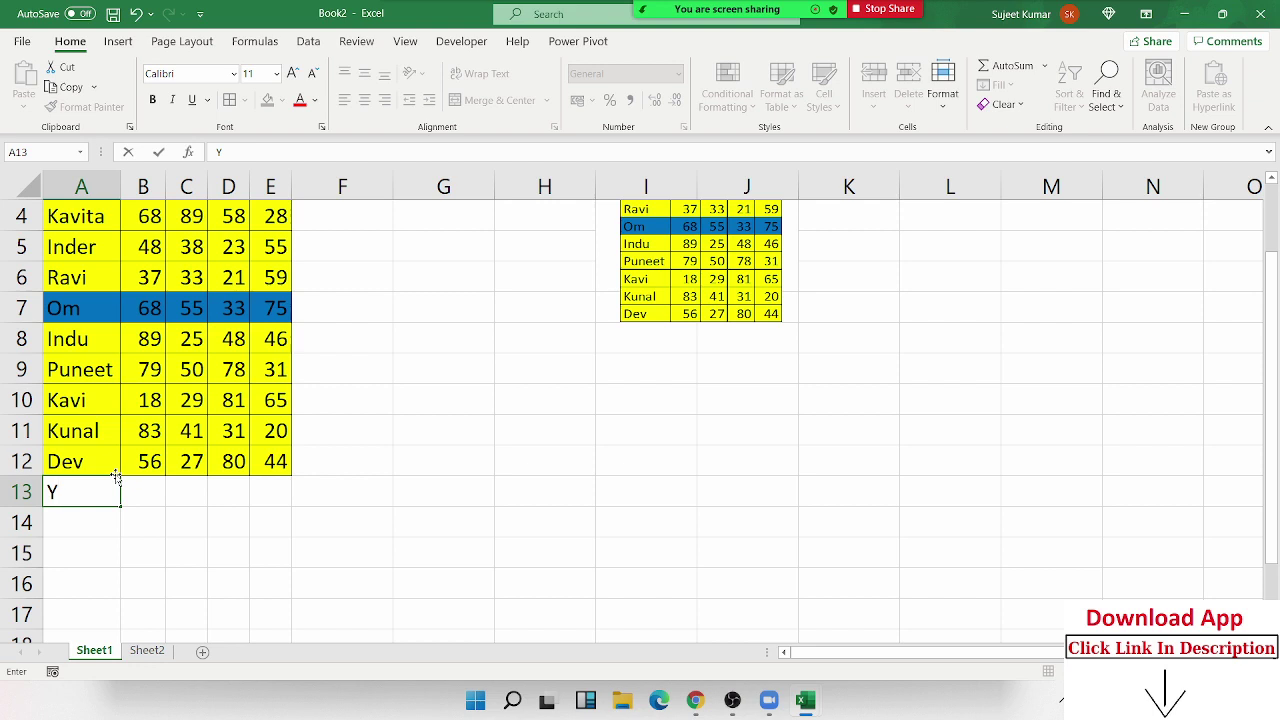
pyautogui.write('ogi')
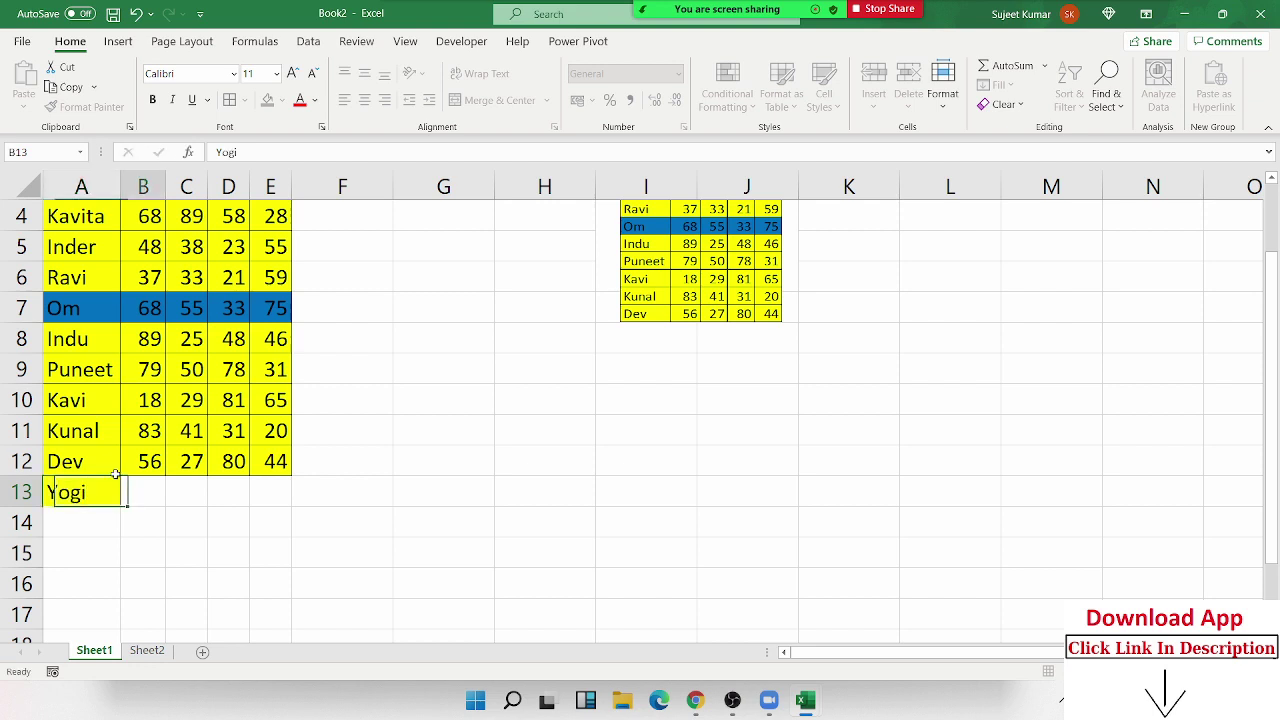
pyautogui.press('Tab')
pyautogui.write('85')
pyautogui.press('Tab')
pyautogui.write('9')
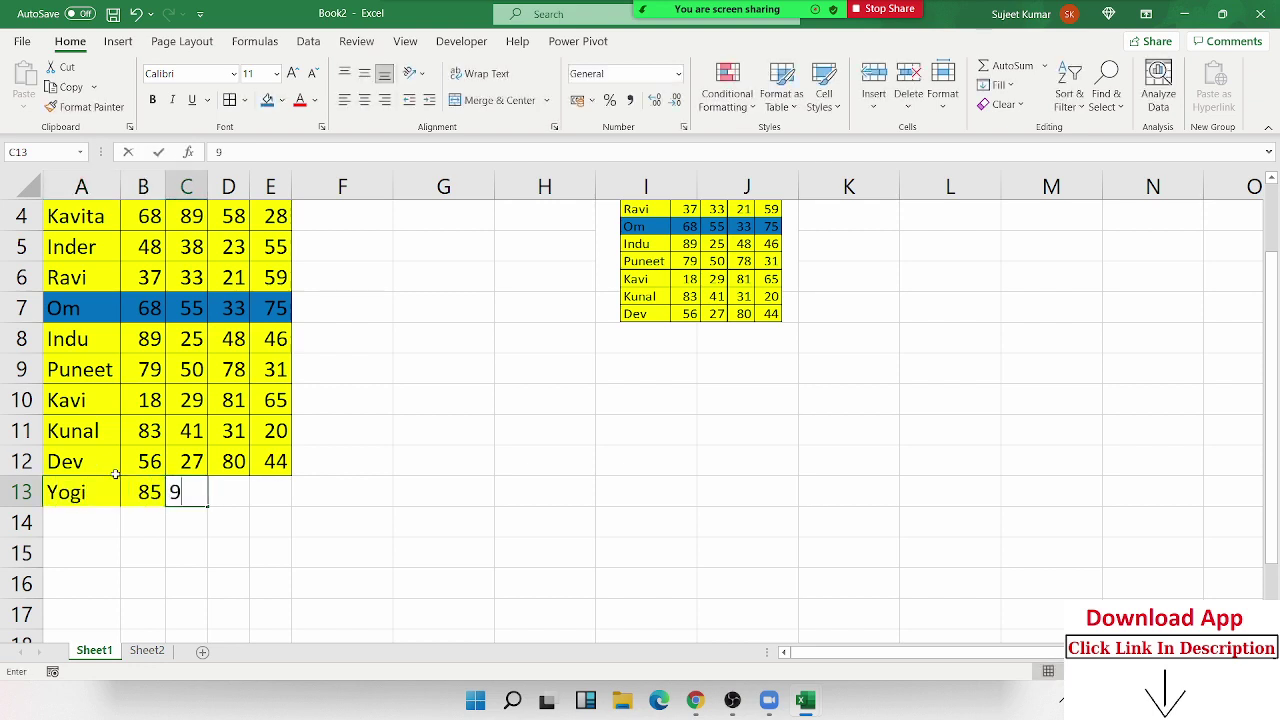
pyautogui.write('6')
pyautogui.press('Tab')
pyautogui.write('54')
pyautogui.press('Tab')
pyautogui.write('85')
pyautogui.press('Tab')
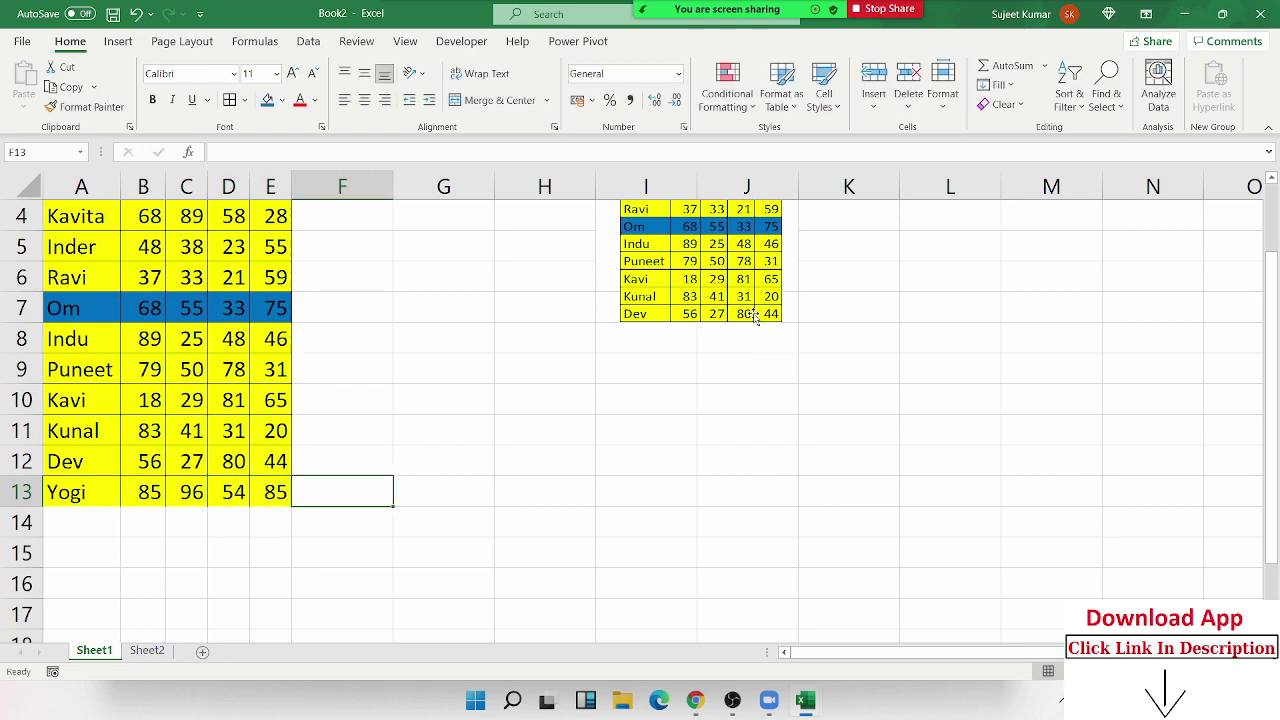
pyautogui.scroll(1, 666, 410)
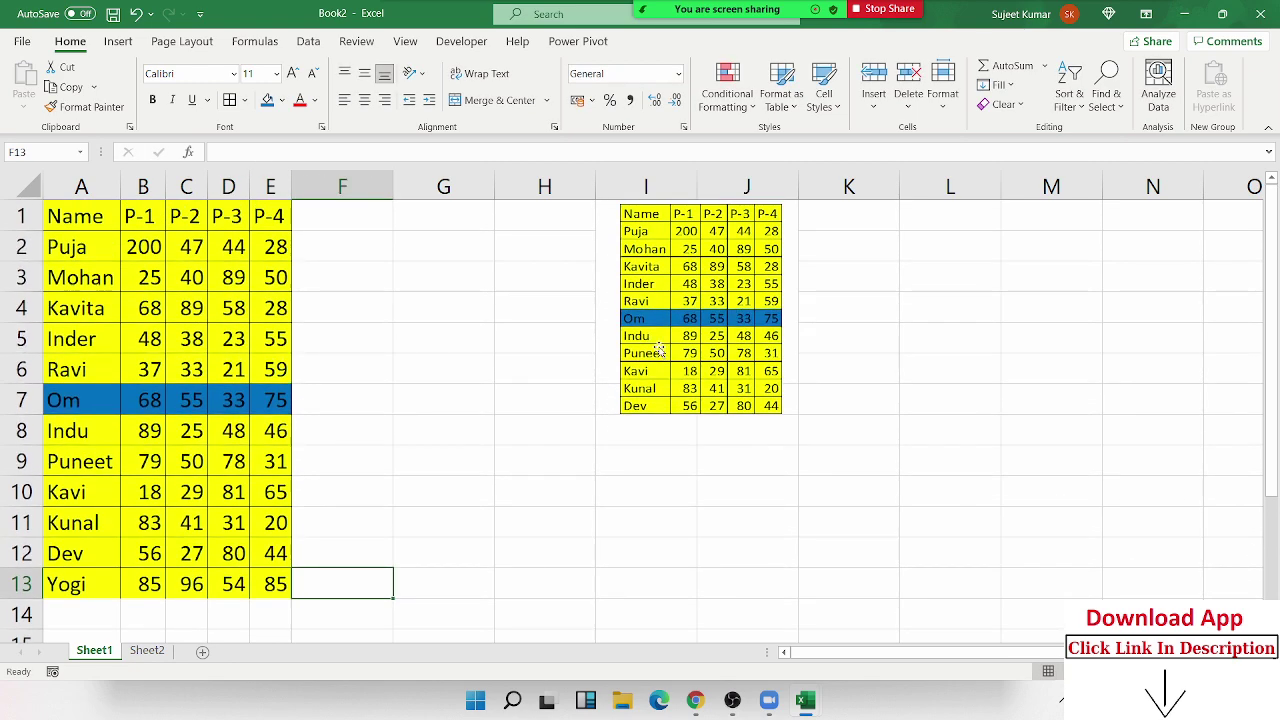
# Step: Change the linked picture's range from =$A$1:$E$12 to =$A$1:$E$13 so Yogi's row appears
pyautogui.click(661, 349)
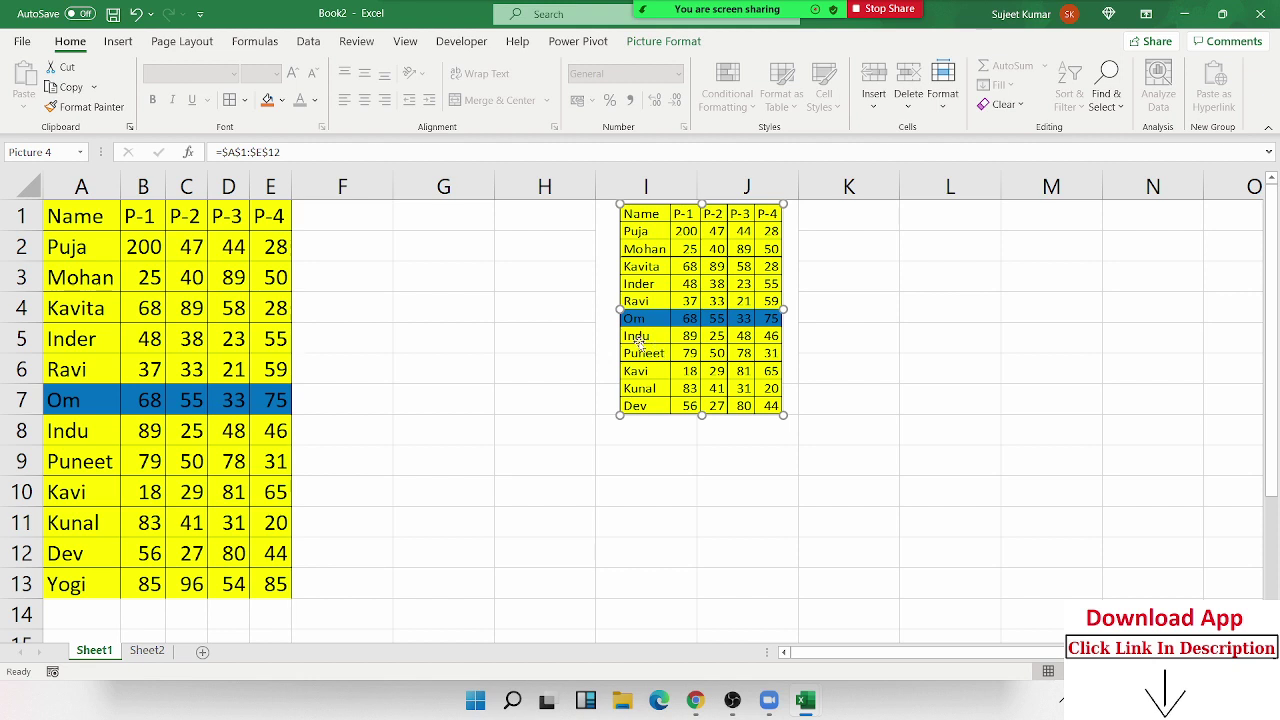
pyautogui.doubleClick(337, 151)
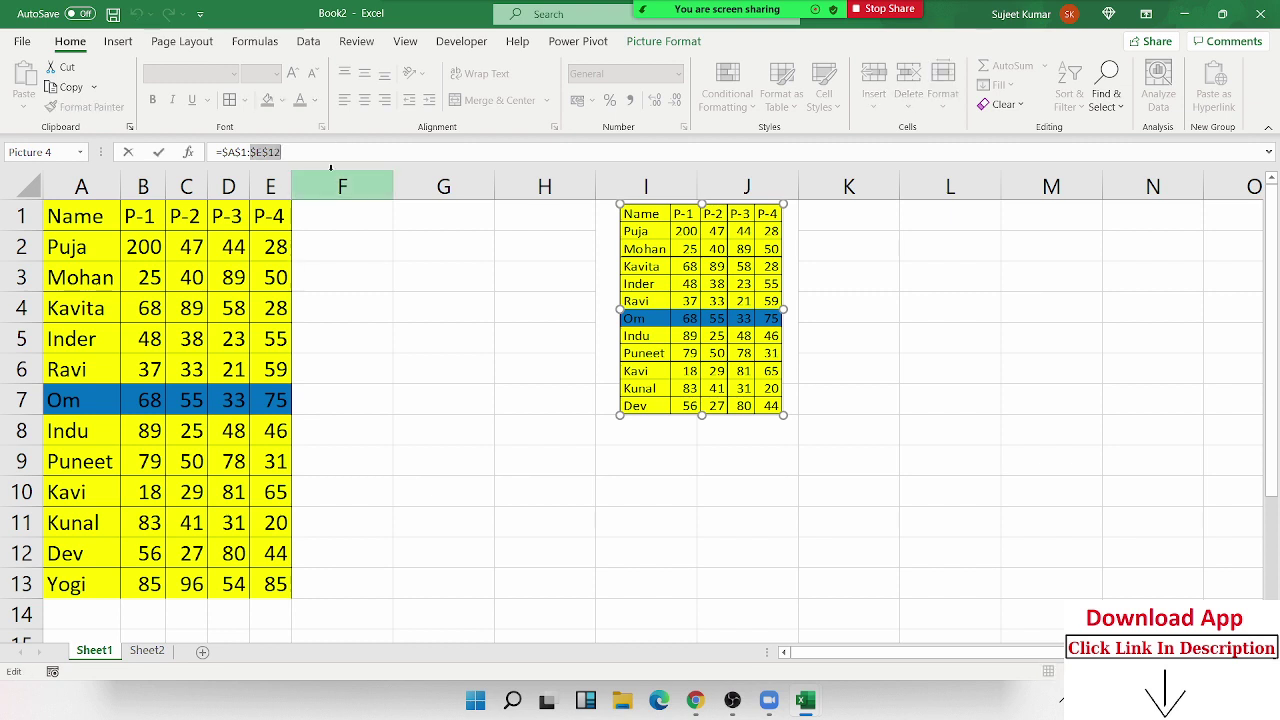
pyautogui.click(318, 155)
pyautogui.press('BackSpace')
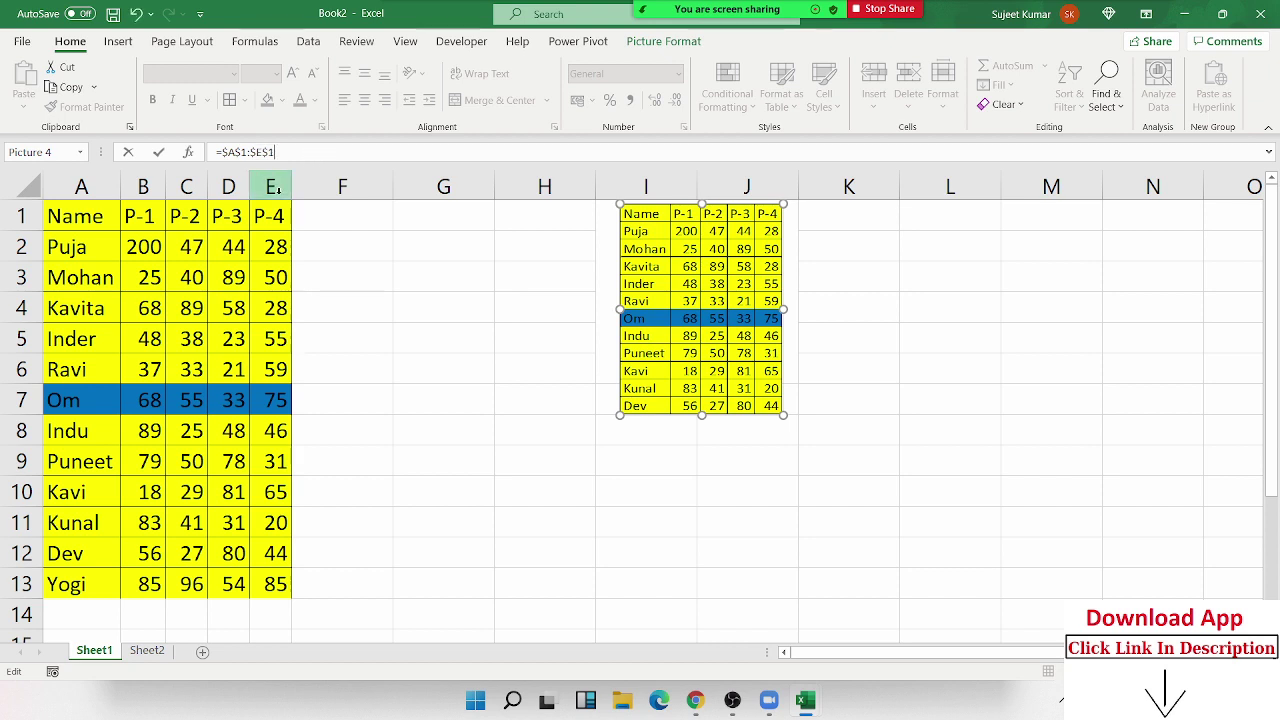
pyautogui.write('3')
pyautogui.press('Return')
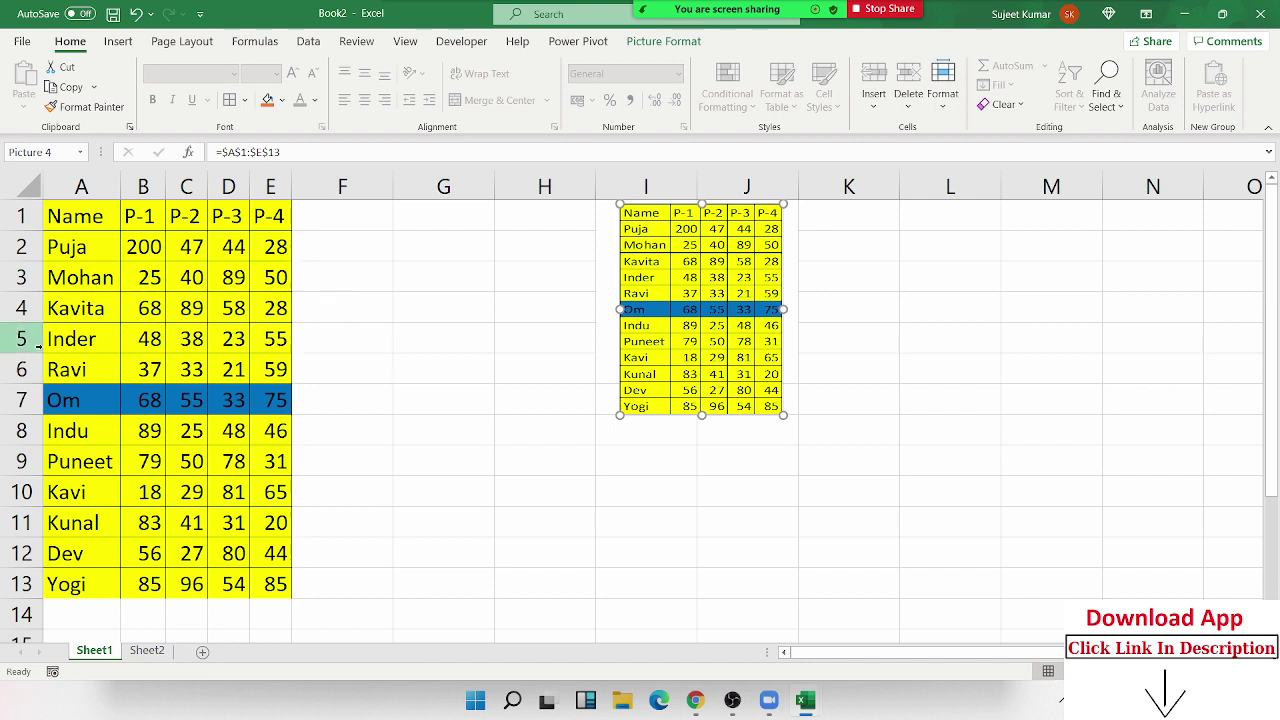
# Step: Launch Microsoft Word from the Start menu search and create a blank document
pyautogui.press('super')
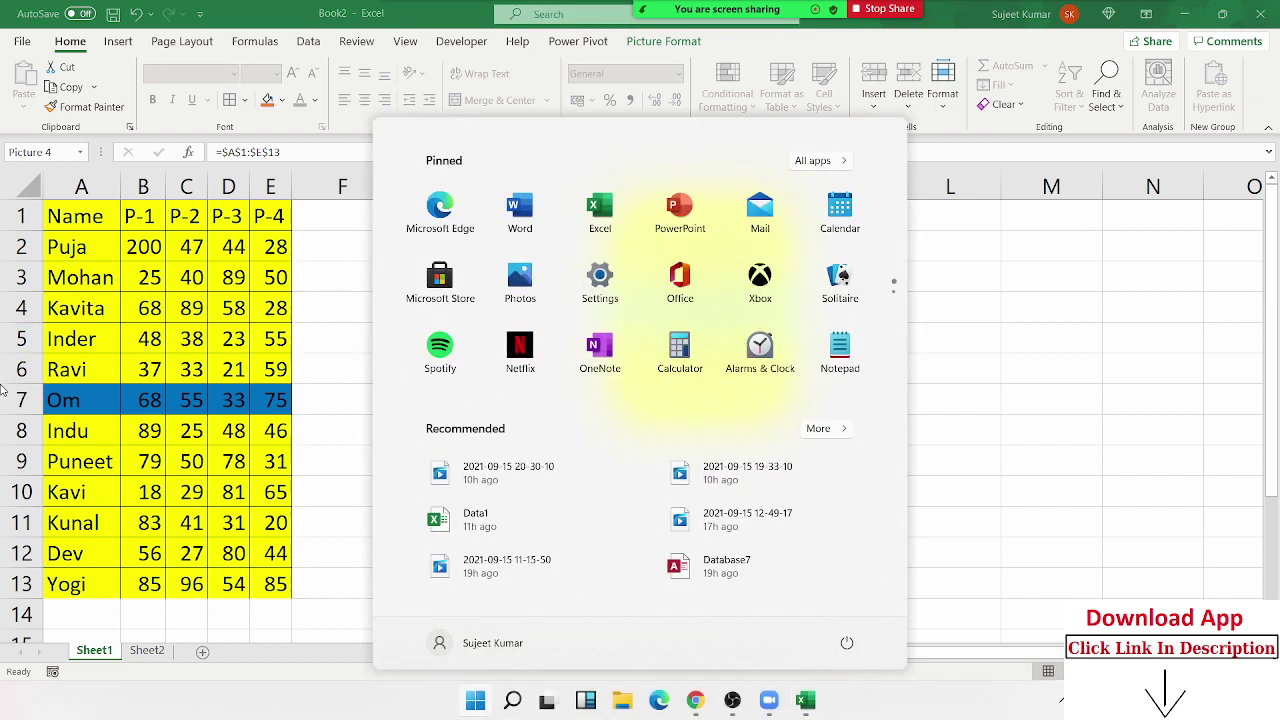
pyautogui.write('word')
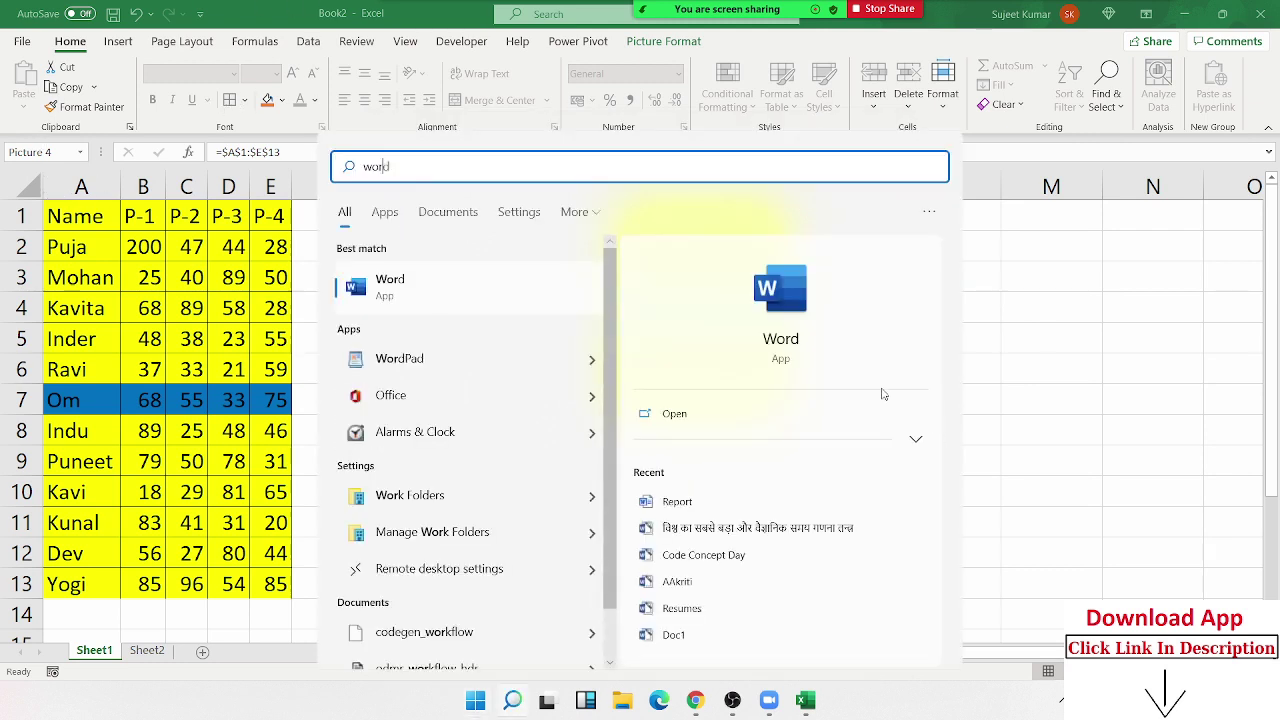
pyautogui.click(801, 316)
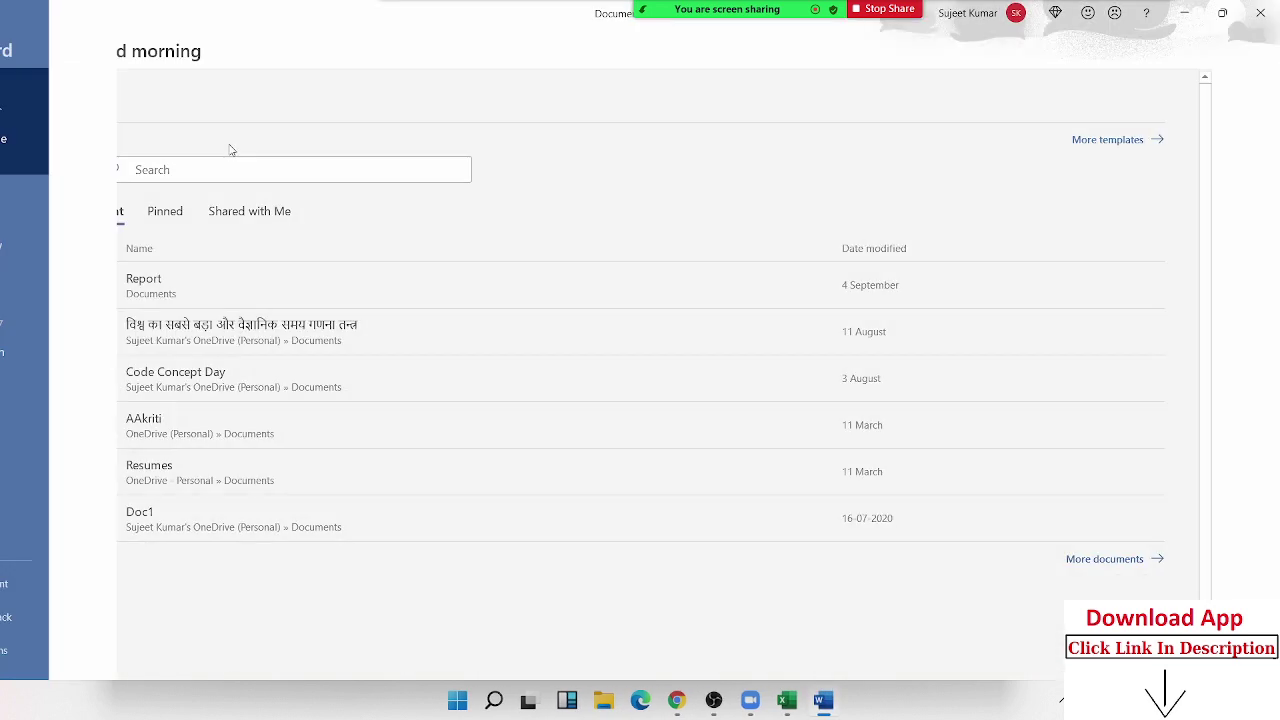
pyautogui.click(230, 150)
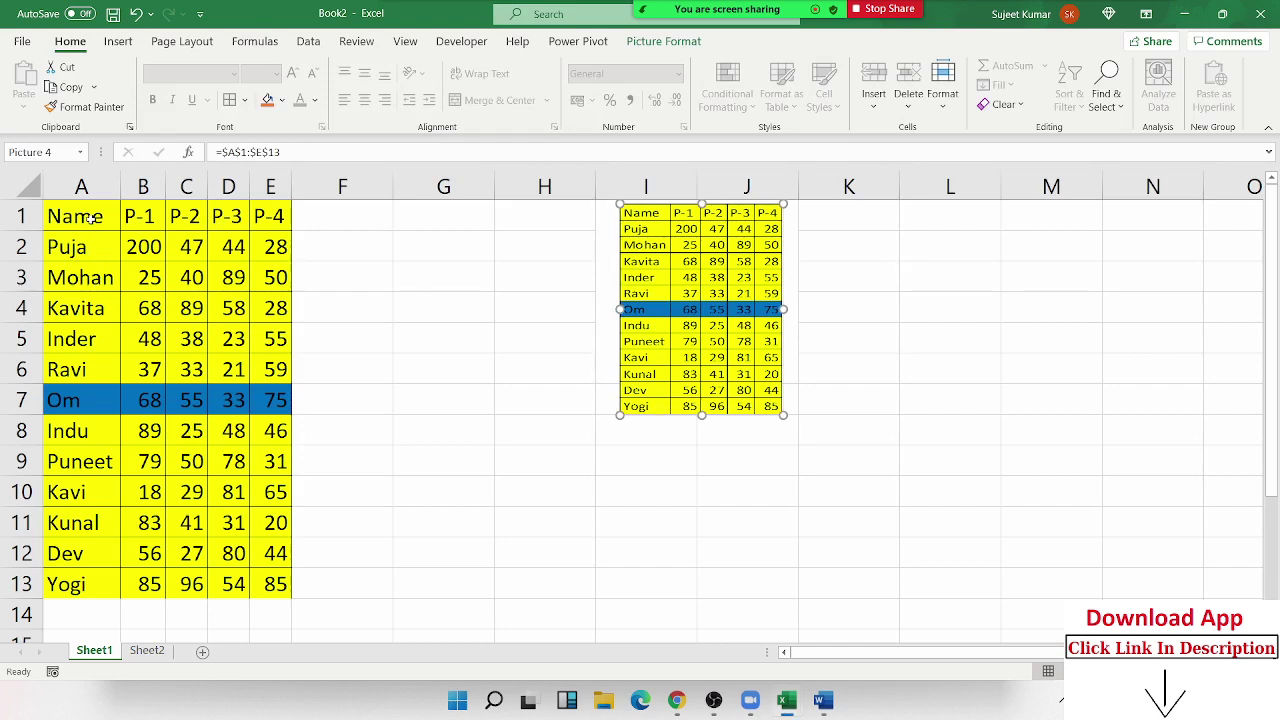
# Step: Copy the Excel score table A1:E13 and bring up Word's paste choices
pyautogui.moveTo(90, 220); pyautogui.dragTo(256, 583)
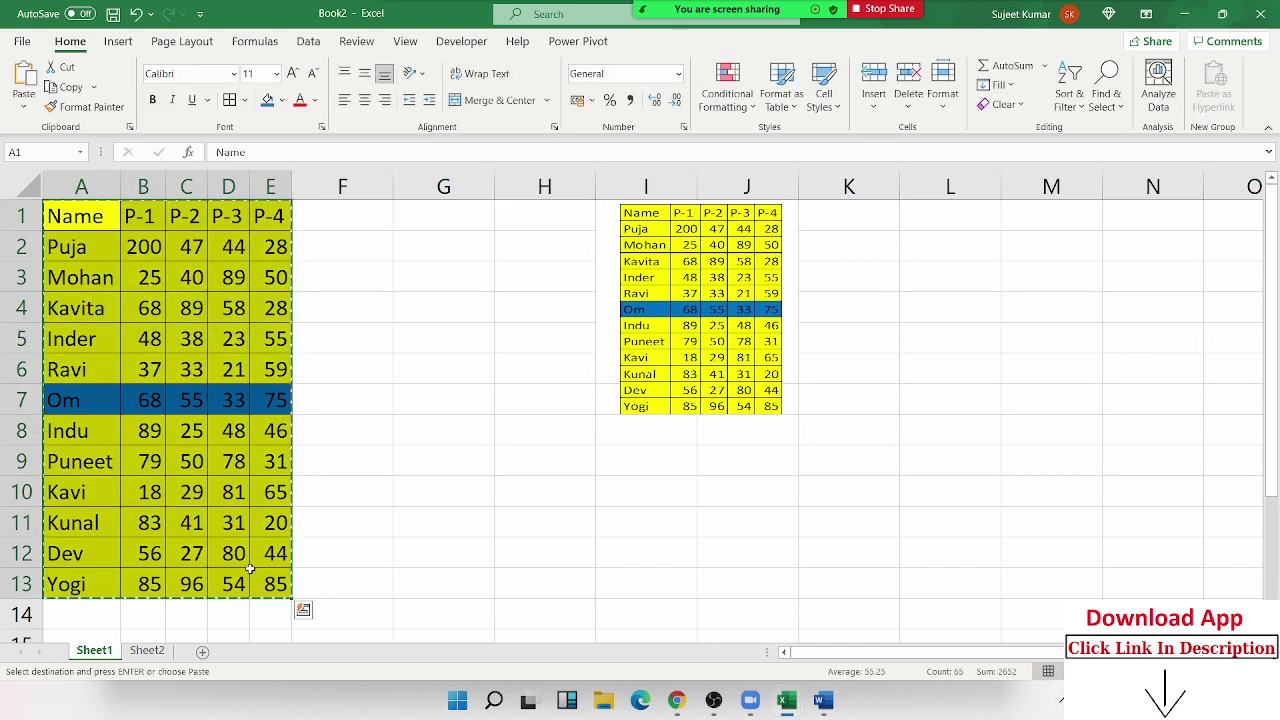
pyautogui.hotkey('alt', 'Tab')
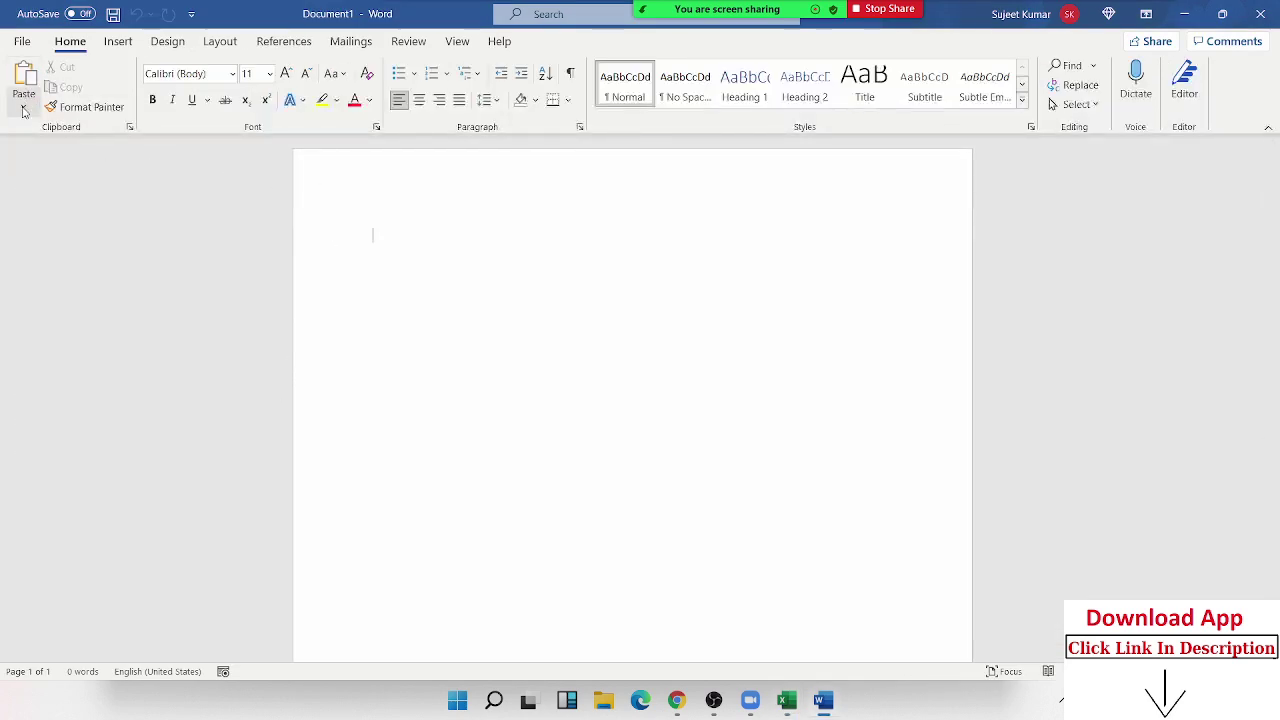
pyautogui.click(23, 106)
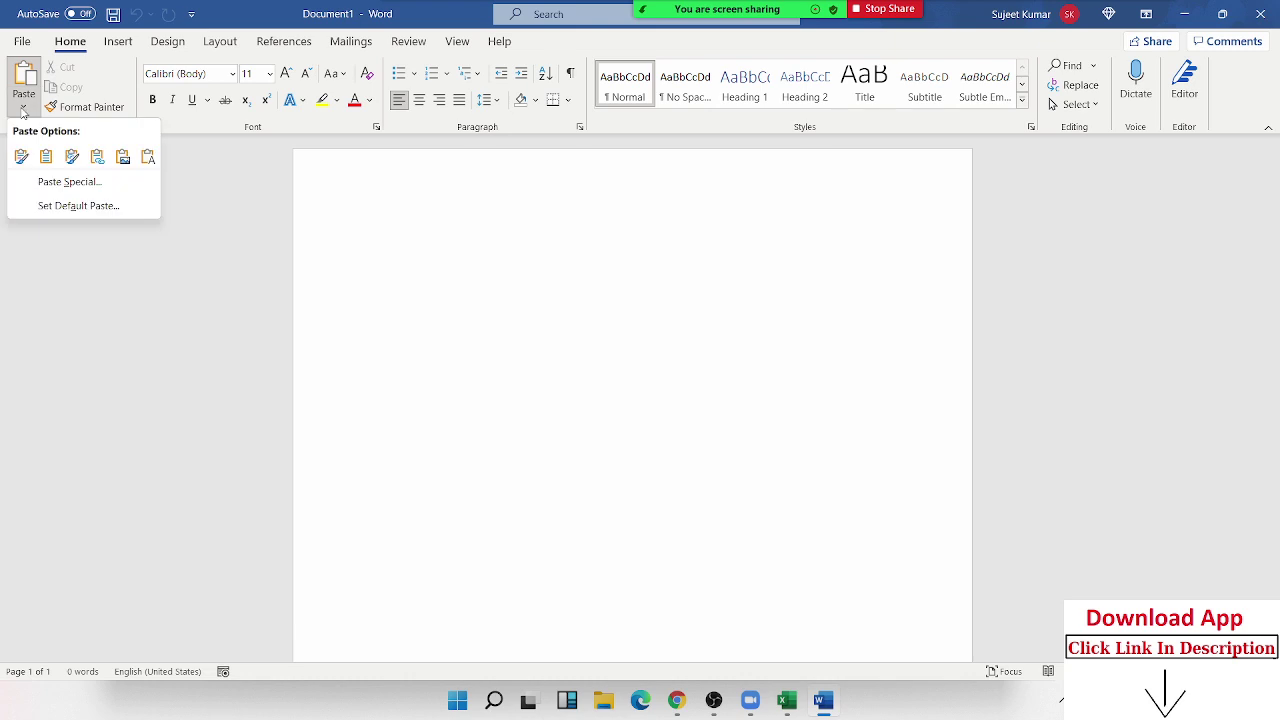
# Step: Paste Special the table as a linked Microsoft Excel Worksheet Object
pyautogui.click(70, 184)
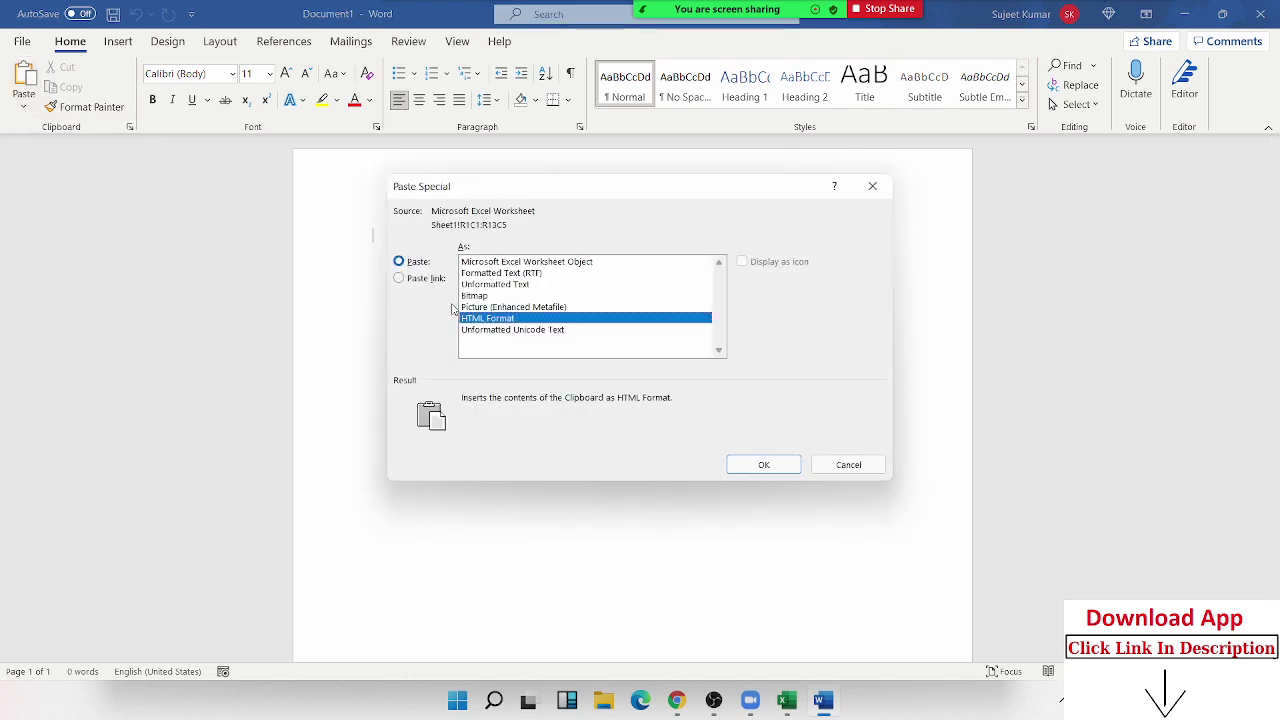
pyautogui.click(434, 279)
pyautogui.click(522, 262)
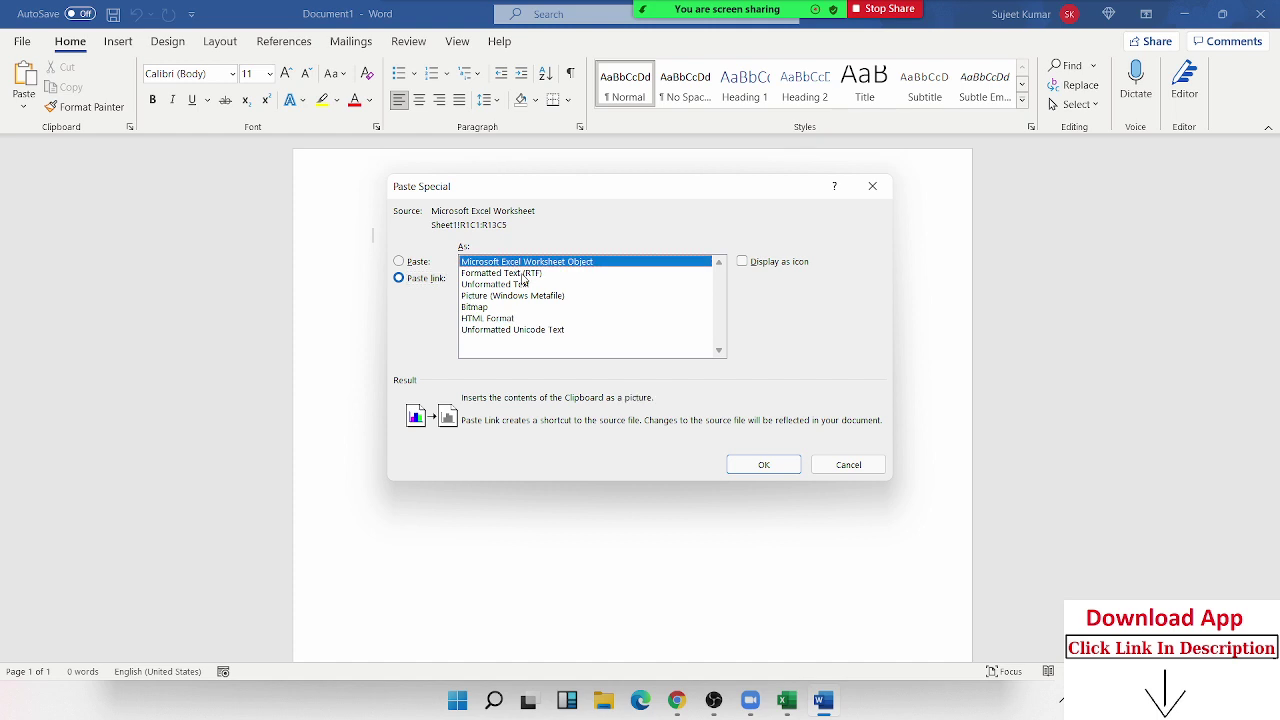
pyautogui.click(750, 466)
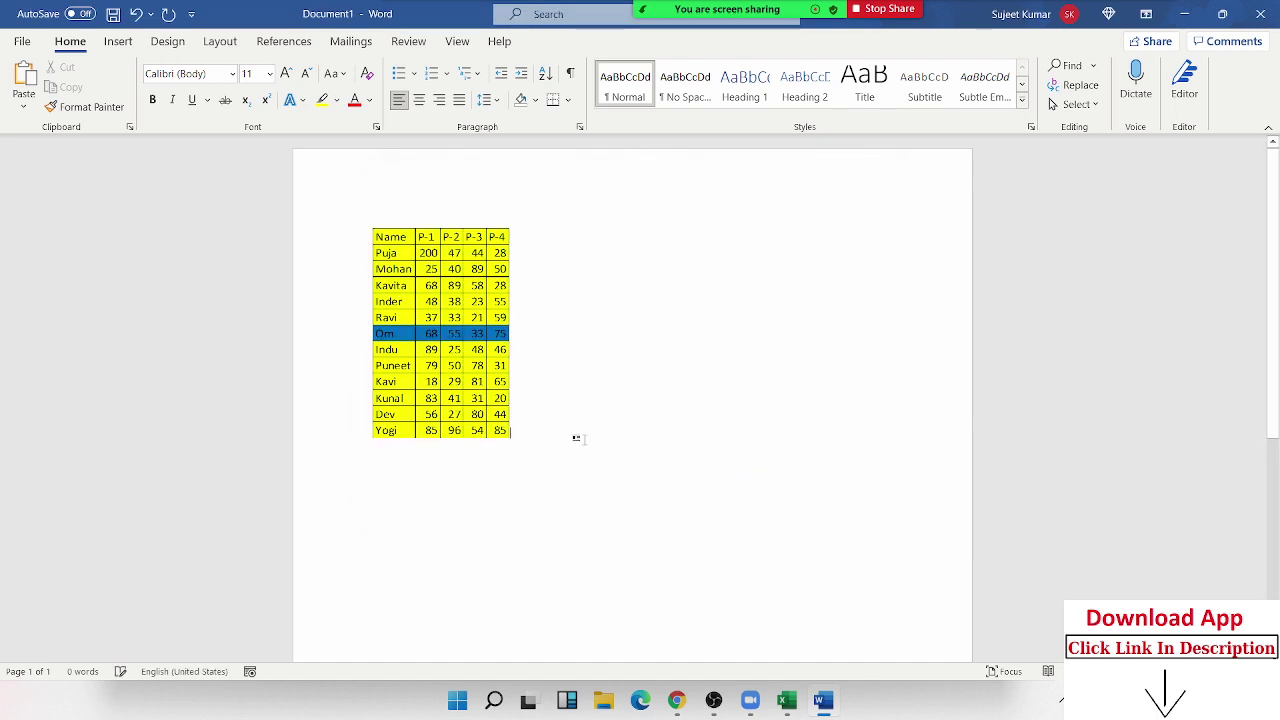
# Step: Enlarge the pasted table object and open its source workbook Book2 in Excel
pyautogui.click(493, 398)
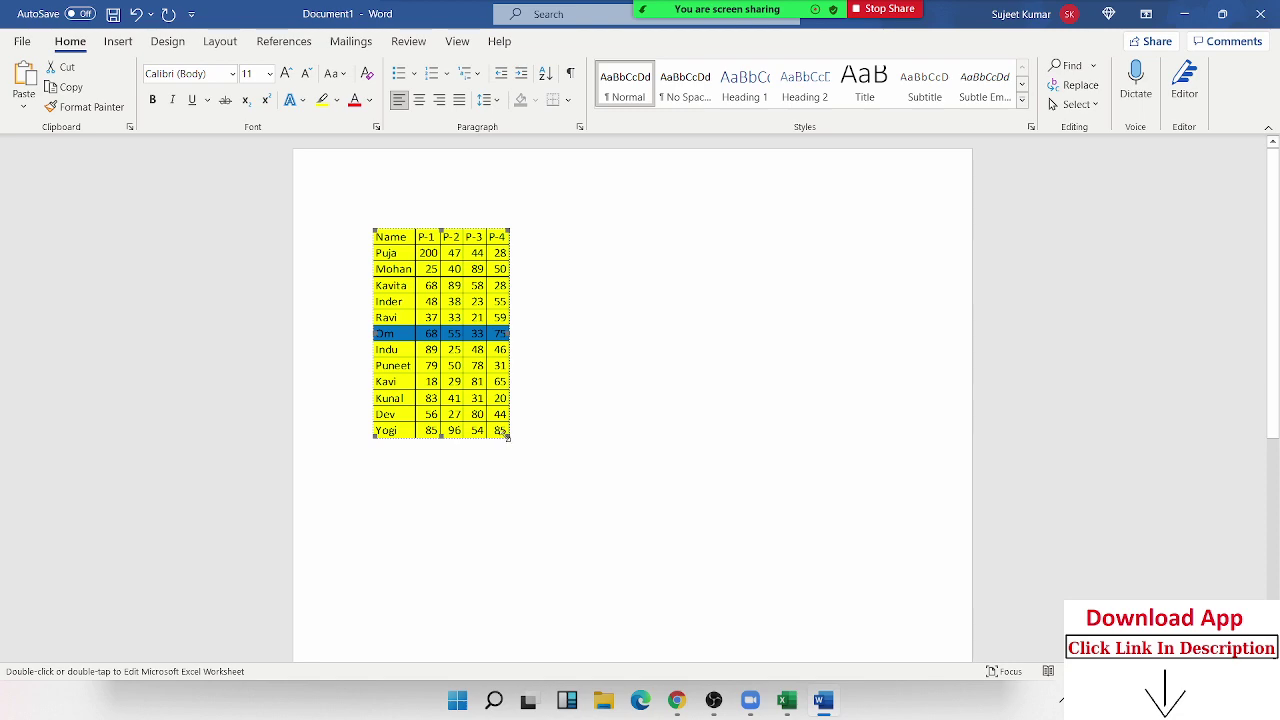
pyautogui.moveTo(508, 436); pyautogui.dragTo(637, 514)
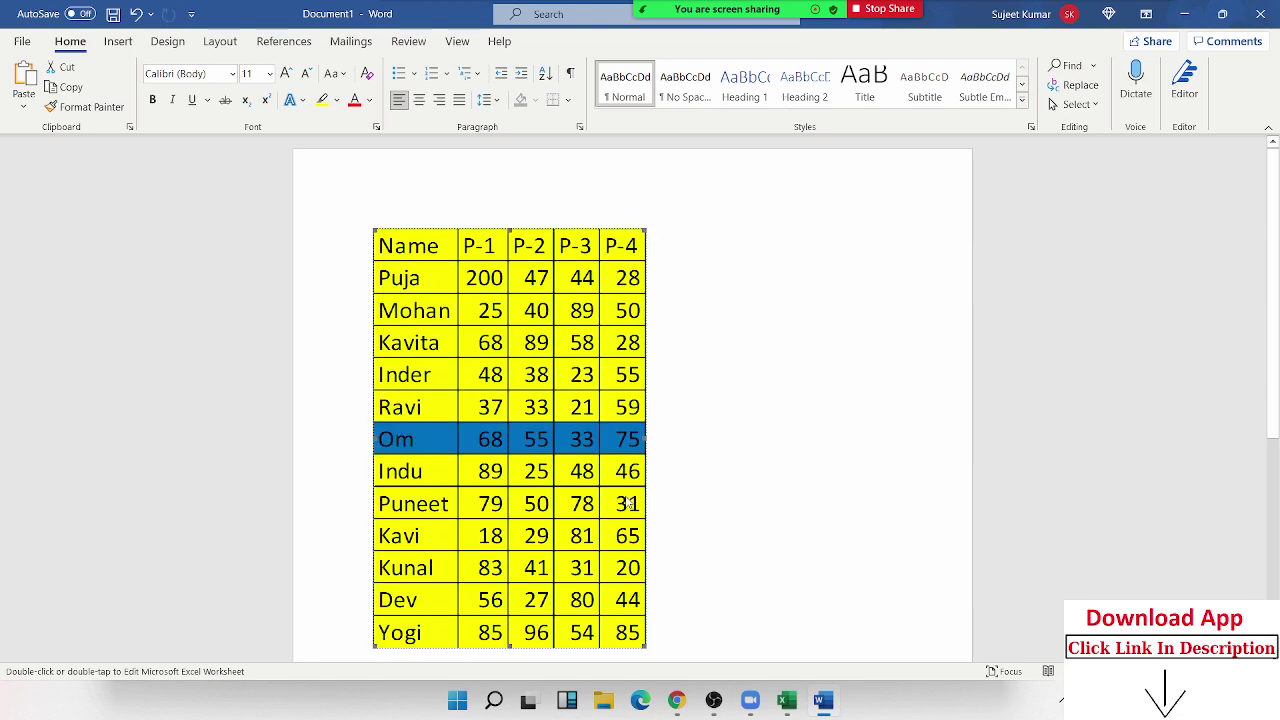
pyautogui.doubleClick(628, 504)
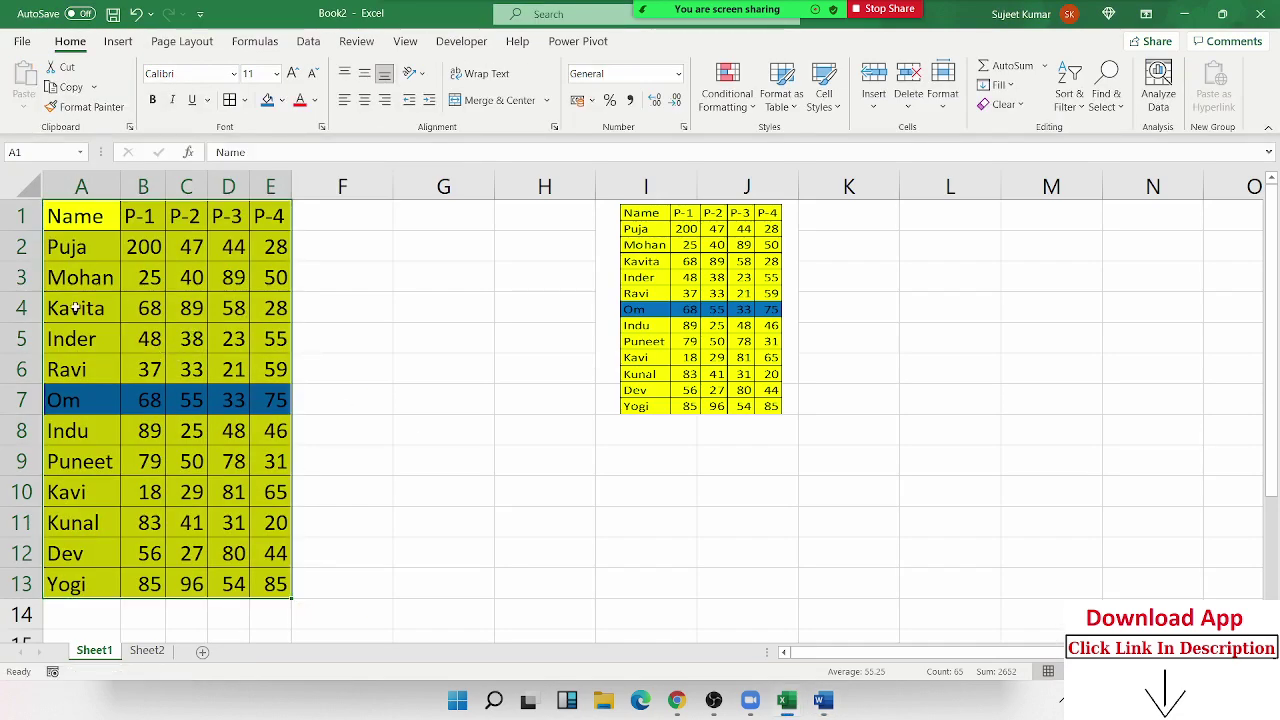
# Step: Fill Mohan's row A3:E3 with blue so the linked Word table updates
pyautogui.moveTo(75, 277); pyautogui.dragTo(268, 277)
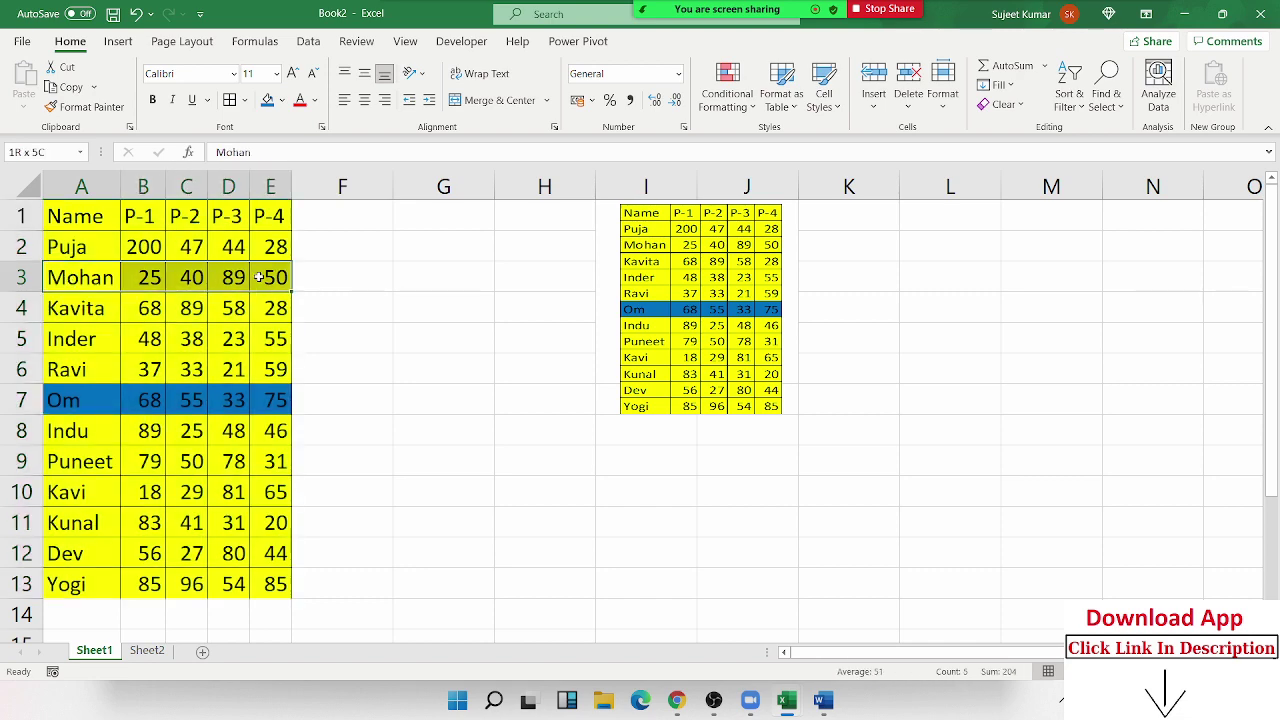
pyautogui.click(266, 100)
pyautogui.click(205, 352)
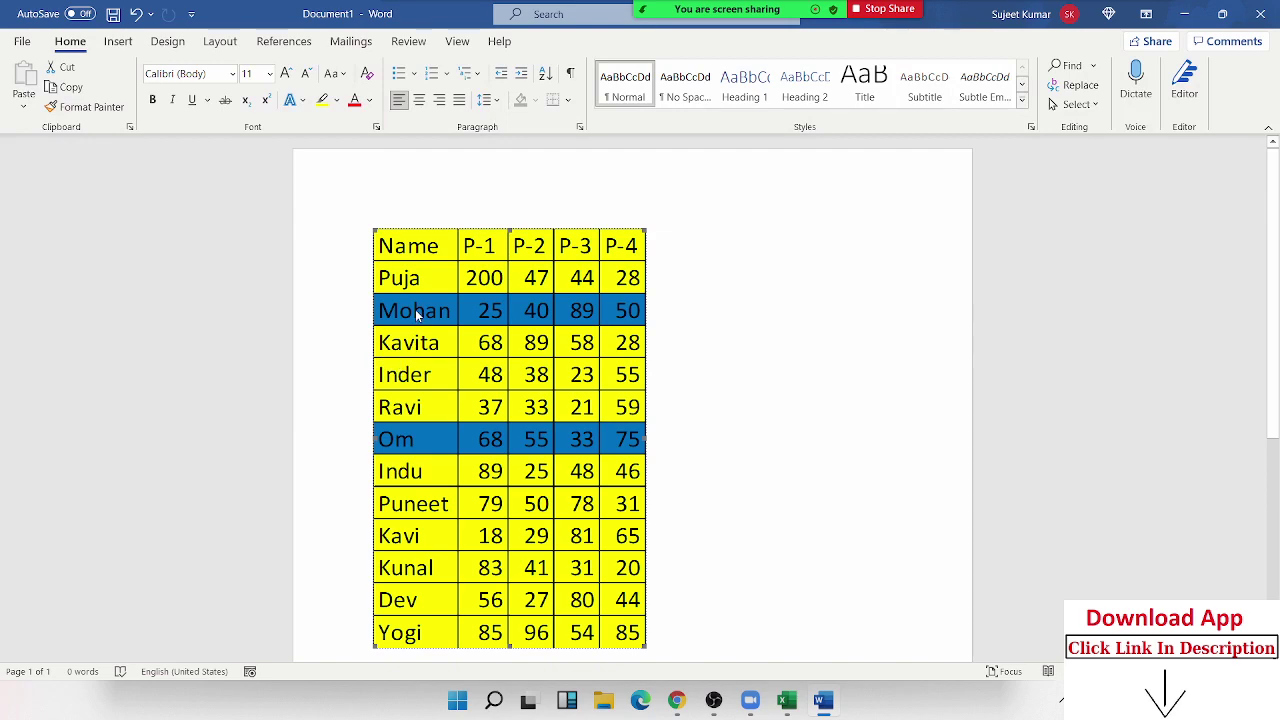
pyautogui.press('super')
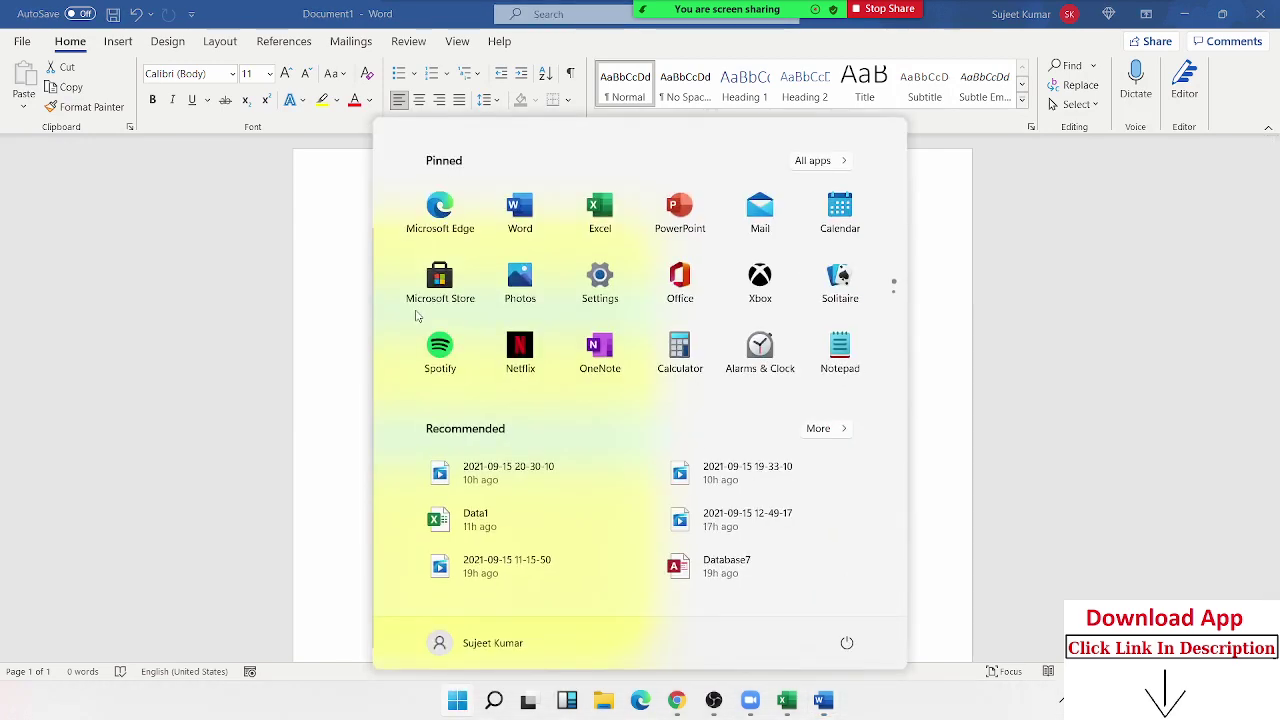
# Step: Open Outlook from Start search, connect the Outlook.com account, and close the setup web page
pyautogui.press('super')
pyautogui.press('super')
pyautogui.write('outlook')
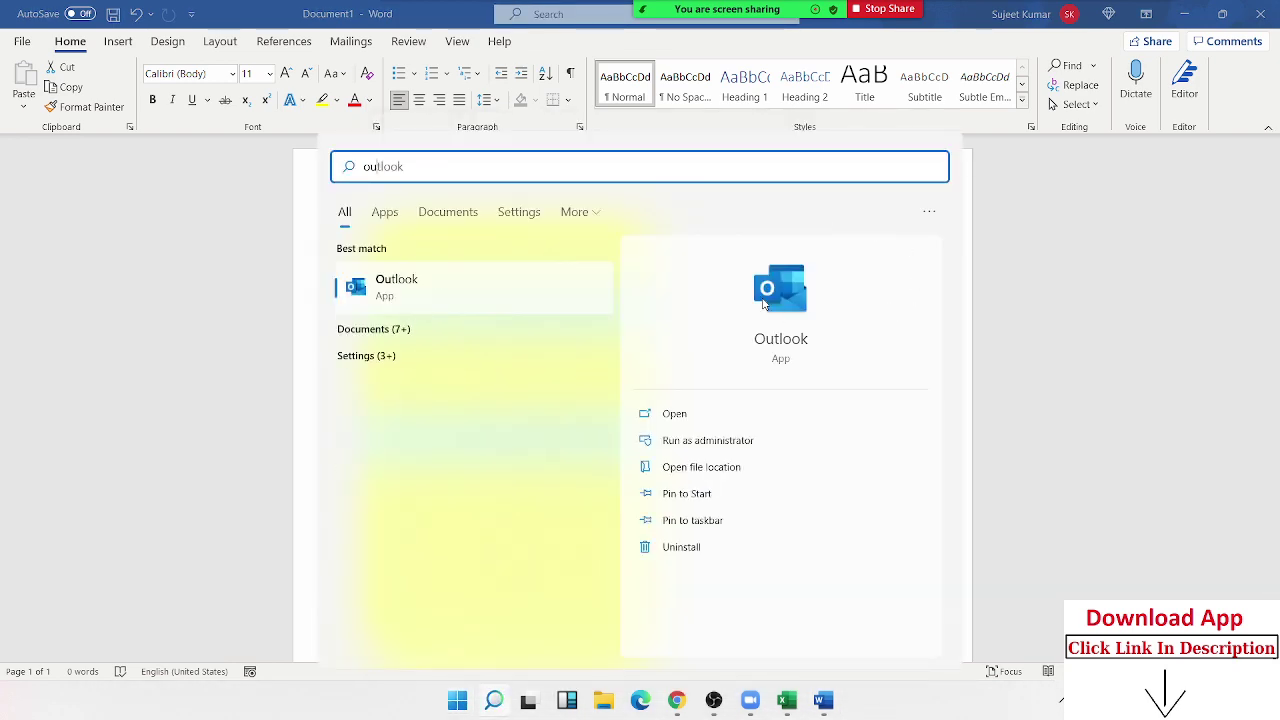
pyautogui.press('Return')
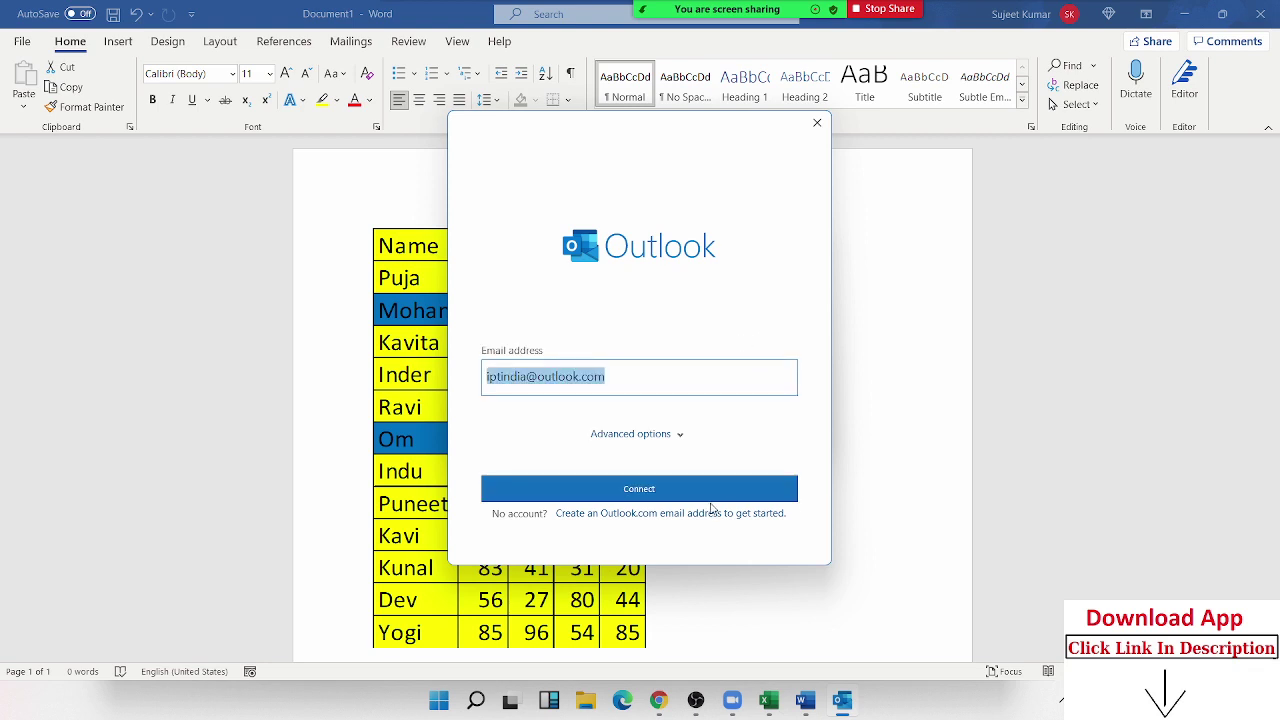
pyautogui.click(714, 492)
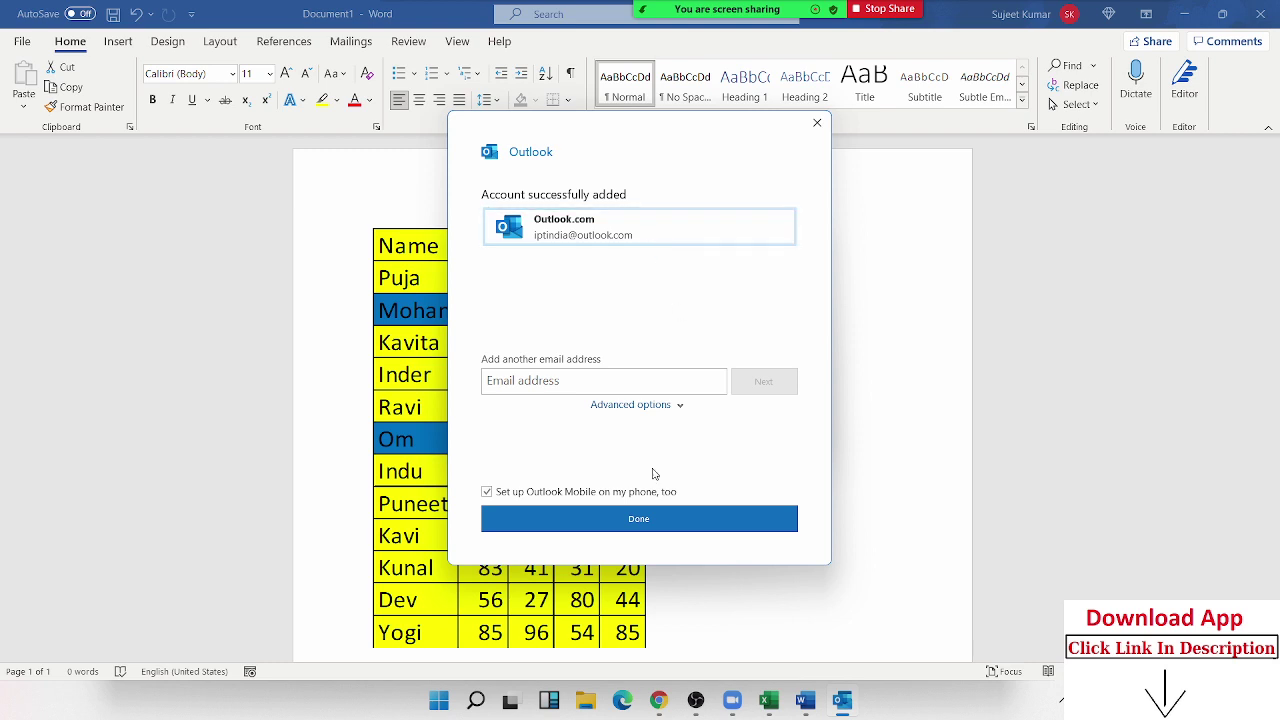
pyautogui.click(647, 524)
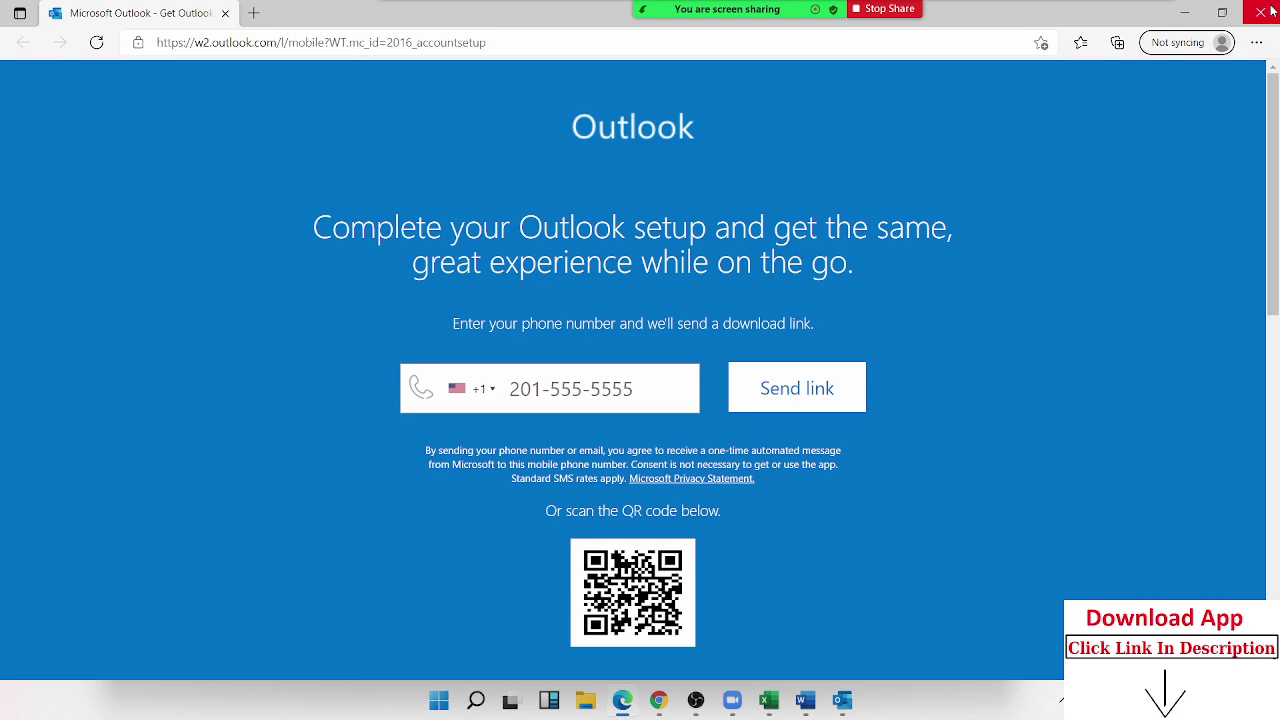
pyautogui.click(1271, 10)
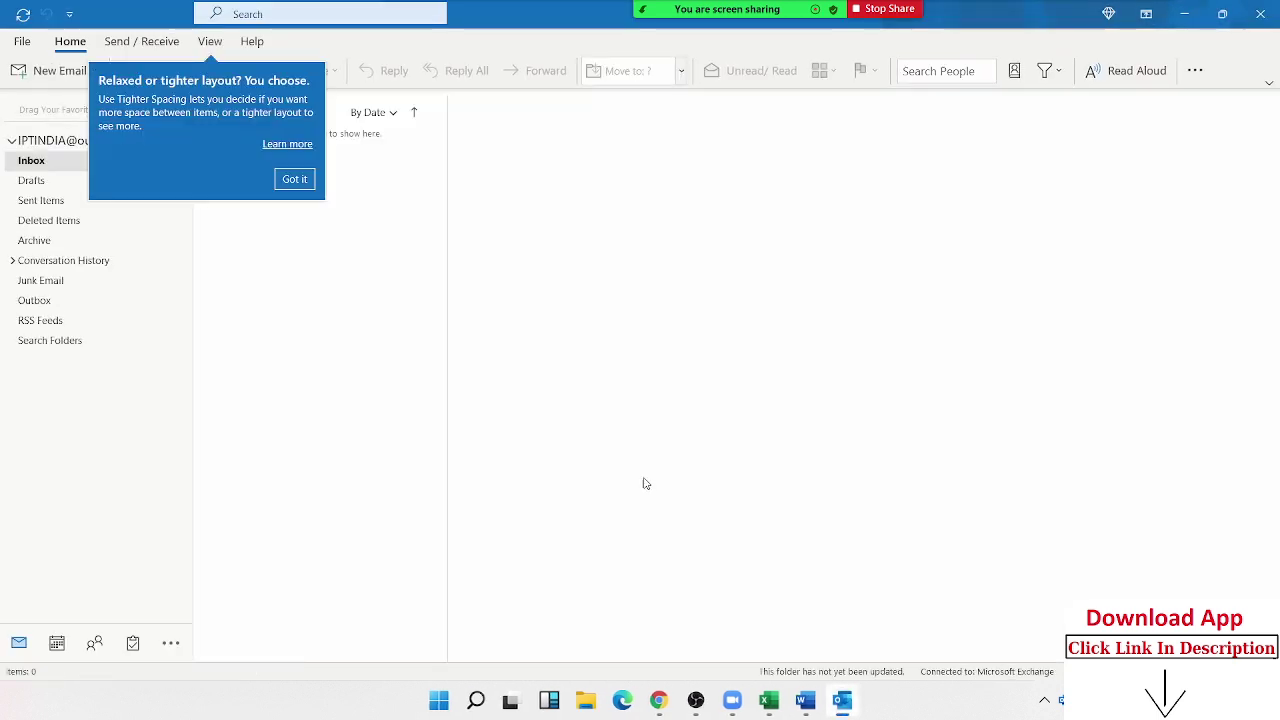
# Step: Dismiss the layout tip and place the insertion point on the Word page
pyautogui.click(300, 179)
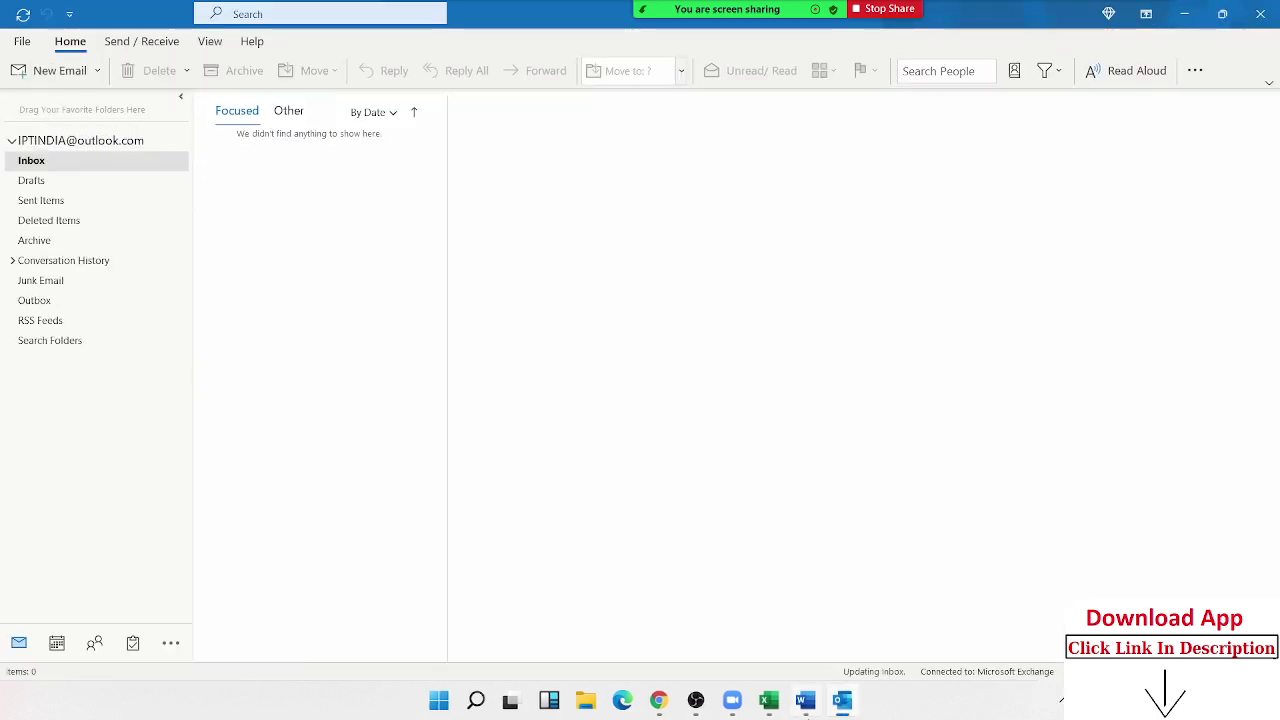
pyautogui.click(818, 705)
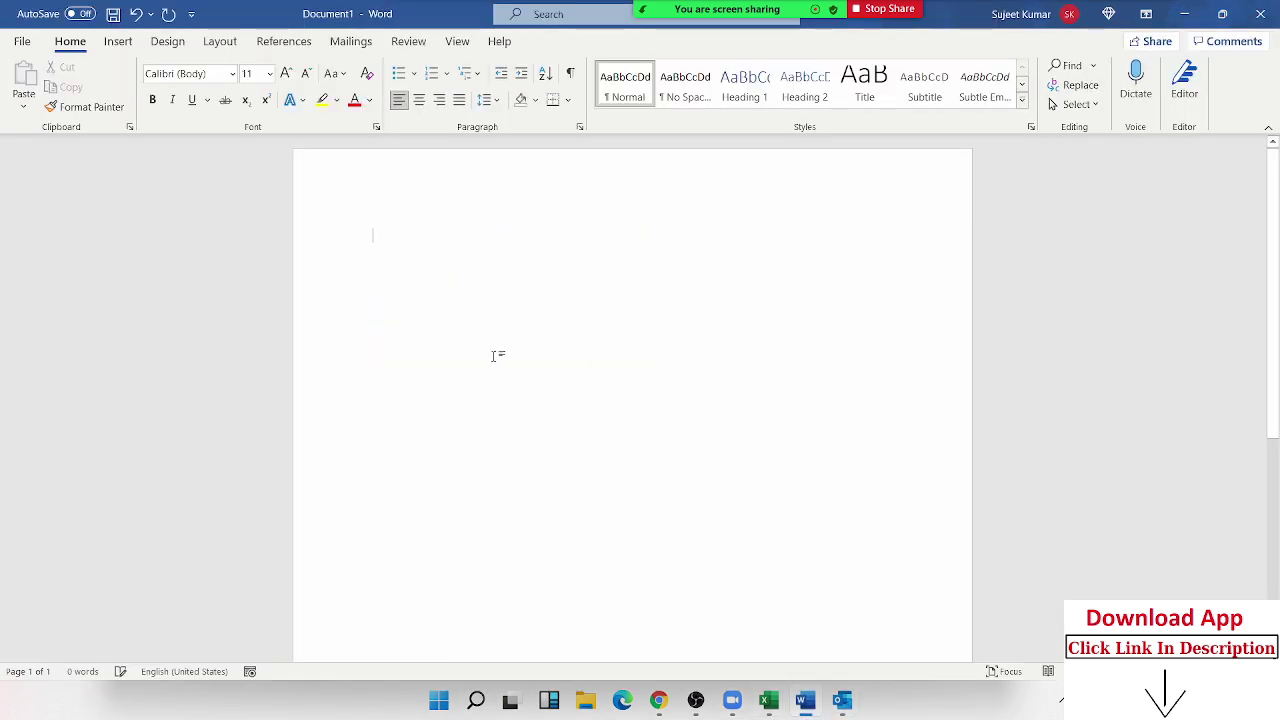
pyautogui.click(29, 110)
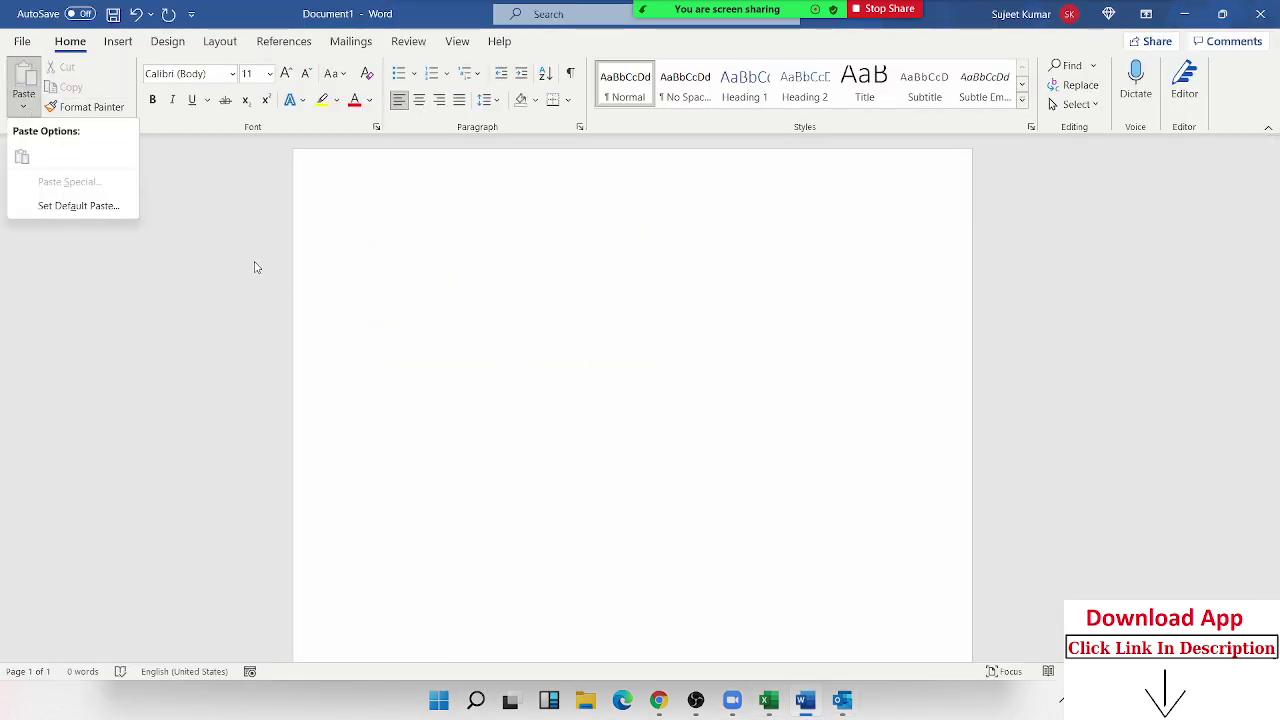
pyautogui.click(394, 297)
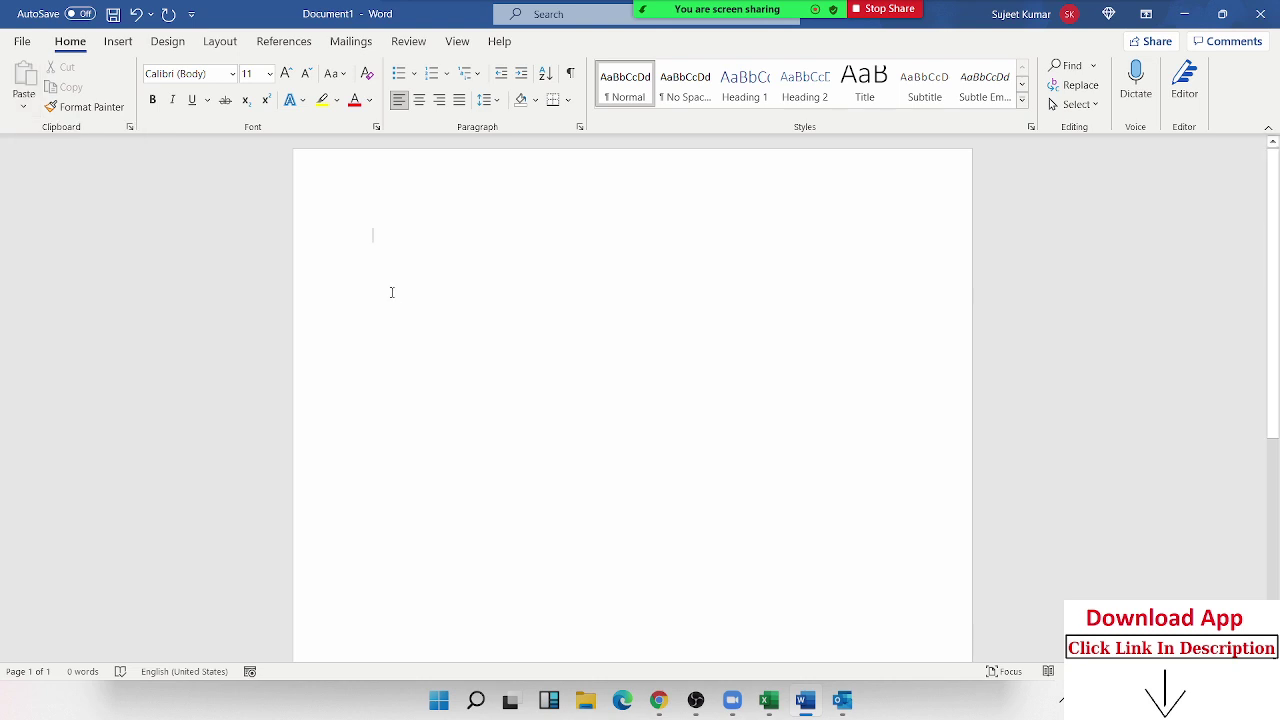
pyautogui.click(24, 108)
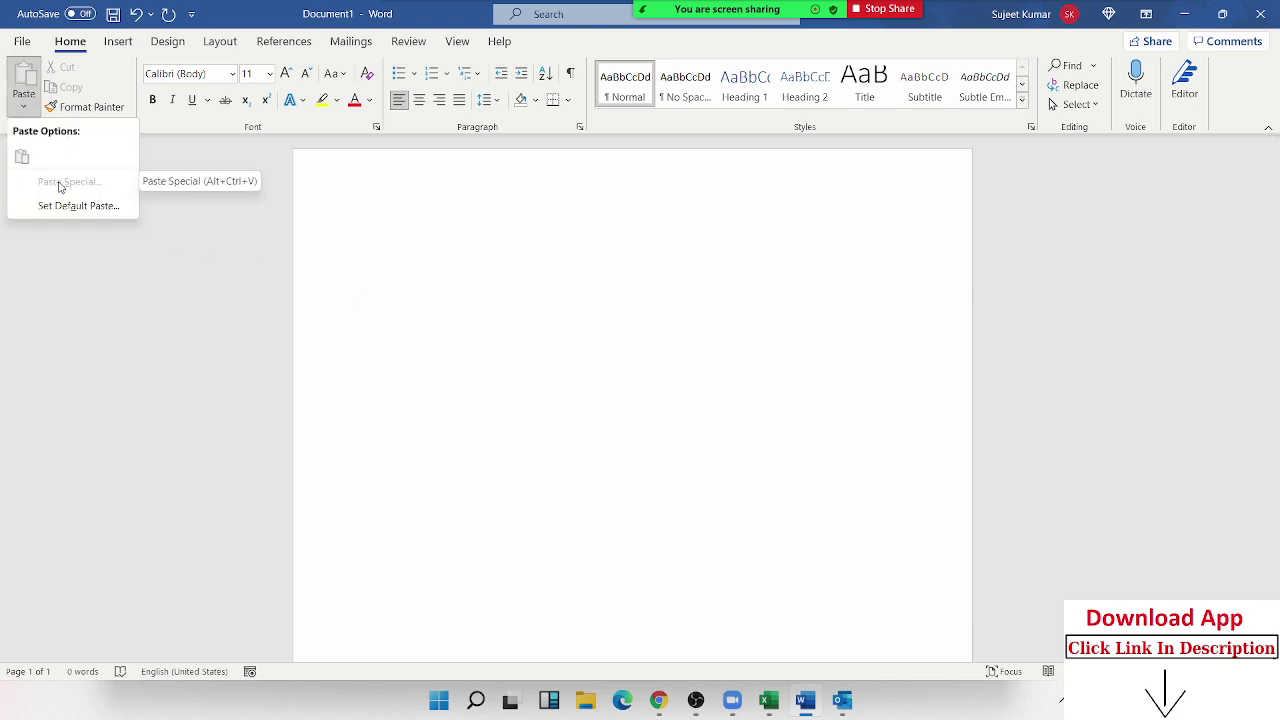
pyautogui.click(403, 220)
# Step: Copy the score table A1:E13 from Excel Book2 and return to the Word document
pyautogui.hotkey('alt', 'Tab')
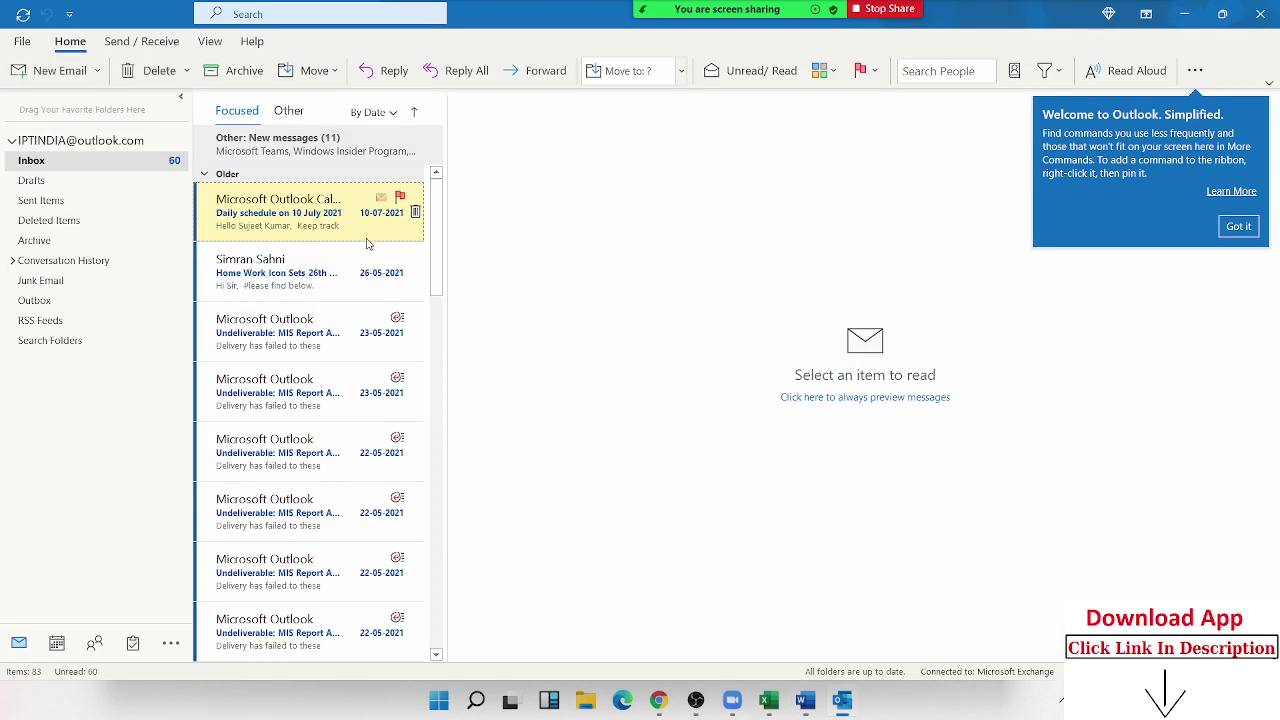
pyautogui.hotkey('alt', 'Tab')
pyautogui.hotkey('alt', 'Tab')
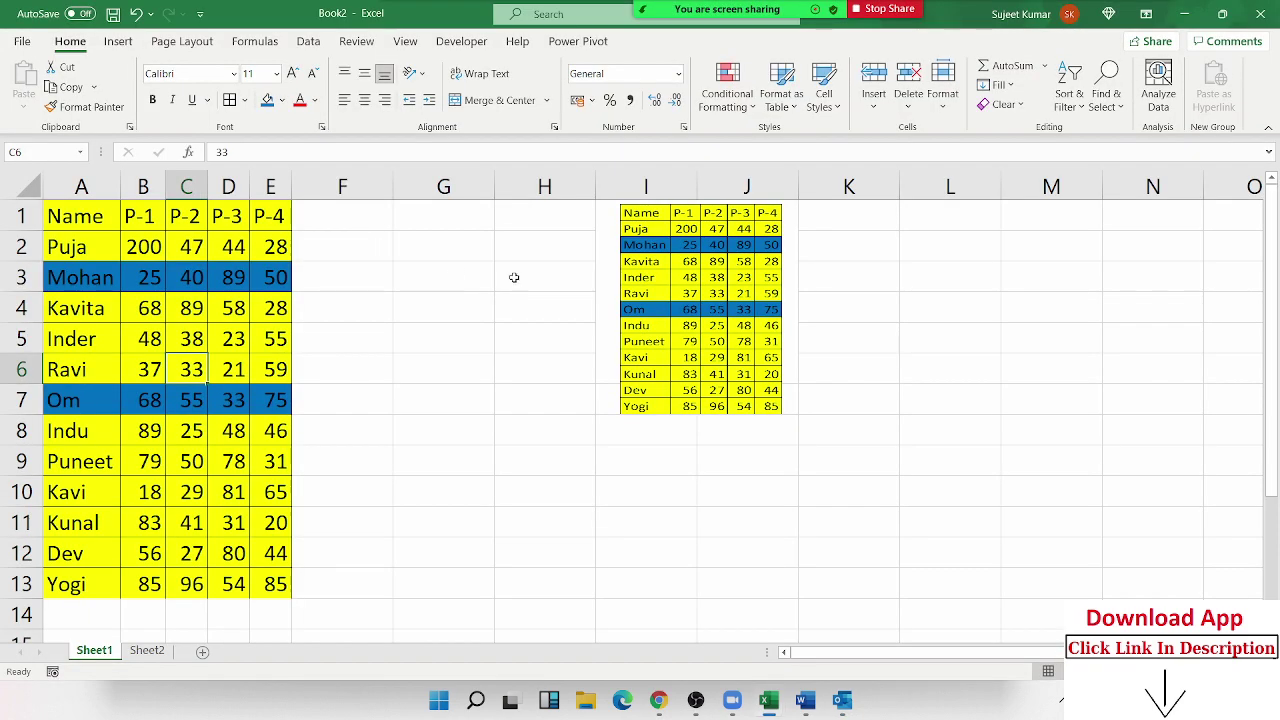
pyautogui.moveTo(95, 227); pyautogui.dragTo(274, 585)
pyautogui.hotkey('ctrl', 'c')
pyautogui.hotkey('alt', 'Tab')
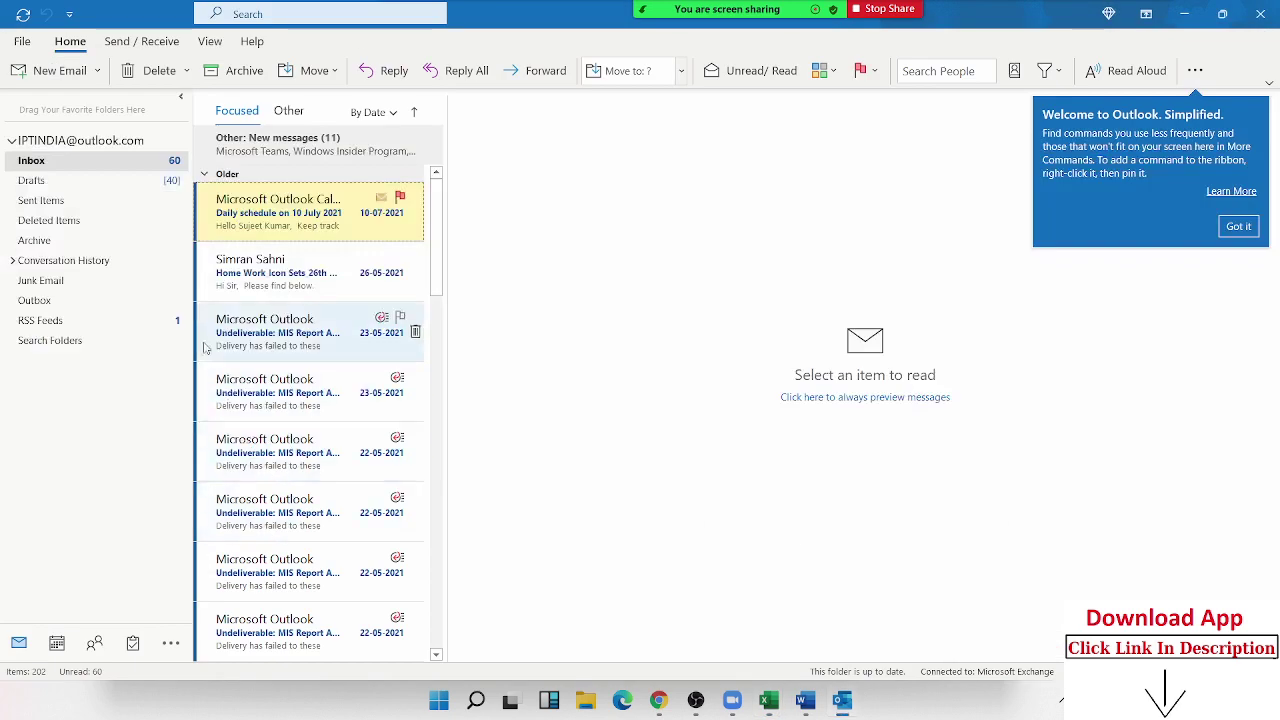
pyautogui.hotkey('alt', 'Tab')
pyautogui.hotkey('alt', 'Tab')
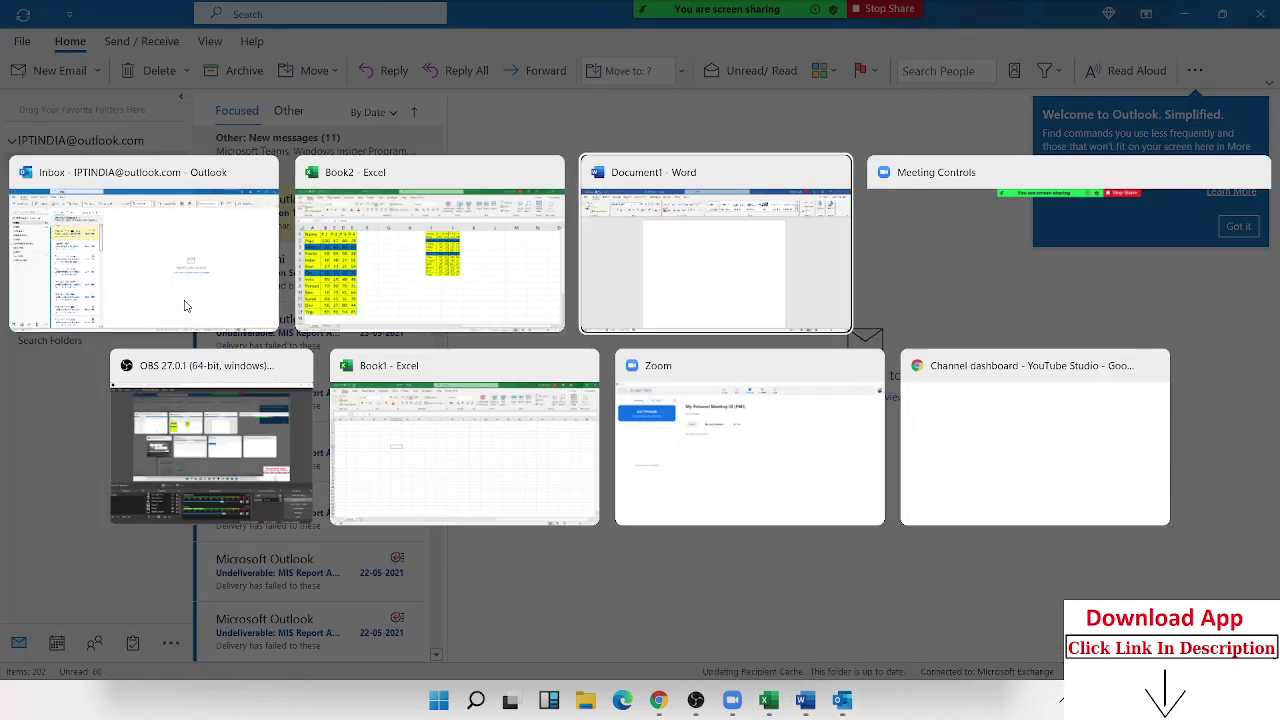
# Step: Paste the copied A1:E13 table as a linked Microsoft Excel Worksheet Object
pyautogui.click(23, 106)
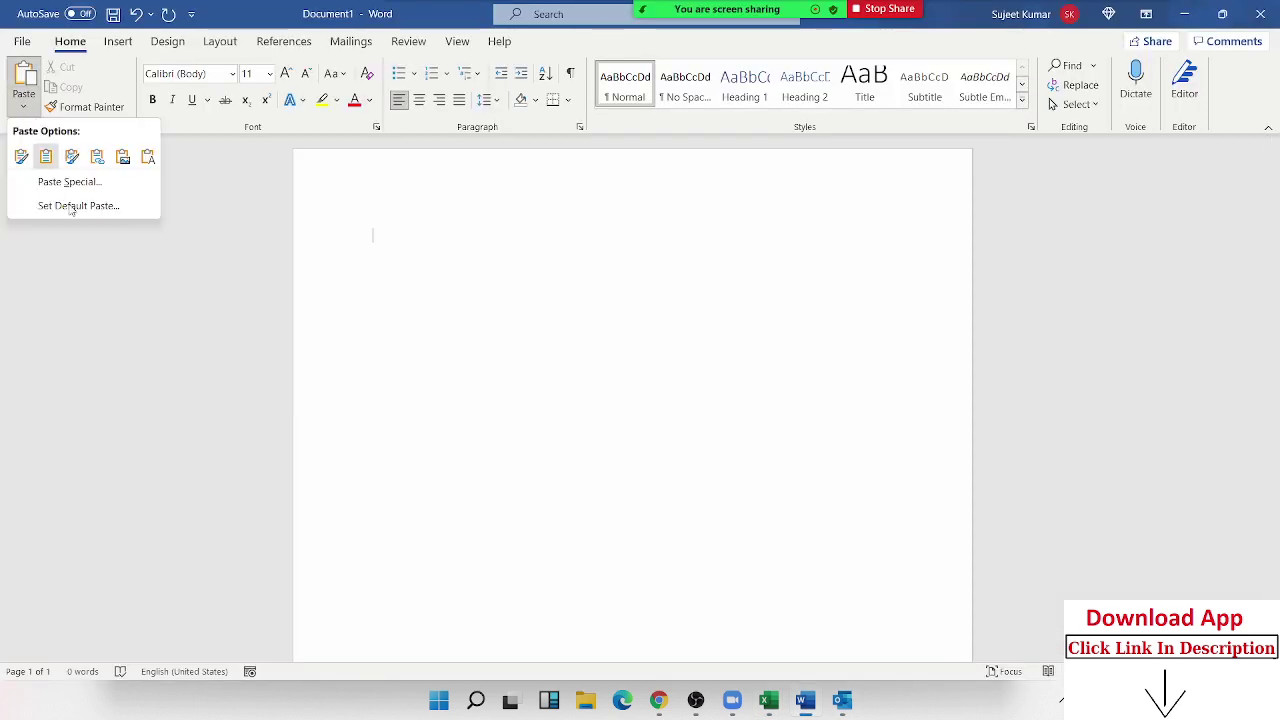
pyautogui.click(69, 181)
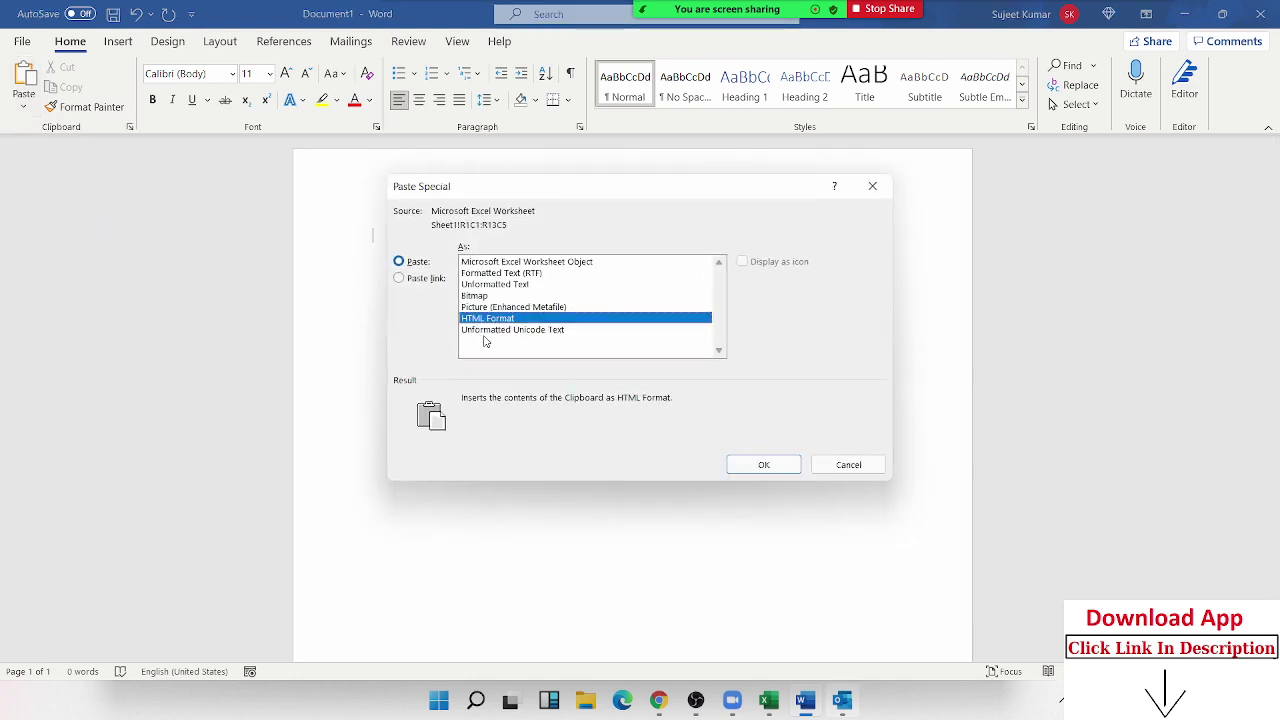
pyautogui.click(420, 285)
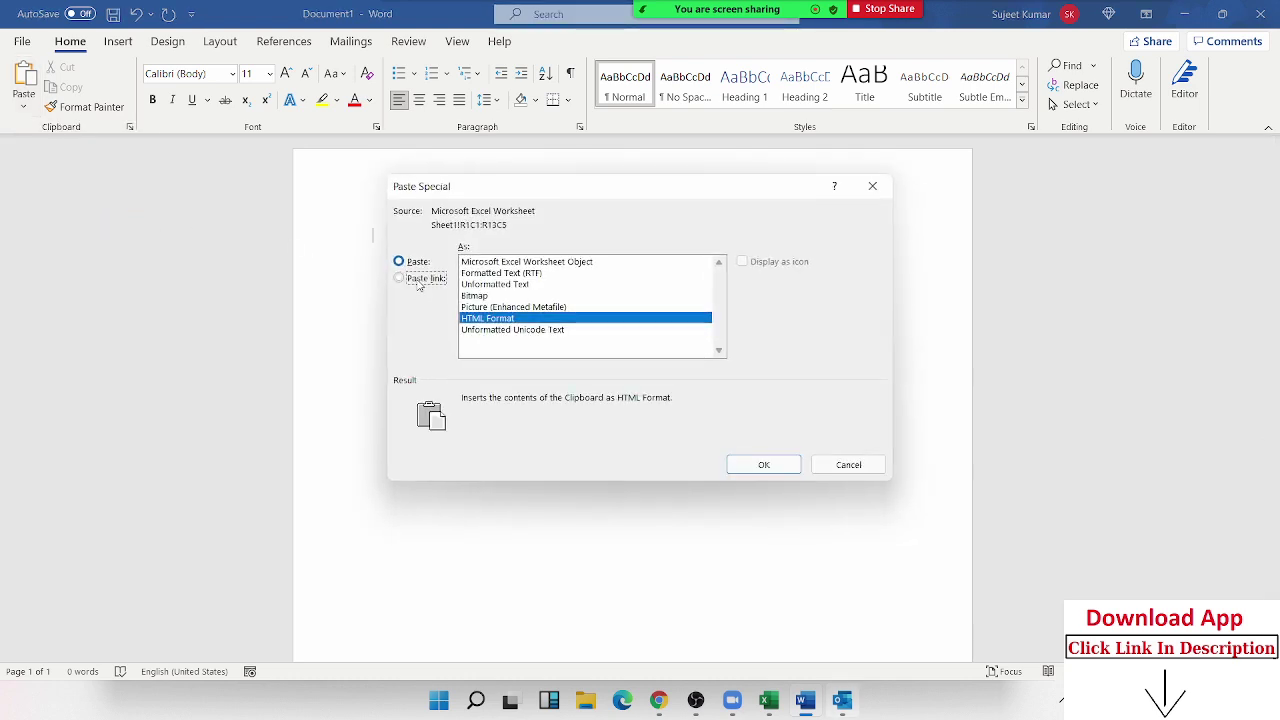
pyautogui.click(494, 264)
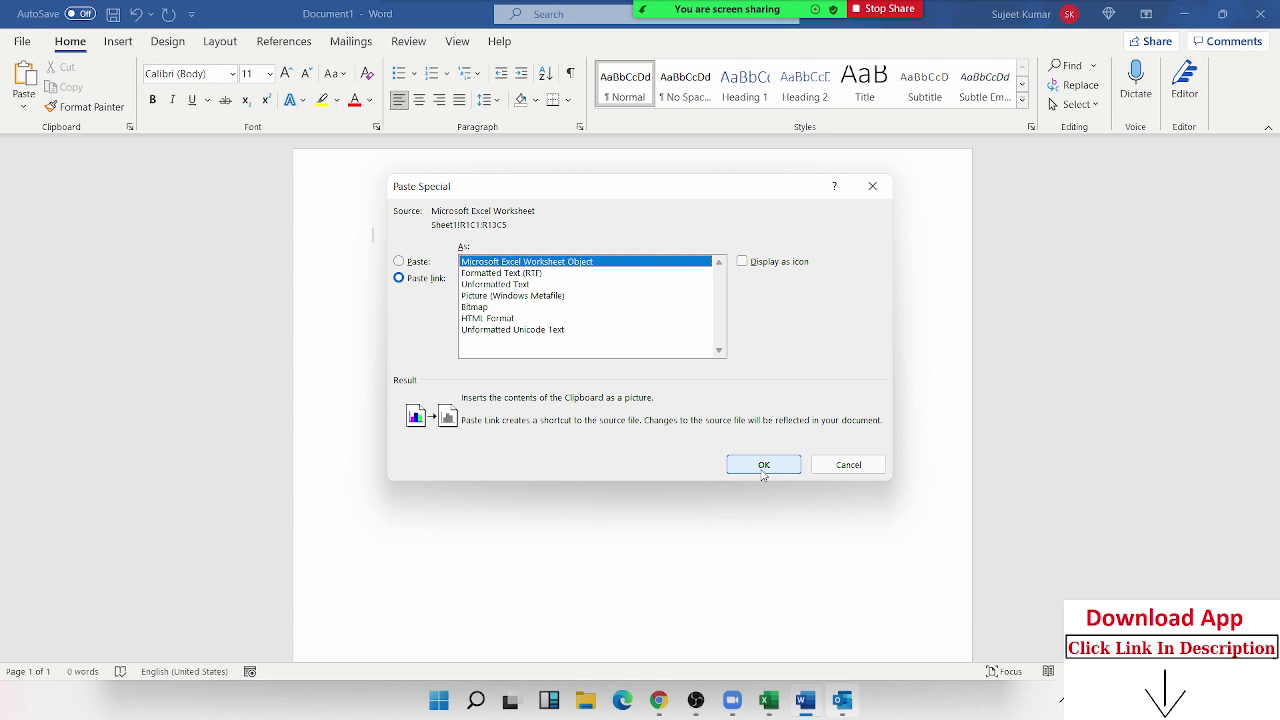
pyautogui.click(763, 471)
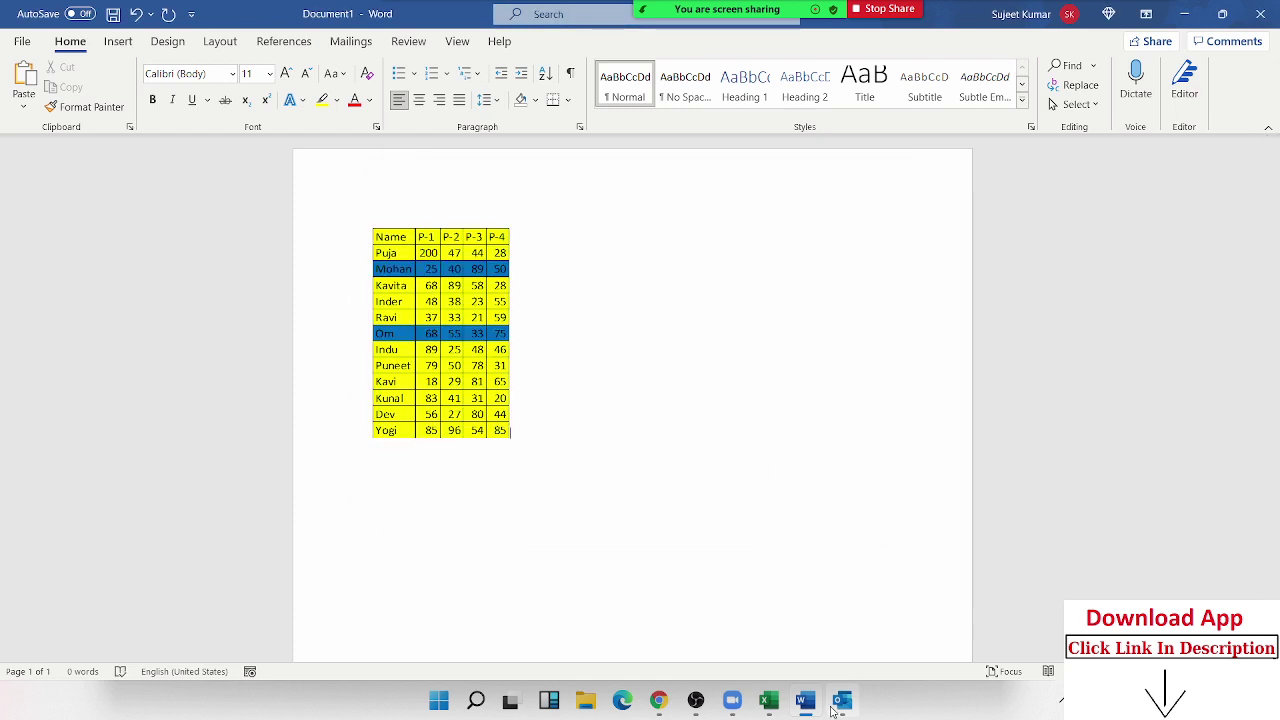
pyautogui.moveTo(841, 700)
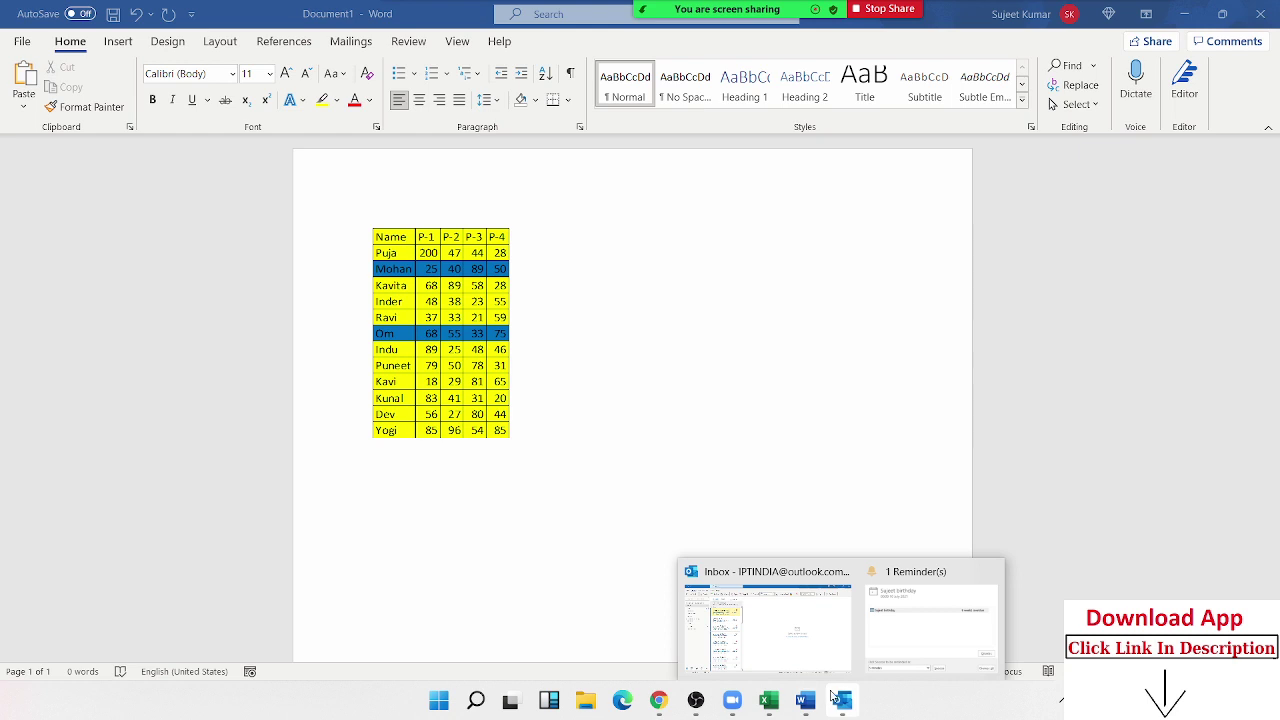
# Step: Dismiss all pending Outlook reminders, including the birthday reminder
pyautogui.click(885, 630)
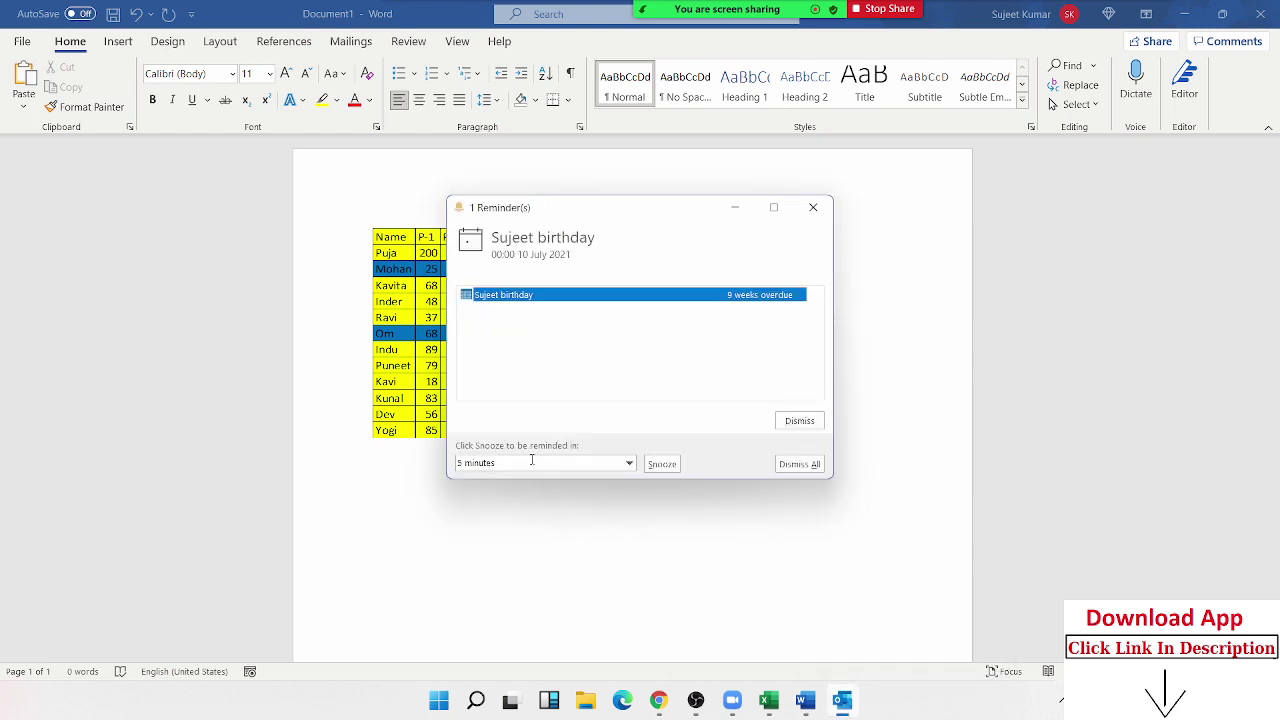
pyautogui.click(805, 465)
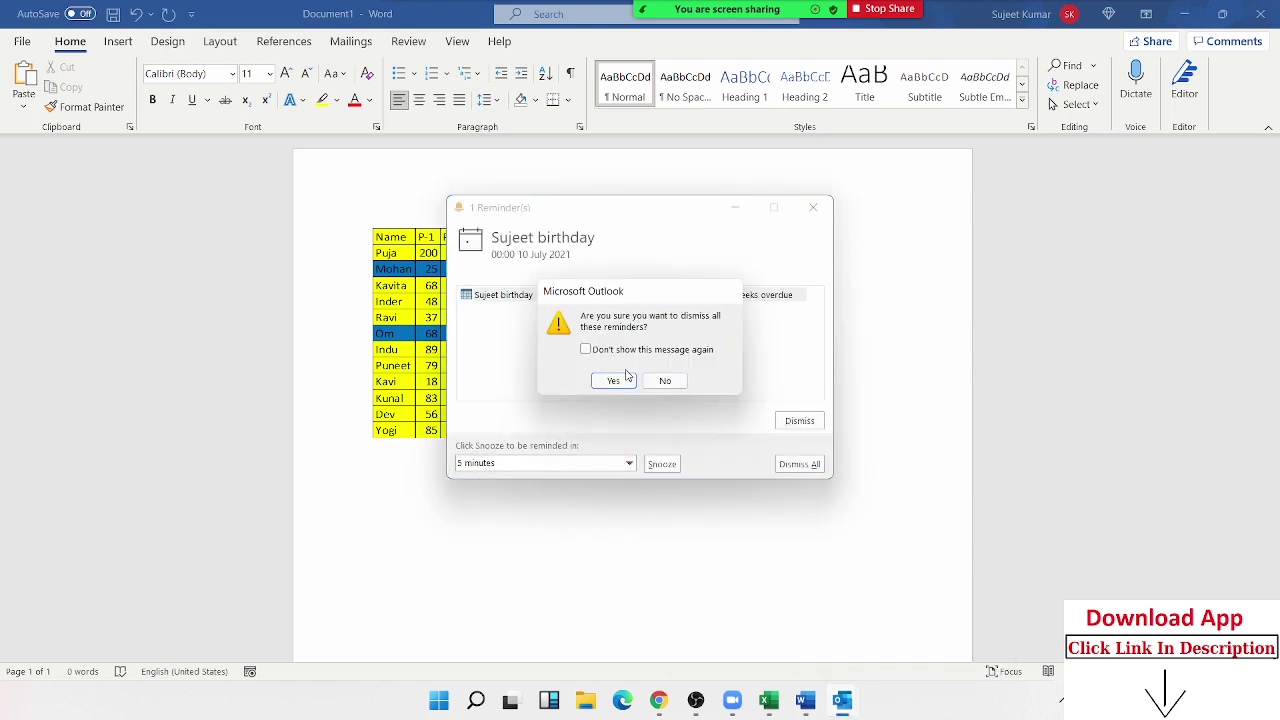
pyautogui.click(614, 380)
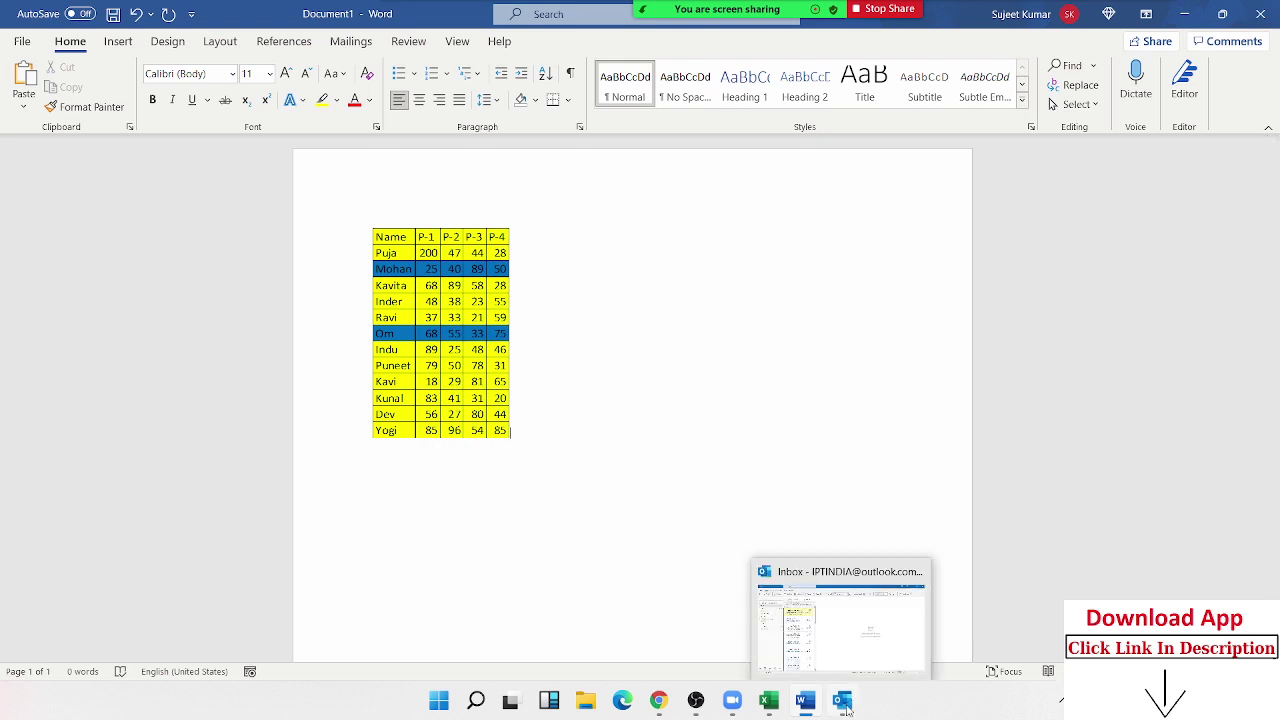
# Step: Widen the inbox message list and delete the agenda message and several undeliverable messages
pyautogui.click(842, 700)
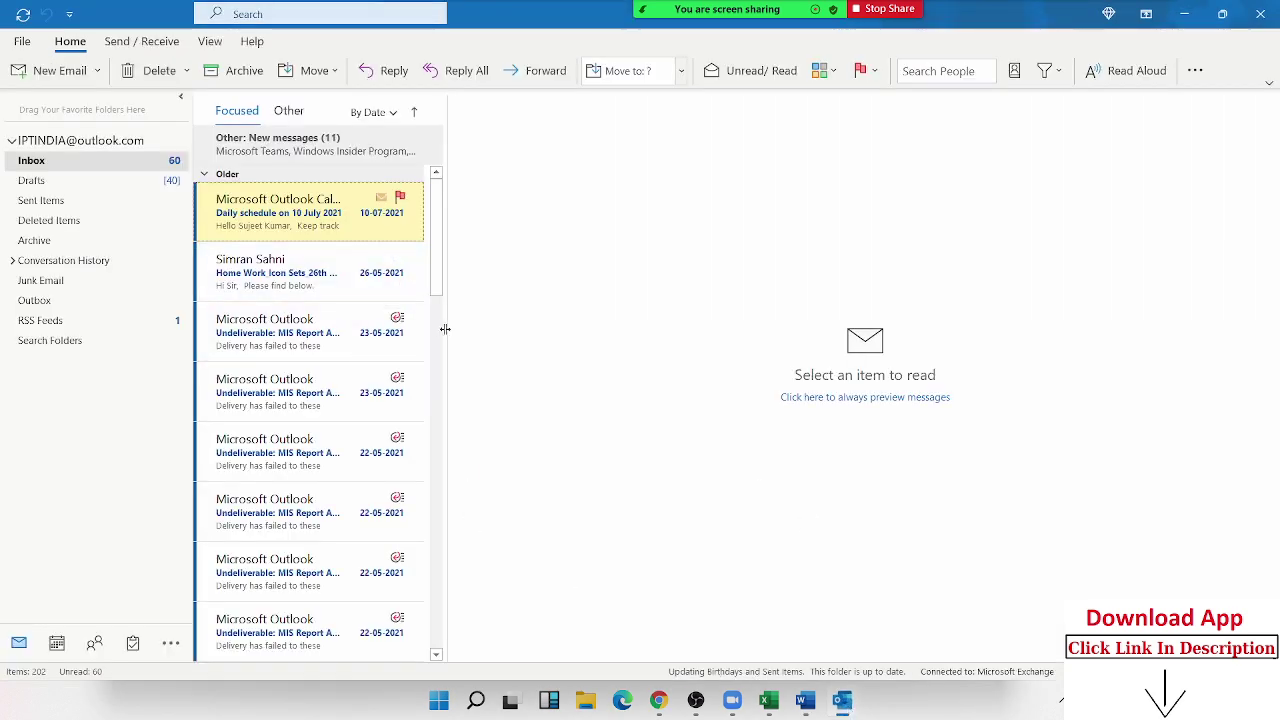
pyautogui.moveTo(447, 331); pyautogui.dragTo(573, 351)
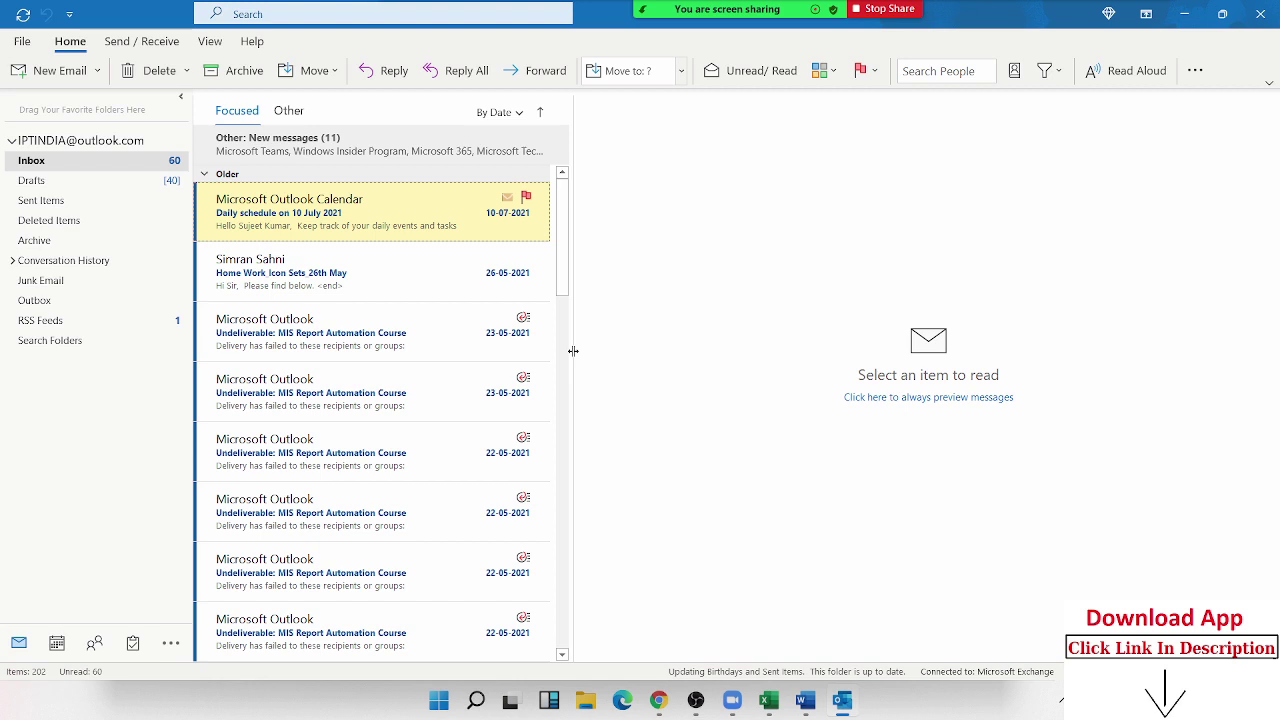
pyautogui.moveTo(316, 272)
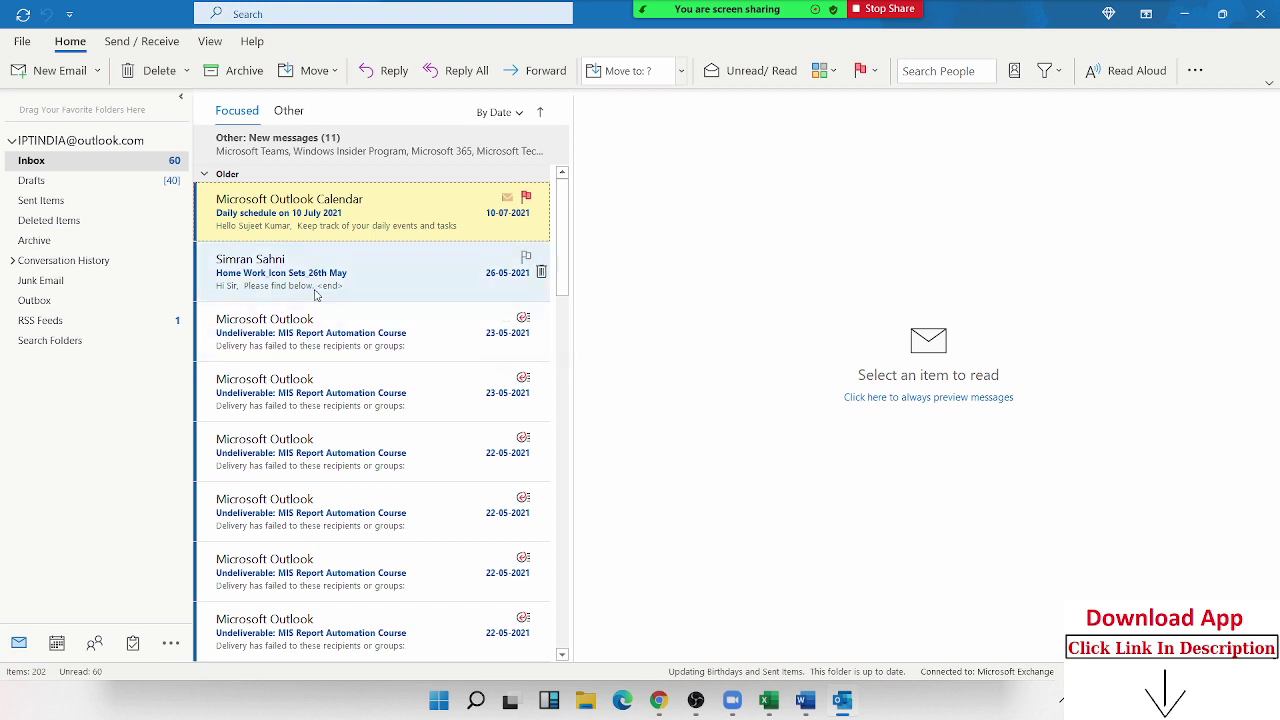
pyautogui.click(316, 289)
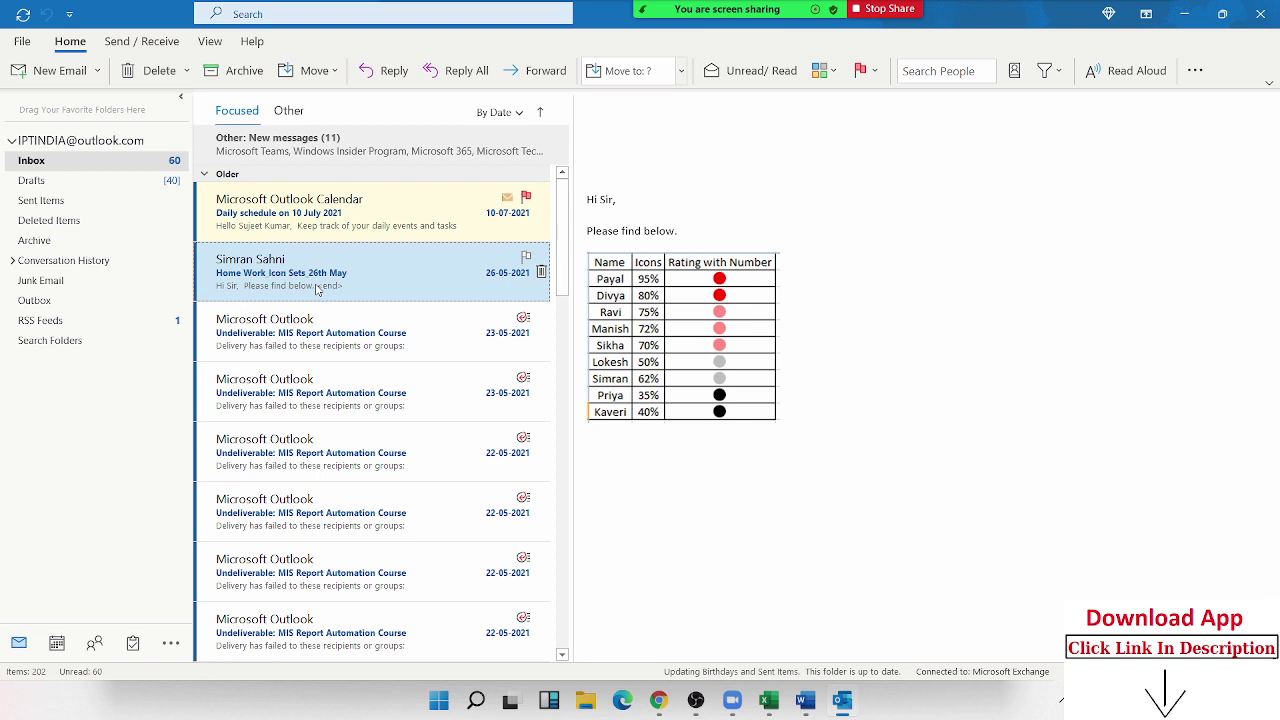
pyautogui.click(337, 231)
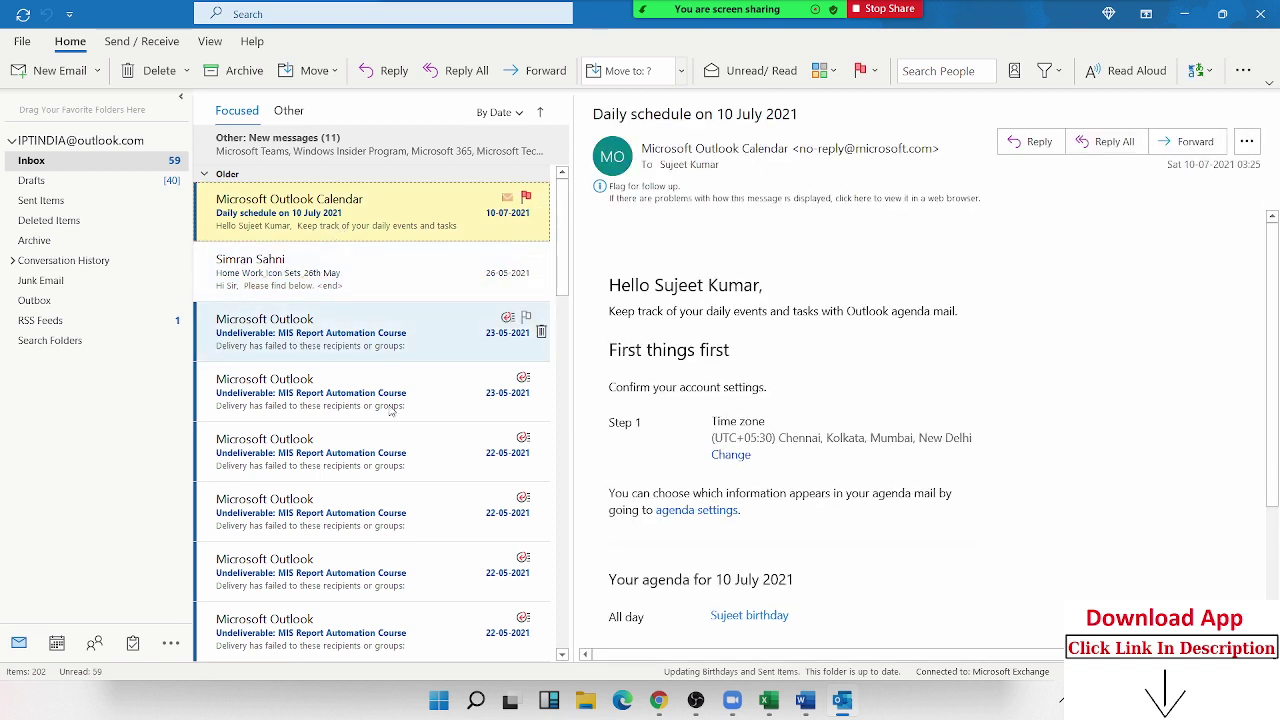
pyautogui.press('Delete')
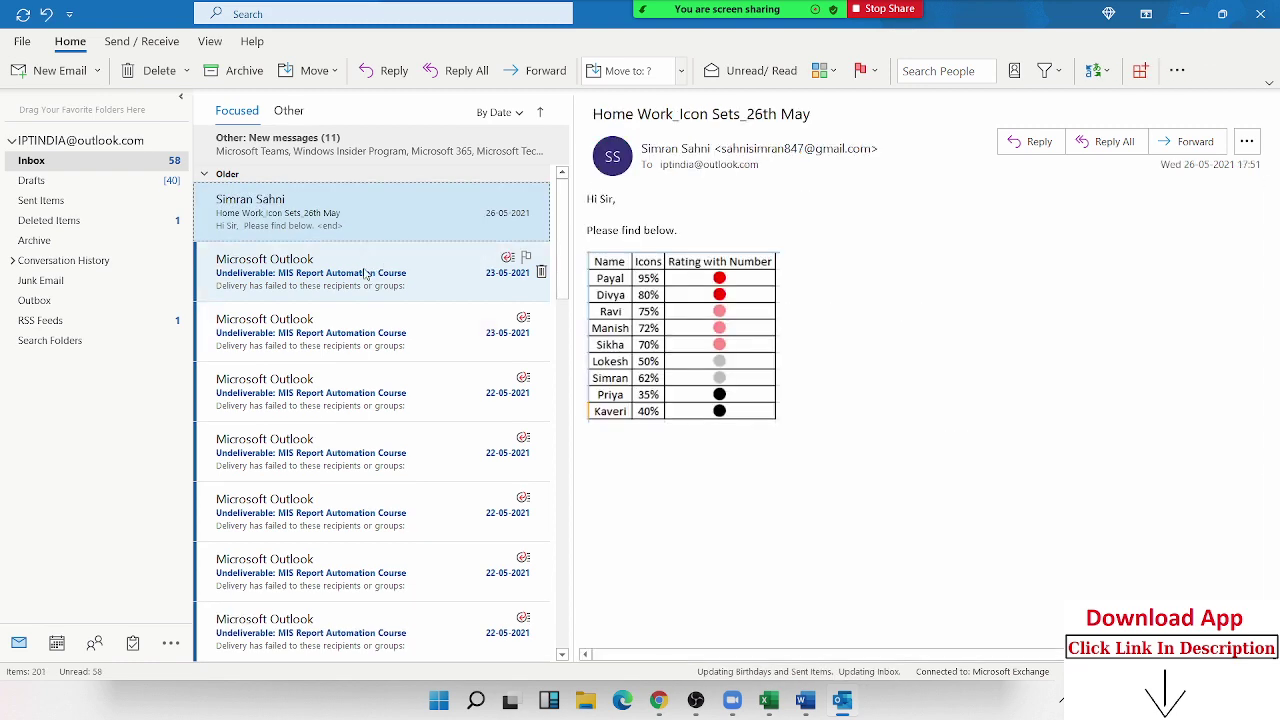
pyautogui.press('Delete')
pyautogui.press('Delete')
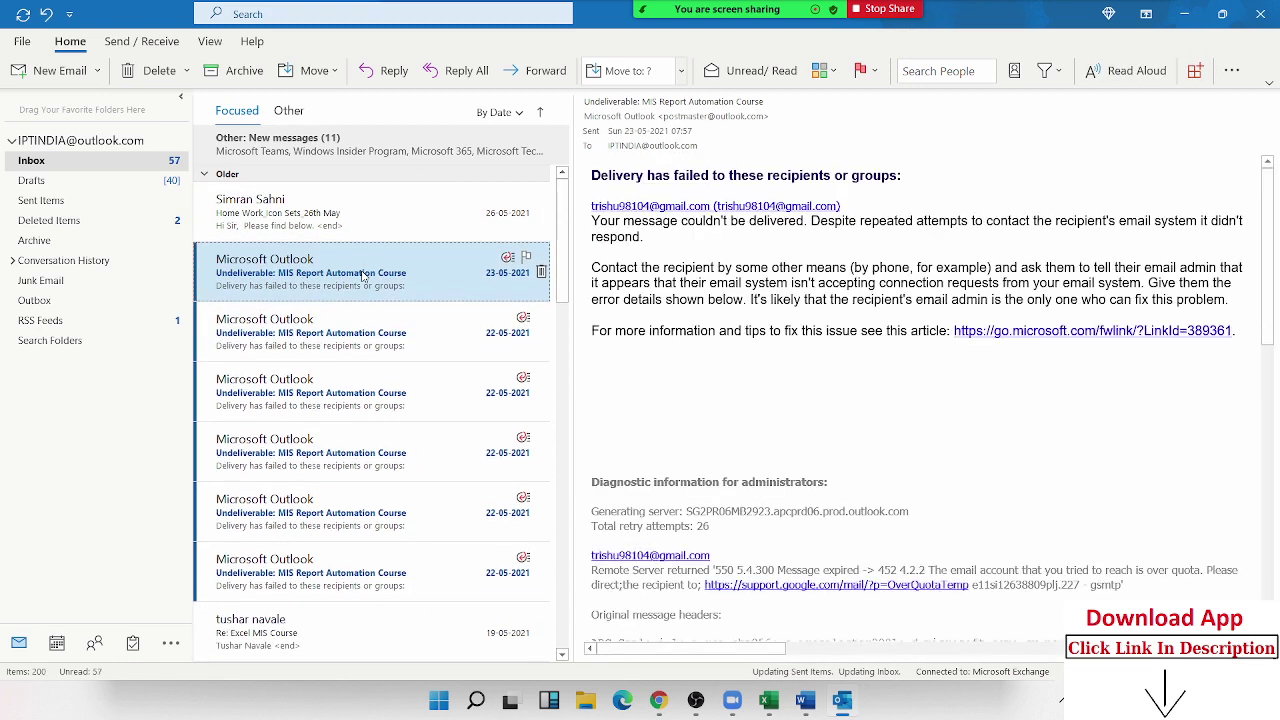
pyautogui.press('Delete')
pyautogui.press('Delete')
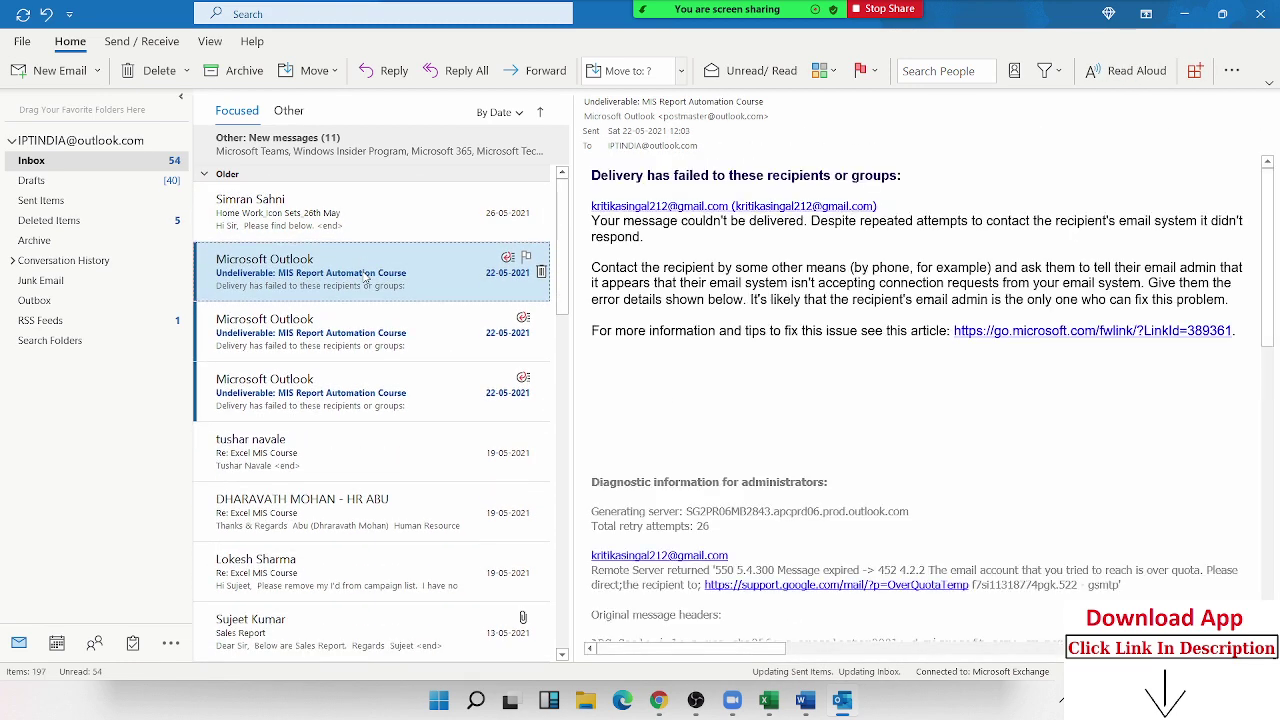
pyautogui.press('Delete')
pyautogui.press('Delete')
pyautogui.press('Delete')
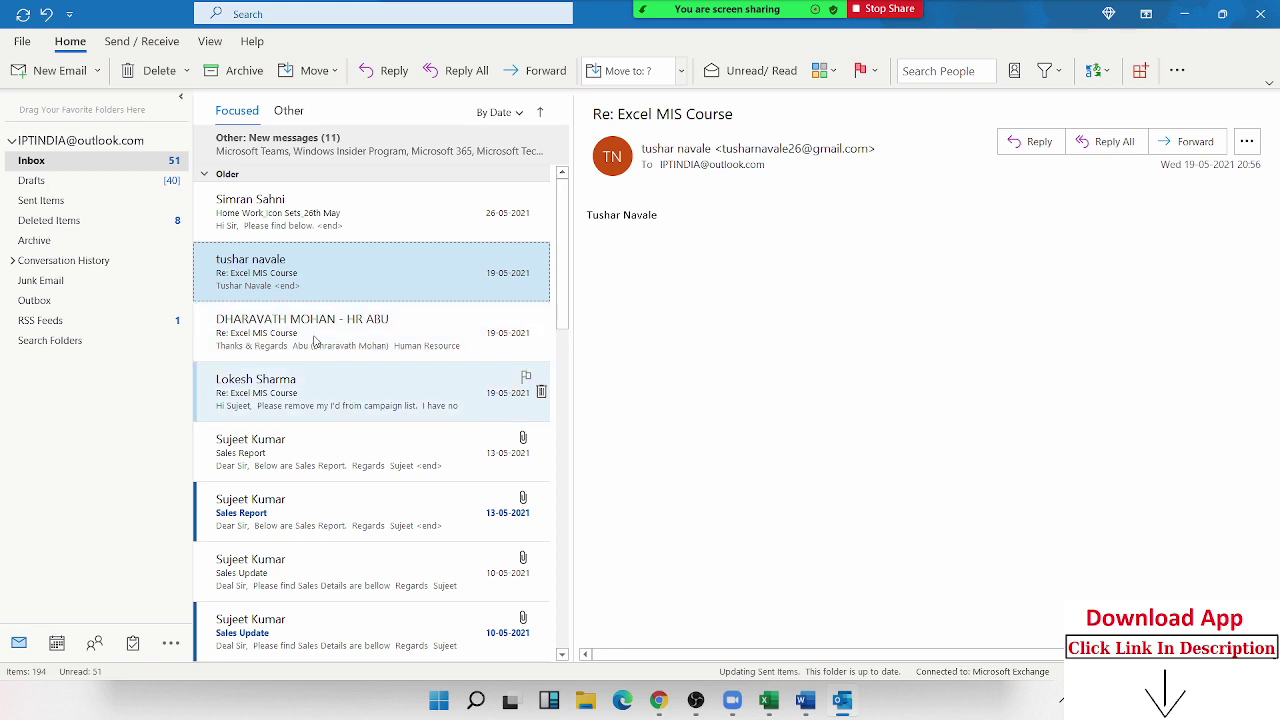
# Step: Minimize Outlook and select the linked score table in Word
pyautogui.click(249, 488)
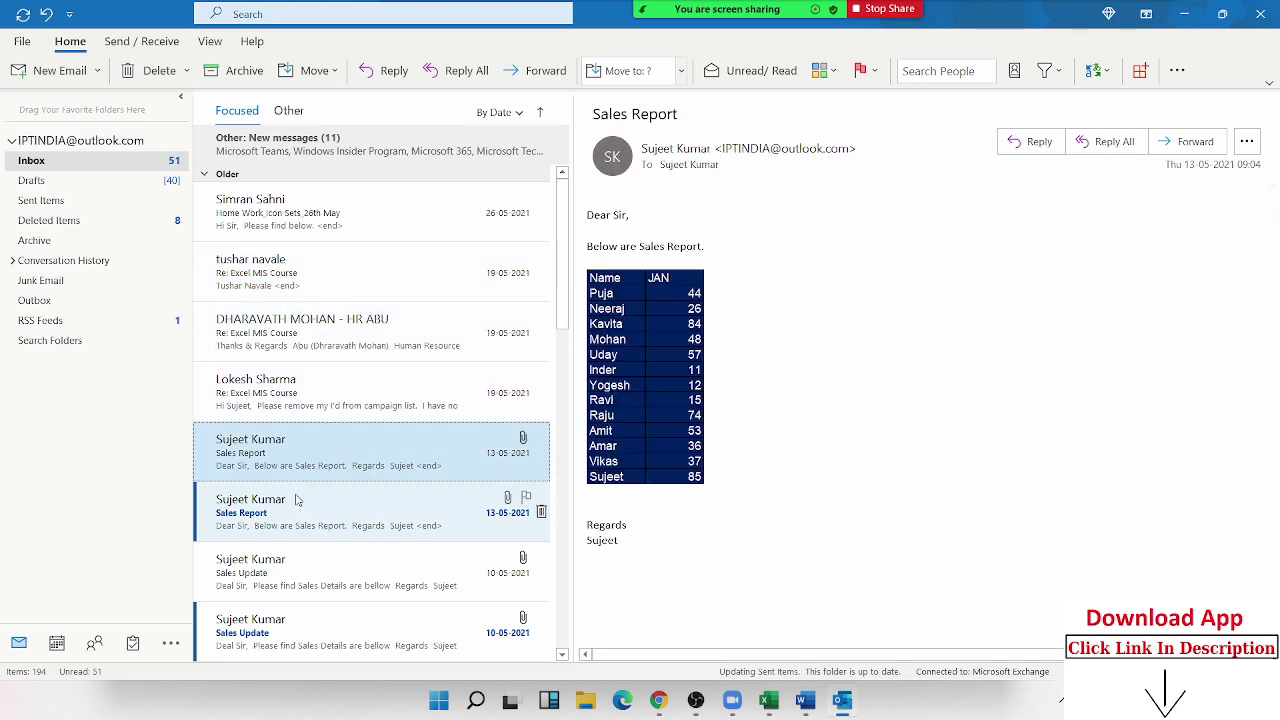
pyautogui.click(1192, 14)
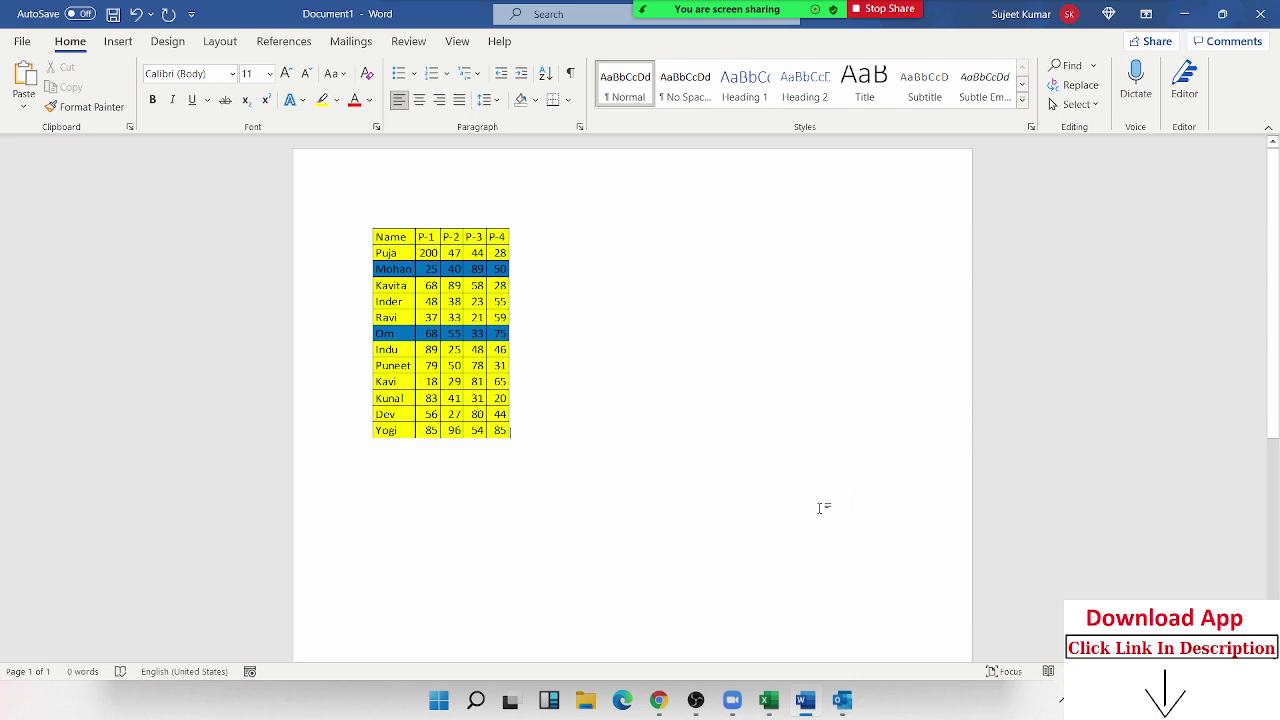
pyautogui.click(481, 386)
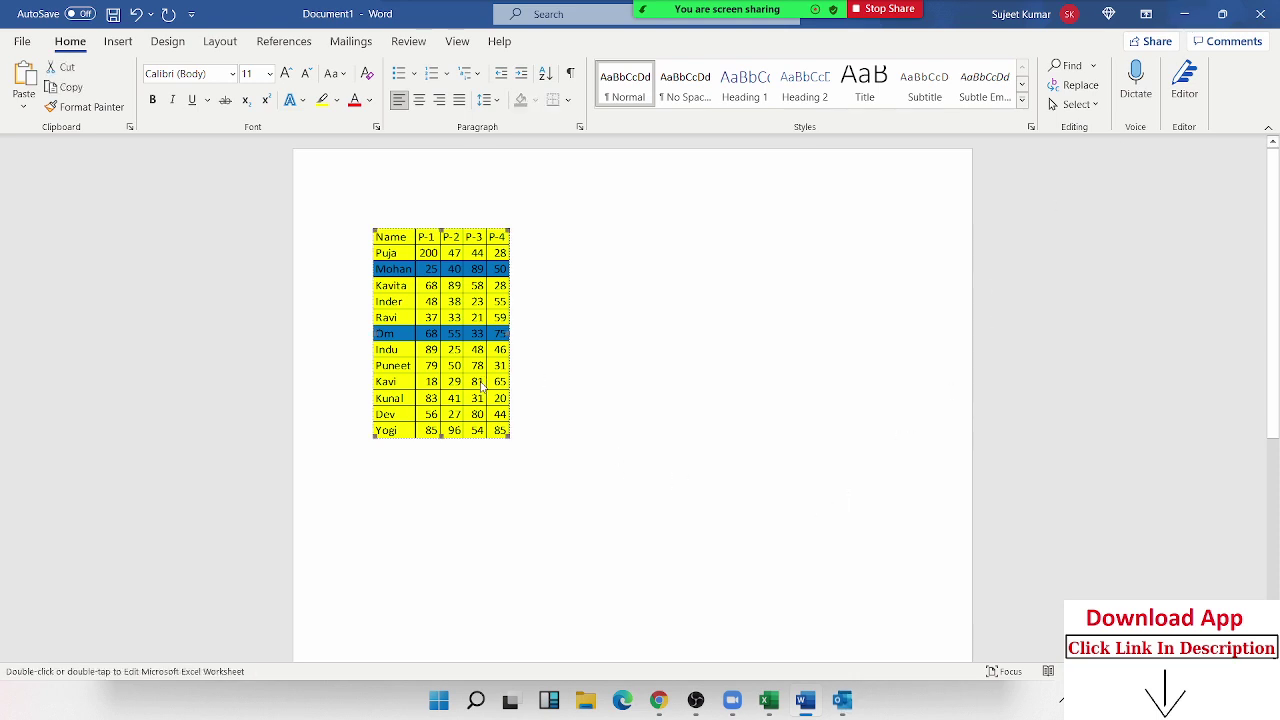
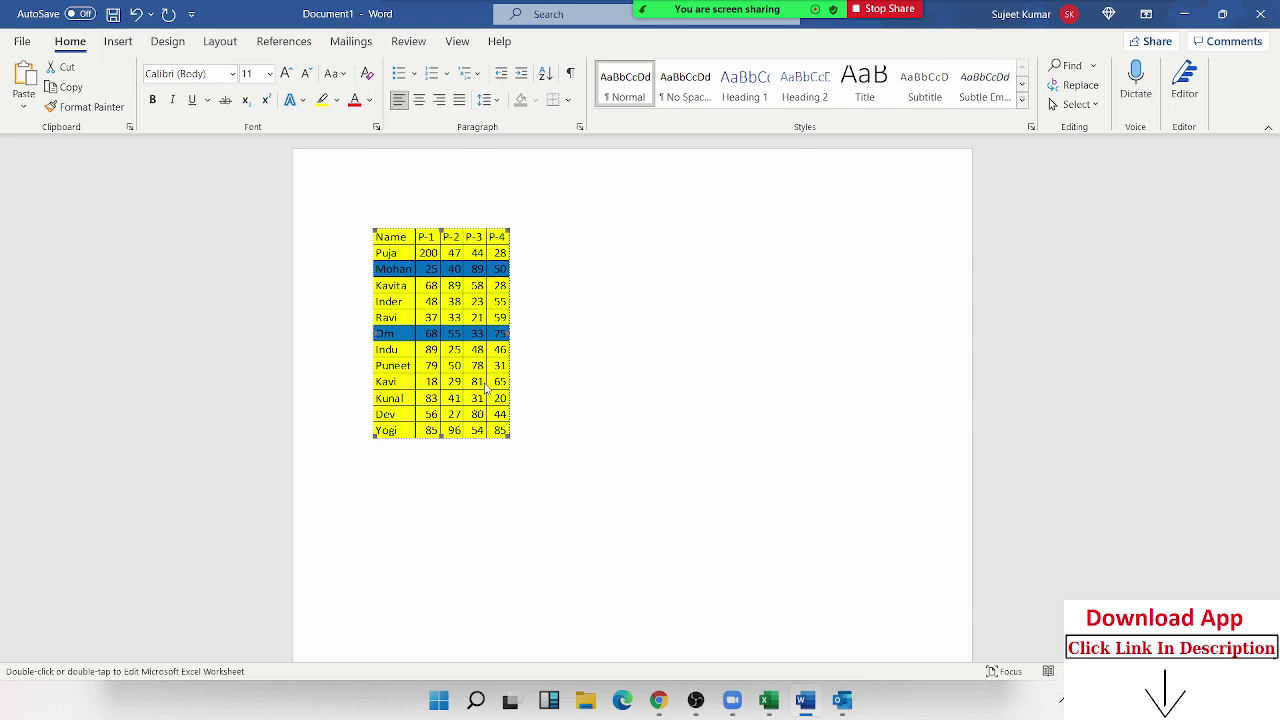
# Step: Close the Word document without saving and switch to the Outlook inbox
pyautogui.click(1260, 14)
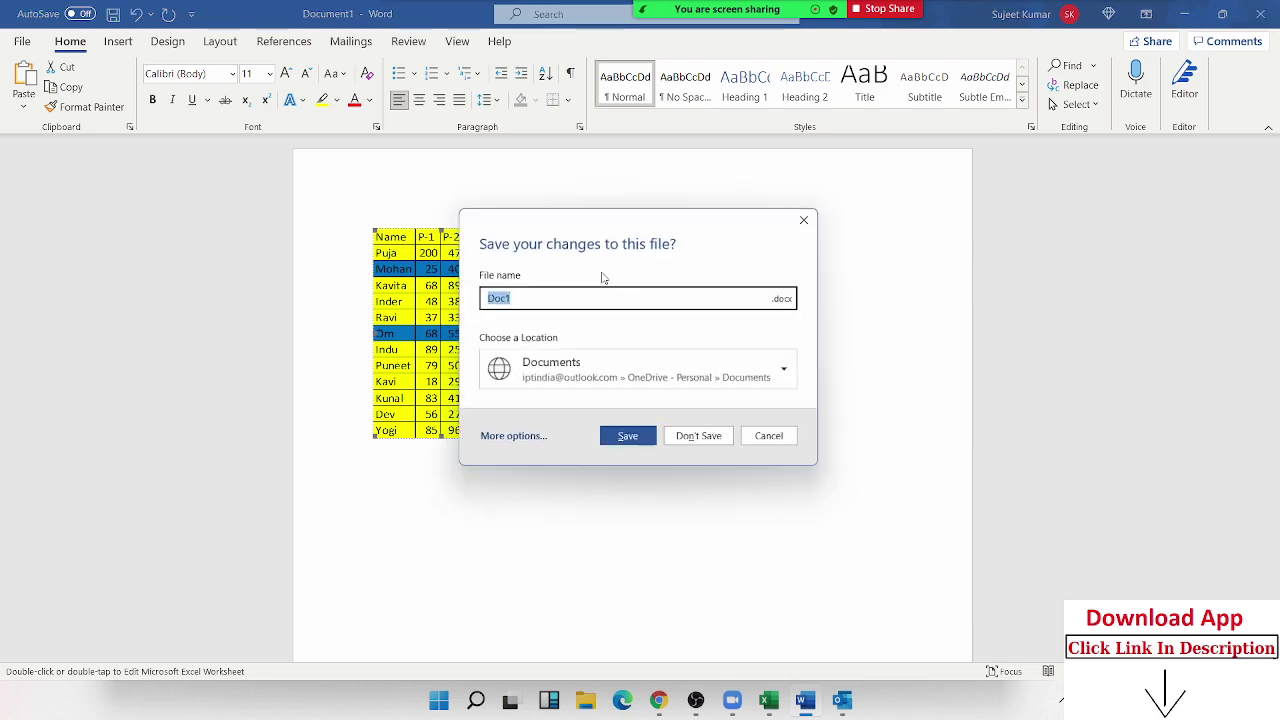
pyautogui.click(710, 437)
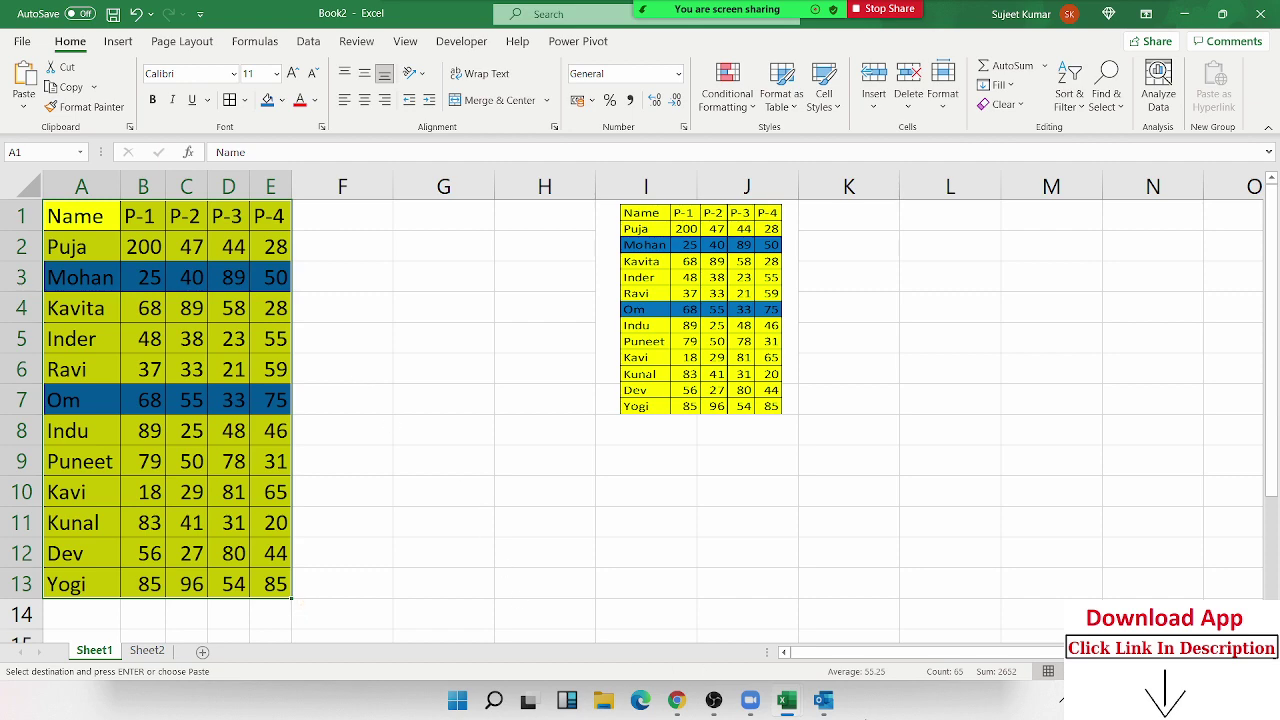
pyautogui.click(821, 705)
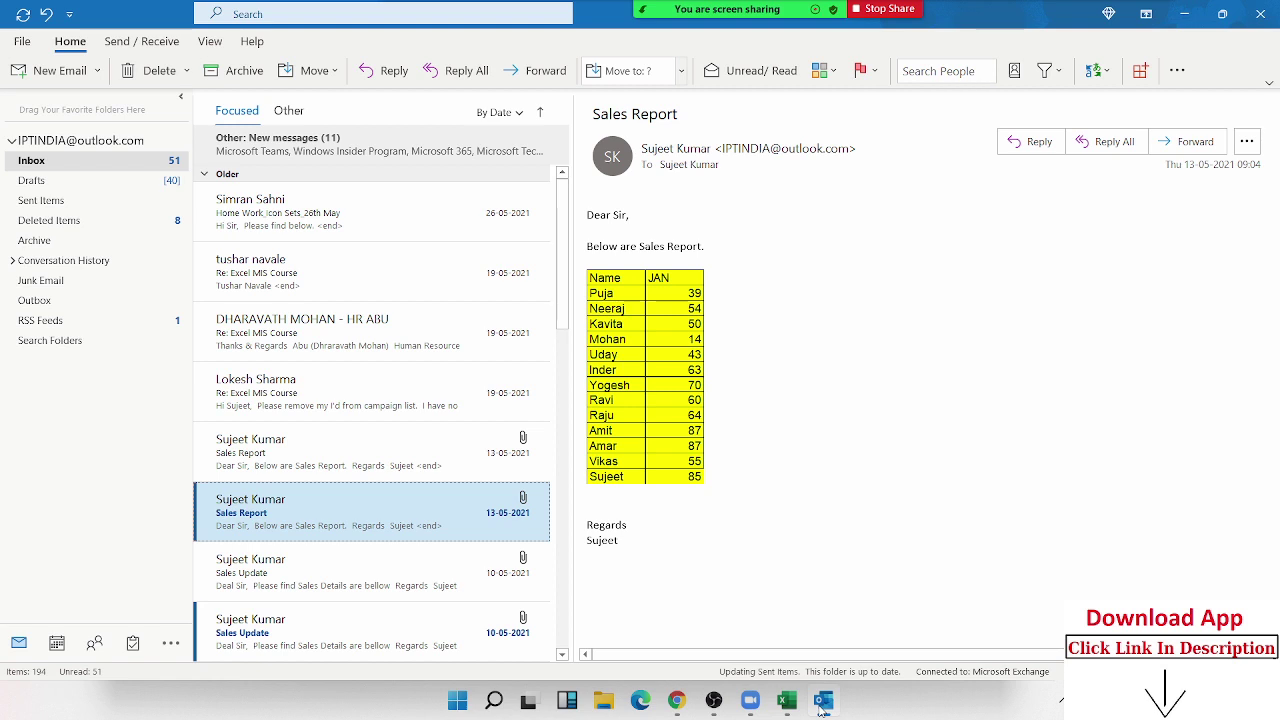
# Step: Start a new email addressed to the account's own mailbox, removing the wrongly suggested recipient
pyautogui.click(380, 203)
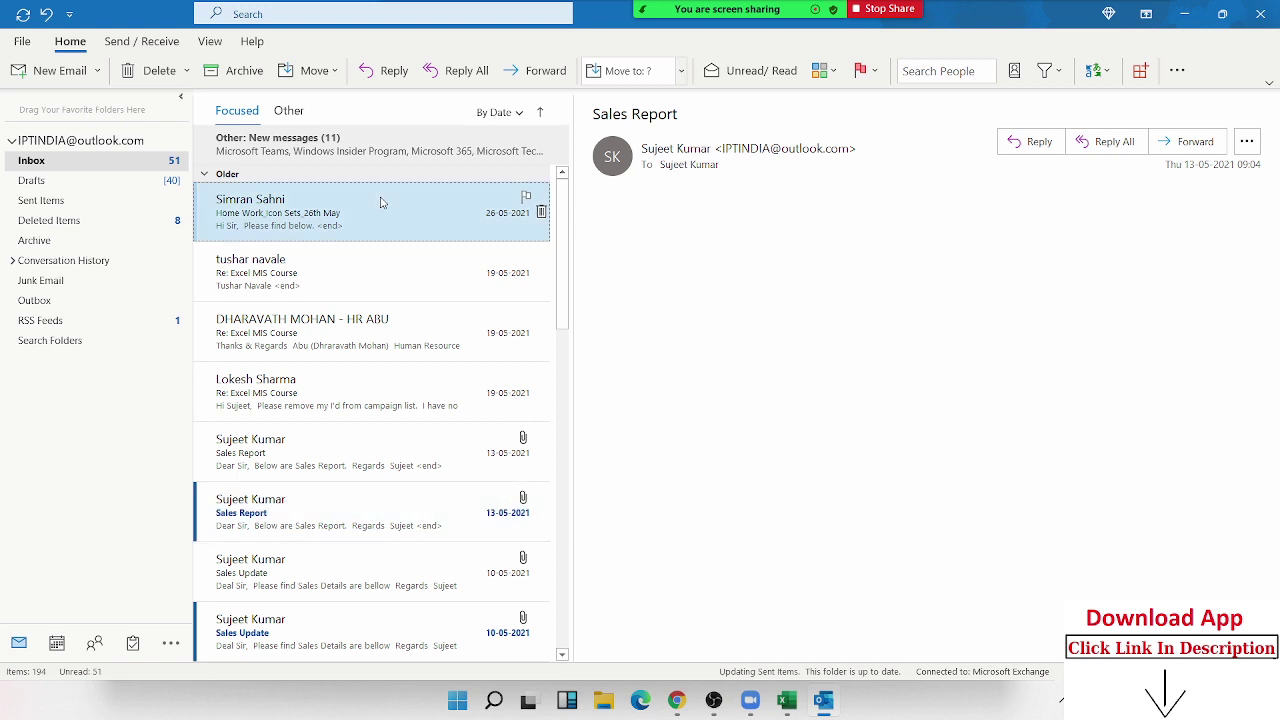
pyautogui.click(43, 72)
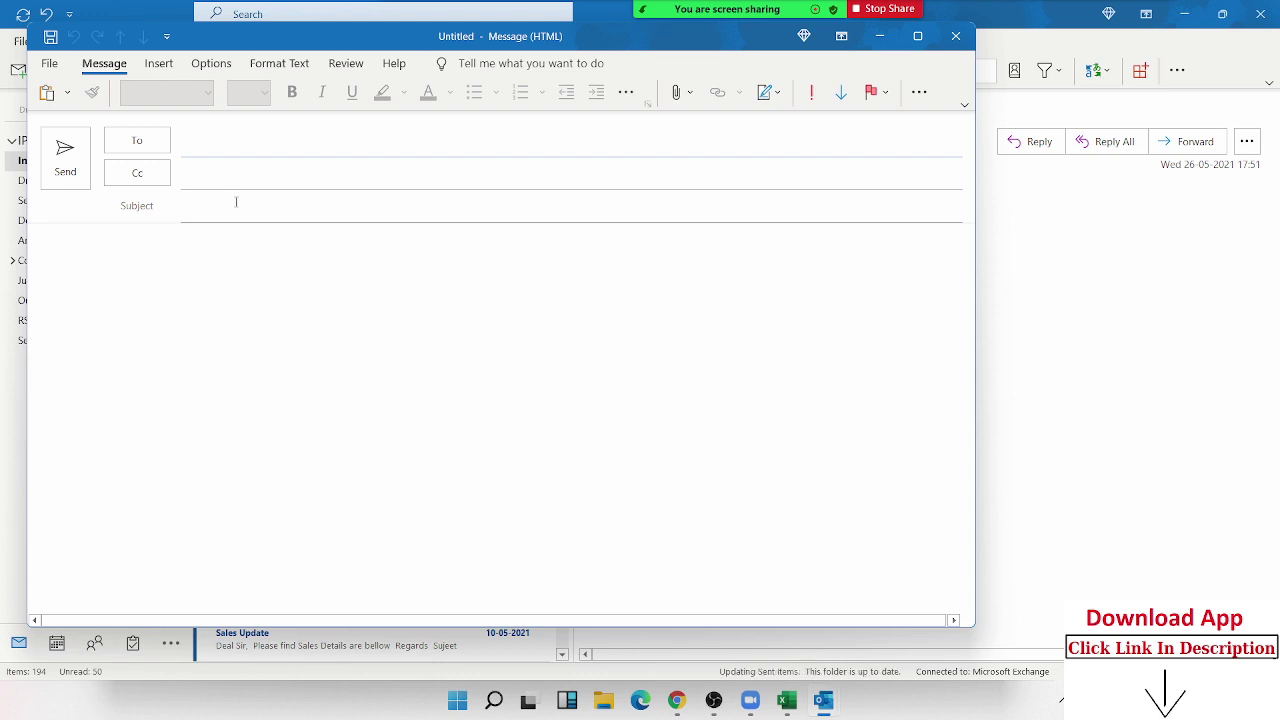
pyautogui.write('kum')
pyautogui.press('BackSpace')
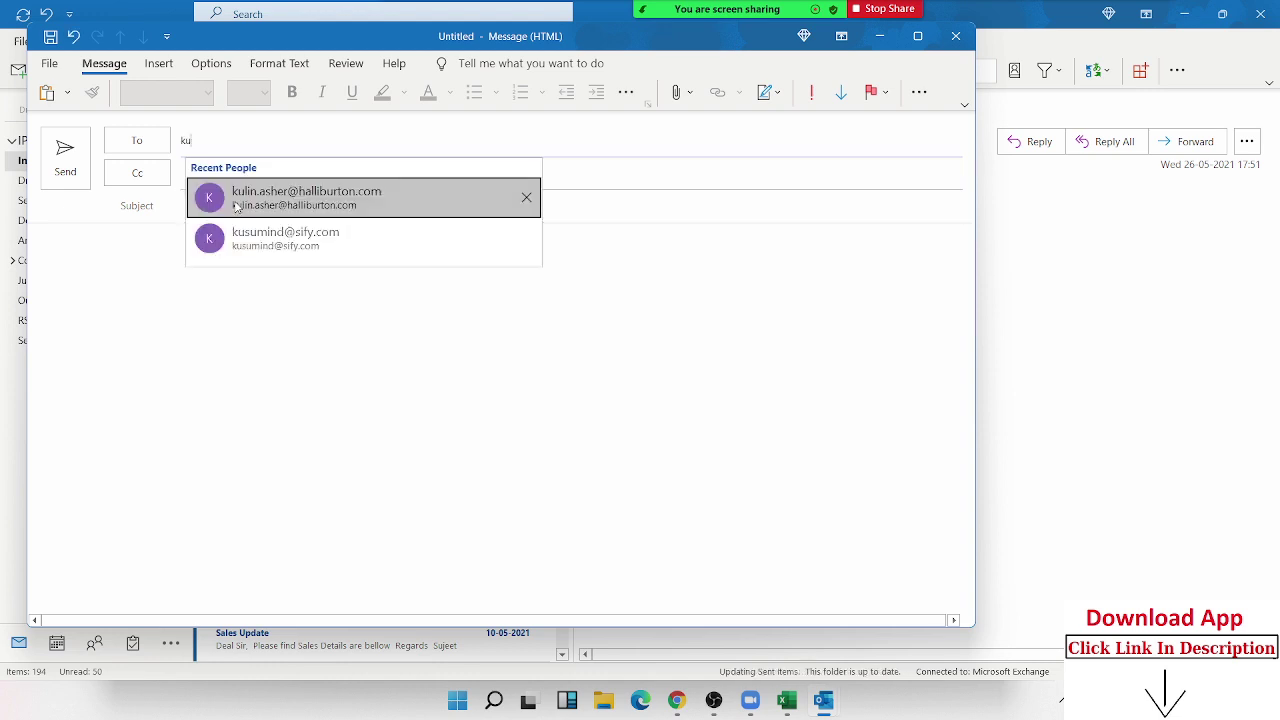
pyautogui.click(237, 206)
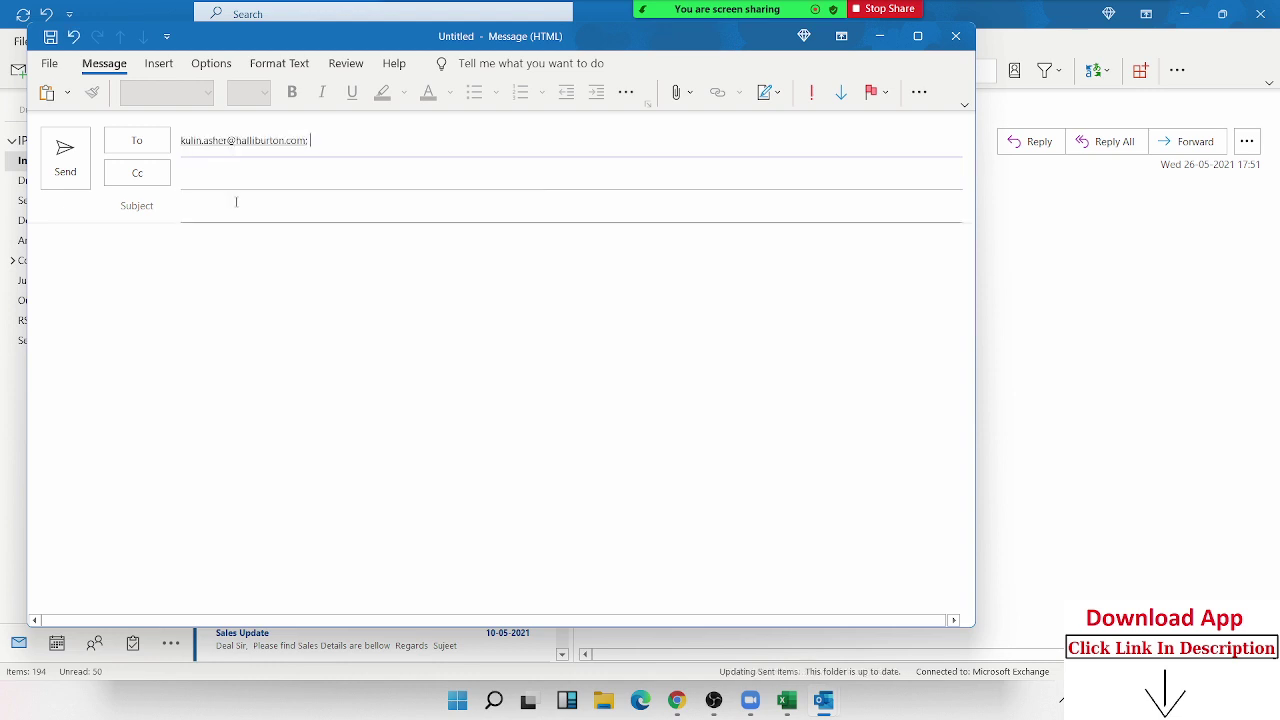
pyautogui.click(283, 145)
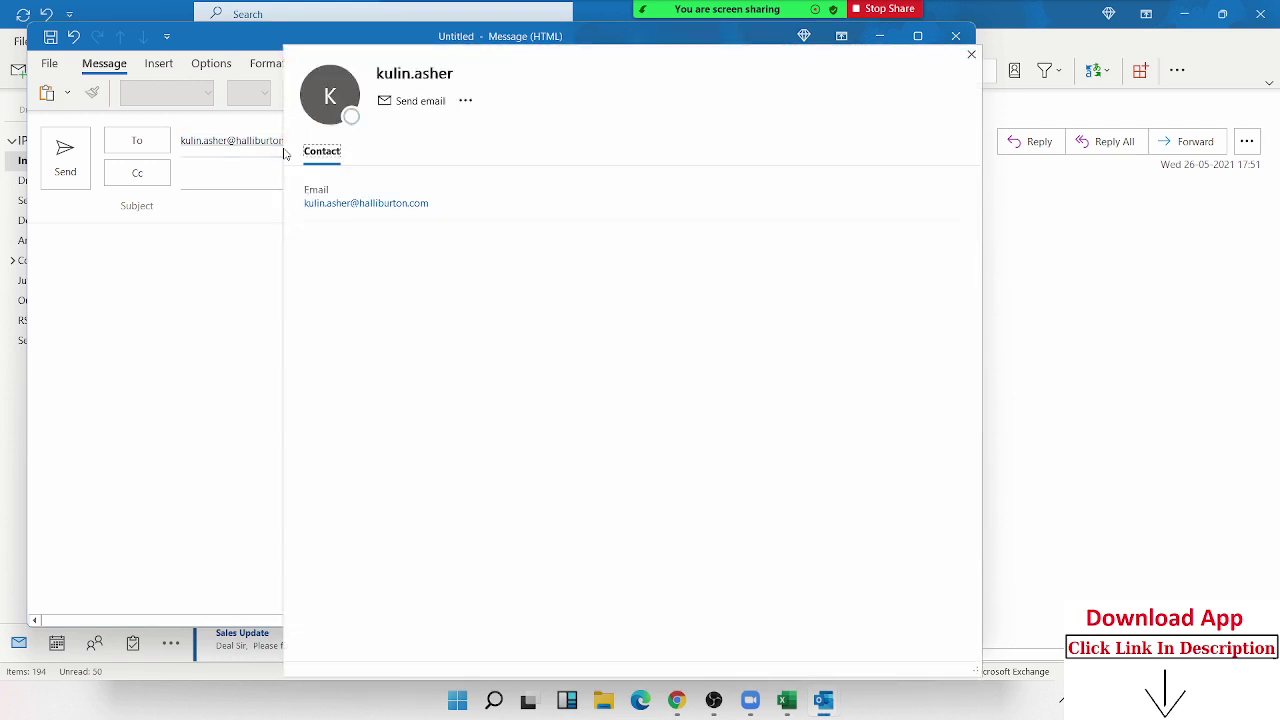
pyautogui.press('Escape')
pyautogui.press('BackSpace')
pyautogui.write('i')
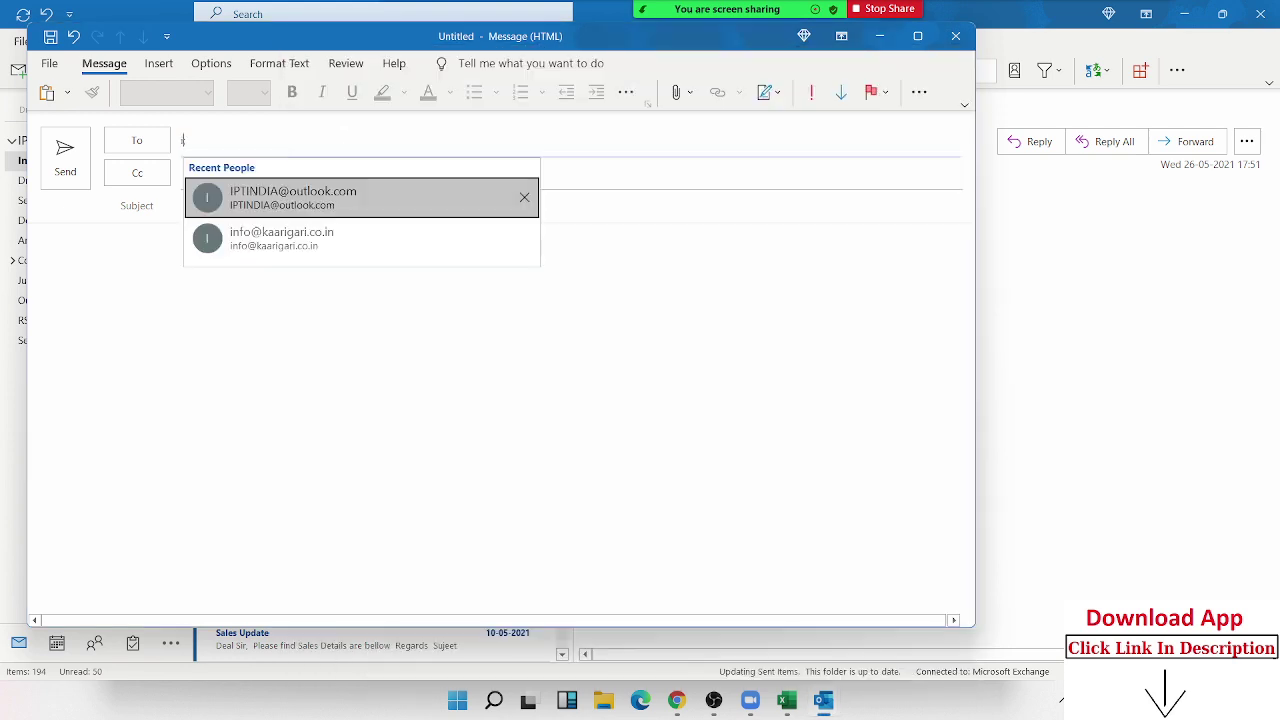
pyautogui.write('pt')
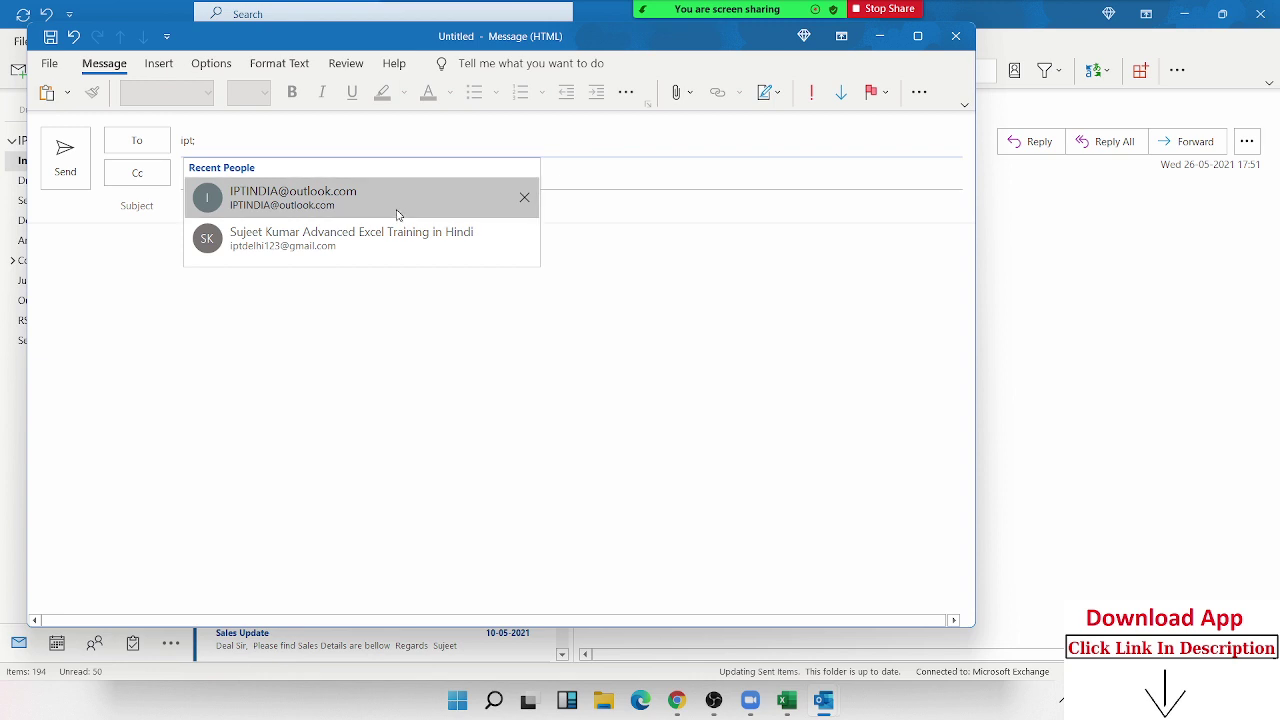
pyautogui.click(395, 212)
# Step: Enter 'Sales Update' as the subject and move into the message body
pyautogui.click(337, 211)
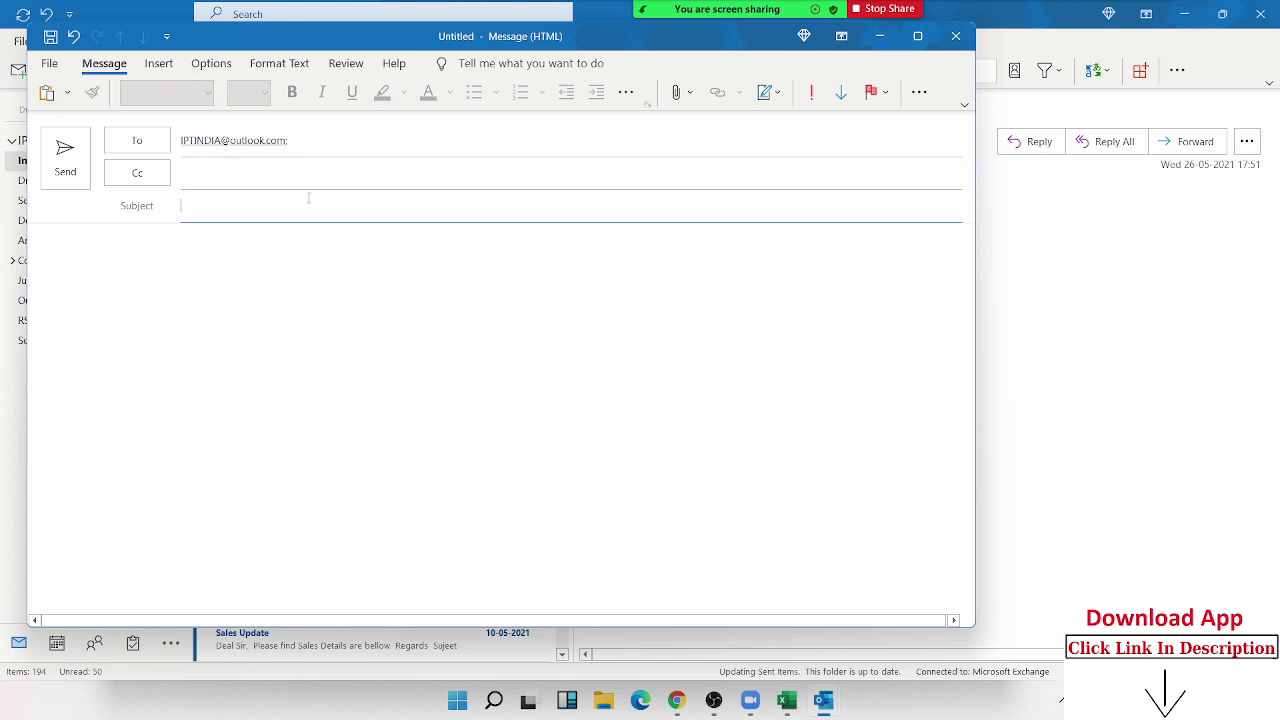
pyautogui.write('T')
pyautogui.write('Sales')
pyautogui.write('Update')
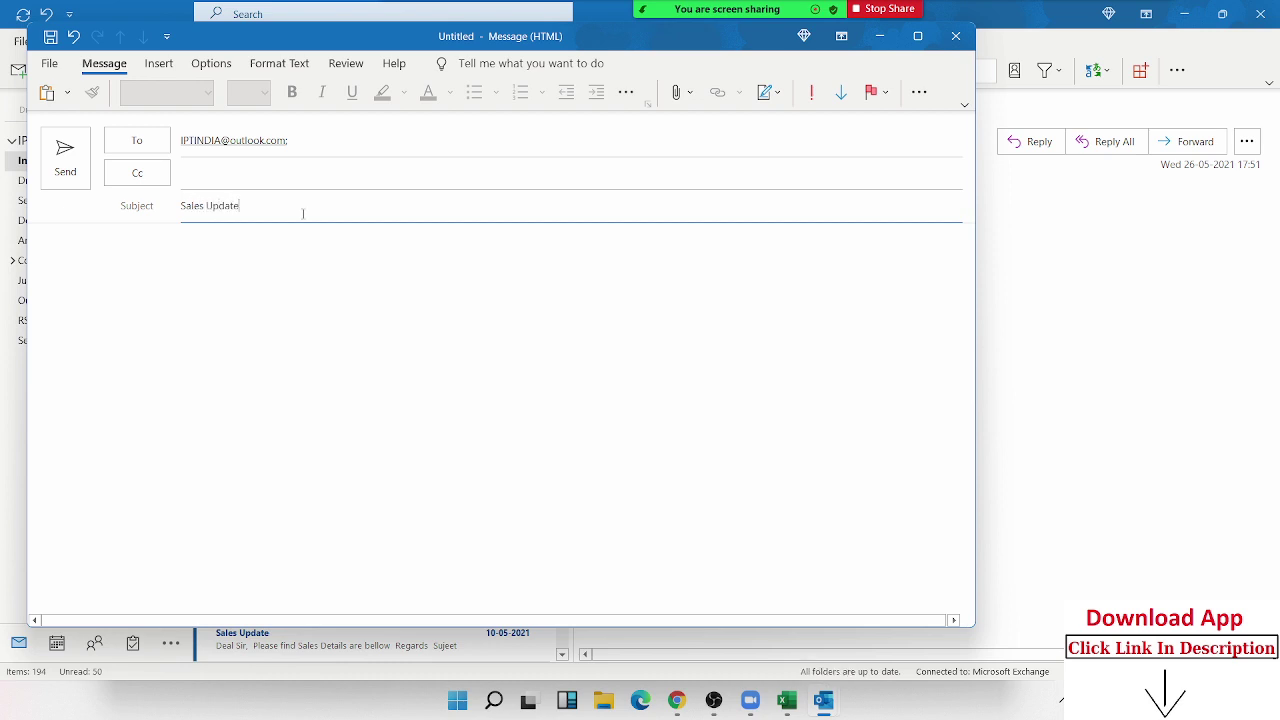
pyautogui.click(226, 278)
# Step: Type the greeting 'Dear Sir/Mam' and return from the Excel workbook to the message
pyautogui.write('D')
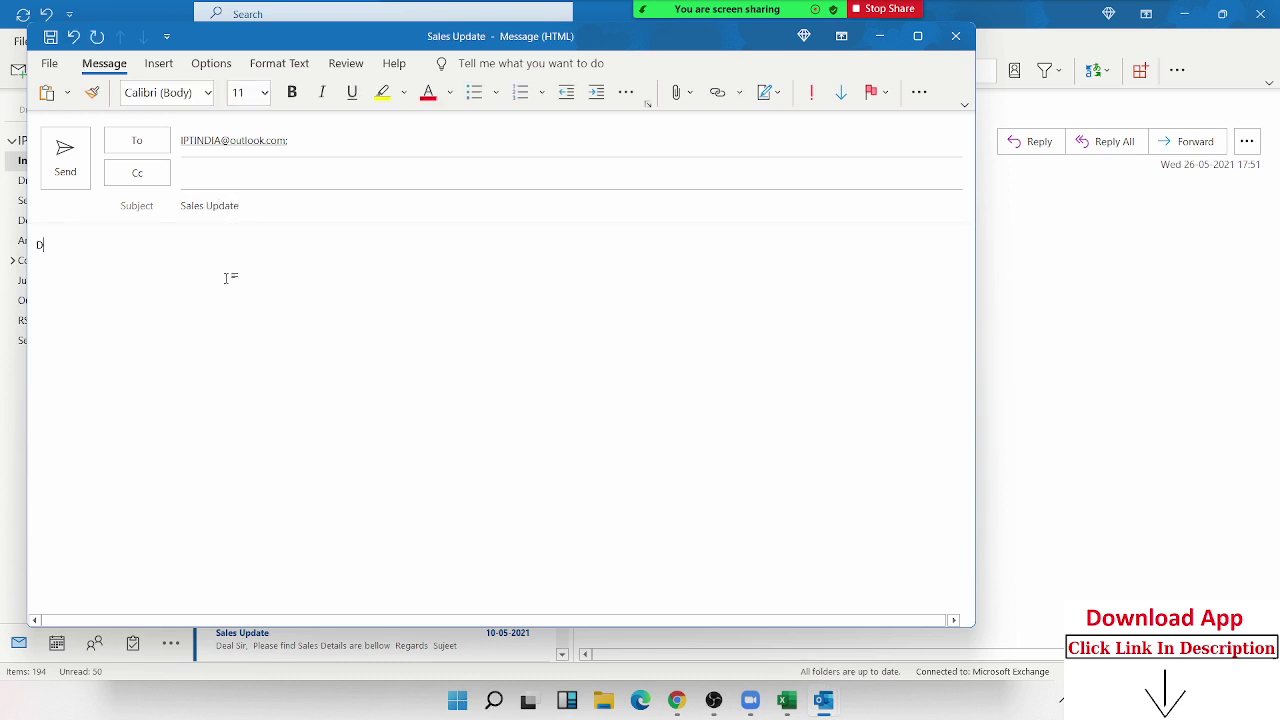
pyautogui.write('ear Si')
pyautogui.write('r/')
pyautogui.write('Mam')
pyautogui.press('Return')
pyautogui.press('Return')
pyautogui.press('Return')
pyautogui.click(860, 625)
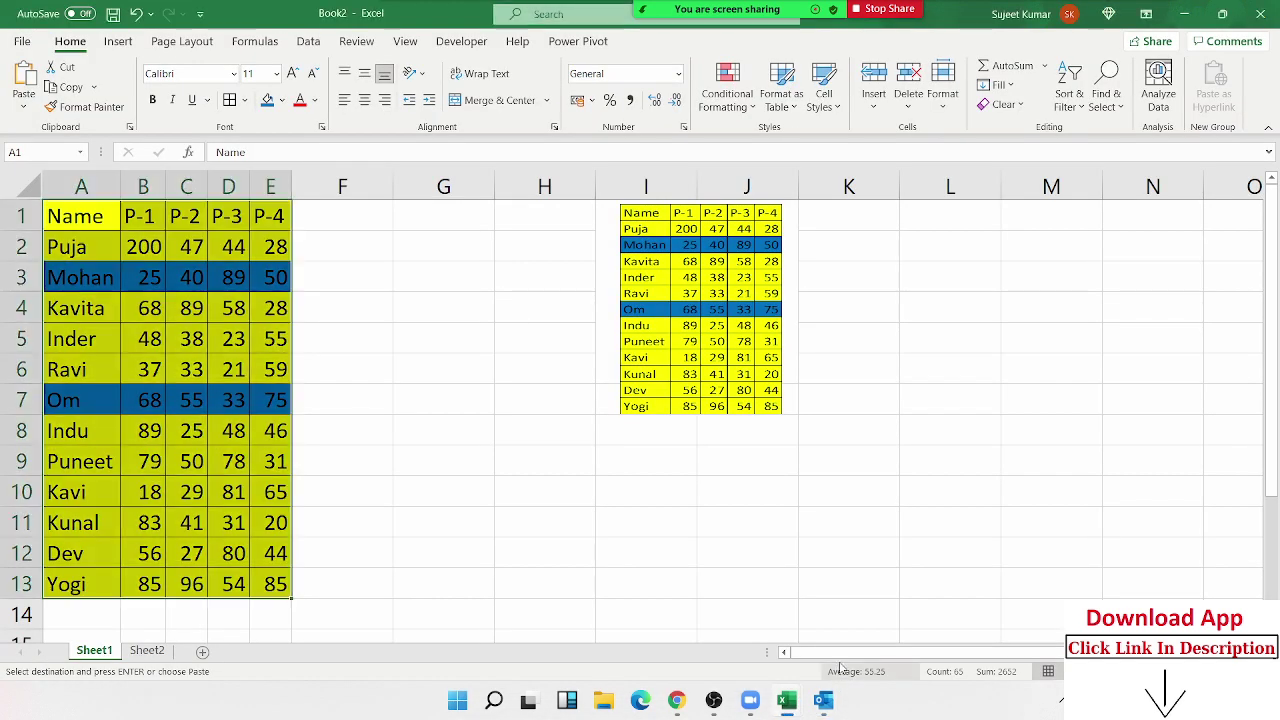
pyautogui.hotkey('alt', 'Tab')
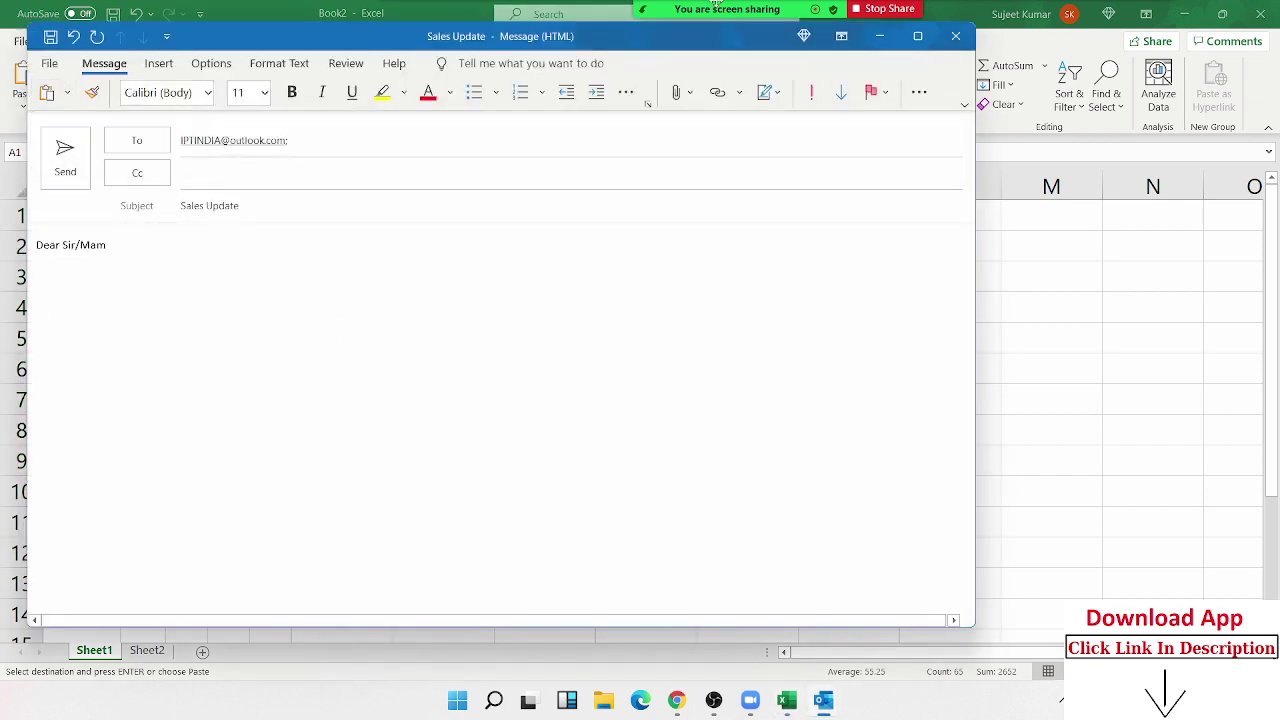
# Step: Paste Special the Excel table as a linked Microsoft Excel Worksheet Object
pyautogui.click(67, 92)
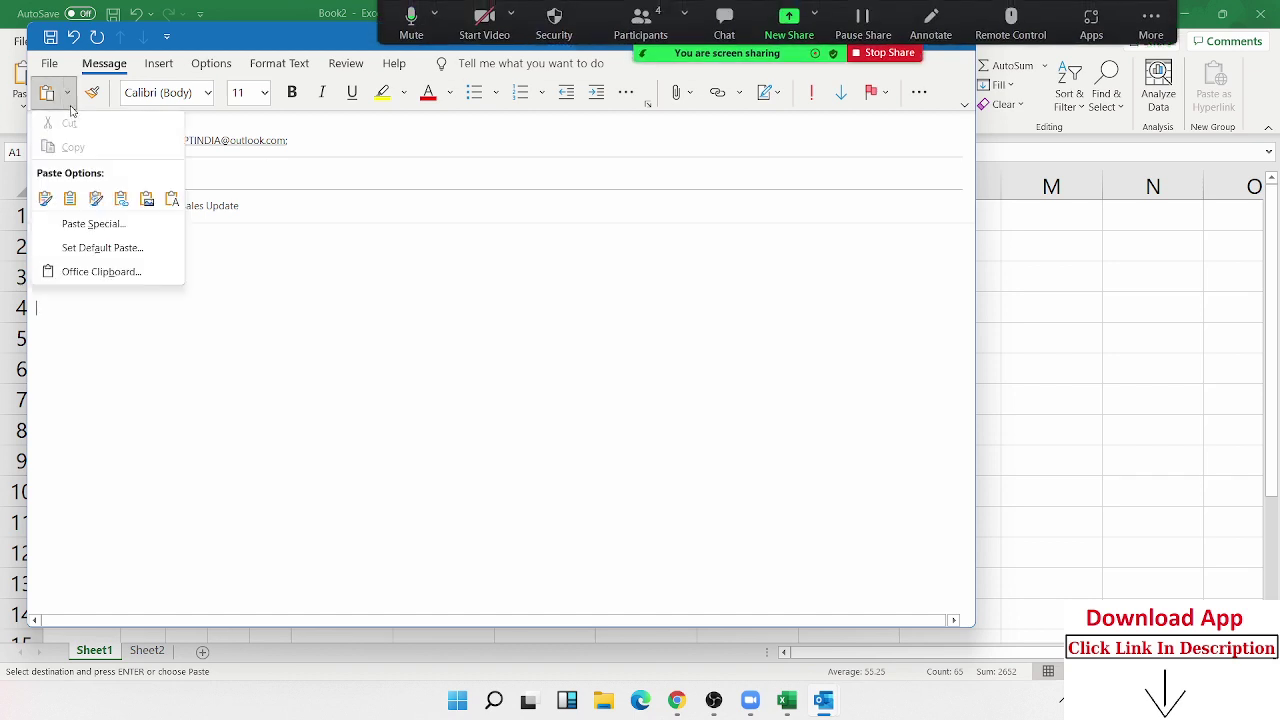
pyautogui.click(88, 235)
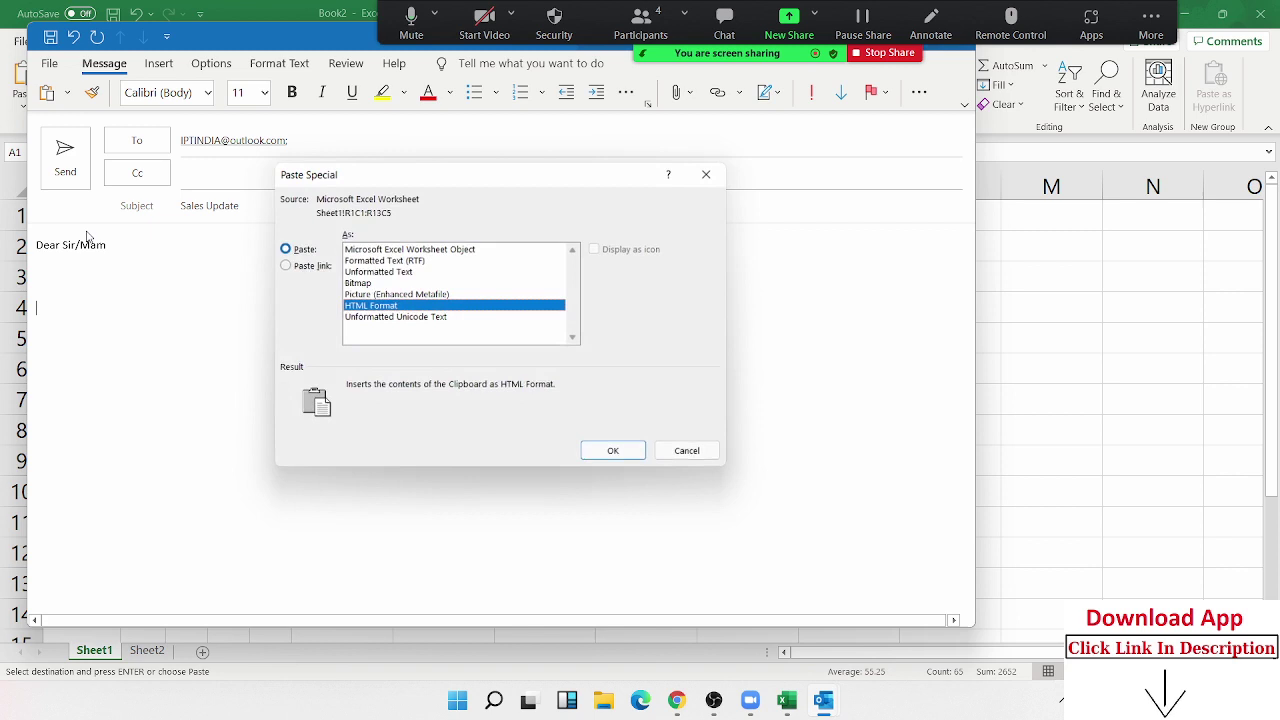
pyautogui.click(284, 265)
pyautogui.click(390, 252)
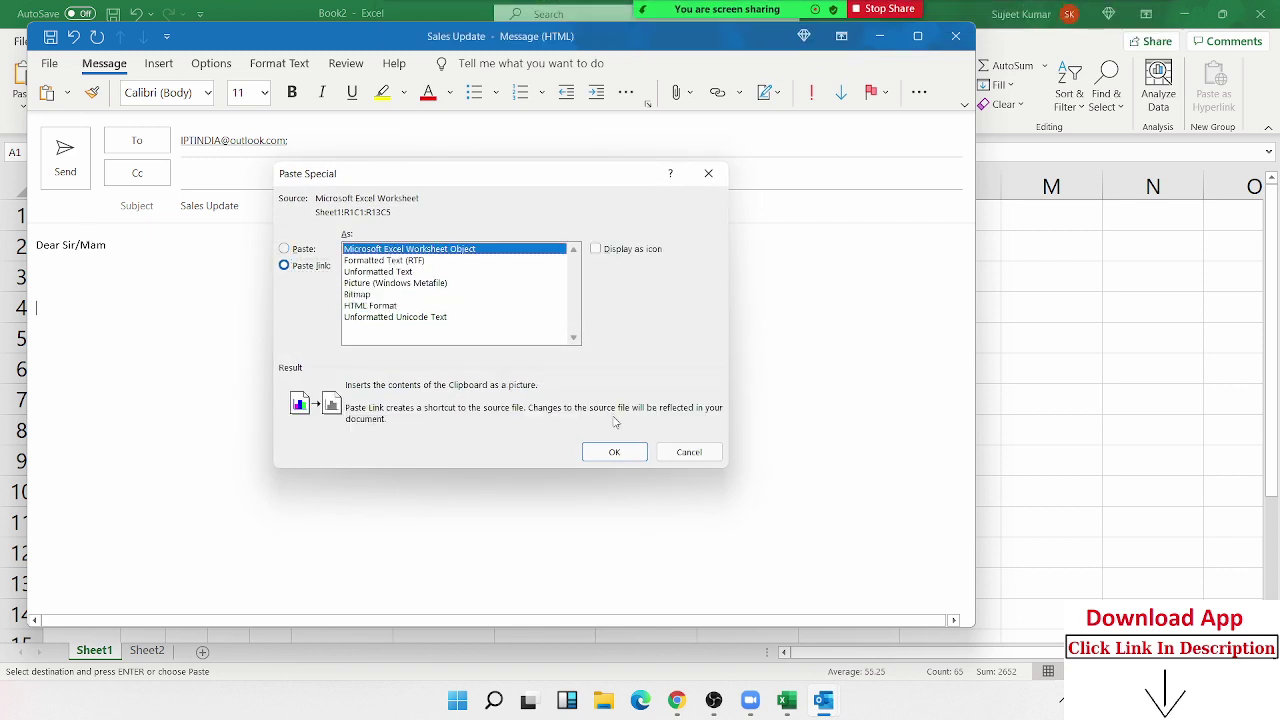
pyautogui.click(612, 451)
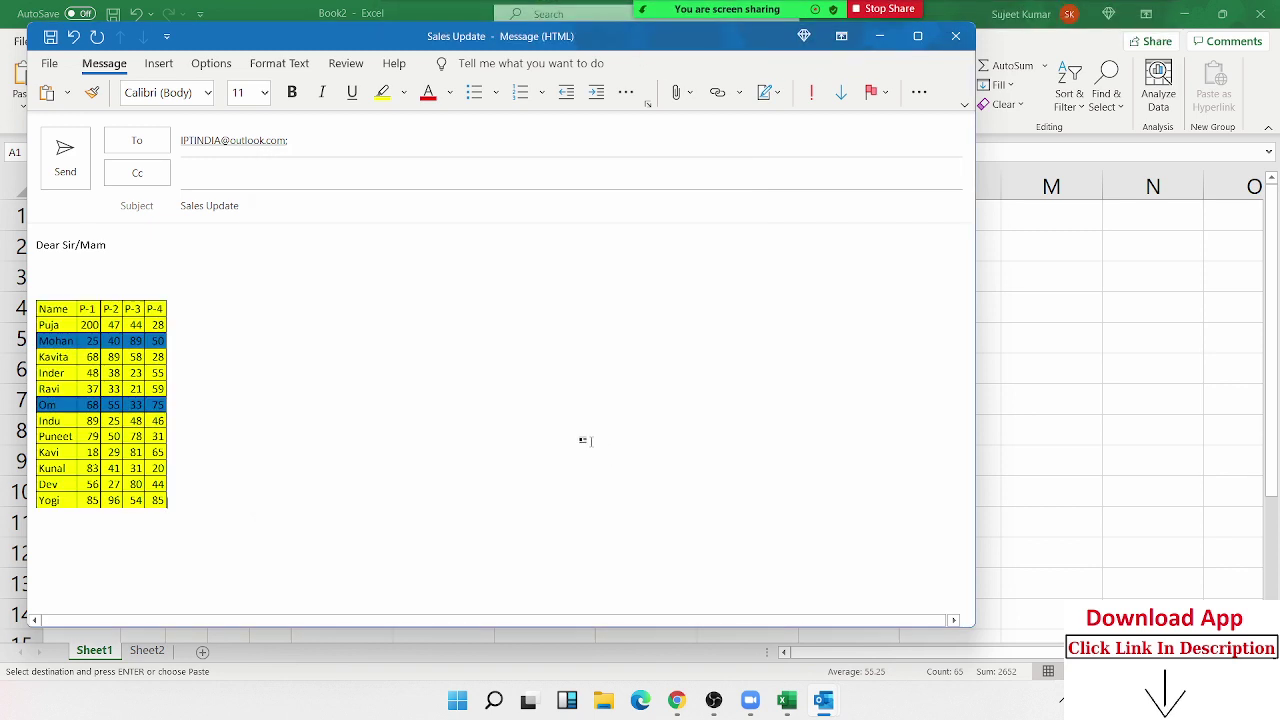
# Step: Add a 'Regards' sign-off followed by the sender's name below the table
pyautogui.press('Return')
pyautogui.write('R')
pyautogui.write('egards')
pyautogui.press('Return')
pyautogui.write('Sujeet')
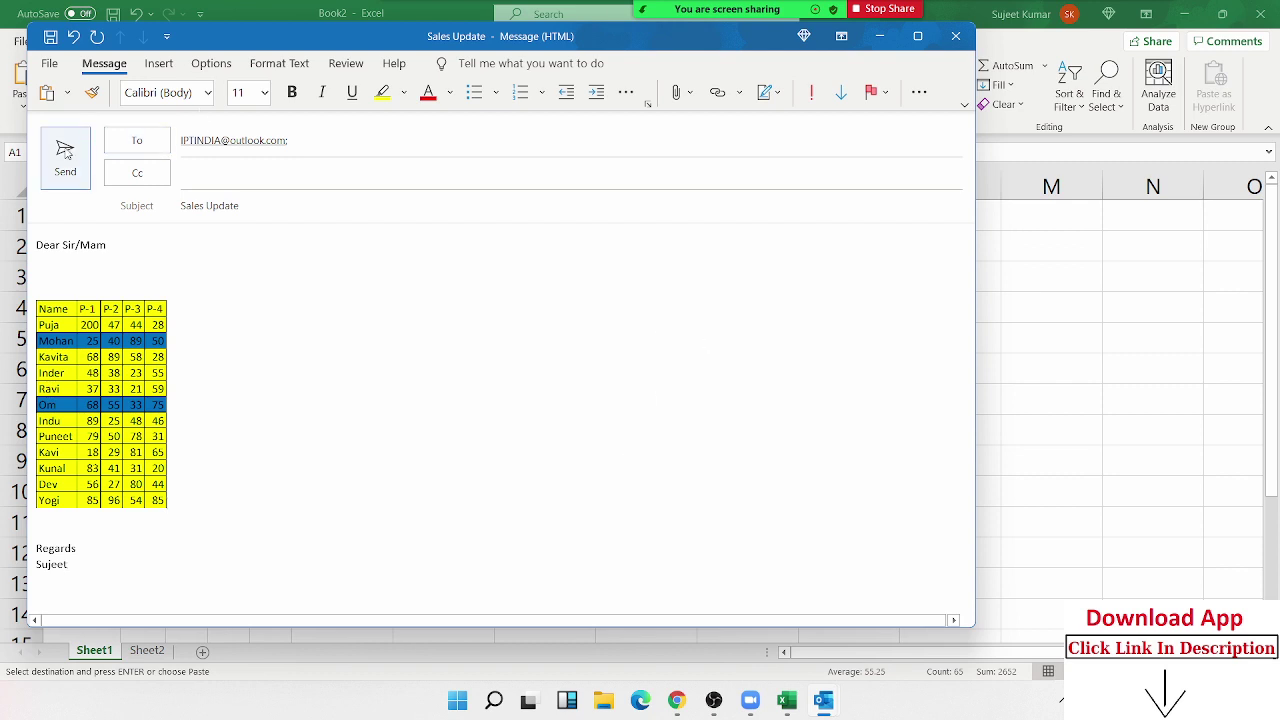
# Step: Save the message as an Outlook Template named 'Sales Update' on the Desktop
pyautogui.click(52, 66)
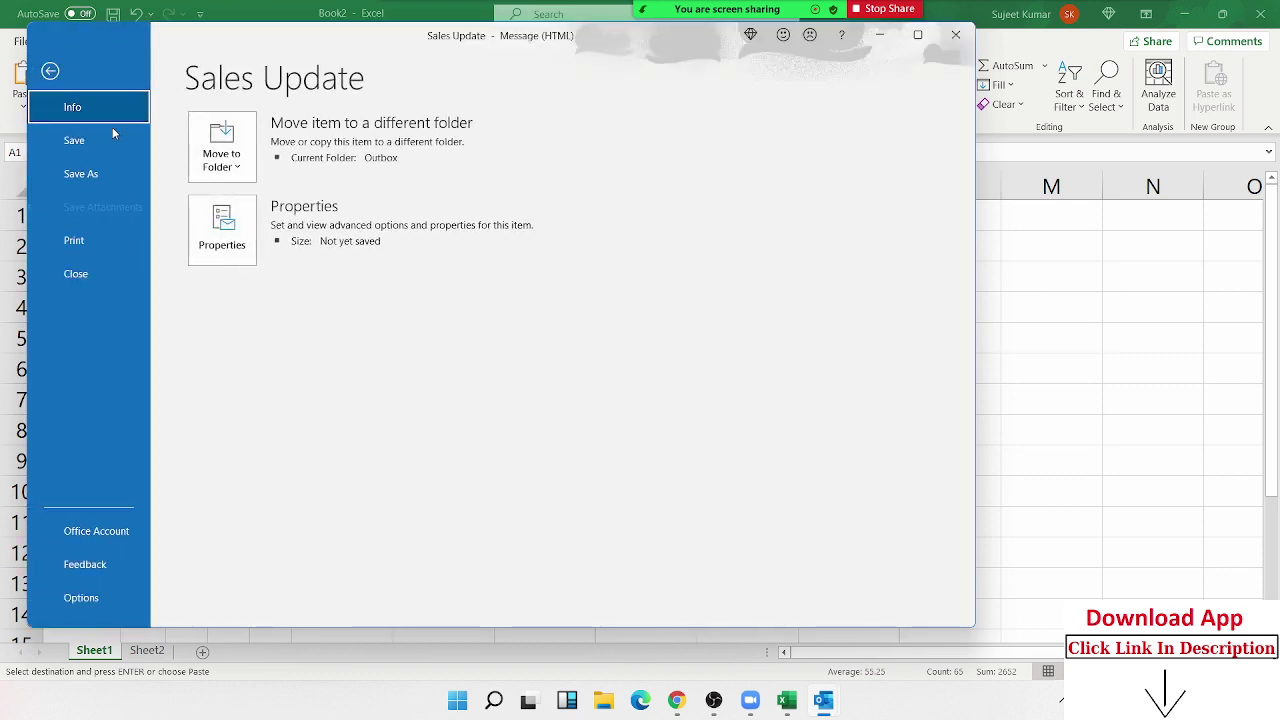
pyautogui.click(80, 174)
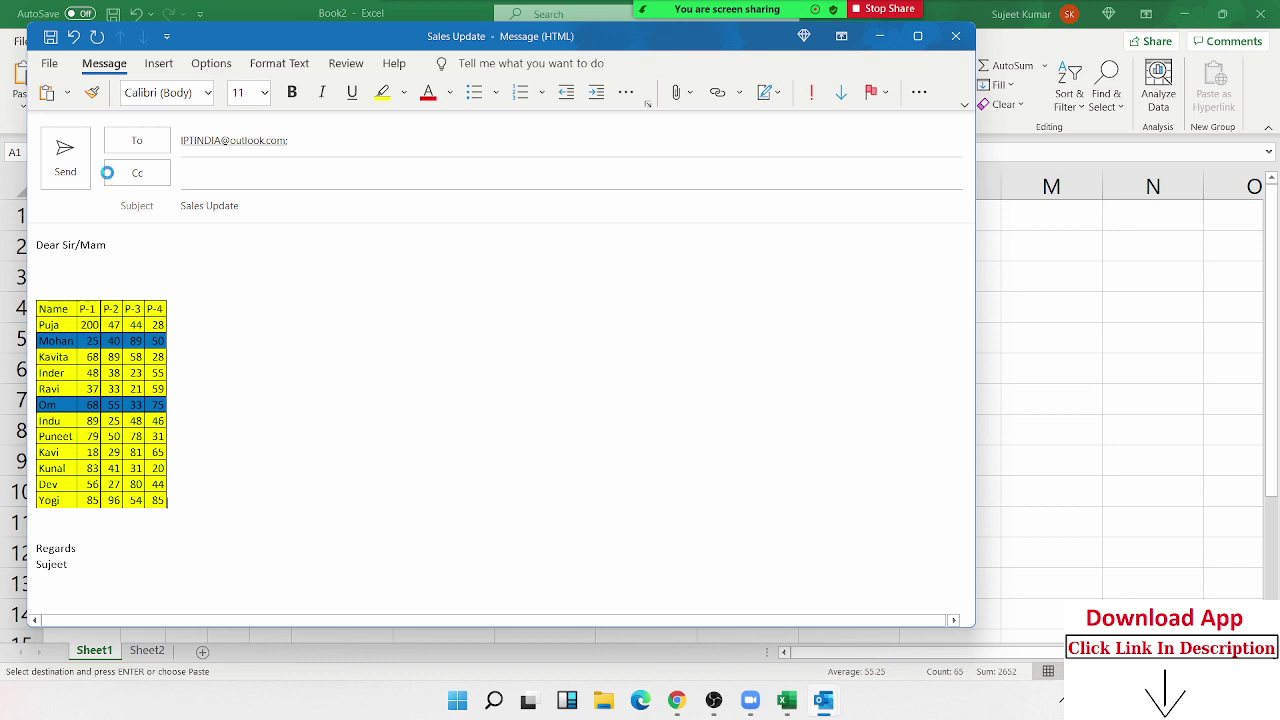
pyautogui.click(188, 354)
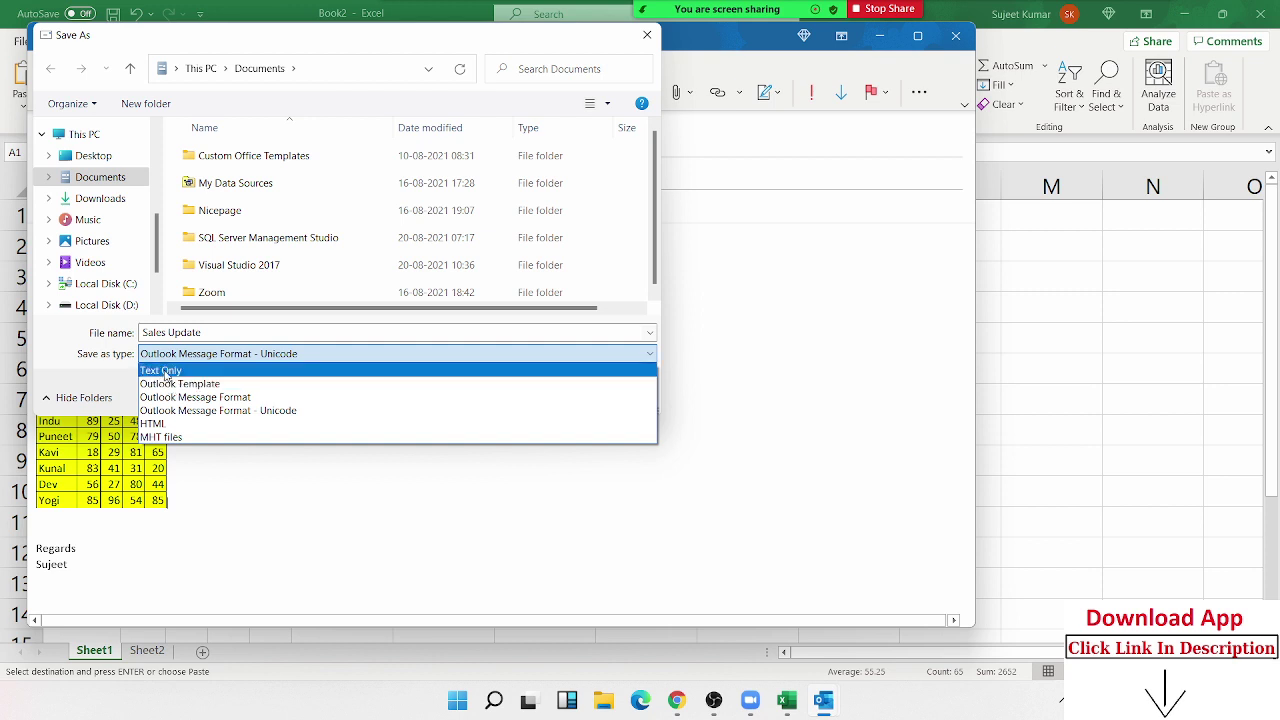
pyautogui.click(180, 387)
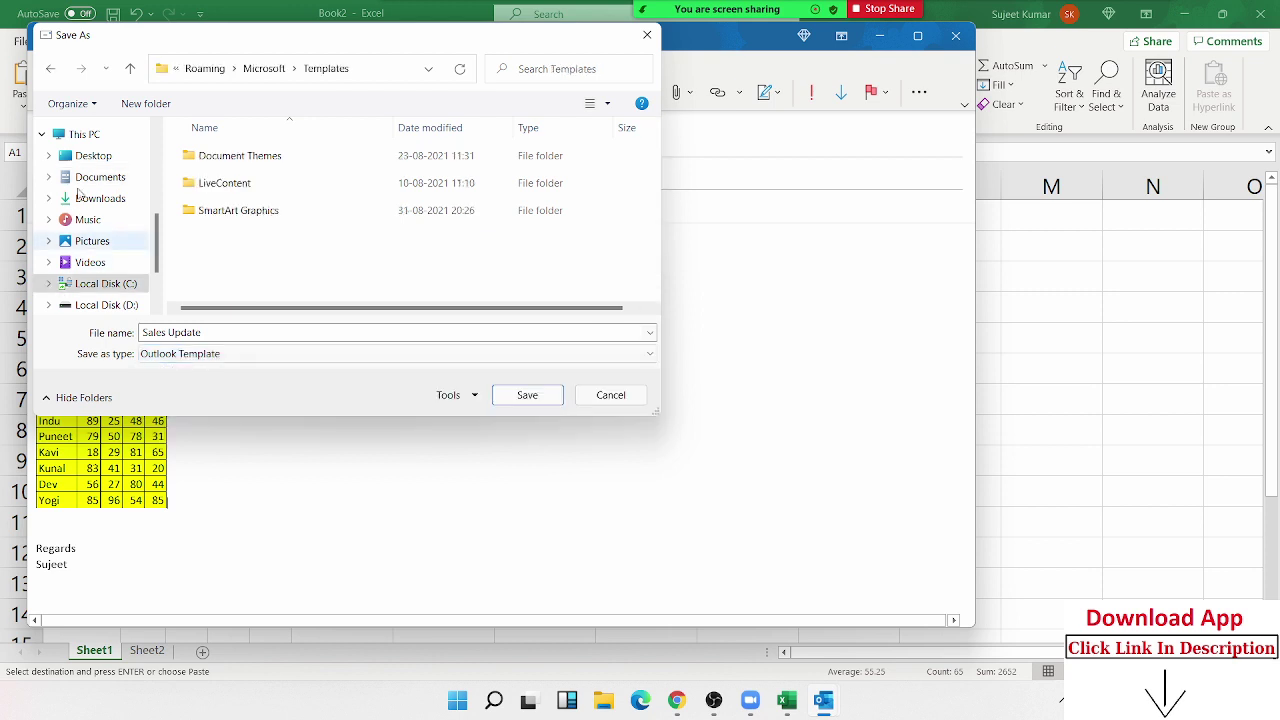
pyautogui.click(90, 156)
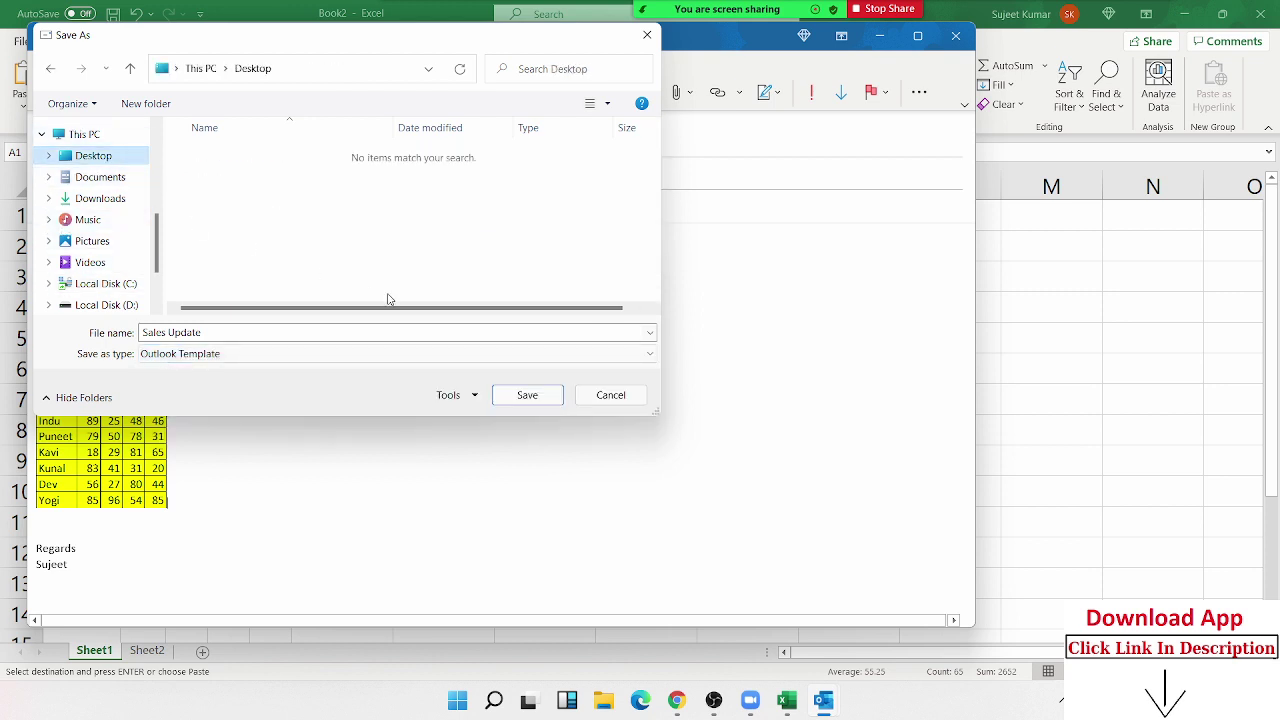
pyautogui.click(525, 401)
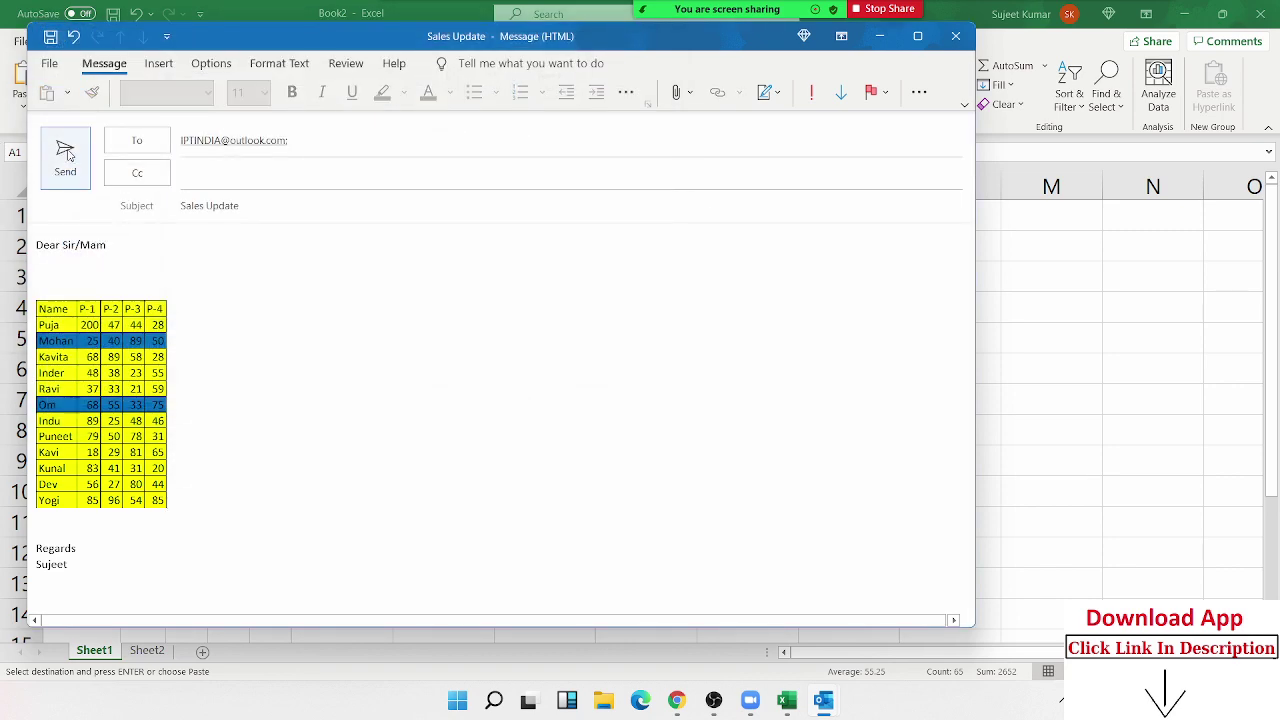
# Step: Send the message and fill the Excel table A1:E13 with blue
pyautogui.click(66, 153)
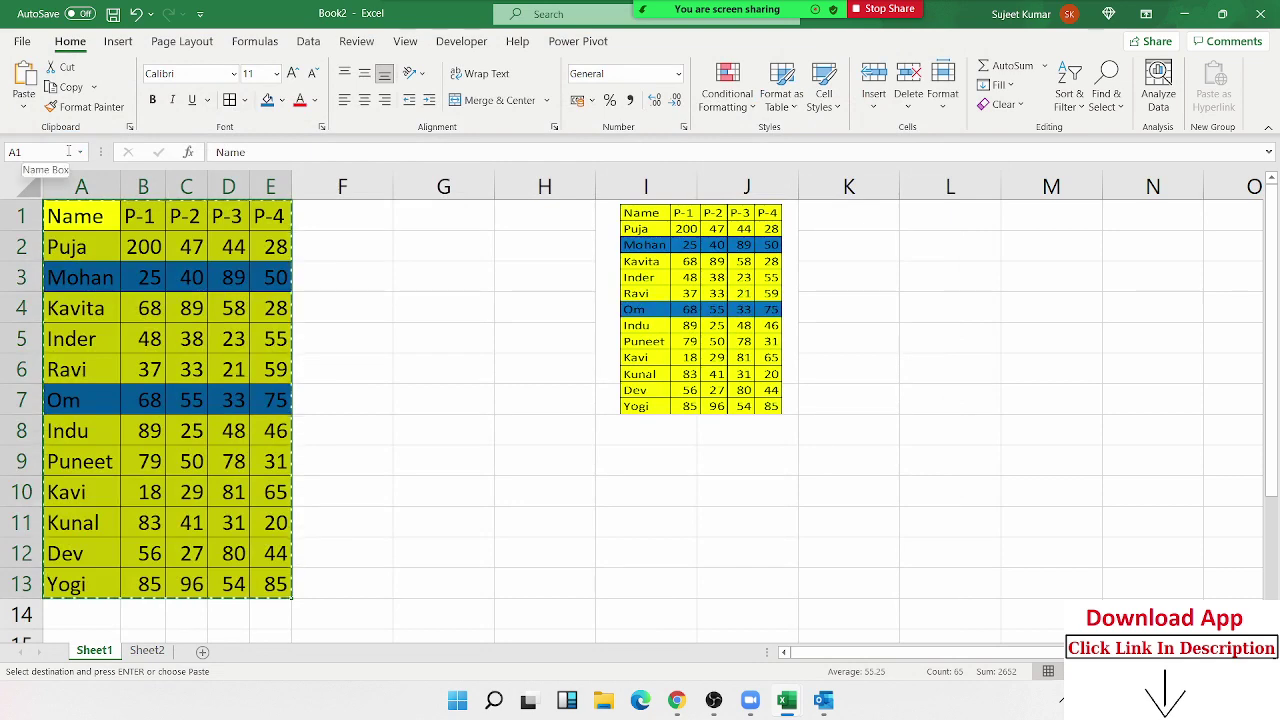
pyautogui.click(268, 100)
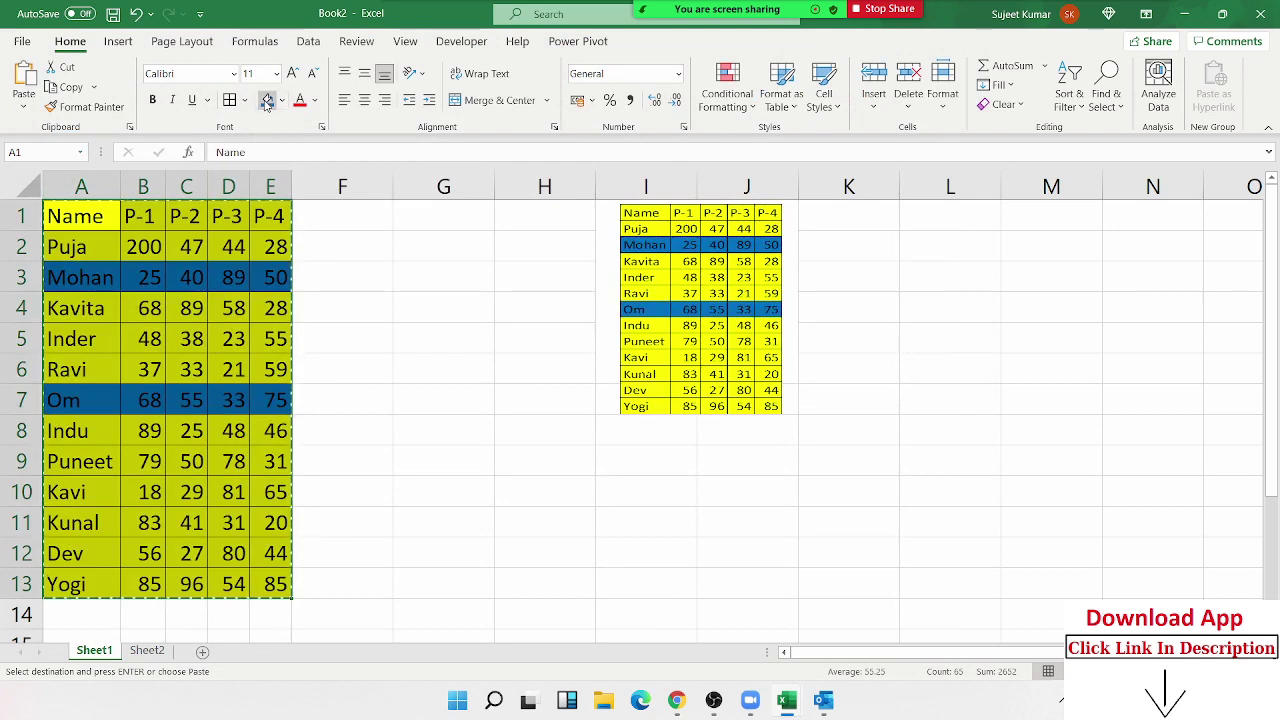
pyautogui.click(346, 302)
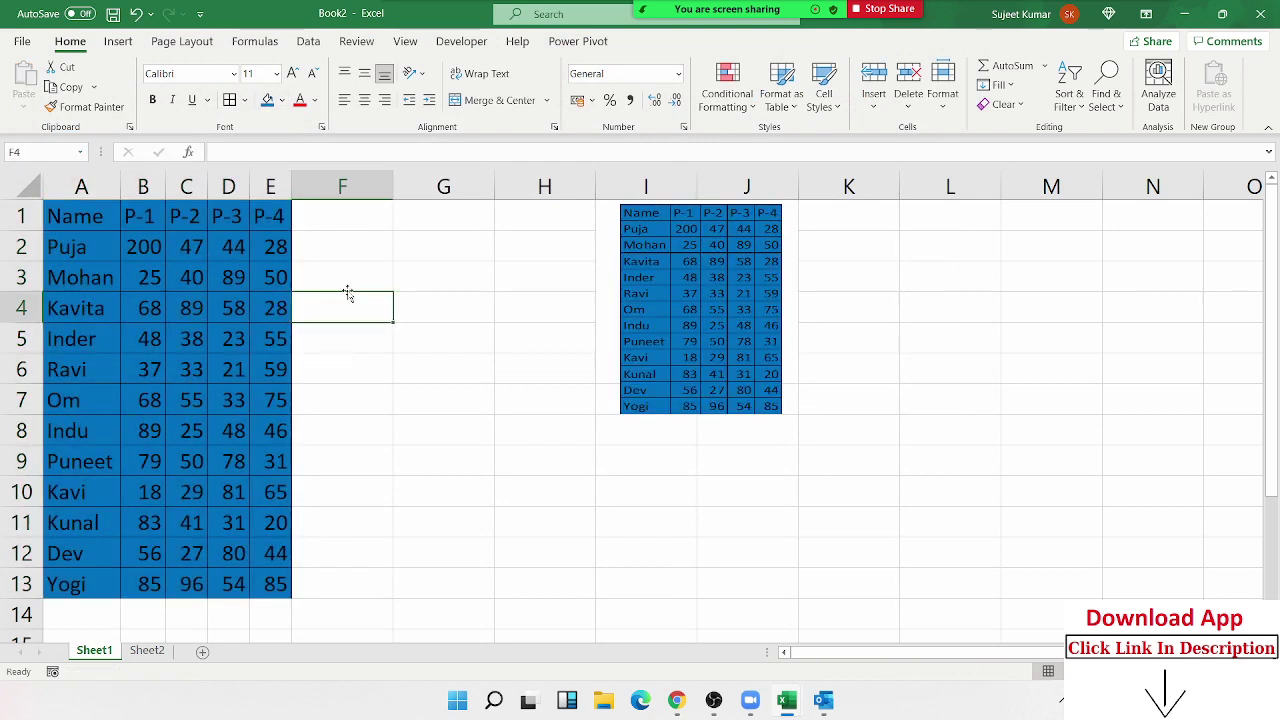
# Step: Reopen the Sales Update template from the desktop, accepting the update of its linked Excel data
pyautogui.press('super+d')
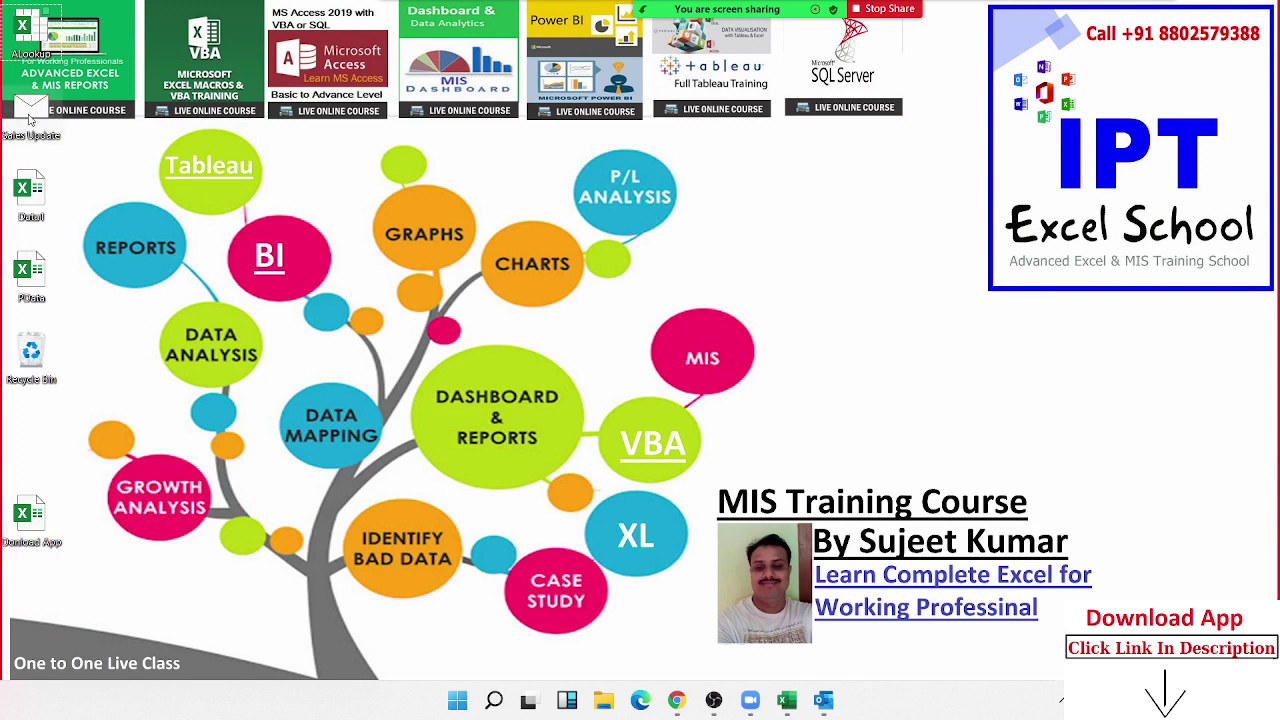
pyautogui.moveTo(32, 120); pyautogui.dragTo(806, 232)
pyautogui.click(826, 272)
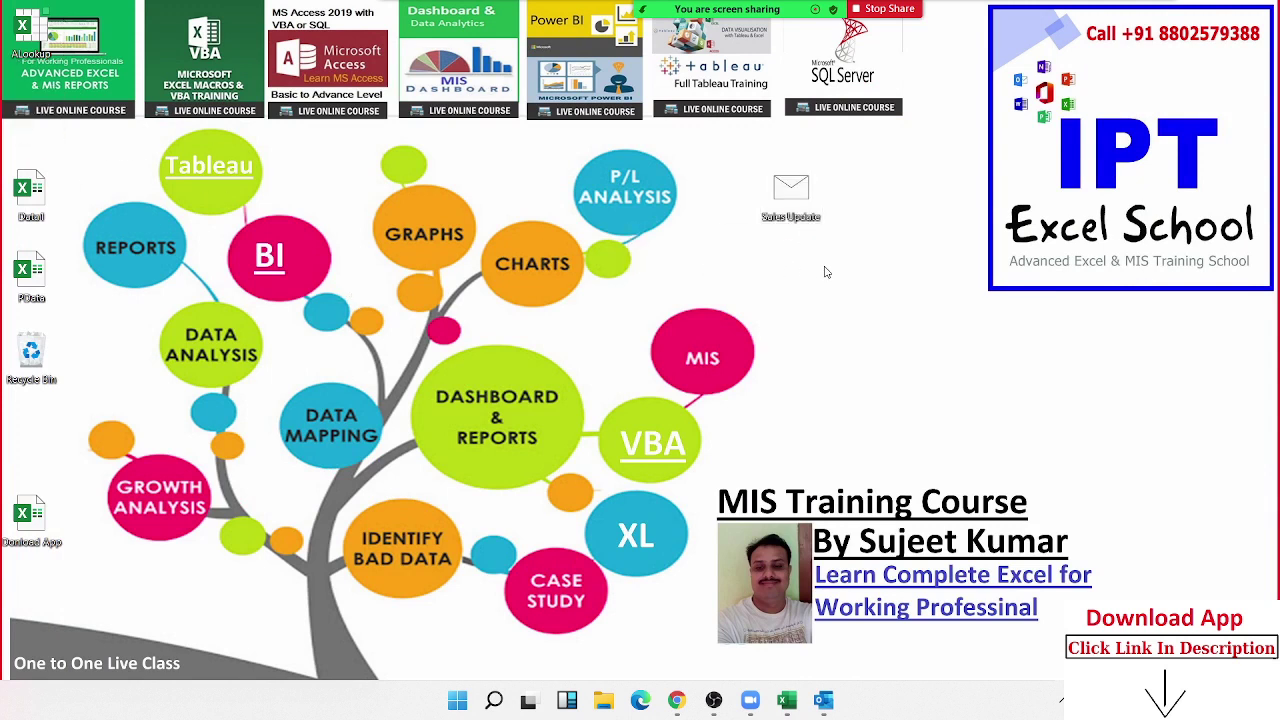
pyautogui.doubleClick(797, 190)
pyautogui.click(615, 394)
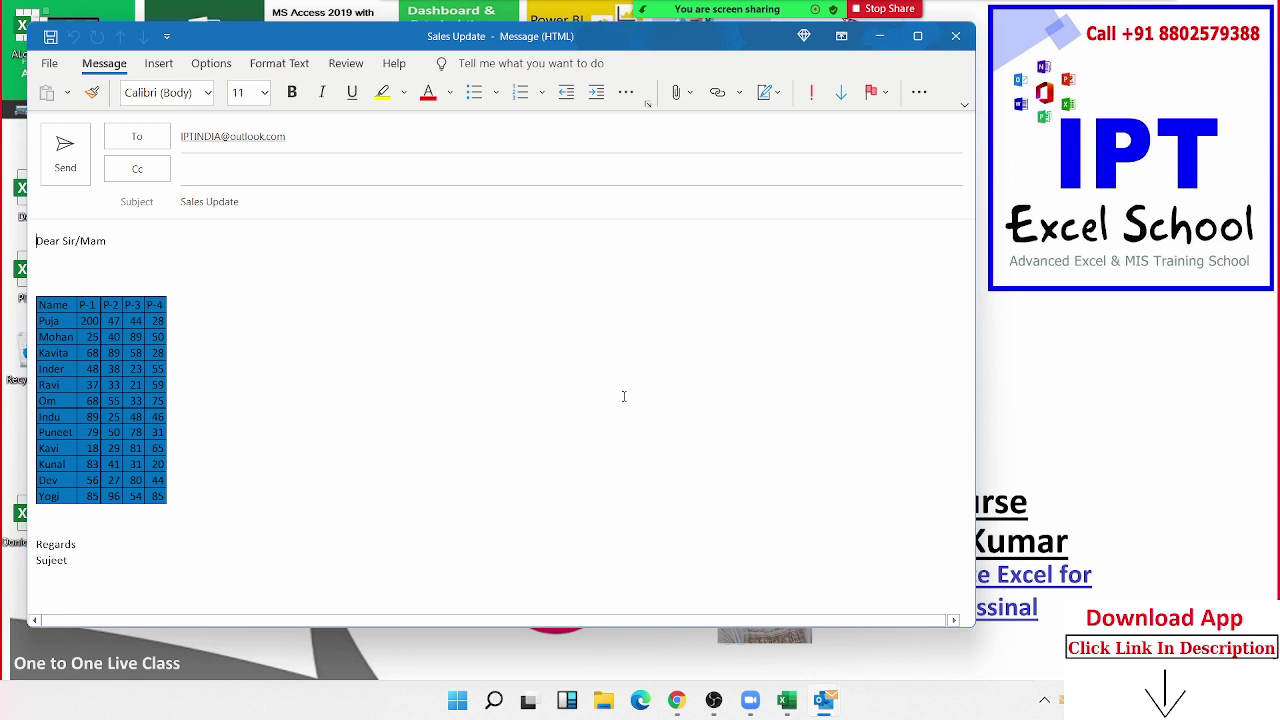
# Step: Send the reopened email and permanently delete the Sales Update template from the desktop
pyautogui.click(46, 160)
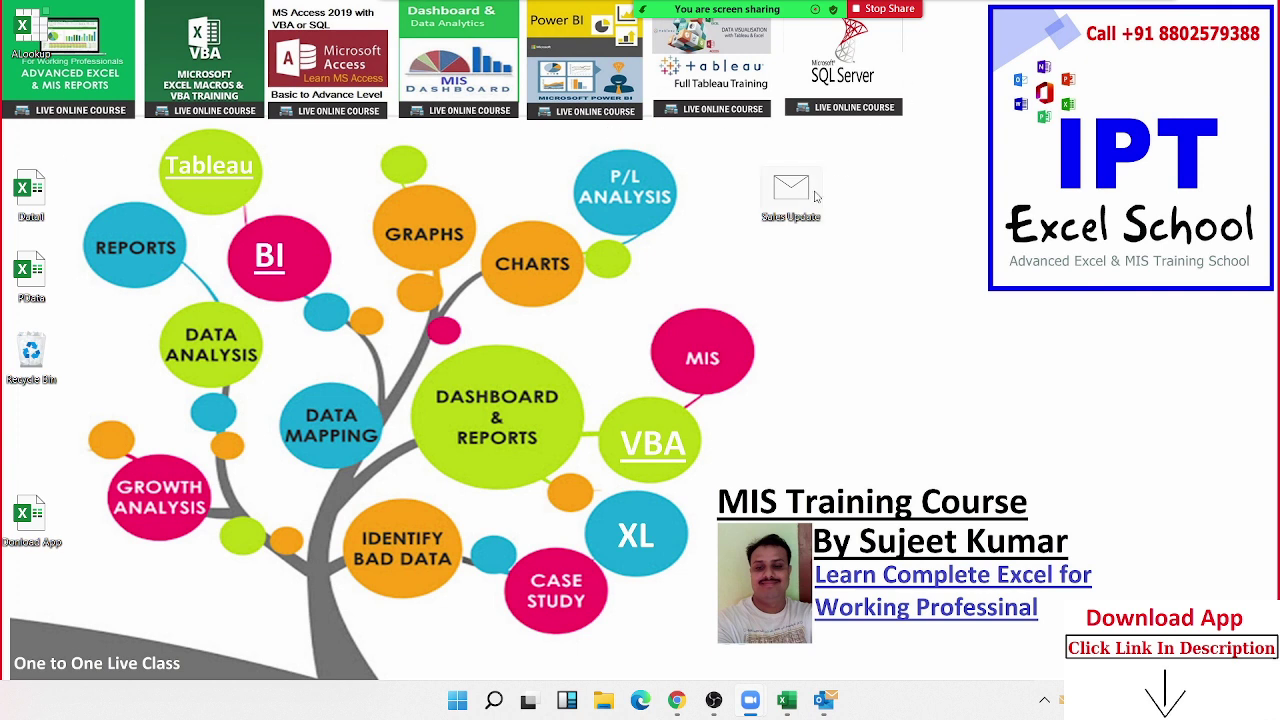
pyautogui.moveTo(791, 195)
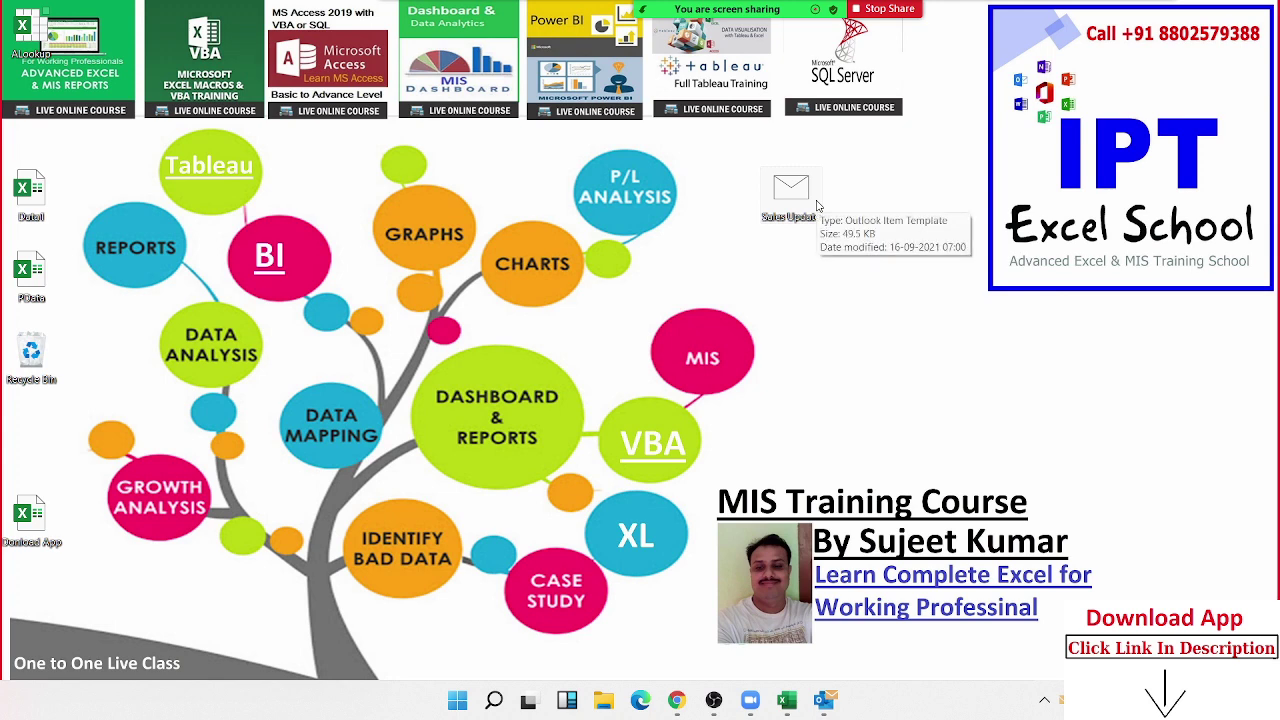
pyautogui.click(817, 205)
pyautogui.hotkey('shift', 'Delete')
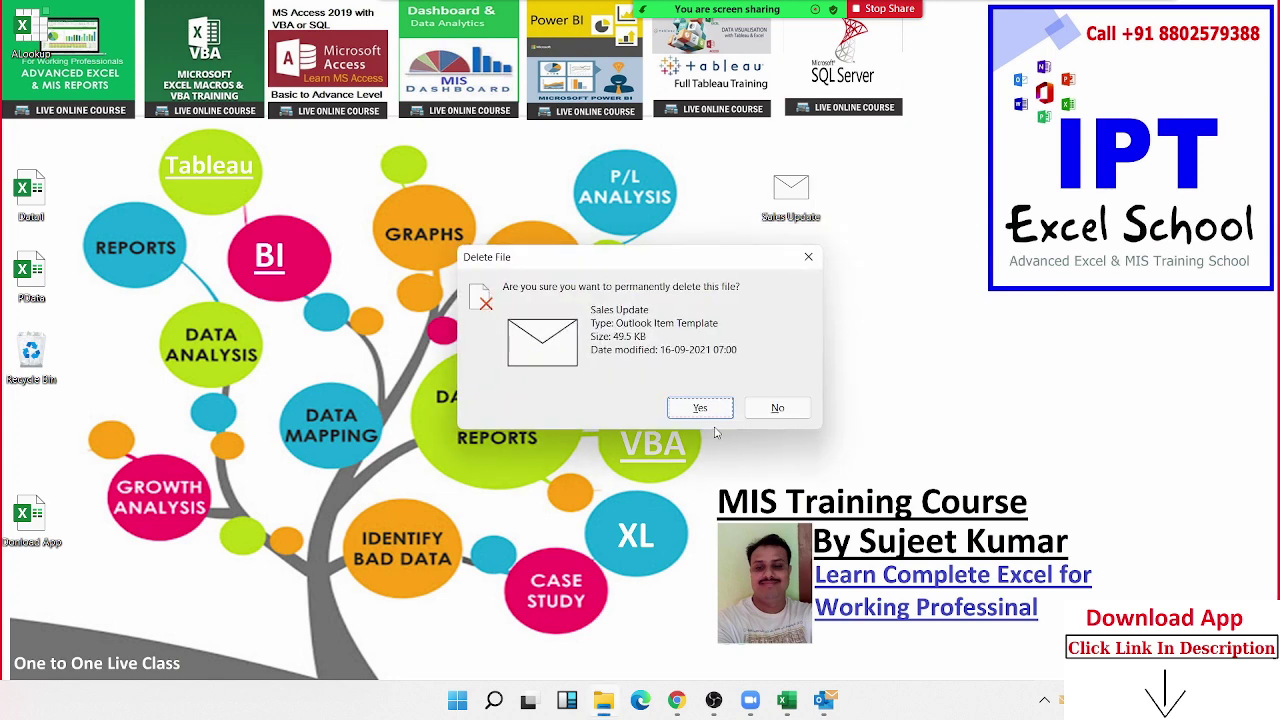
pyautogui.click(700, 404)
# Step: Close Outlook and choose End Meeting from the meeting toolbar's More menu
pyautogui.click(823, 700)
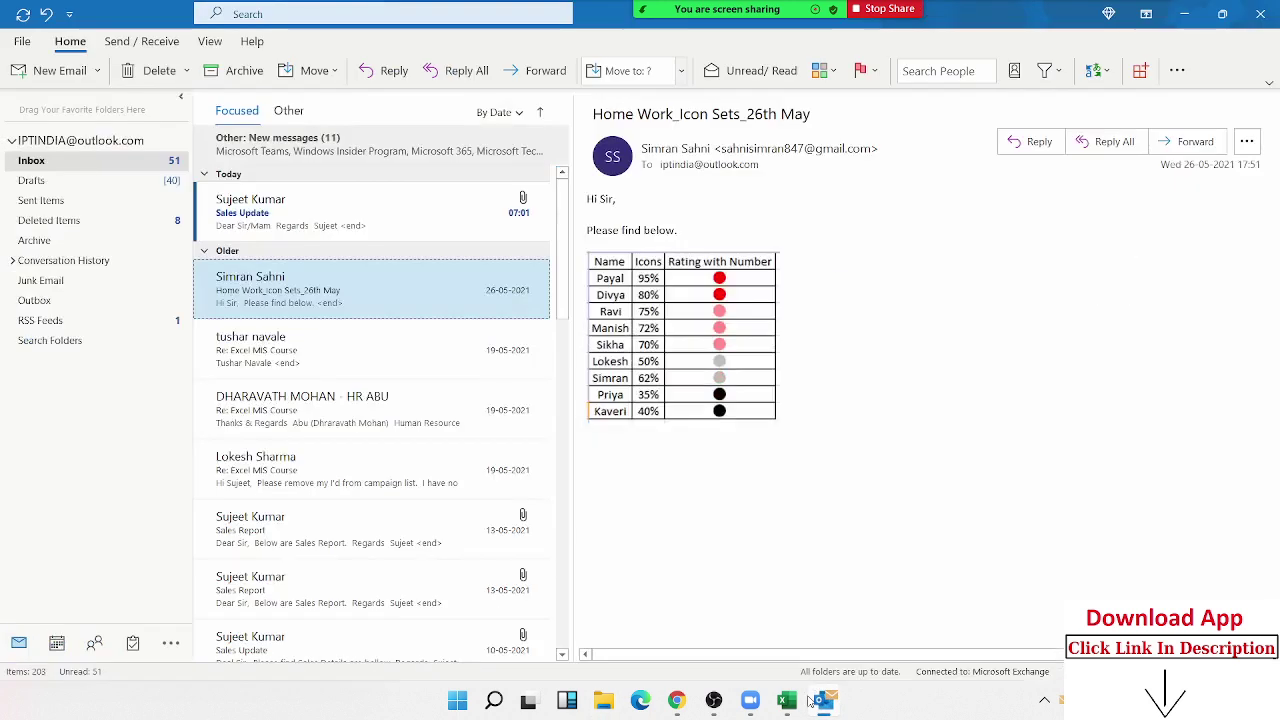
pyautogui.click(1260, 13)
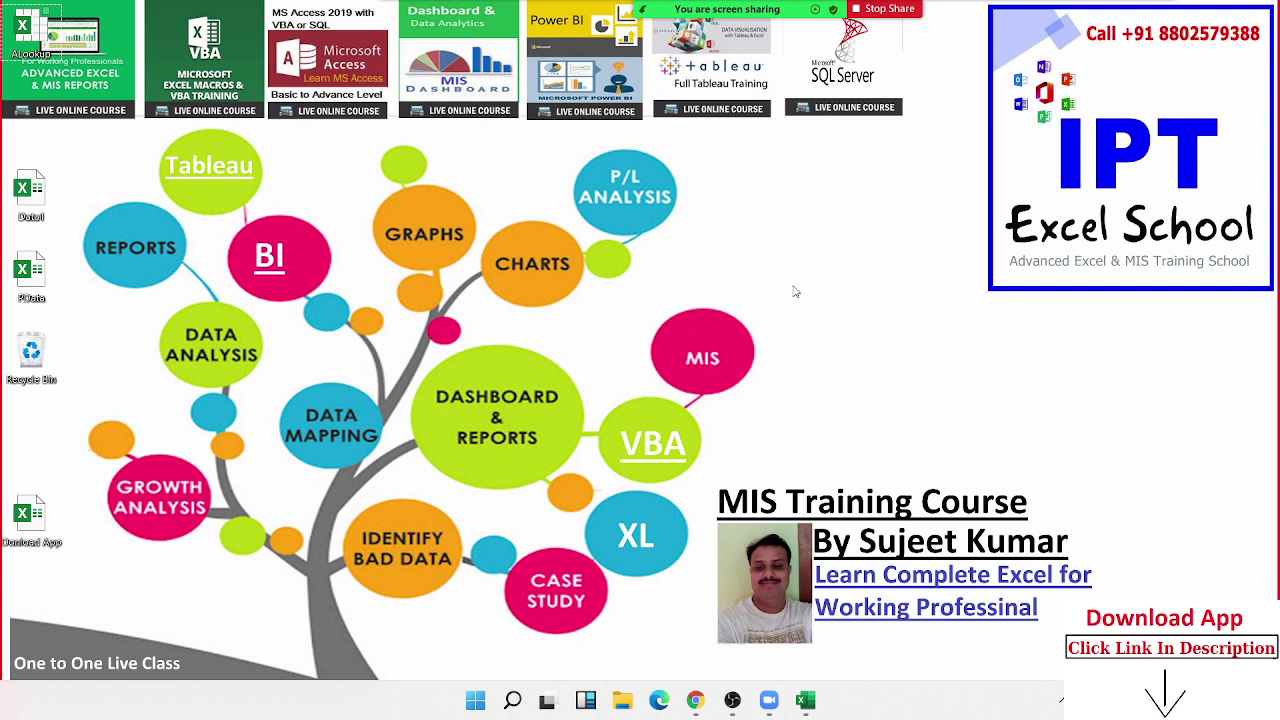
pyautogui.moveTo(789, 8)
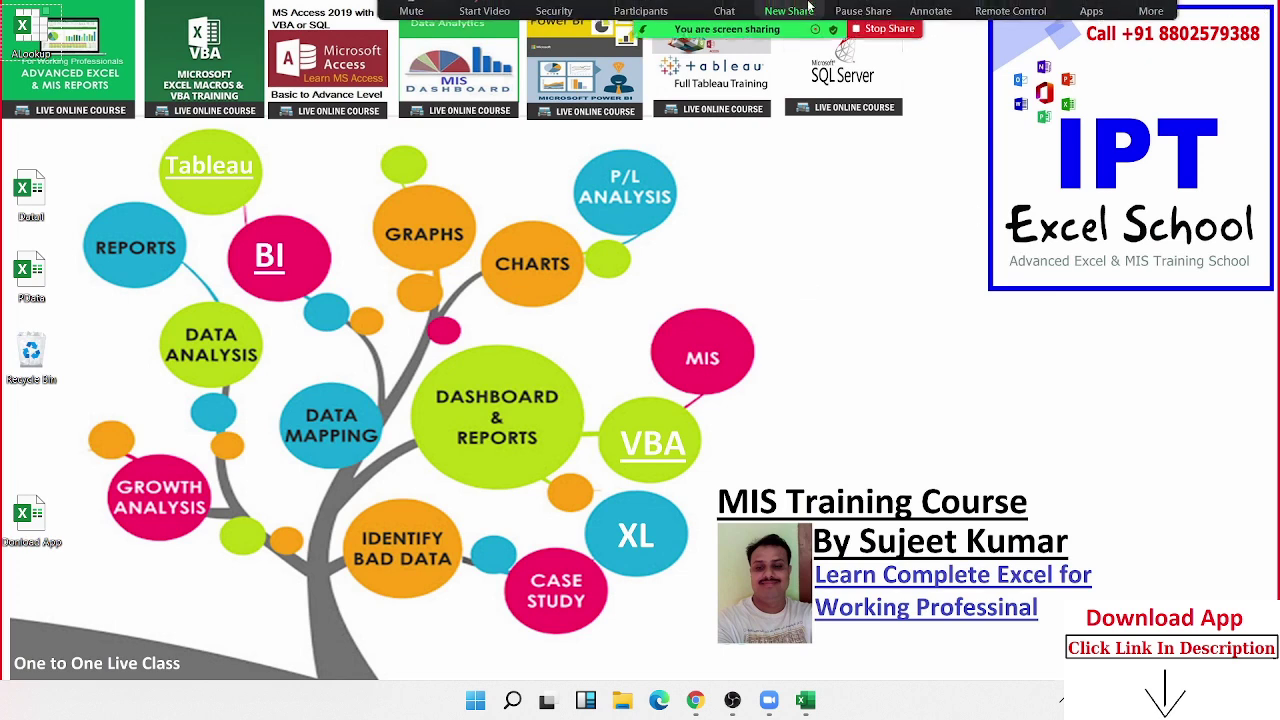
pyautogui.click(1150, 25)
pyautogui.click(1150, 257)
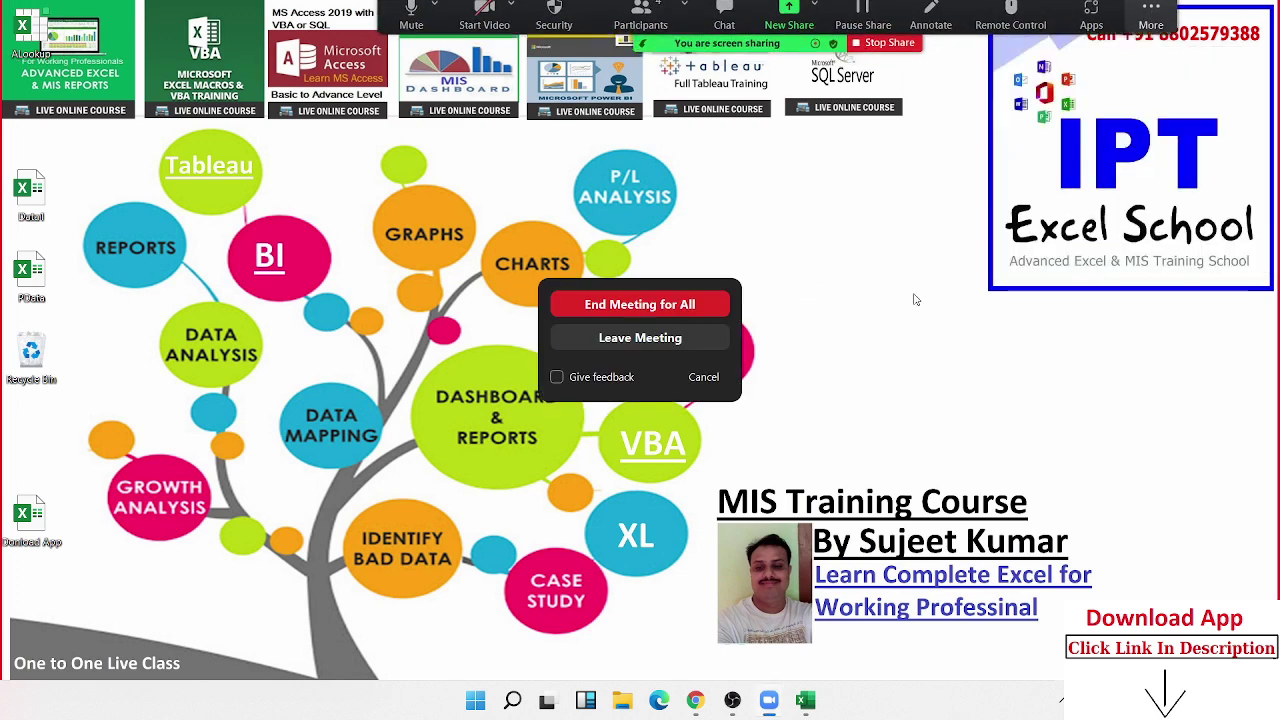